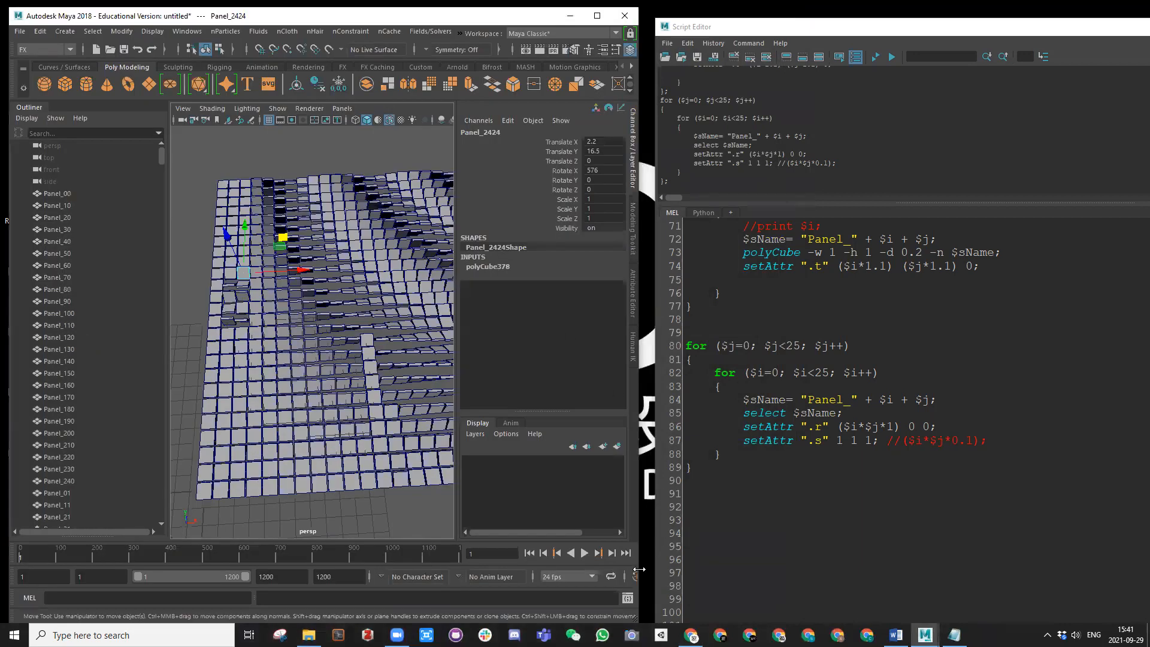
Step: Widen the main Maya window until it meets the Script Editor
{"action": "left_click_drag", "start_coordinate": [639, 569], "coordinate": [655, 569]}
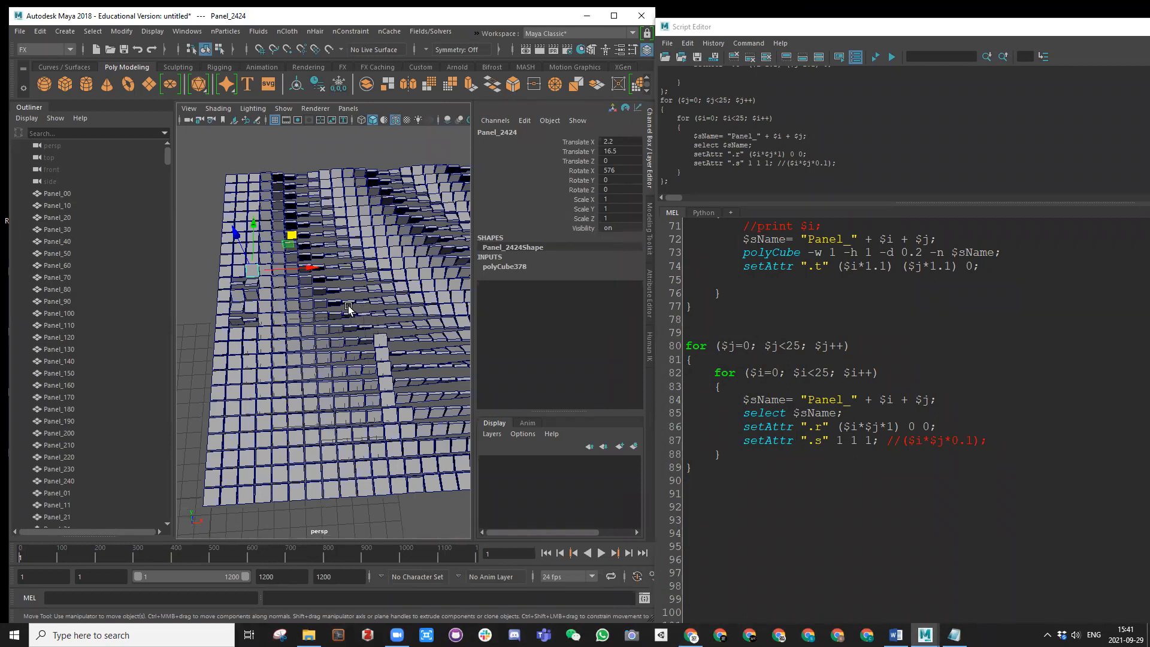
{"action": "scroll", "coordinate": [343, 312], "scroll_direction": "down", "scroll_amount": 8}
{"action": "scroll", "coordinate": [341, 317], "scroll_direction": "up", "scroll_amount": 4}
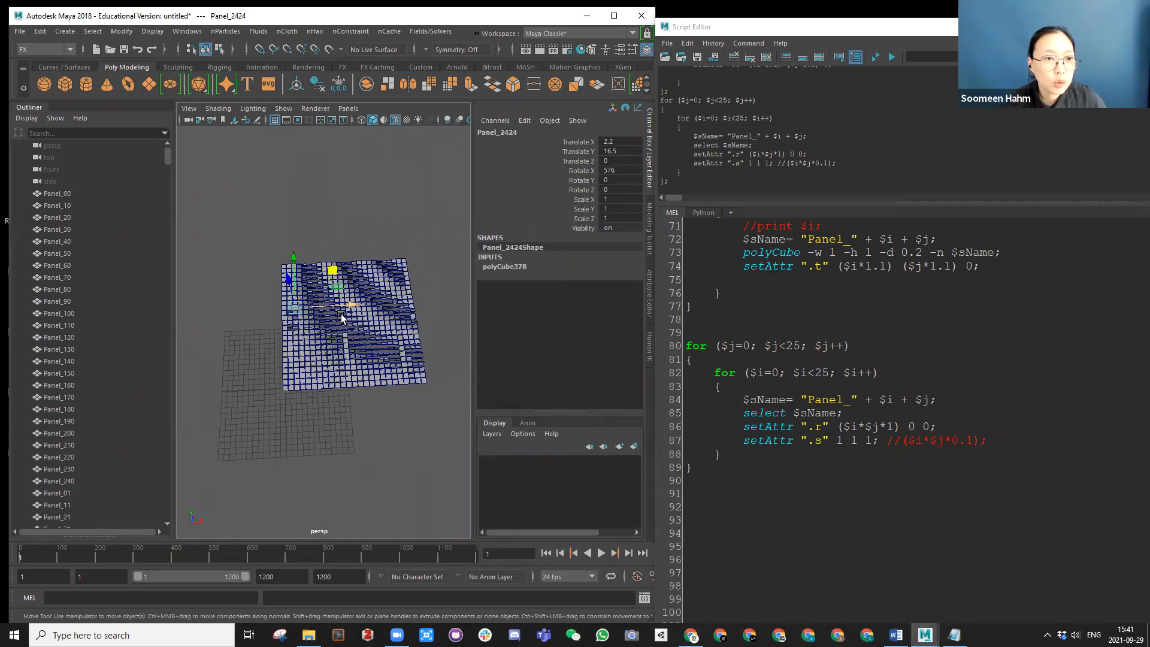
{"action": "left_click", "coordinate": [339, 32]}
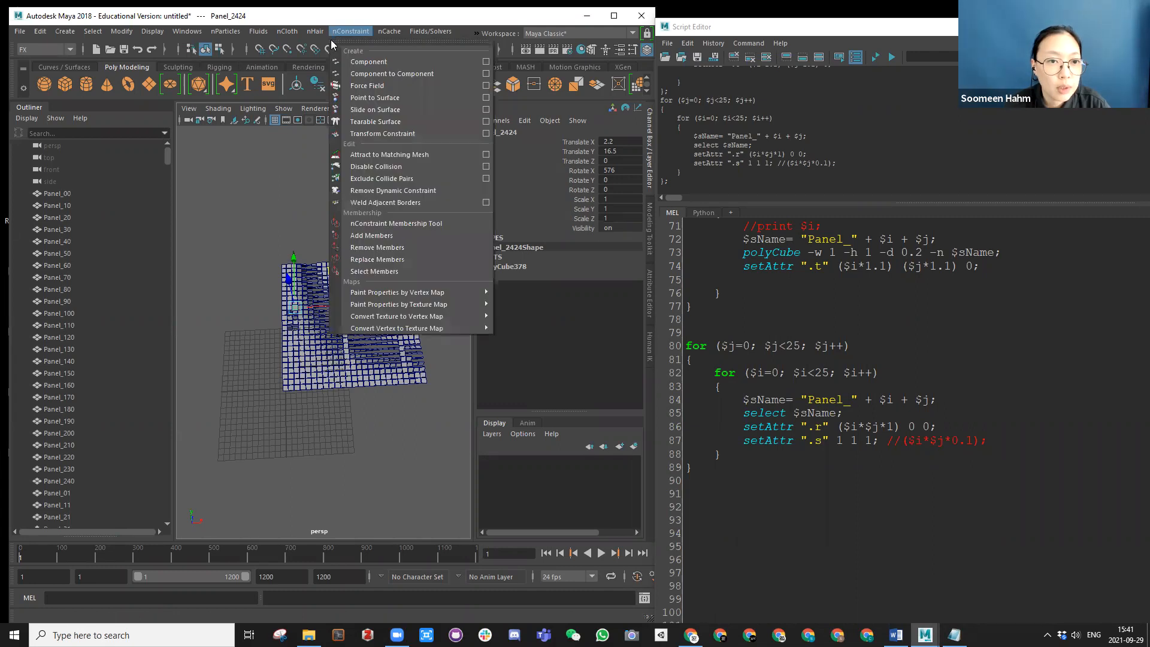
{"action": "mouse_move", "coordinate": [240, 33]}
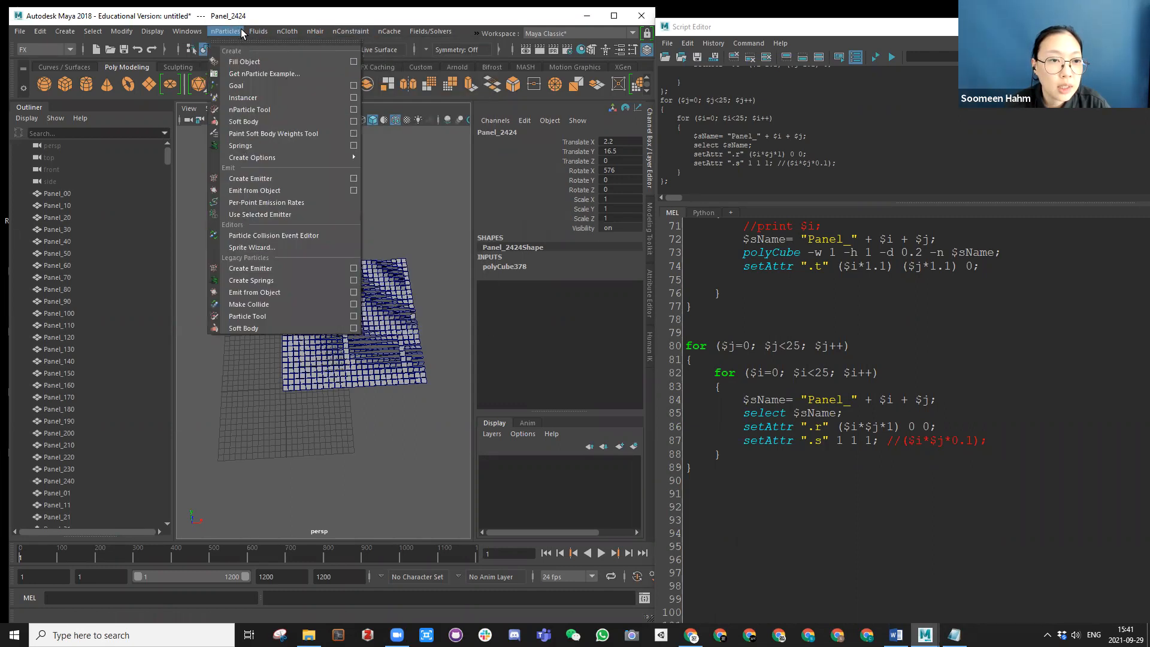
{"action": "mouse_move", "coordinate": [124, 33]}
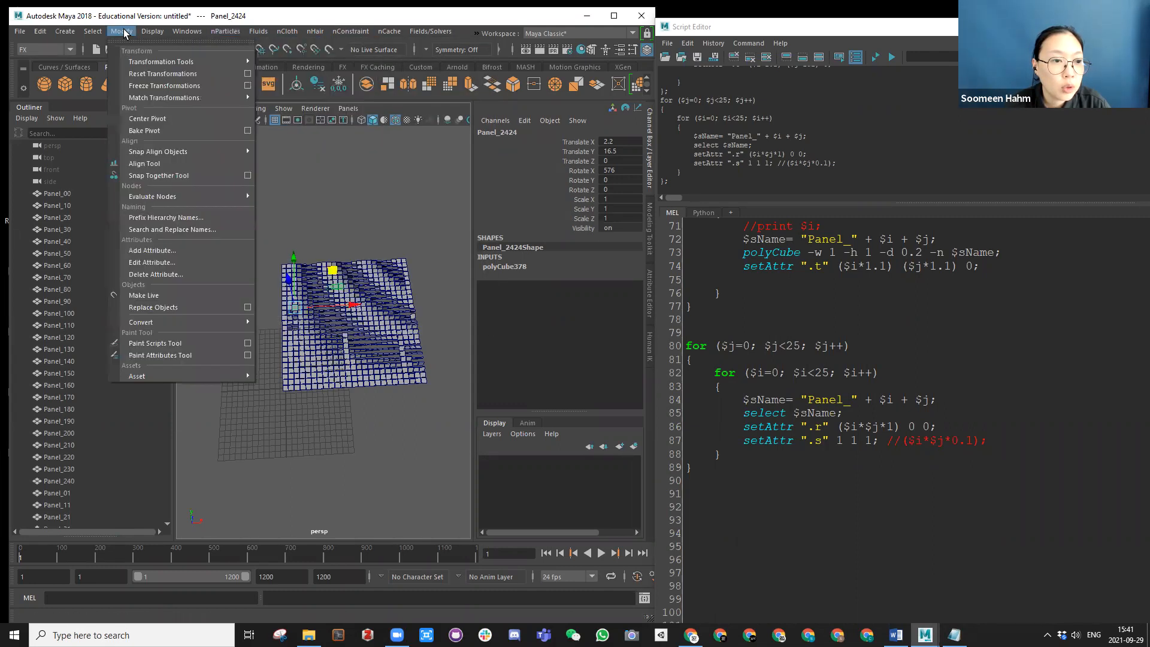
{"action": "left_click", "coordinate": [41, 52]}
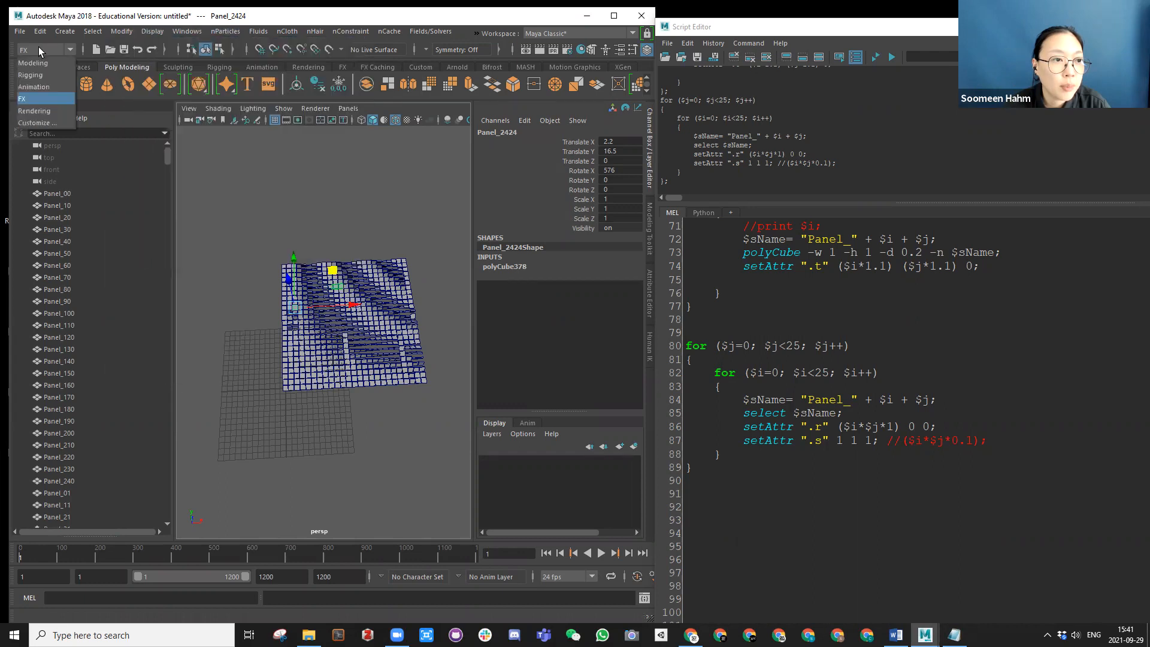
{"action": "left_click", "coordinate": [231, 34]}
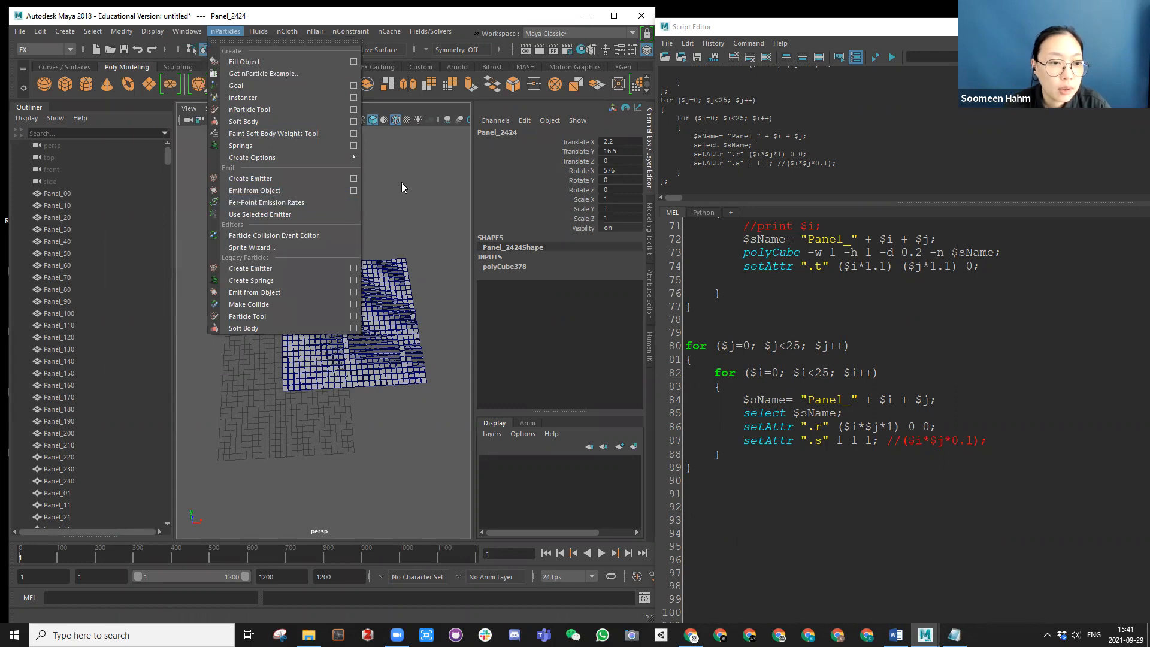
{"action": "left_click", "coordinate": [179, 211]}
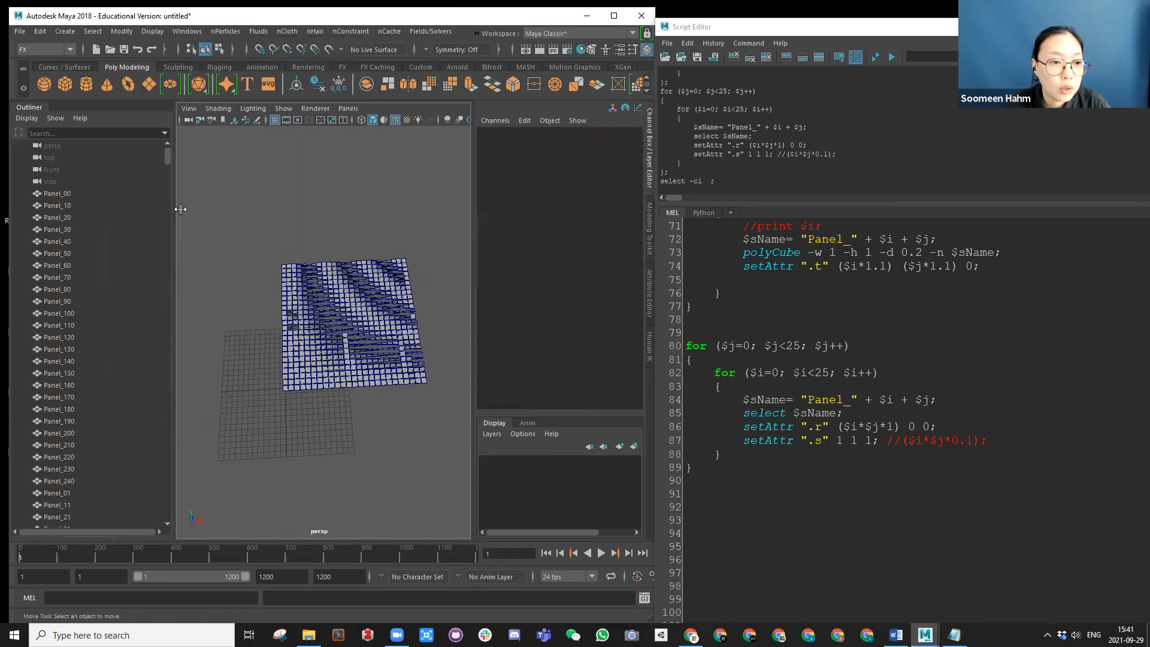
{"action": "left_click_drag", "start_coordinate": [174, 221], "coordinate": [123, 221]}
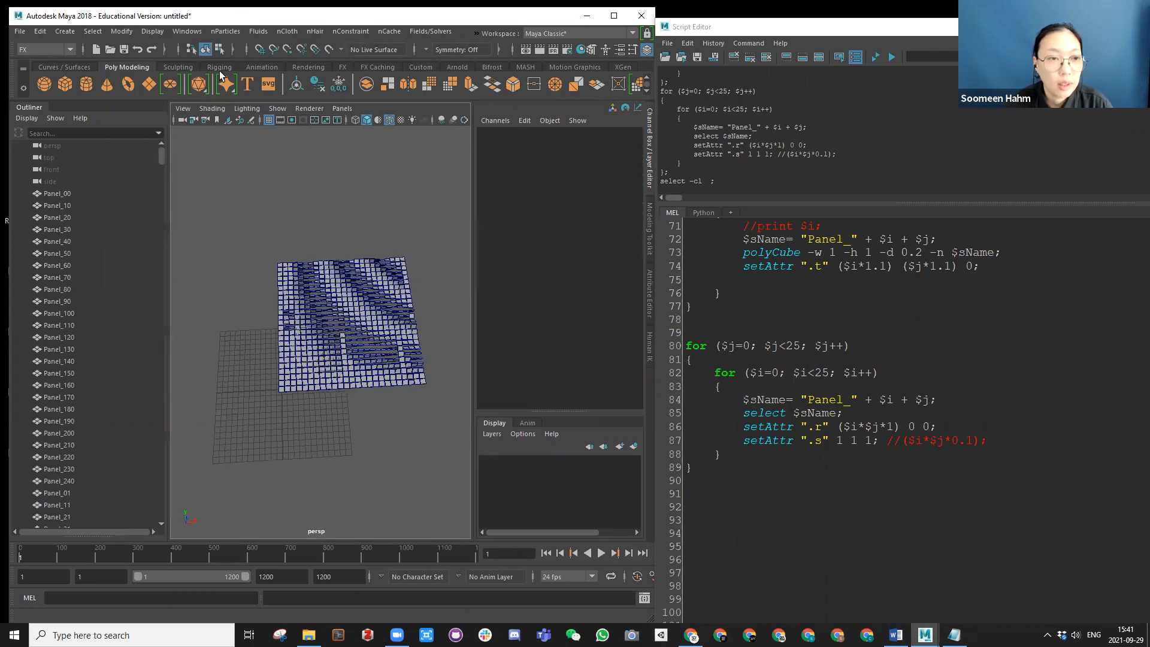
{"action": "left_click", "coordinate": [258, 31]}
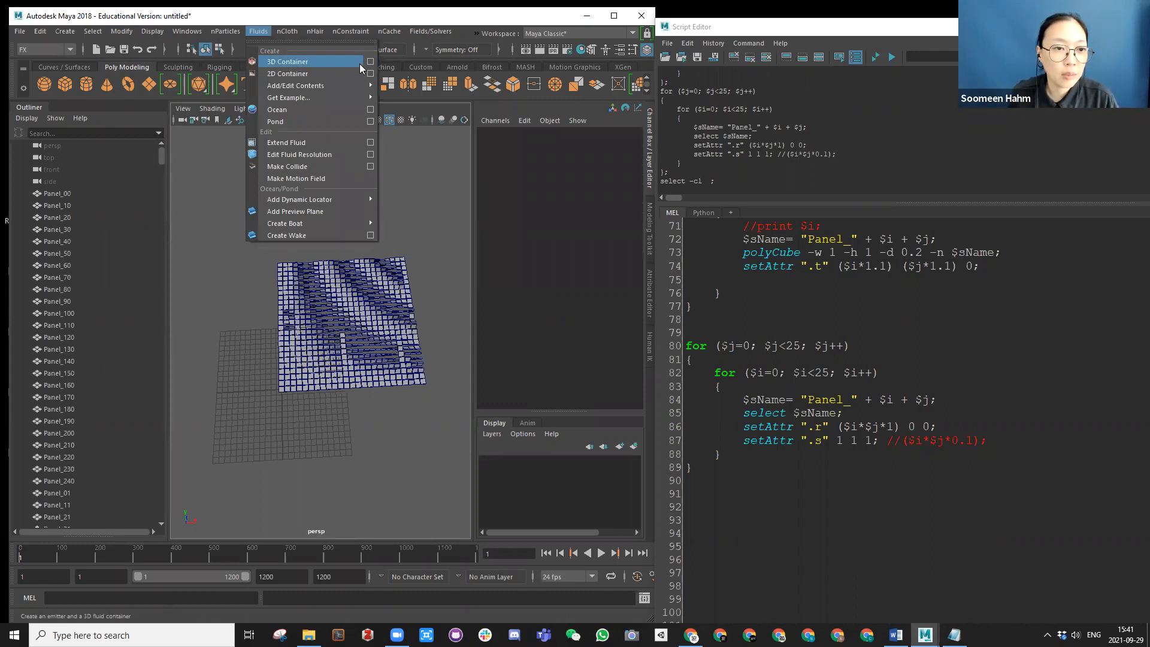
{"action": "mouse_move", "coordinate": [350, 31]}
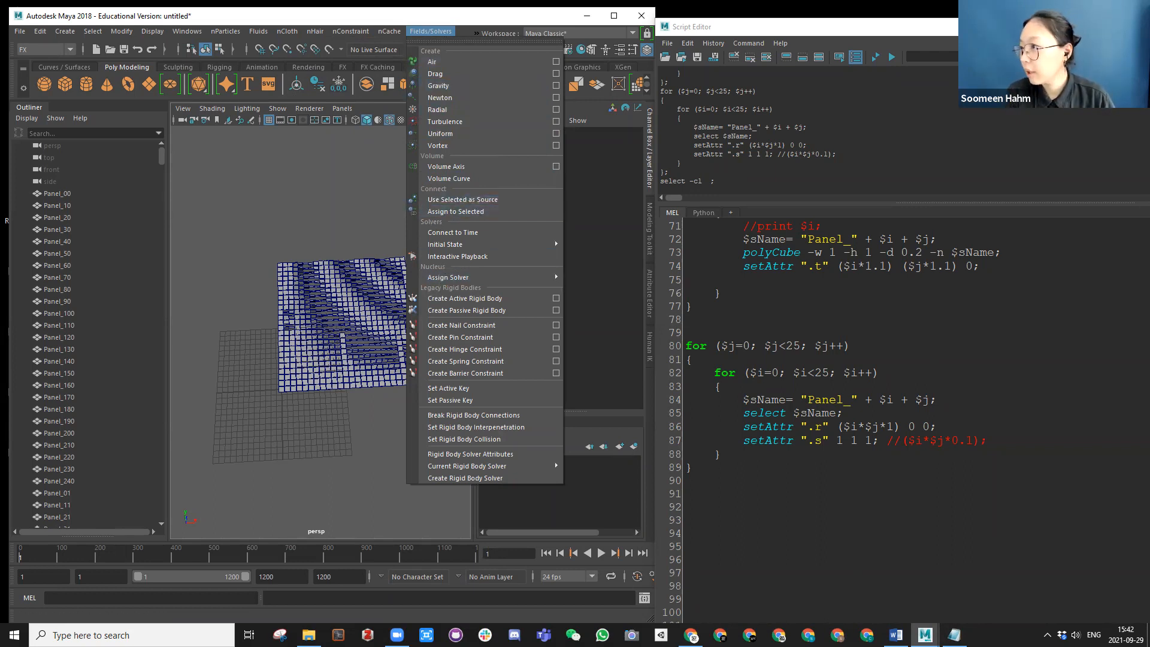
{"action": "key", "text": "alt+Tab"}
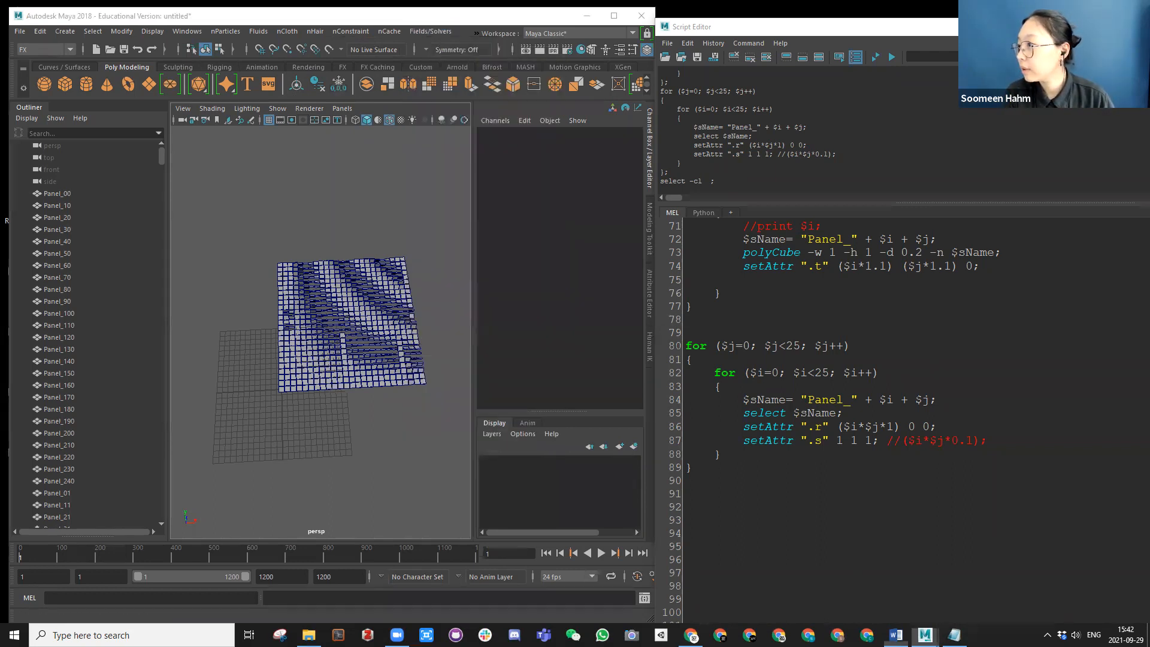
{"action": "key", "text": "alt+Tab"}
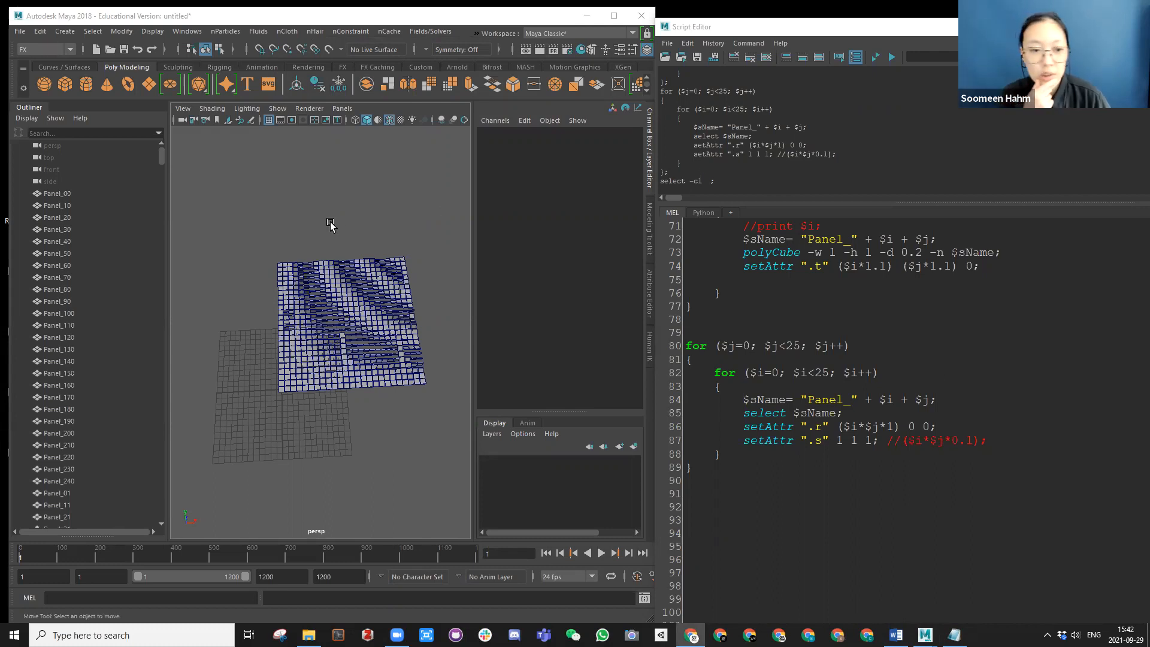
Step: Delete all the Panel cubes from the scene, from Panel_00 to the last one in the Outliner
{"action": "left_click", "coordinate": [57, 194]}
{"action": "scroll", "coordinate": [43, 457], "scroll_direction": "down", "scroll_amount": 20}
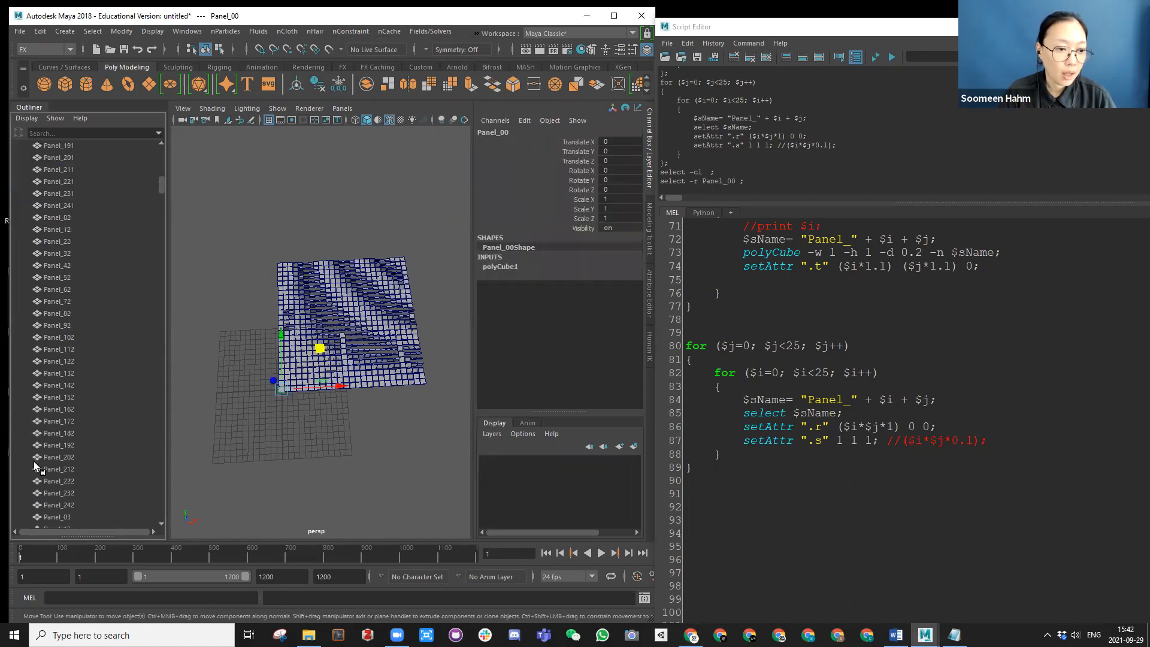
{"action": "left_click", "coordinate": [56, 492], "text": "shift"}
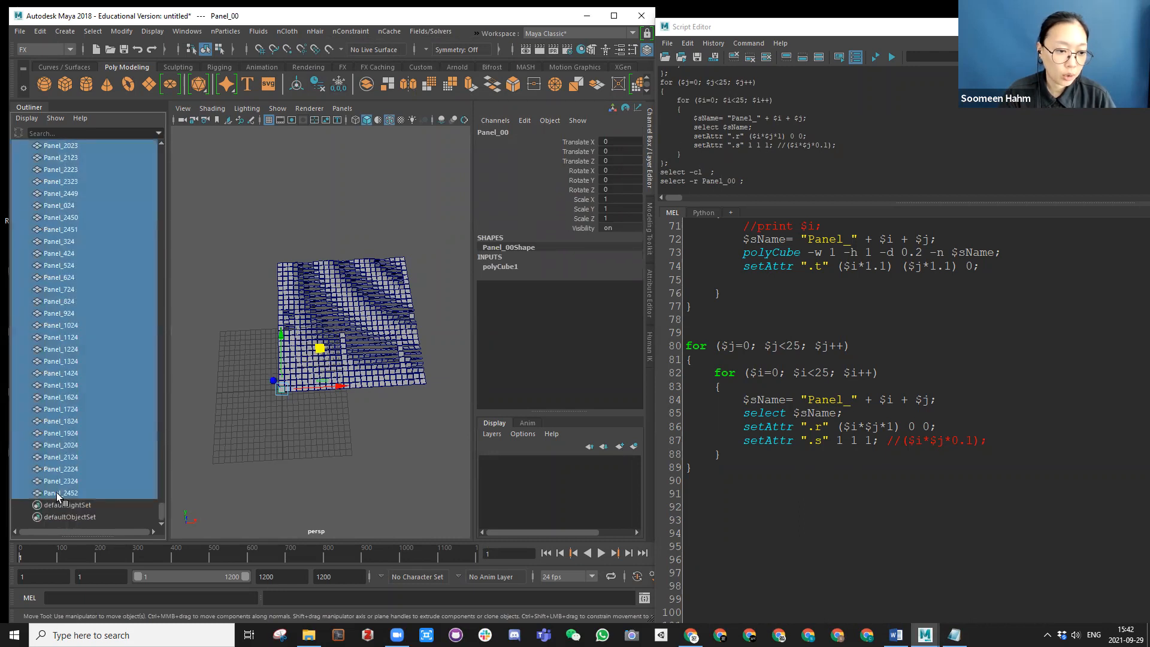
{"action": "key", "text": "Delete"}
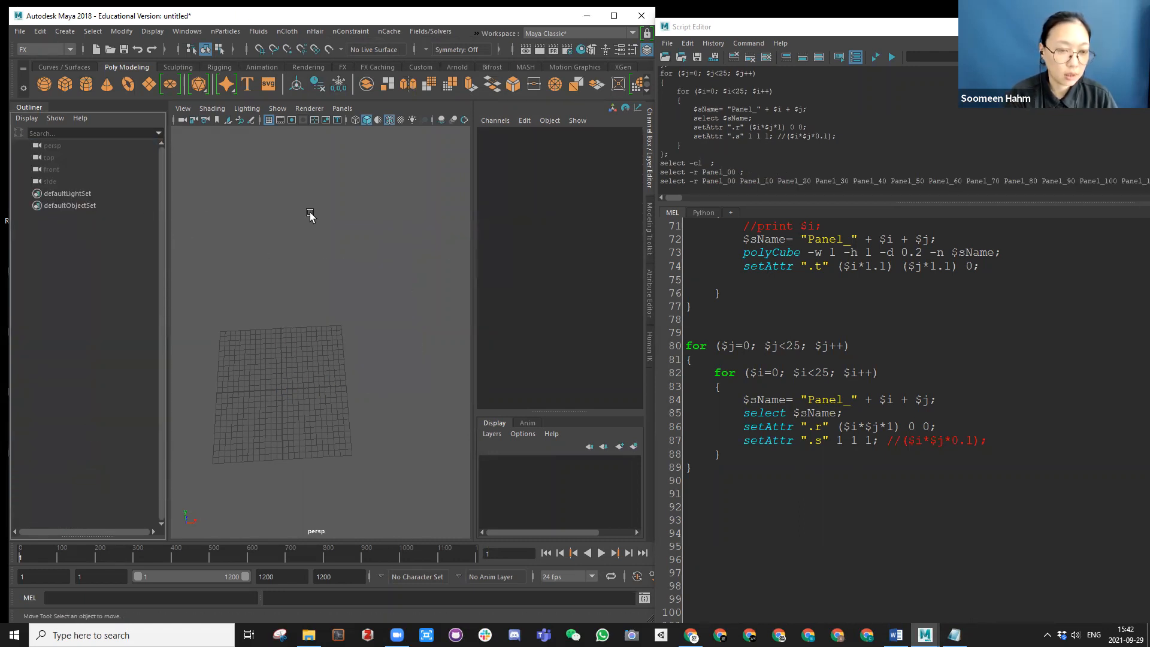
Step: Create a 2D fluid container with an emitter at the origin
{"action": "left_click", "coordinate": [259, 32]}
{"action": "mouse_move", "coordinate": [288, 83]}
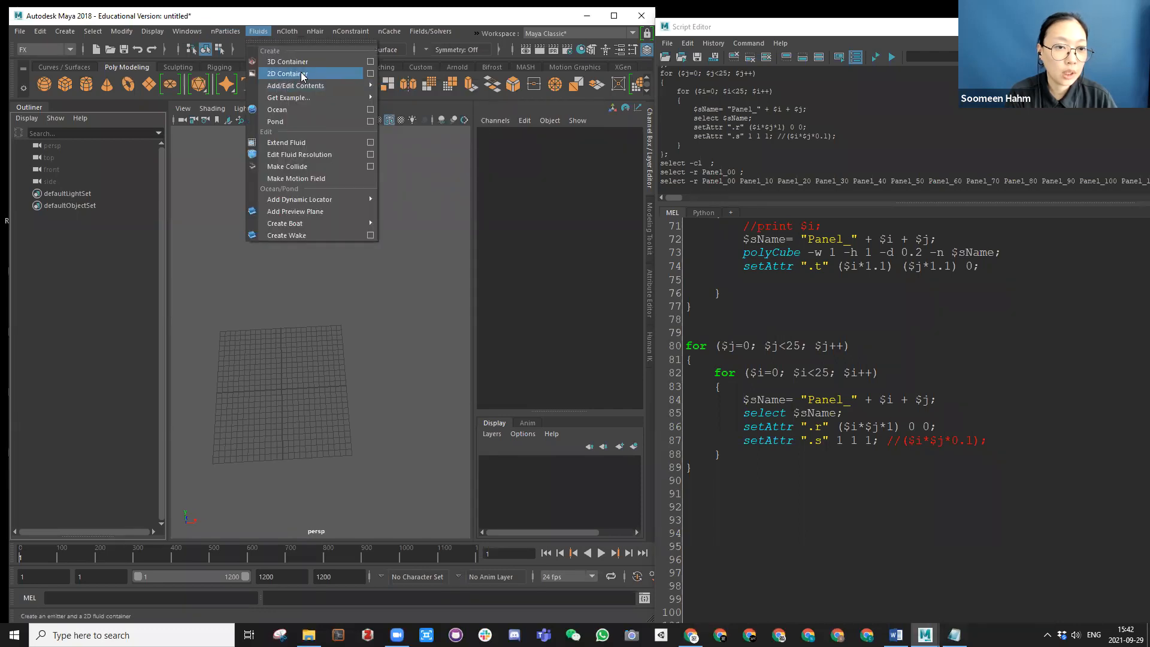
{"action": "left_click", "coordinate": [301, 73]}
{"action": "right_click_drag", "start_coordinate": [280, 377], "coordinate": [342, 384], "text": "alt"}
{"action": "left_click_drag", "start_coordinate": [321, 385], "coordinate": [259, 364], "text": "alt"}
{"action": "middle_click_drag", "start_coordinate": [258, 365], "coordinate": [345, 328], "text": "alt"}
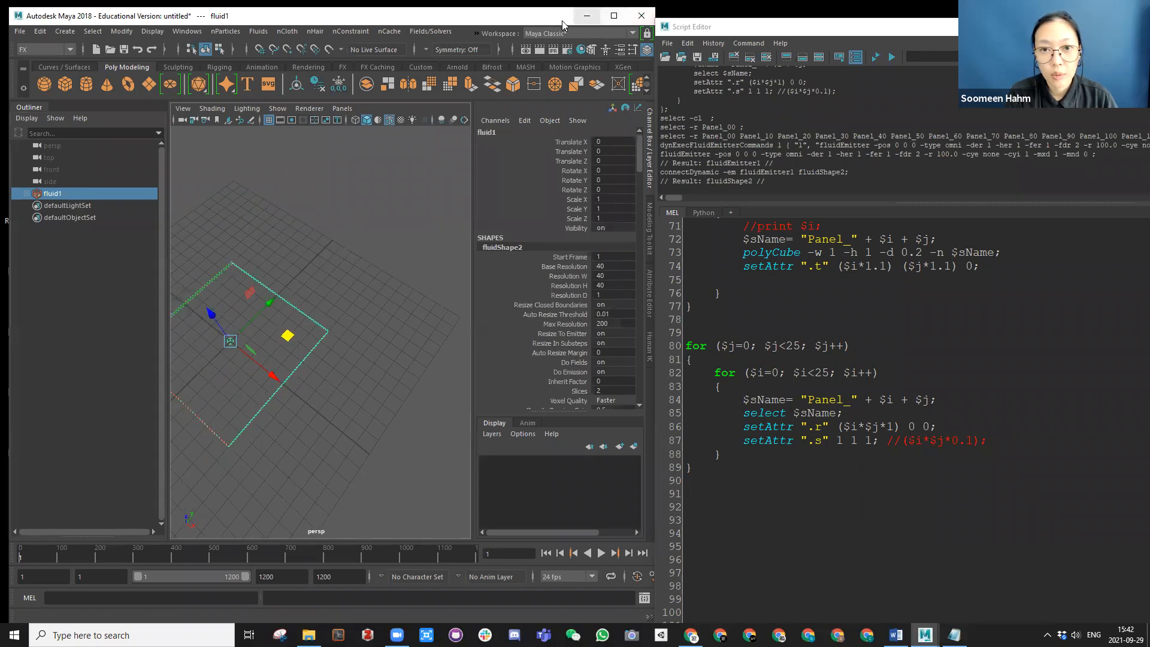
Step: Widen the main Maya window and narrow the Script Editor so the viewport and channel values are both uncovered
{"action": "left_click_drag", "start_coordinate": [568, 24], "coordinate": [553, 24]}
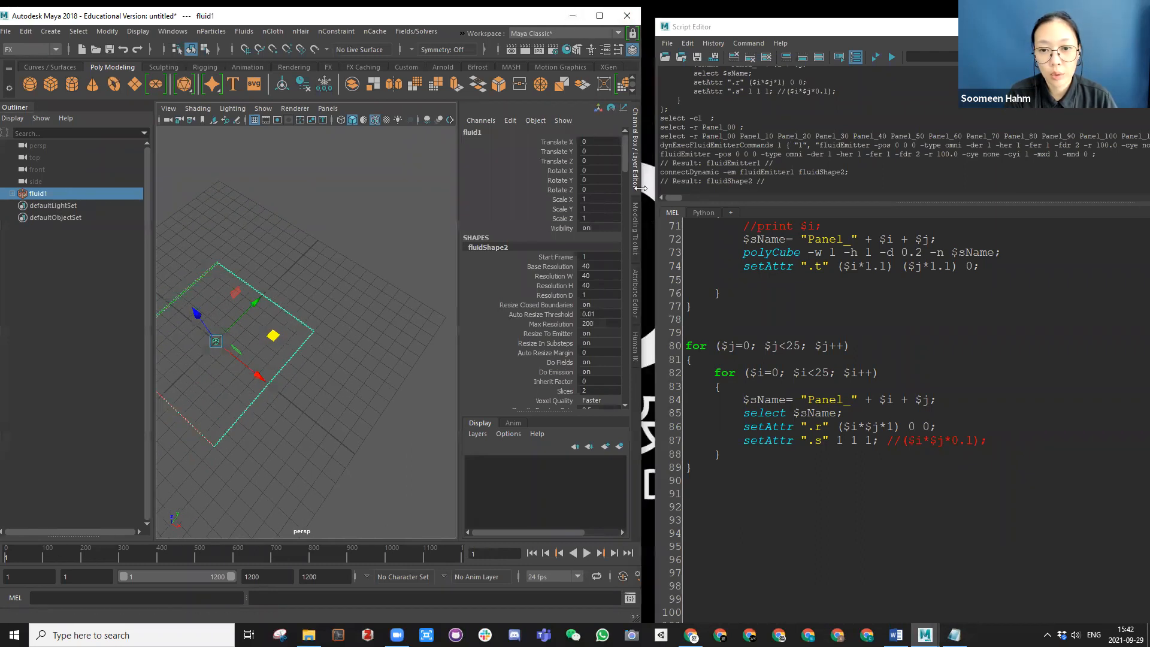
{"action": "left_click_drag", "start_coordinate": [640, 188], "coordinate": [759, 188]}
{"action": "left_click_drag", "start_coordinate": [344, 372], "coordinate": [515, 441], "text": "alt"}
{"action": "left_click", "coordinate": [657, 321]}
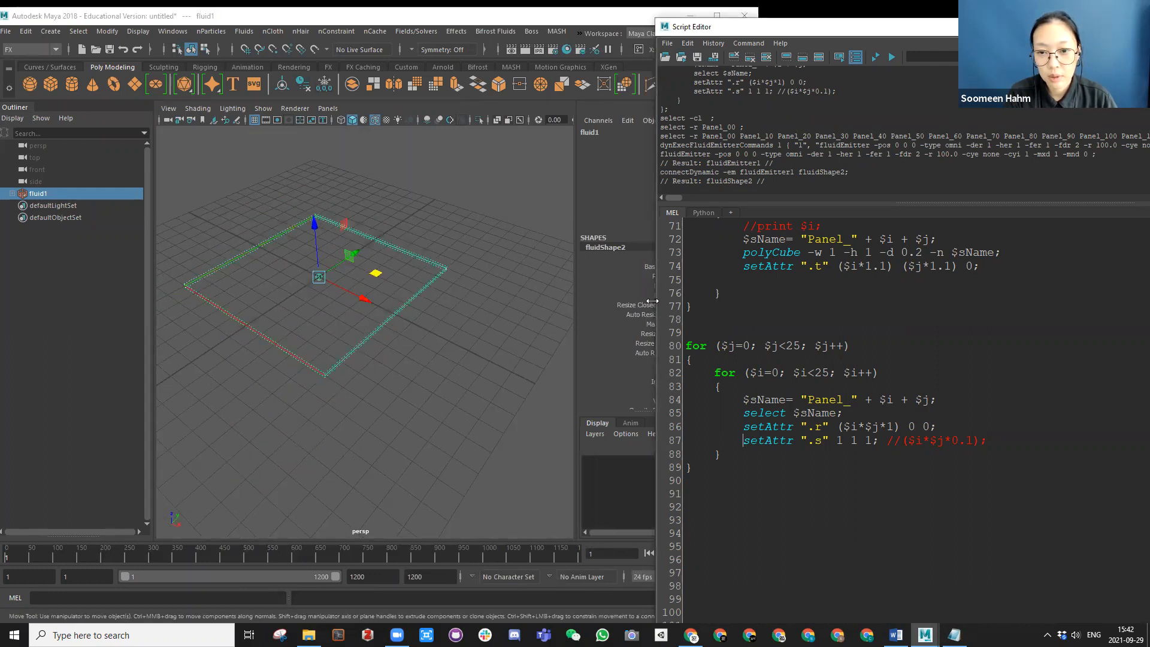
{"action": "left_click_drag", "start_coordinate": [652, 301], "coordinate": [747, 294]}
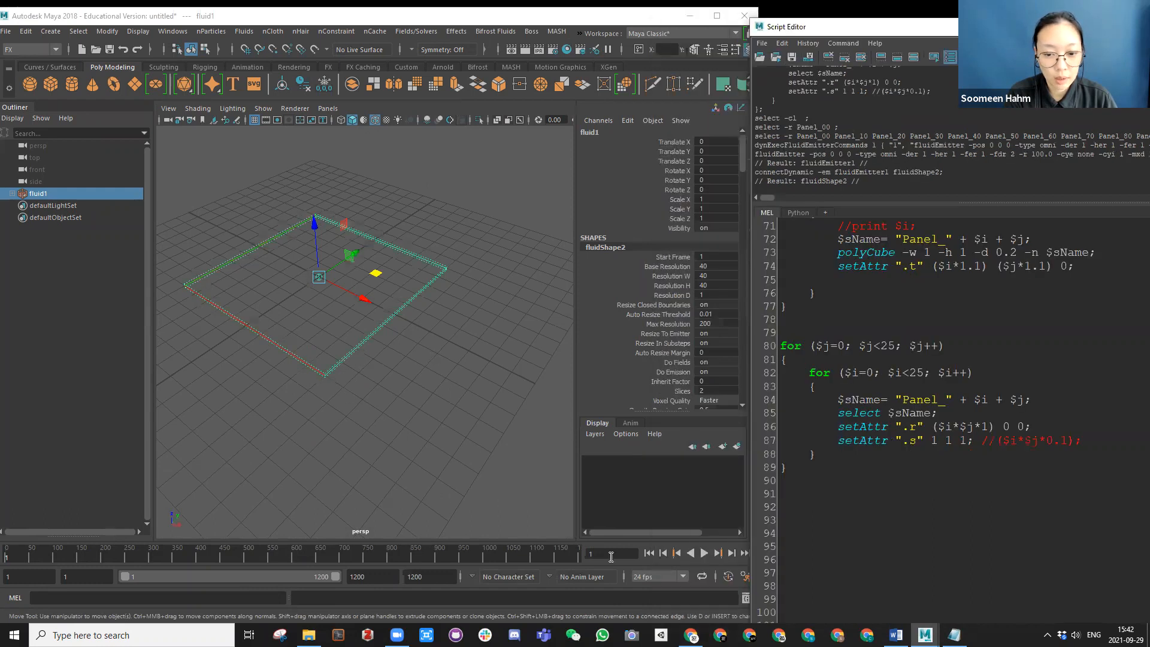
Step: Play the fluid simulation from the first frame, rewind it, replay it and stop playback
{"action": "left_click", "coordinate": [659, 560]}
{"action": "left_click", "coordinate": [710, 559]}
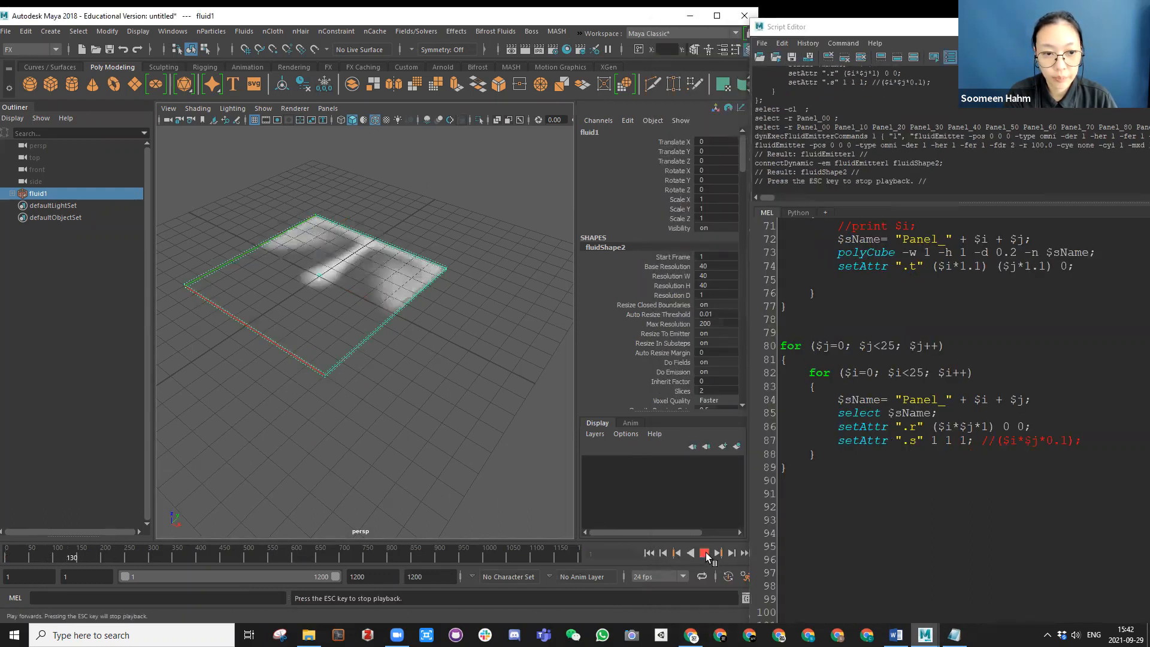
{"action": "left_click", "coordinate": [706, 554]}
{"action": "left_click", "coordinate": [651, 554]}
{"action": "left_click", "coordinate": [704, 553]}
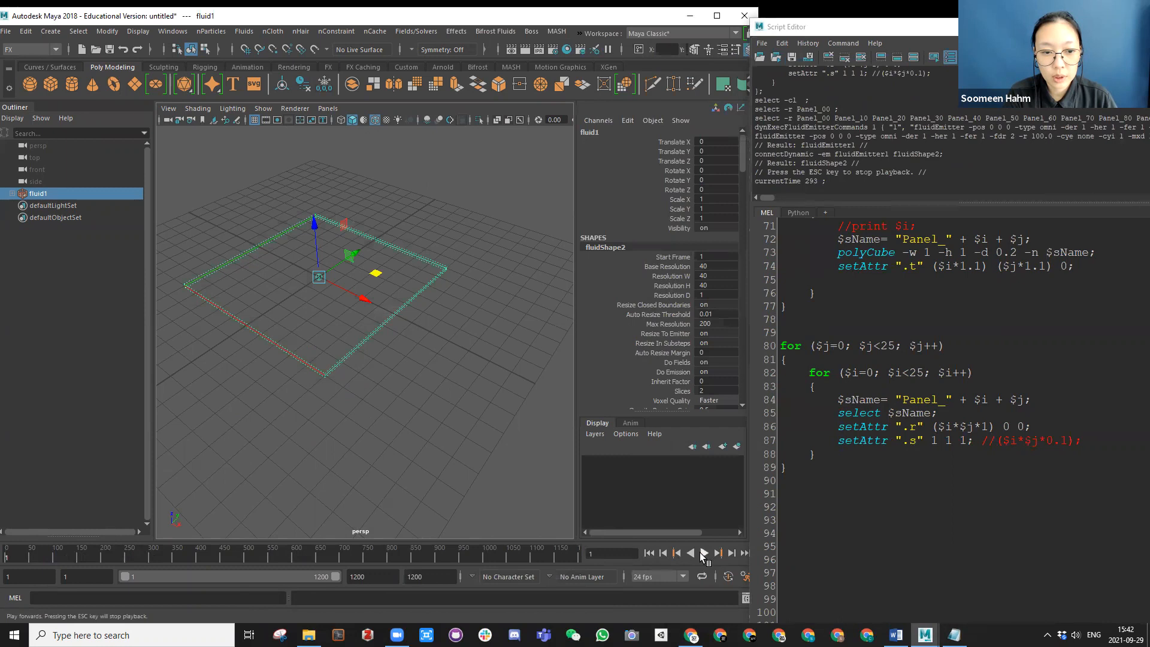
{"action": "left_click", "coordinate": [703, 554]}
Step: Move the fluid emitter within the container's plane to about X -2.126, Y -3.333
{"action": "left_click_drag", "start_coordinate": [299, 331], "coordinate": [343, 373], "text": "alt"}
{"action": "left_click", "coordinate": [12, 194]}
{"action": "left_click", "coordinate": [55, 206]}
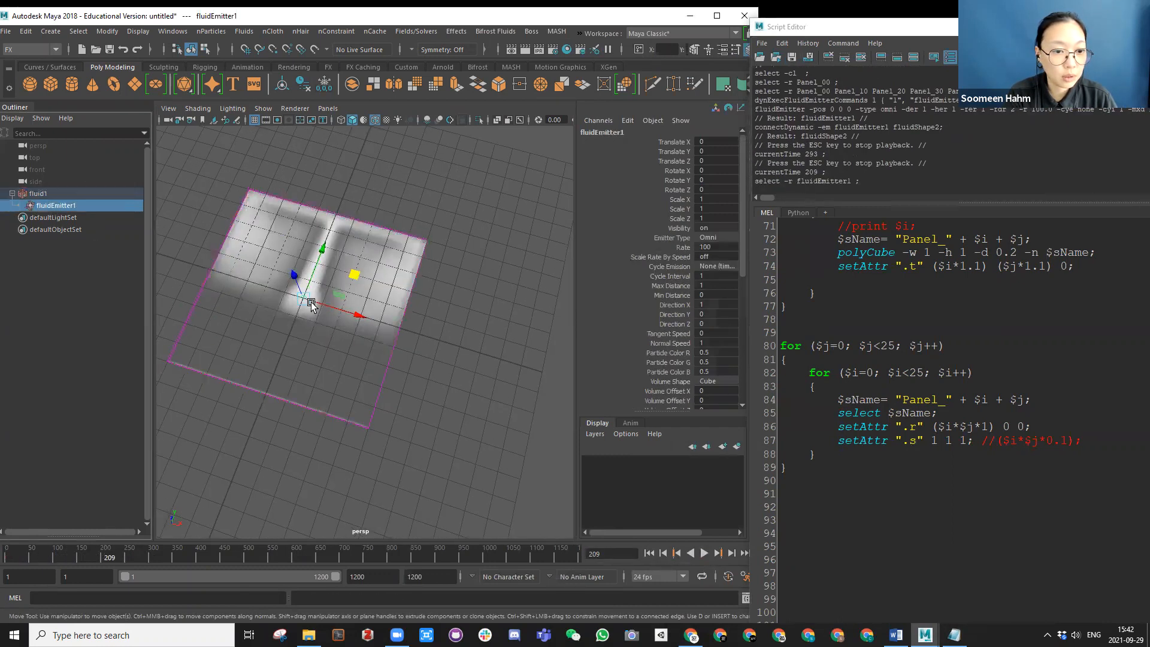
{"action": "left_click_drag", "start_coordinate": [353, 275], "coordinate": [282, 322]}
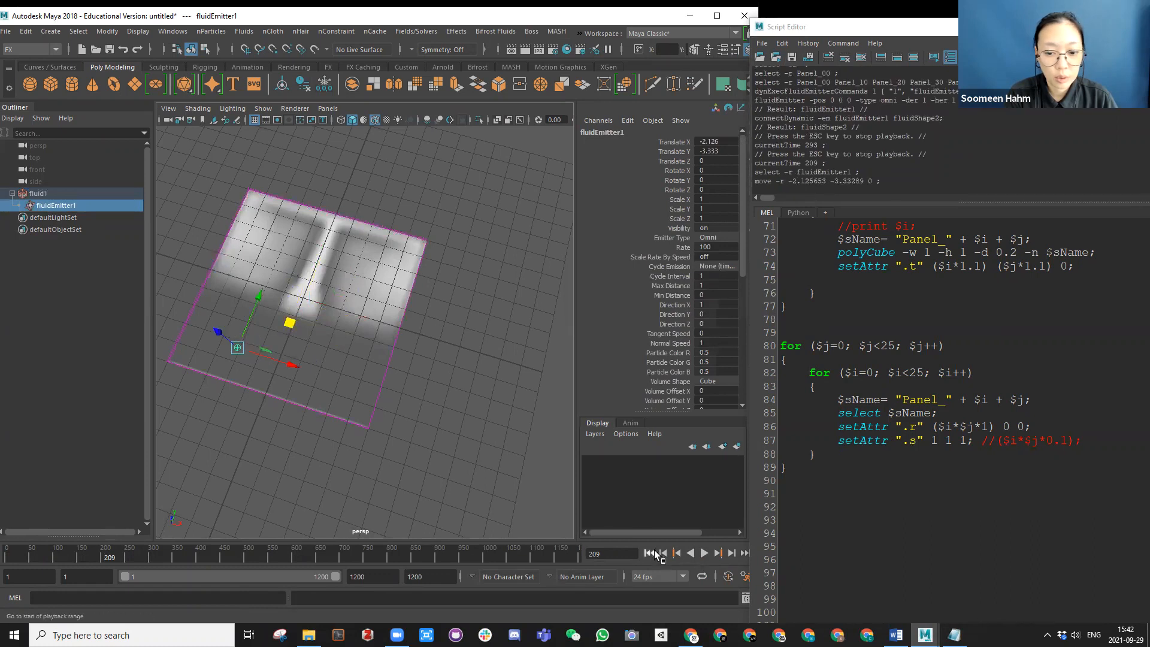
Step: Replay the simulation twice from the start with the moved emitter, stopping the second run at frame 360
{"action": "left_click", "coordinate": [650, 553]}
{"action": "left_click", "coordinate": [704, 553]}
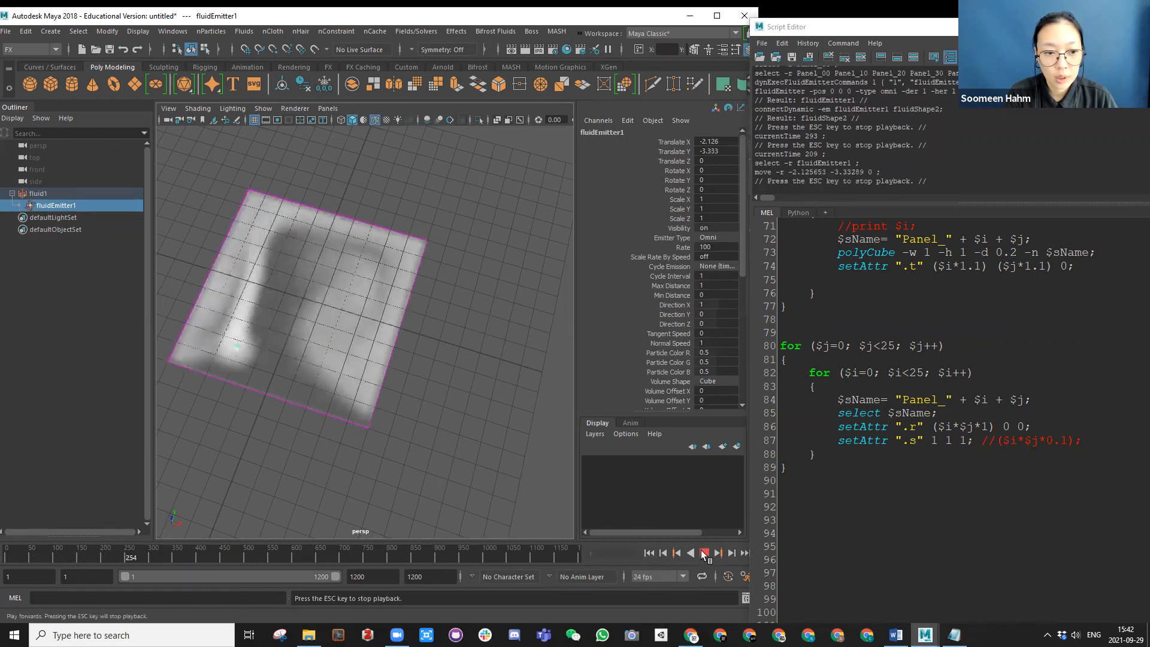
{"action": "left_click", "coordinate": [704, 553]}
{"action": "left_click", "coordinate": [649, 553]}
{"action": "left_click", "coordinate": [705, 553]}
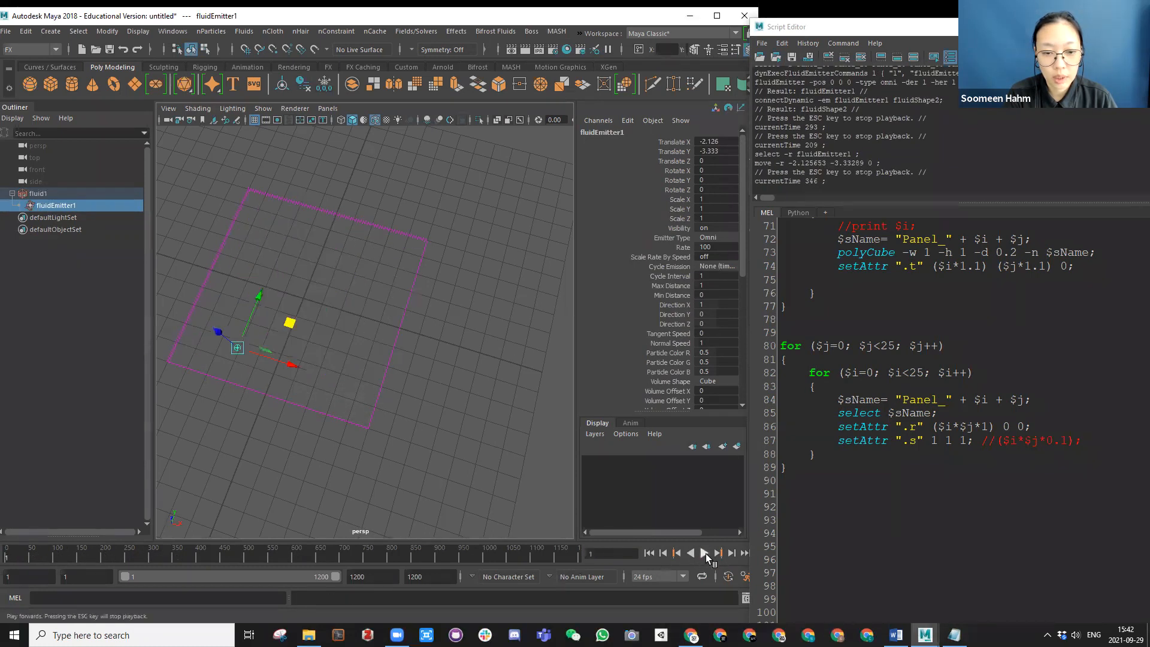
{"action": "left_click", "coordinate": [706, 554]}
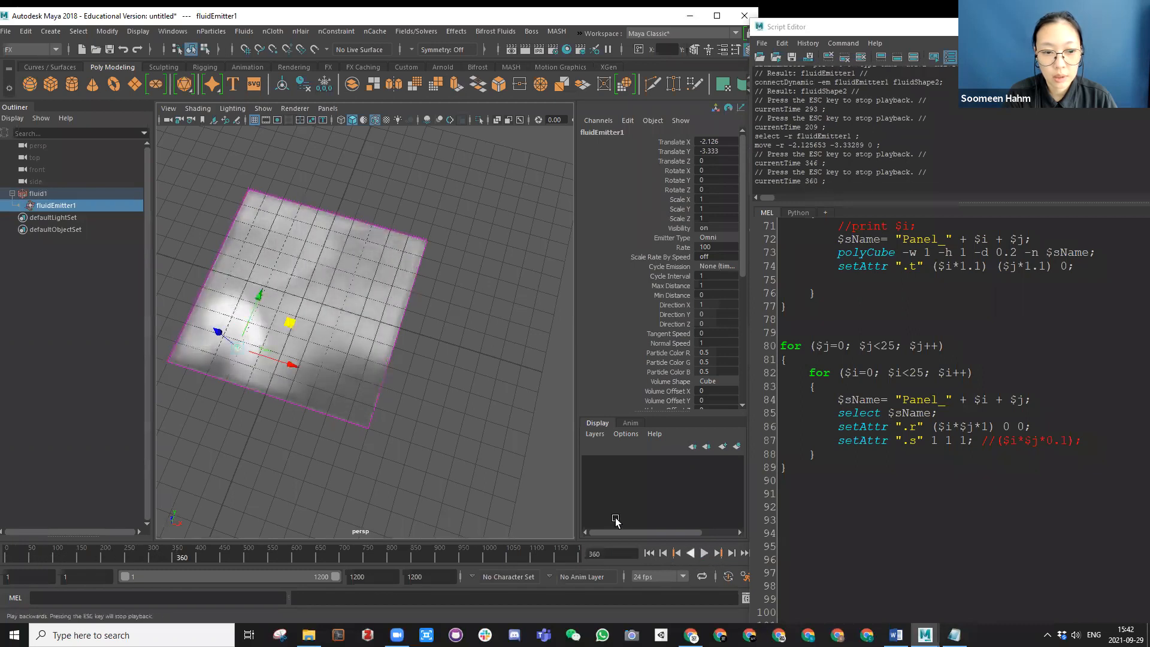
Step: Enlarge the Script Editor window while keeping the fluid container in view beside it
{"action": "scroll", "coordinate": [390, 377], "scroll_direction": "down", "scroll_amount": 5}
{"action": "left_click_drag", "start_coordinate": [390, 377], "coordinate": [389, 367], "text": "alt"}
{"action": "left_click", "coordinate": [822, 28]}
{"action": "double_click", "coordinate": [821, 29]}
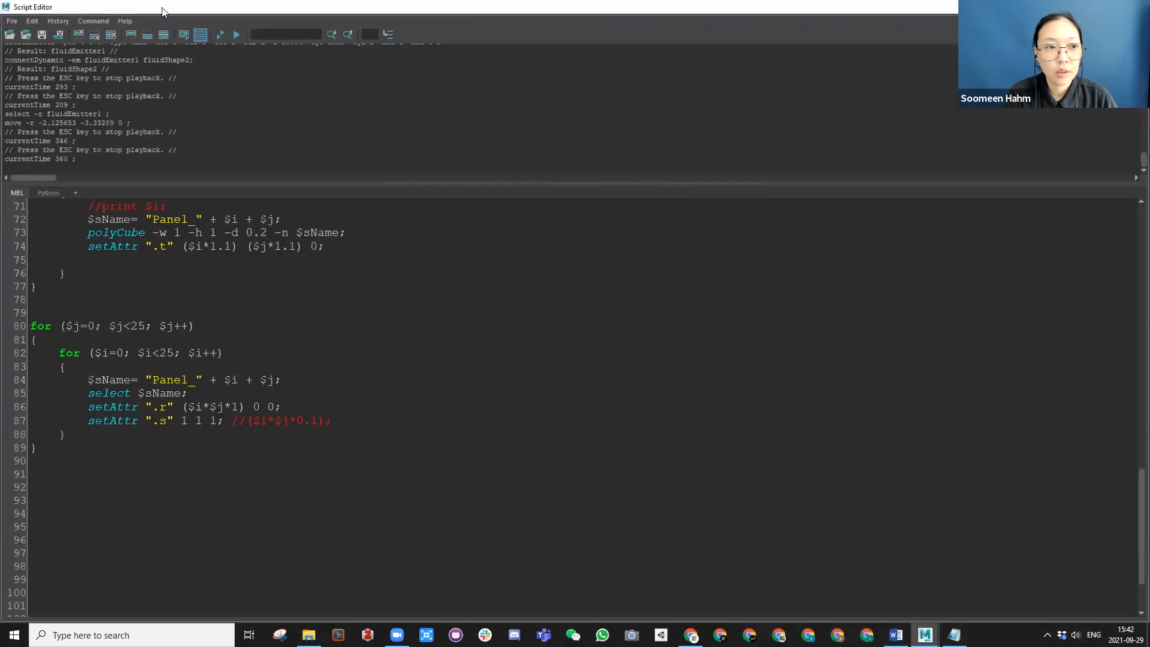
{"action": "double_click", "coordinate": [681, 13]}
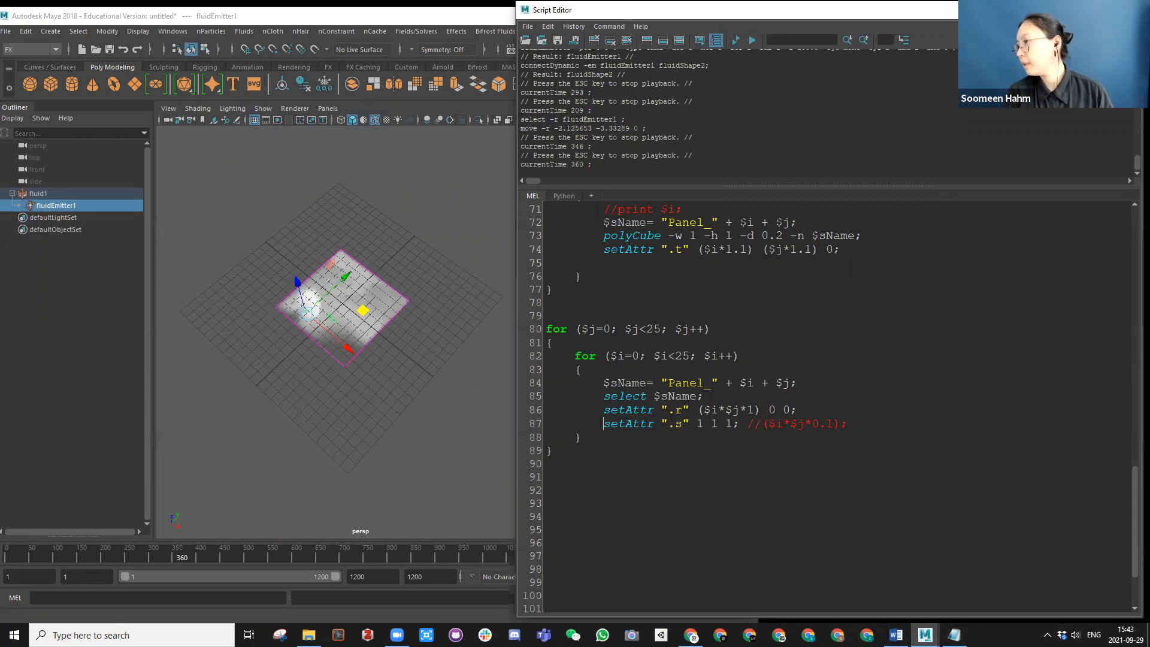
Step: Add a new empty MEL tab to the Script Editor for the fluid script
{"action": "key", "text": "alt+Tab"}
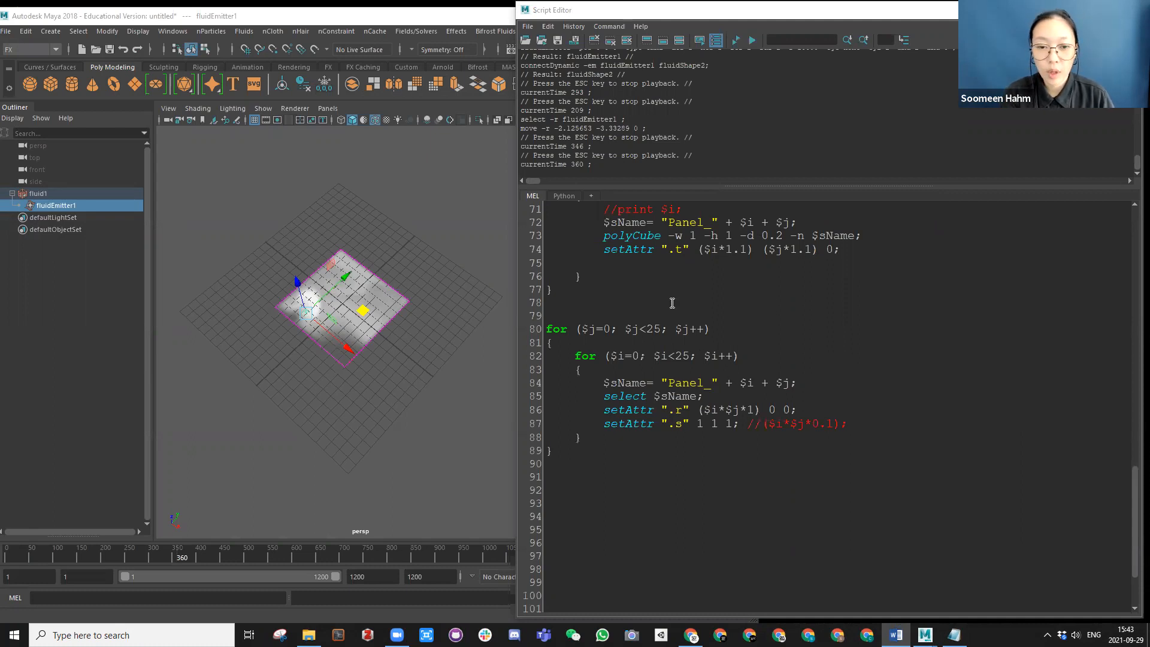
{"action": "scroll", "coordinate": [674, 302], "scroll_direction": "down", "scroll_amount": 3}
{"action": "left_click", "coordinate": [591, 197]}
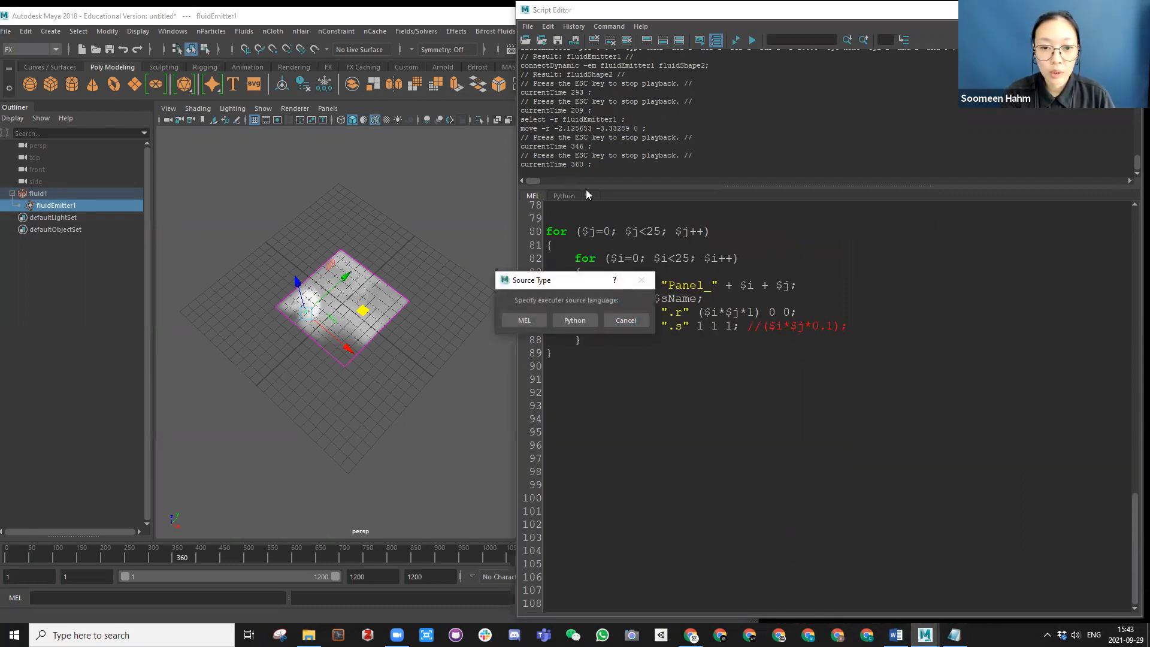
{"action": "left_click", "coordinate": [524, 321]}
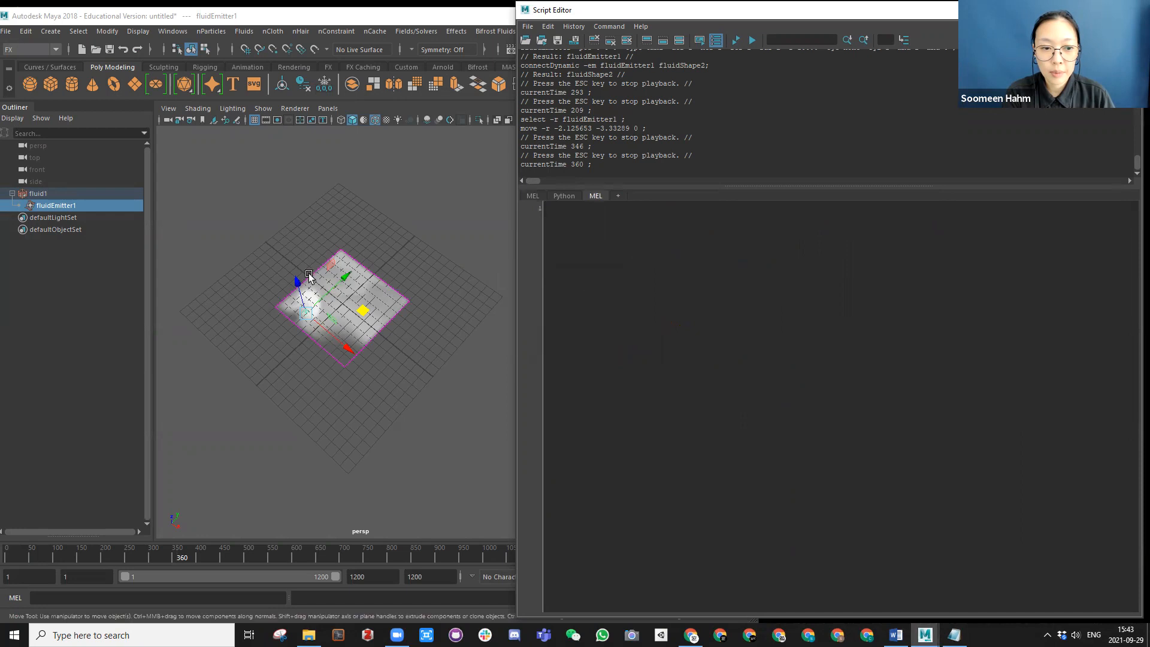
{"action": "left_click_drag", "start_coordinate": [318, 318], "coordinate": [324, 247], "text": "alt"}
{"action": "middle_click_drag", "start_coordinate": [324, 248], "coordinate": [350, 272], "text": "alt"}
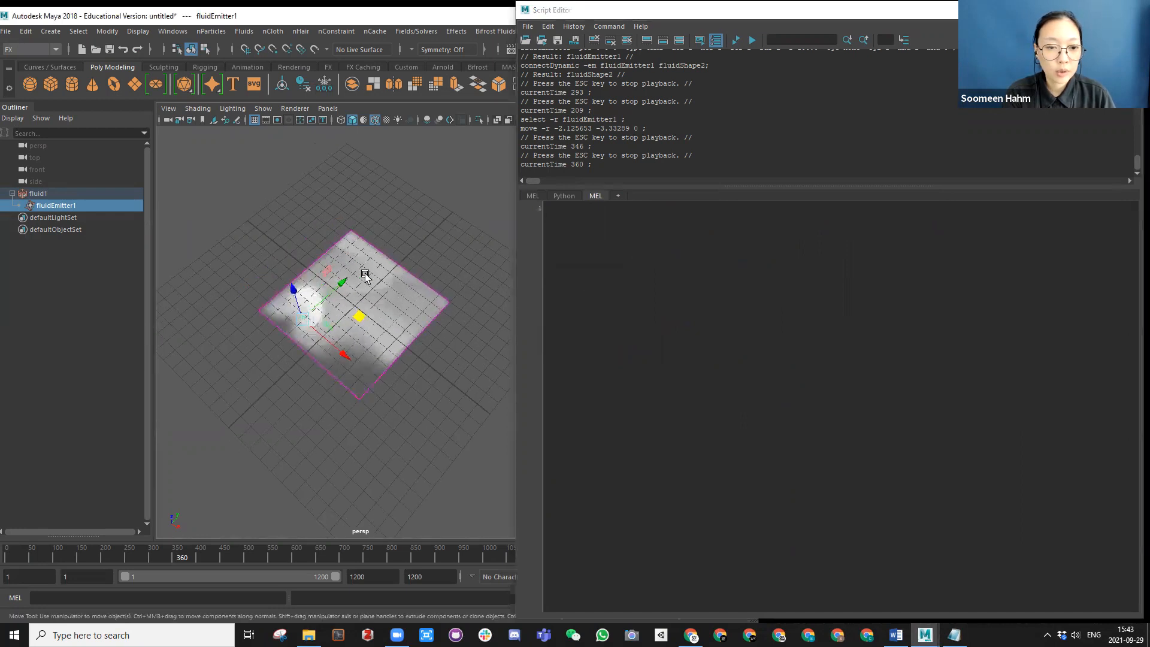
{"action": "scroll", "coordinate": [365, 266], "scroll_direction": "up", "scroll_amount": 3}
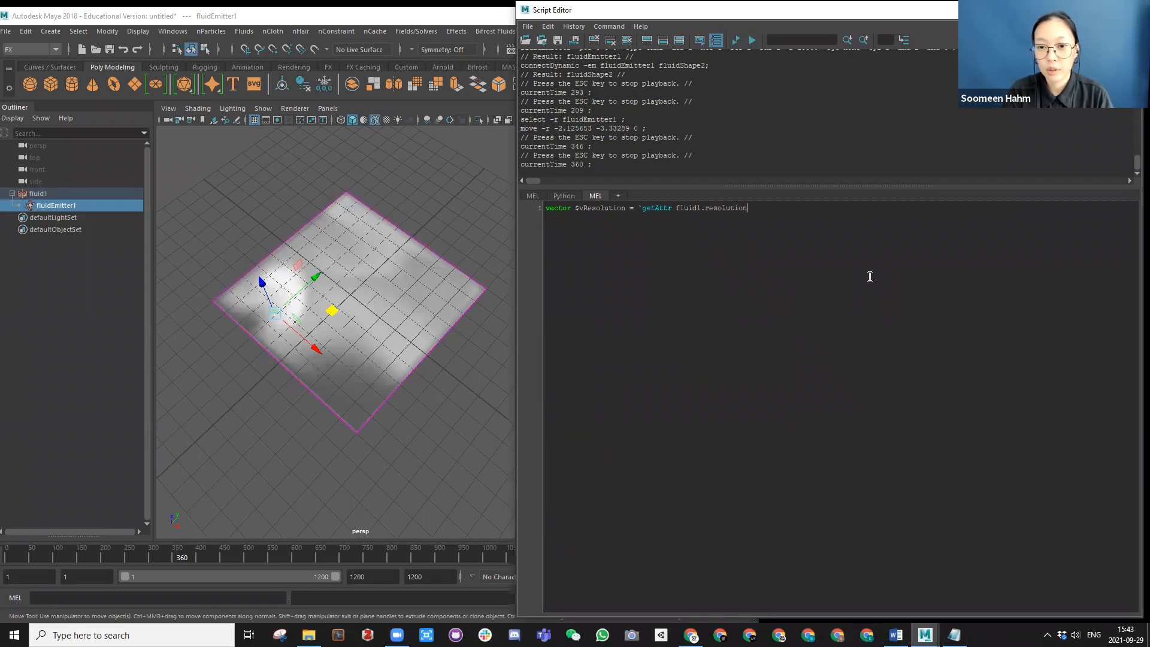
Step: Finish the statement vector $vResolution = `getAttr fluid1.resolution`; on line 1 of the script
{"action": "type", "text": ";"}
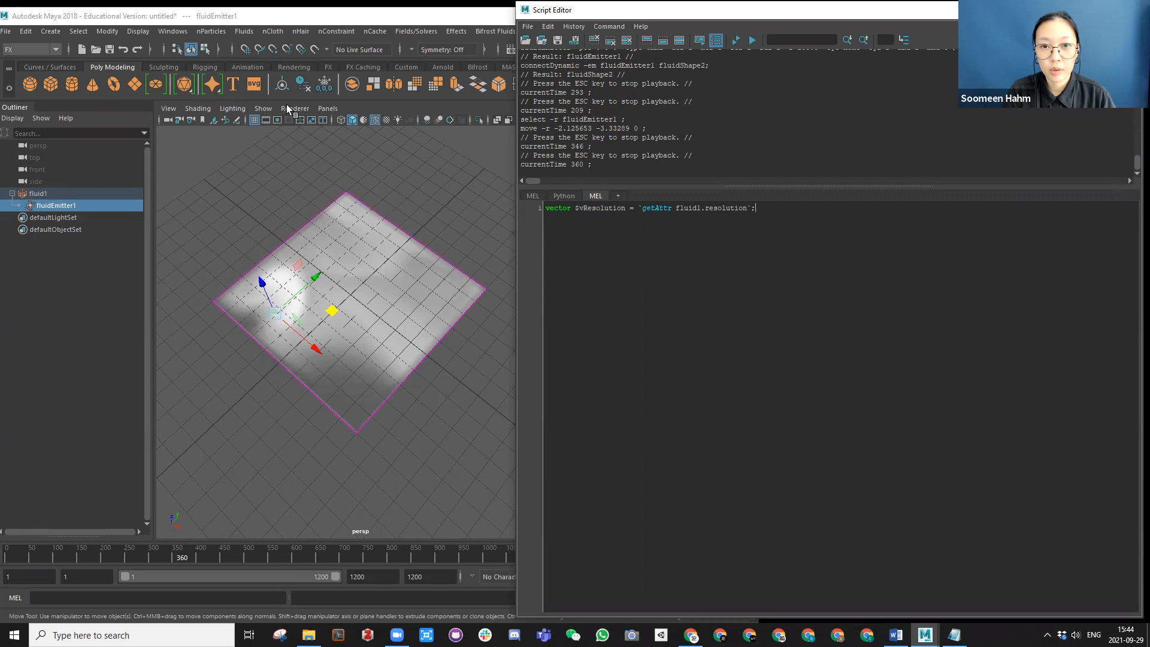
Step: Move the Script Editor aside and examine the base resolution and size in the fluid1 container's shape attributes
{"action": "left_click_drag", "start_coordinate": [586, 18], "coordinate": [451, 303]}
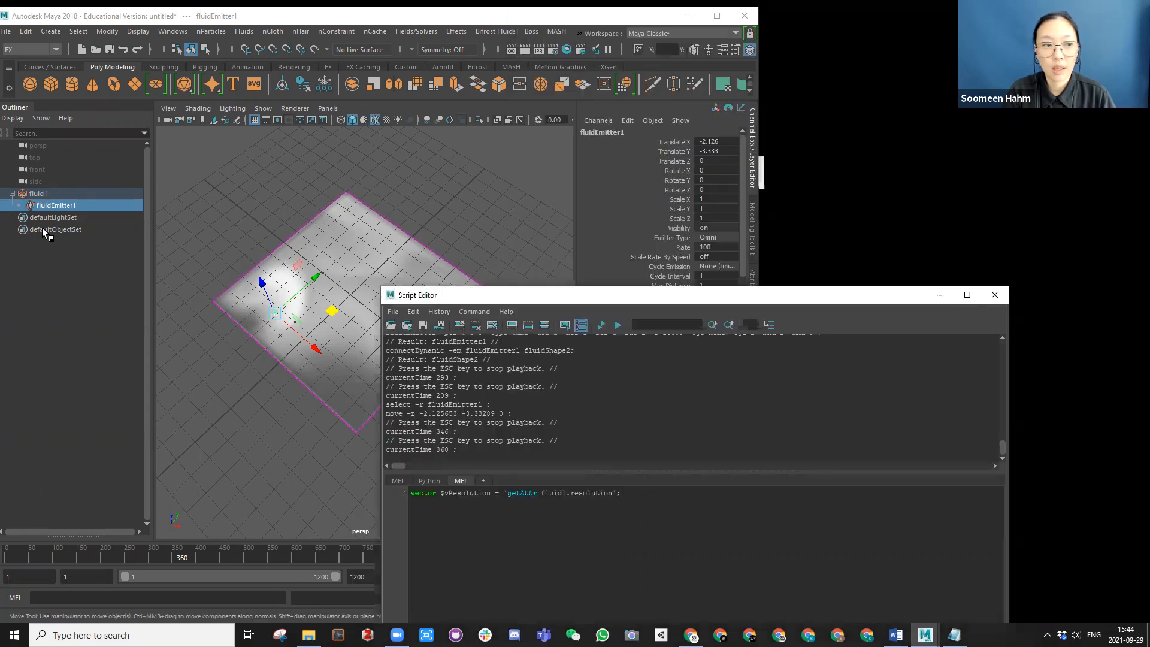
{"action": "left_click", "coordinate": [39, 193]}
{"action": "left_click", "coordinate": [668, 291]}
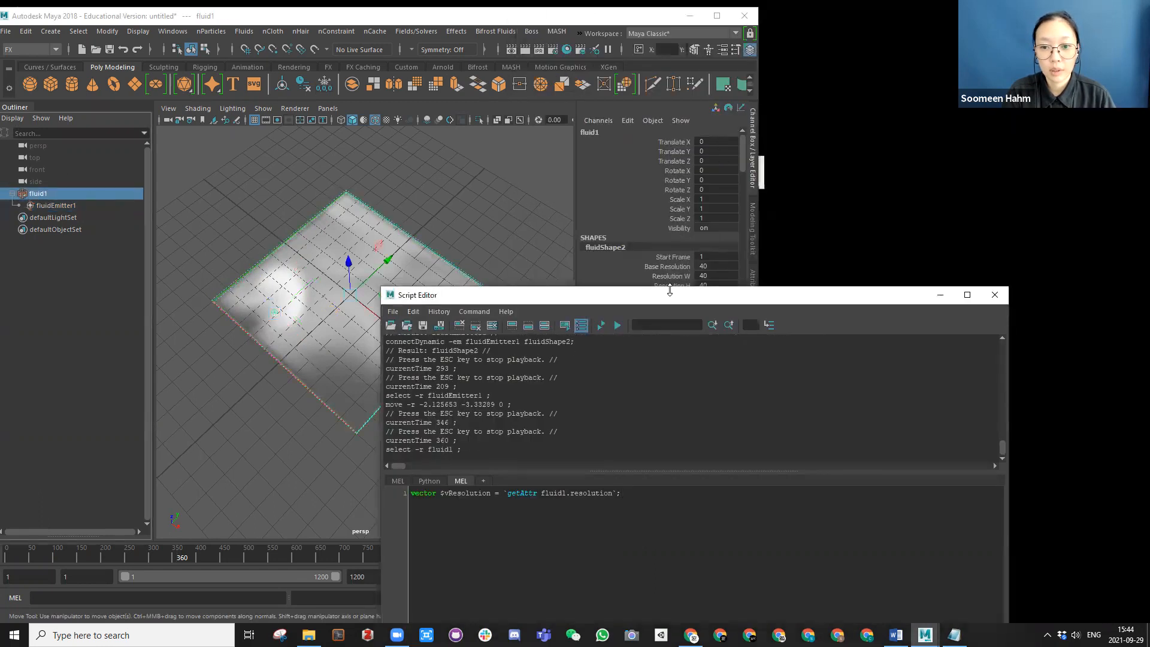
{"action": "left_click_drag", "start_coordinate": [669, 290], "coordinate": [992, 147]}
{"action": "key", "text": "ctrl+a"}
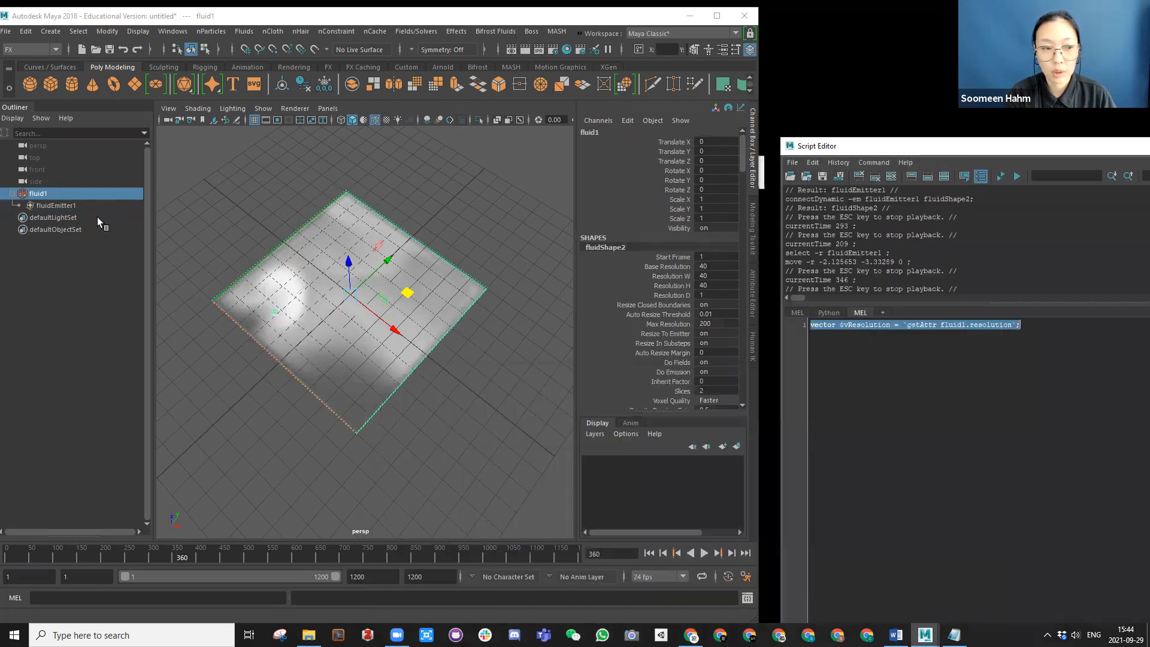
{"action": "double_click", "coordinate": [67, 197]}
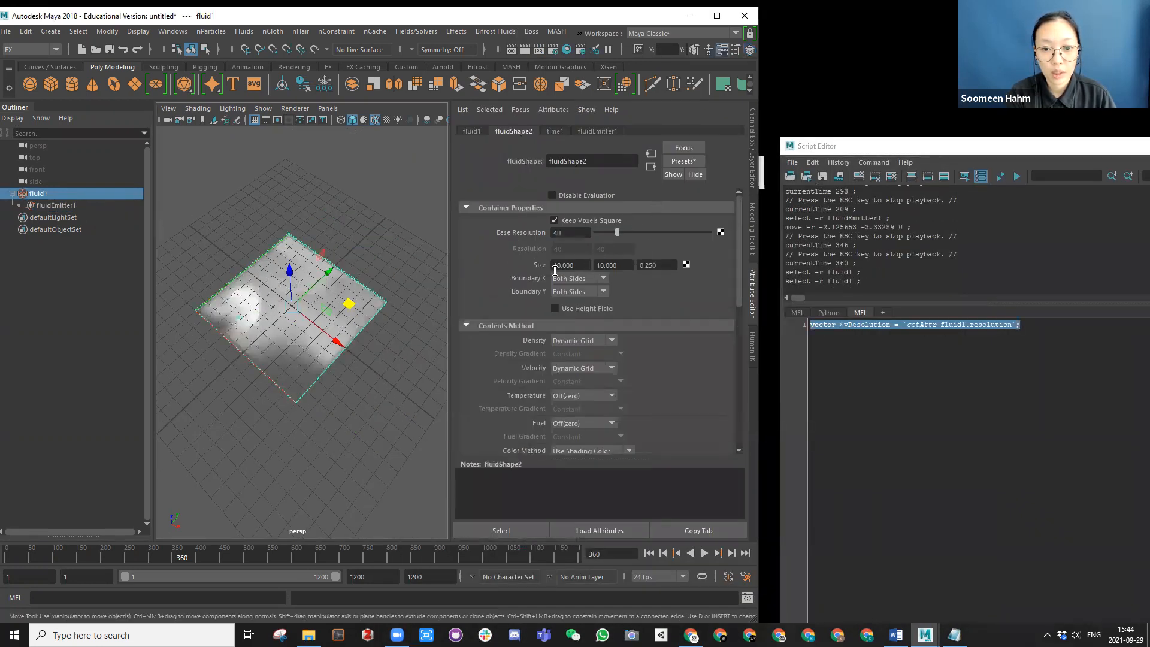
{"action": "left_click_drag", "start_coordinate": [450, 263], "coordinate": [572, 268]}
{"action": "left_click_drag", "start_coordinate": [469, 262], "coordinate": [587, 267]}
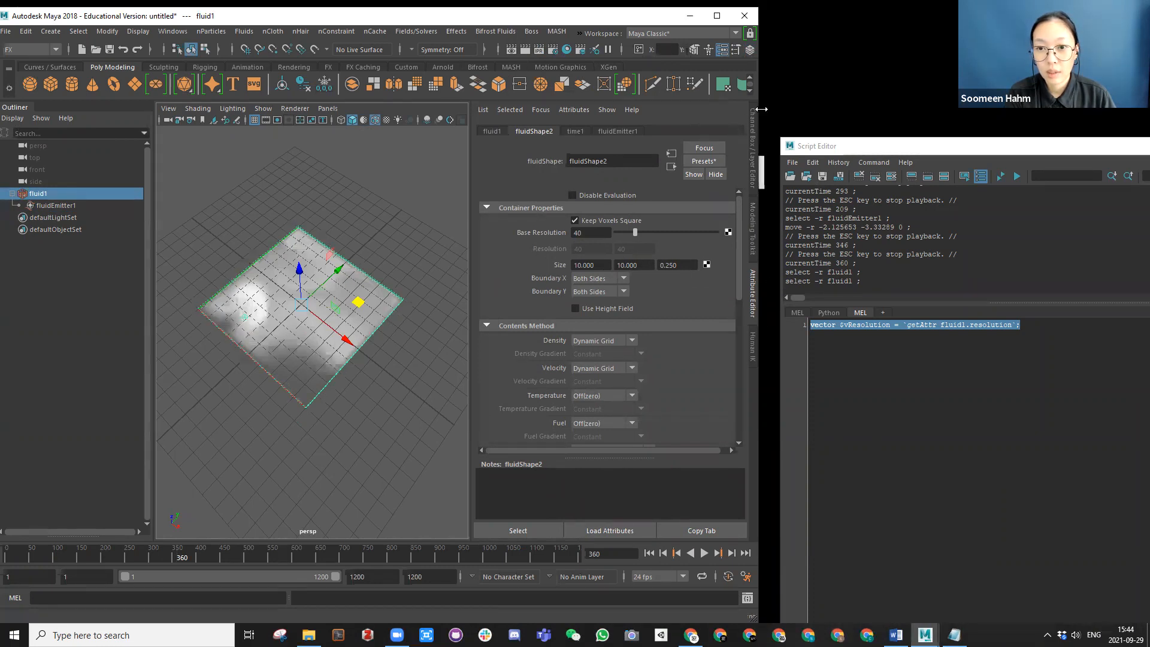
Step: Bring the Script Editor back over the scene, enlarge its text, and start a for loop on line 3 with $x=0
{"action": "left_click_drag", "start_coordinate": [759, 108], "coordinate": [527, 43]}
{"action": "left_click", "coordinate": [726, 226]}
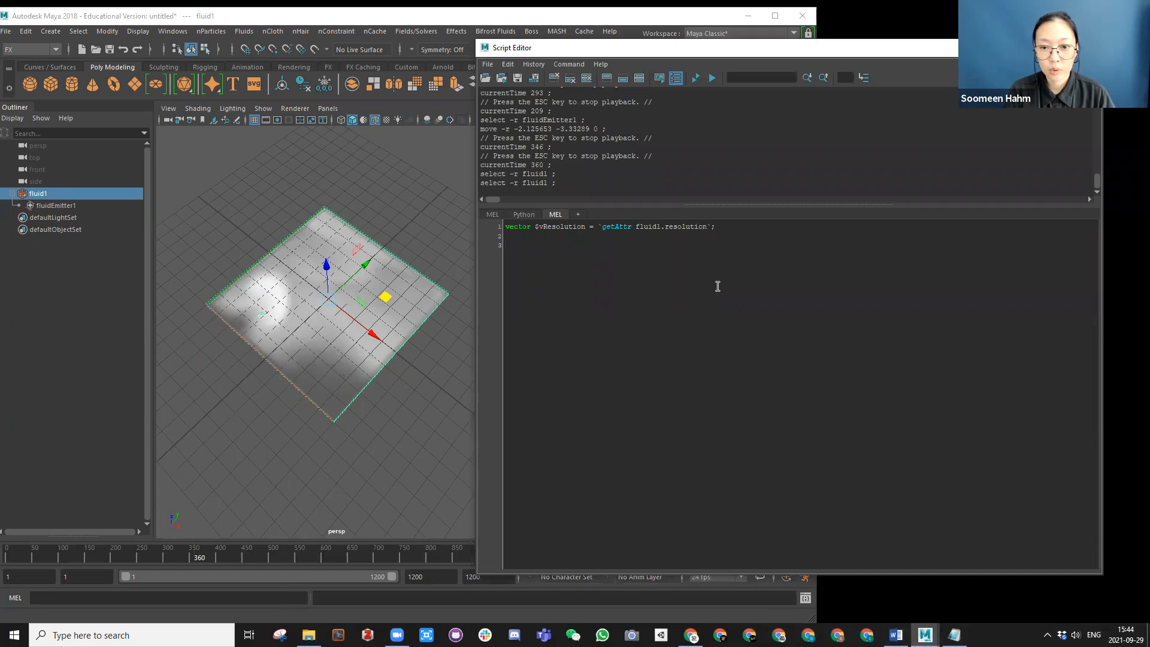
{"action": "type", "text": "fo"}
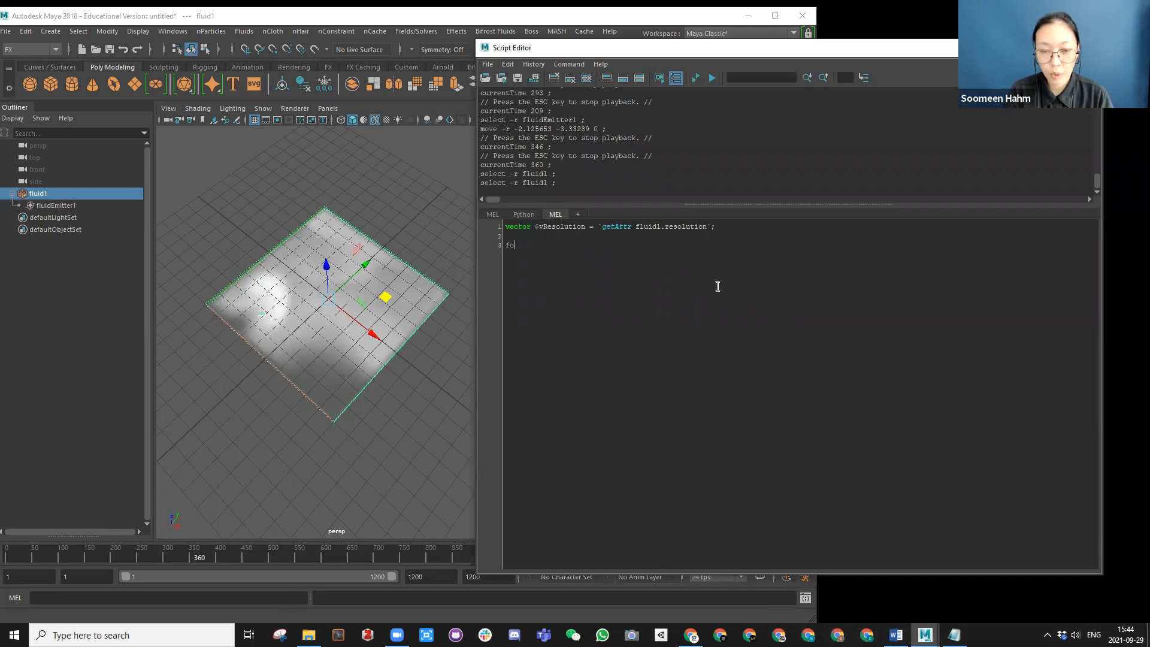
{"action": "type", "text": "r($x"}
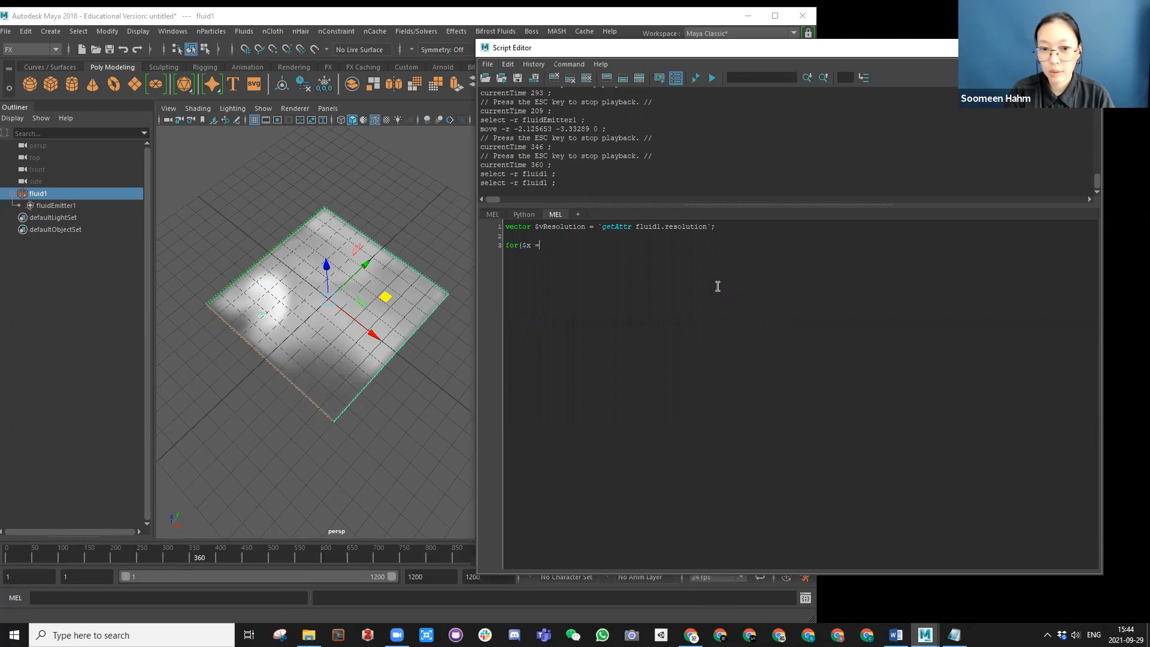
{"action": "type", "text": "=0; X"}
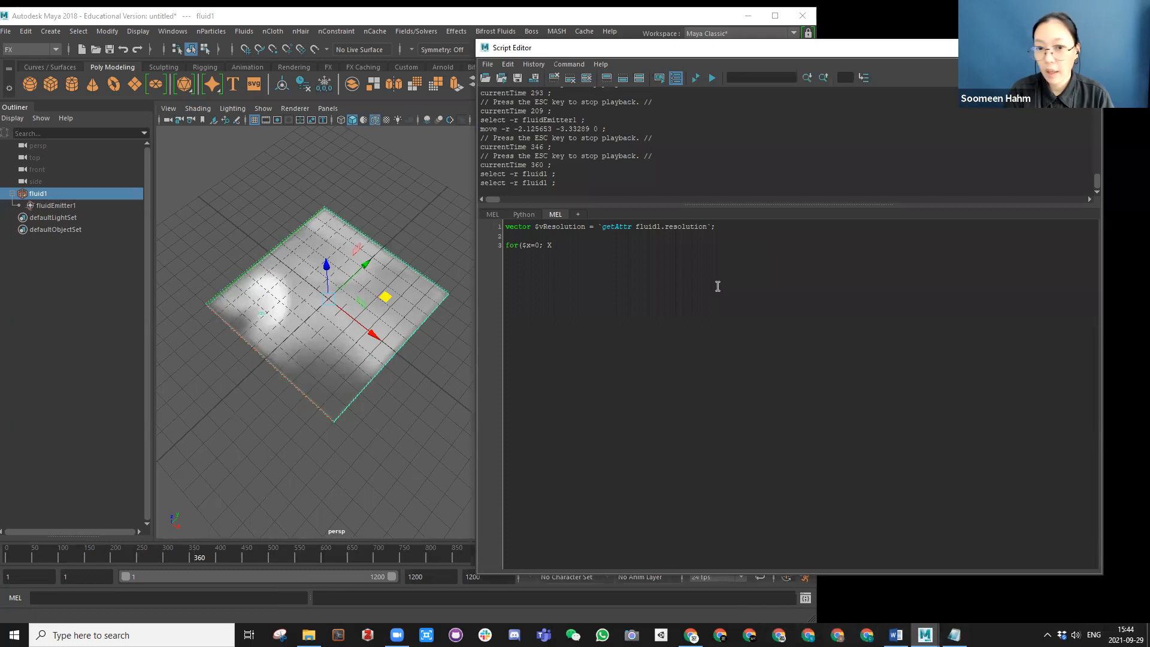
{"action": "key", "text": "BackSpace"}
{"action": "key", "text": "BackSpace"}
{"action": "key", "text": "BackSpace"}
{"action": "type", "text": "$"}
{"action": "scroll", "coordinate": [718, 287], "scroll_direction": "up", "scroll_amount": 5, "text": "ctrl"}
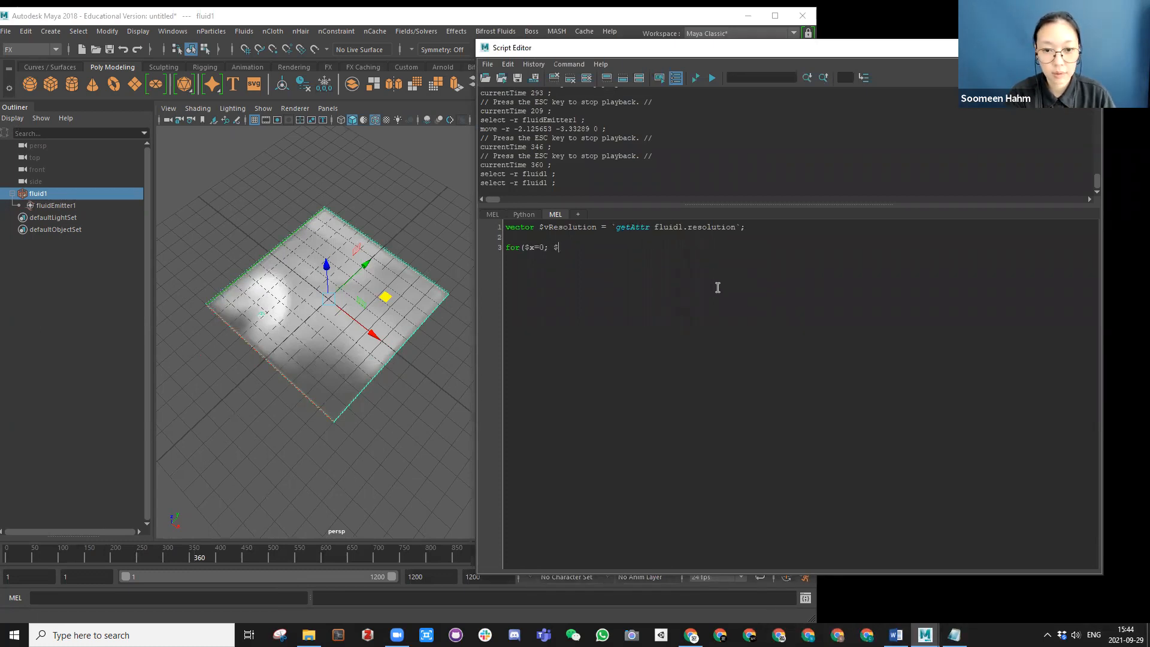
{"action": "type", "text": "x"}
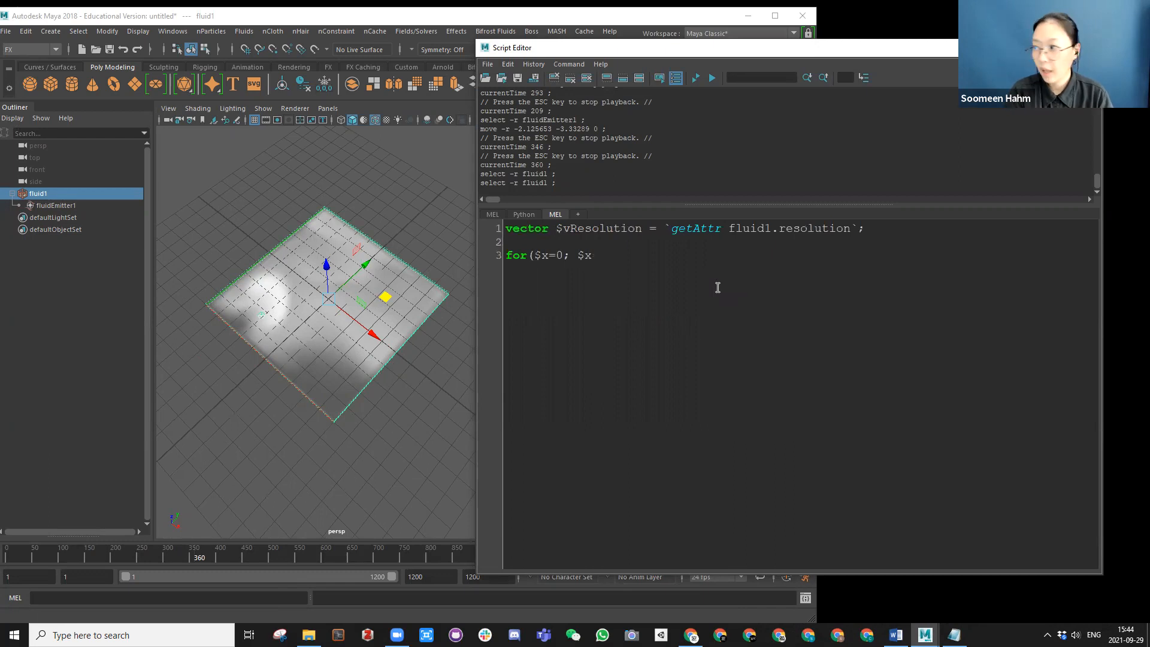
Step: Complete the for loop header with the condition $x<$vResolution.x and the increment $x++
{"action": "type", "text": "<$"}
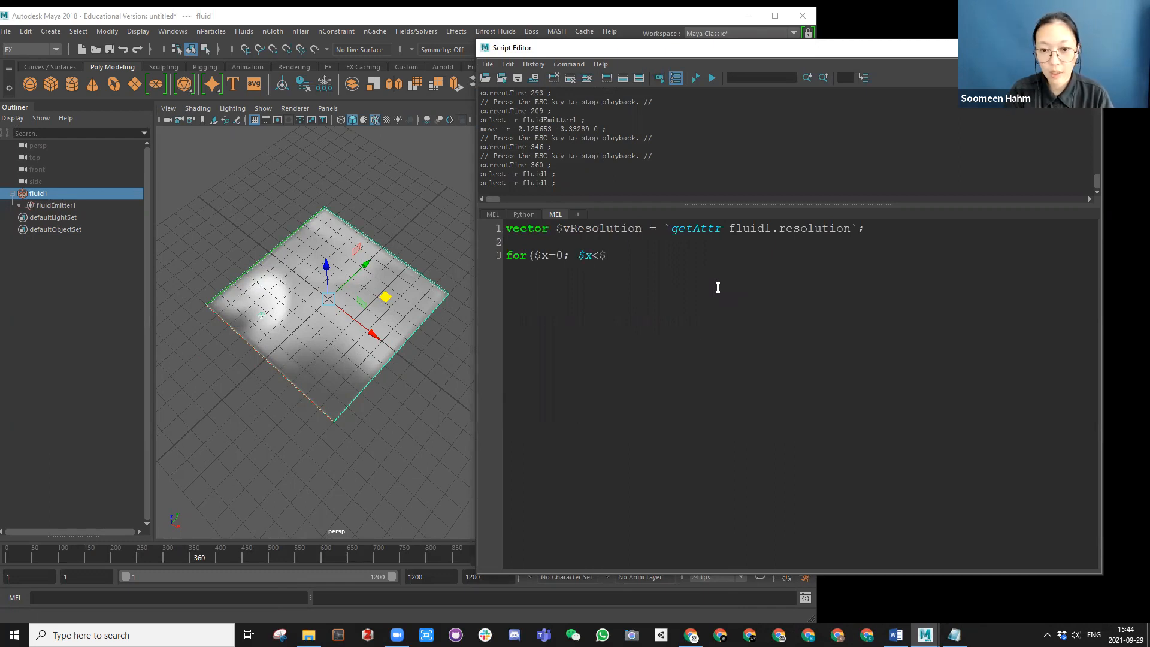
{"action": "double_click", "coordinate": [614, 231]}
{"action": "left_click", "coordinate": [617, 257]}
{"action": "type", "text": "vResolution"}
{"action": "type", "text": ".x"}
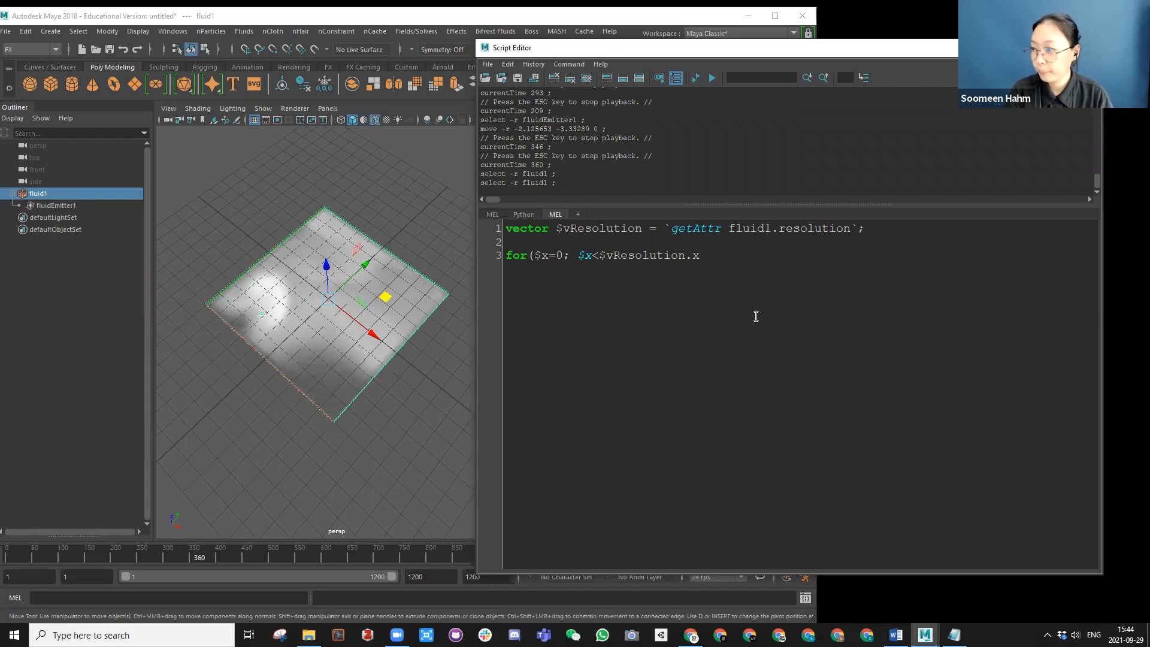
{"action": "type", "text": "; "}
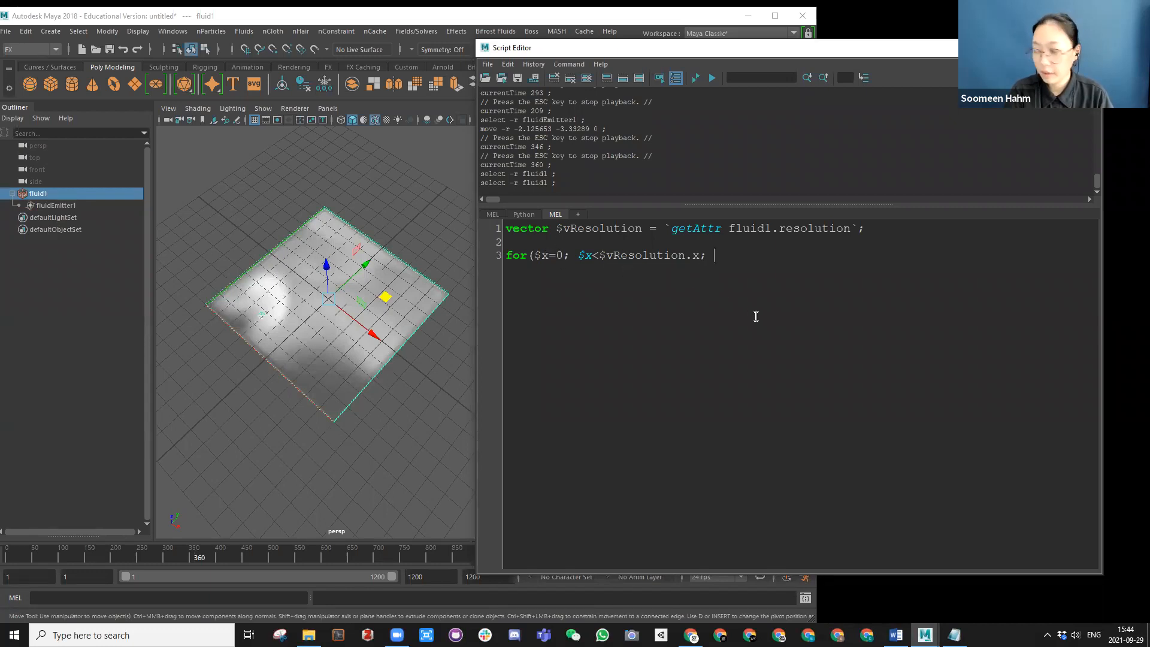
{"action": "type", "text": "$x"}
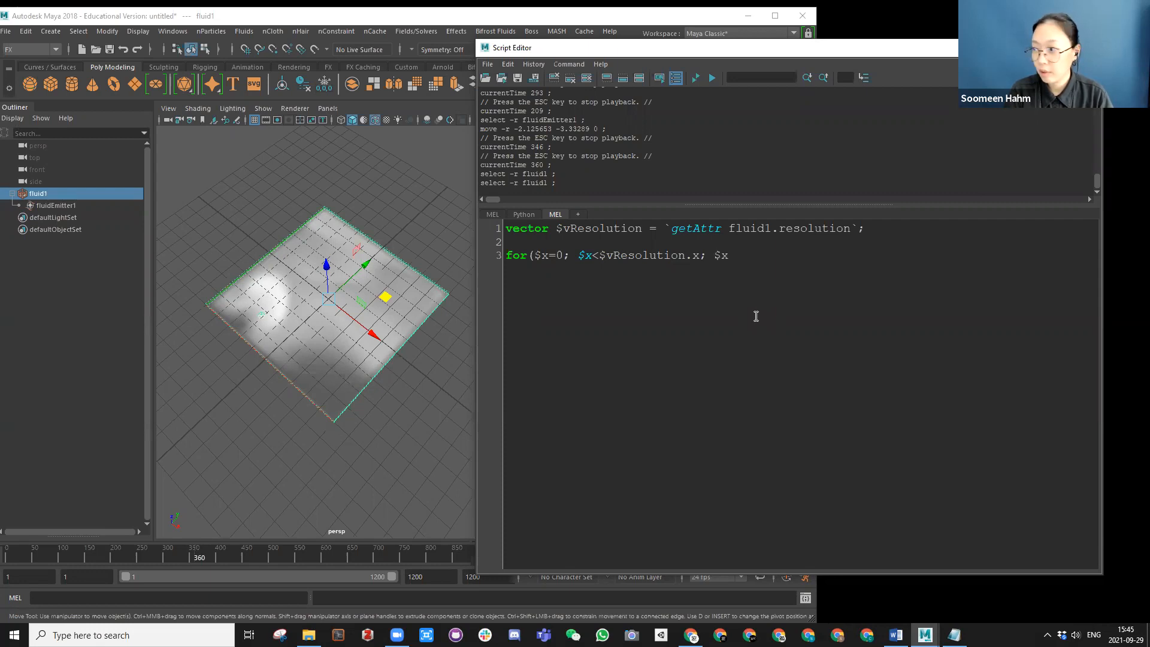
{"action": "type", "text": "++"}
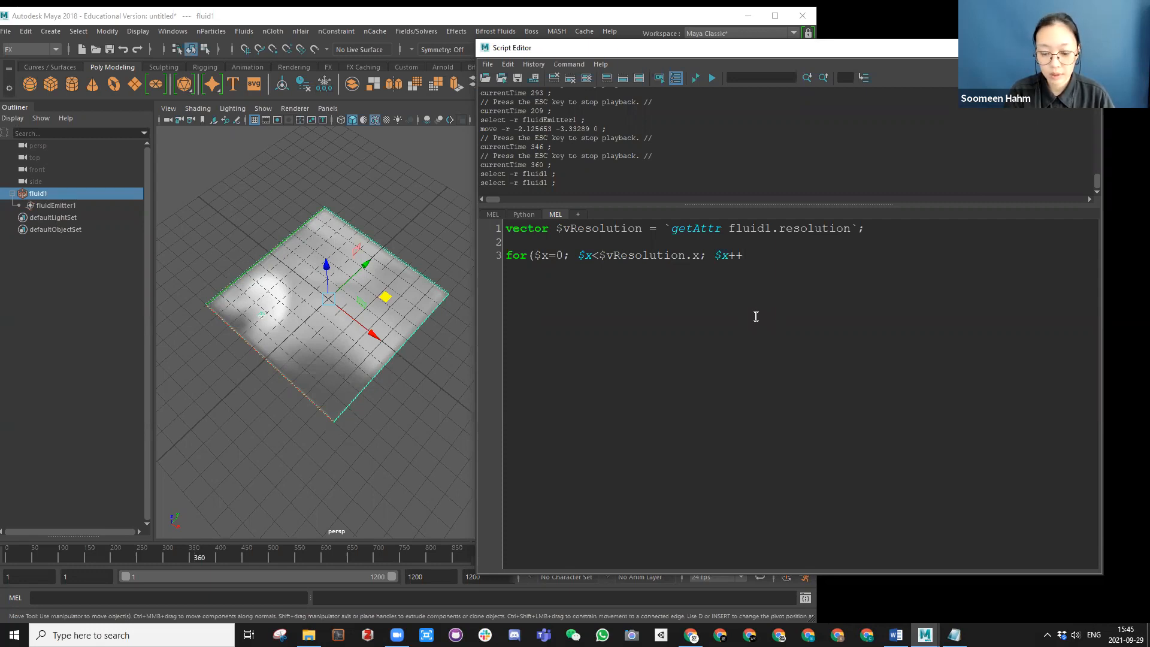
{"action": "type", "text": ")"}
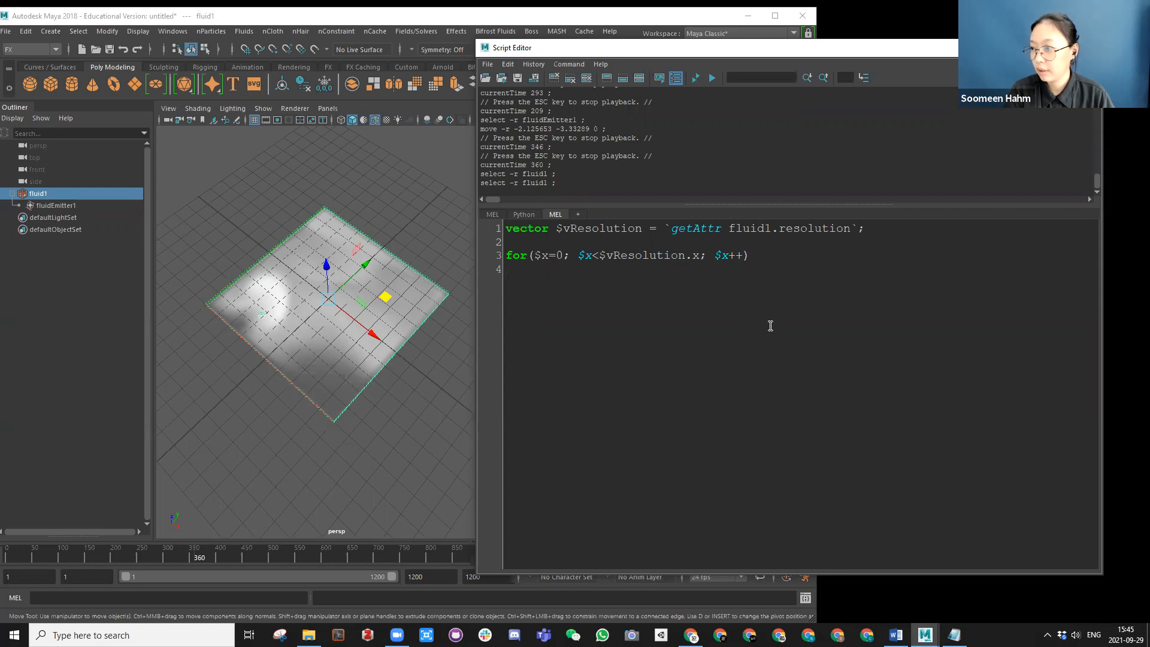
Step: Add a braced body with several blank lines to the $x loop, plus blank lines after its closing brace
{"action": "type", "text": "{"}
{"action": "key", "text": "Return"}
{"action": "key", "text": "Return"}
{"action": "key", "text": "Return"}
{"action": "key", "text": "Return"}
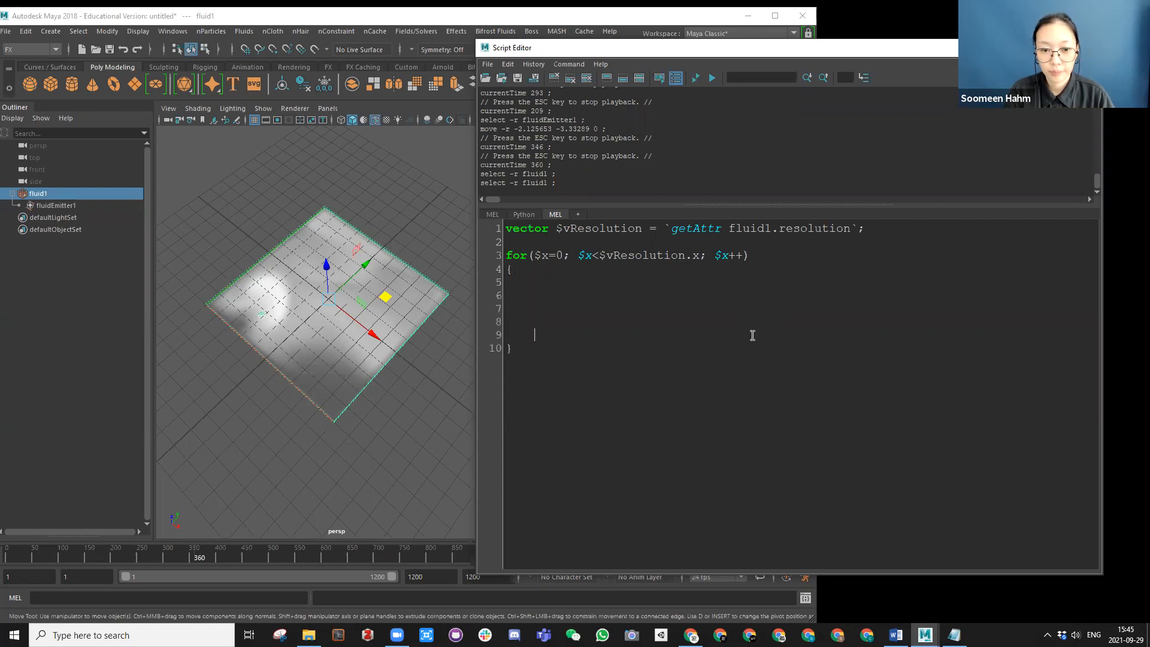
{"action": "left_click", "coordinate": [522, 362]}
{"action": "key", "text": "Return"}
{"action": "key", "text": "Return"}
{"action": "key", "text": "Return"}
{"action": "key", "text": "Return"}
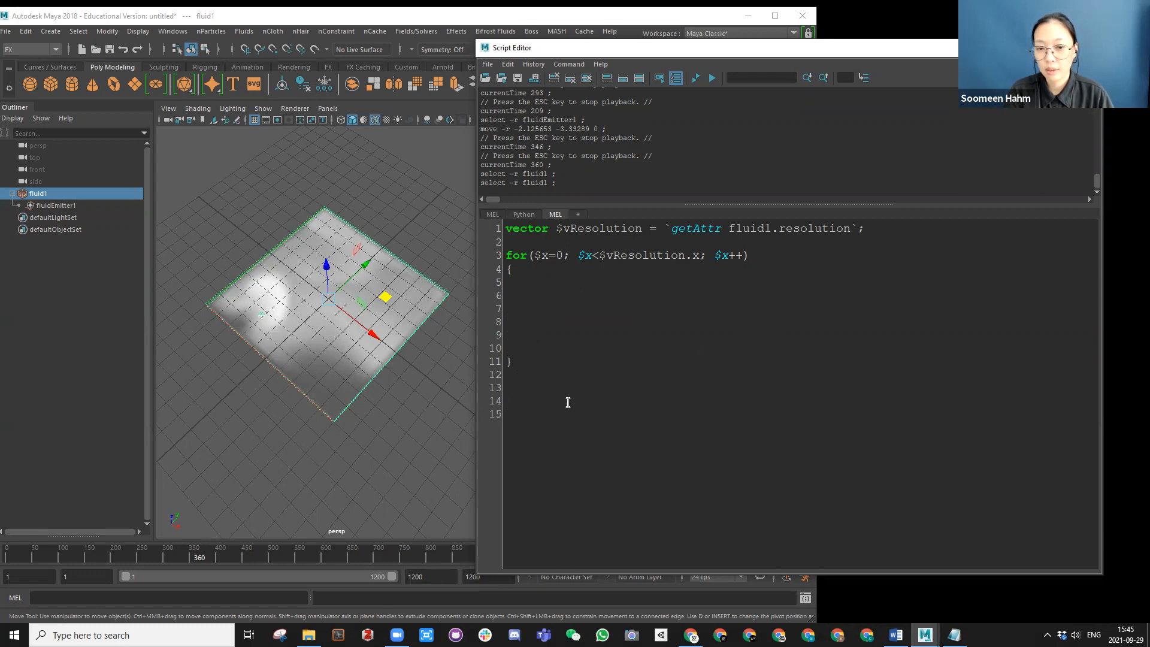
Step: Copy the $x loop header with its opening brace and paste it inside the loop body as a nested loop
{"action": "left_click", "coordinate": [525, 271]}
{"action": "left_click_drag", "start_coordinate": [525, 271], "coordinate": [482, 253]}
{"action": "key", "text": "ctrl+c"}
{"action": "left_click", "coordinate": [535, 283]}
{"action": "key", "text": "ctrl+v"}
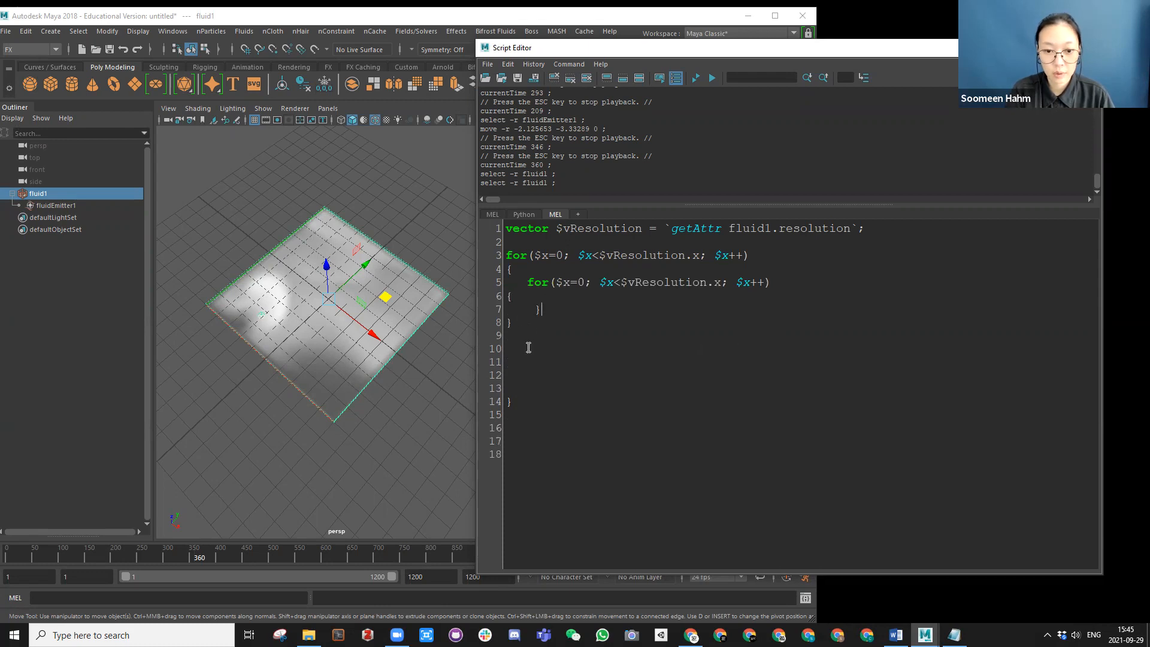
Step: Remove the stray closing brace and surplus blank lines around the nested loop, and indent its two braces
{"action": "left_click", "coordinate": [515, 388]}
{"action": "key", "text": "BackSpace"}
{"action": "key", "text": "BackSpace"}
{"action": "key", "text": "BackSpace"}
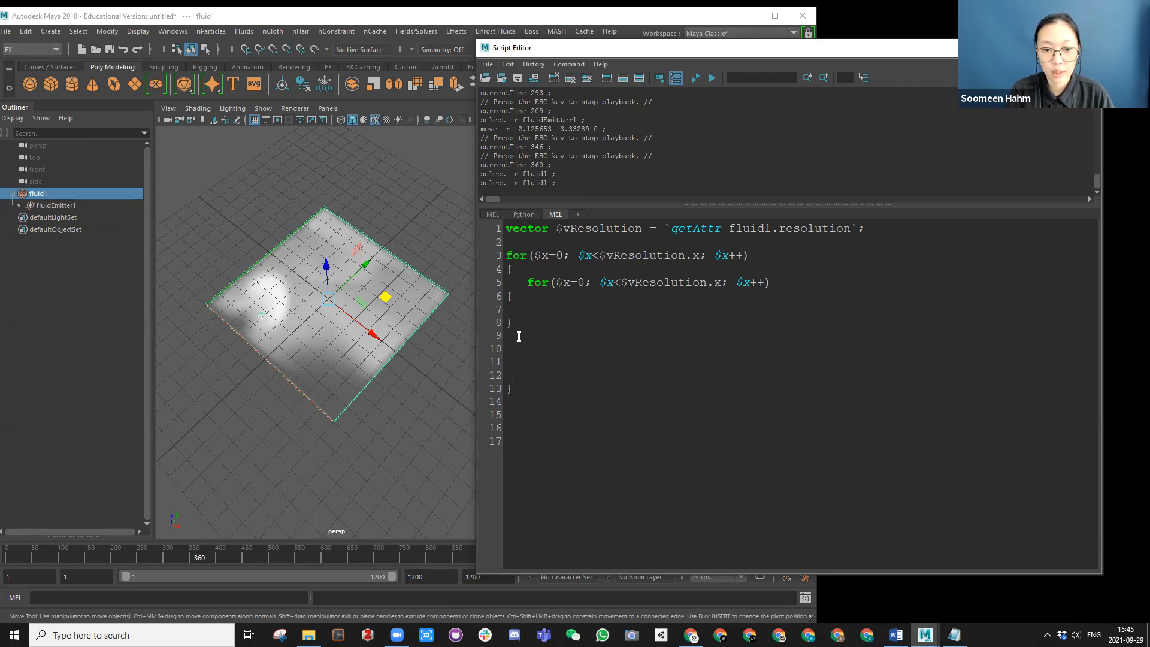
{"action": "left_click", "coordinate": [508, 322]}
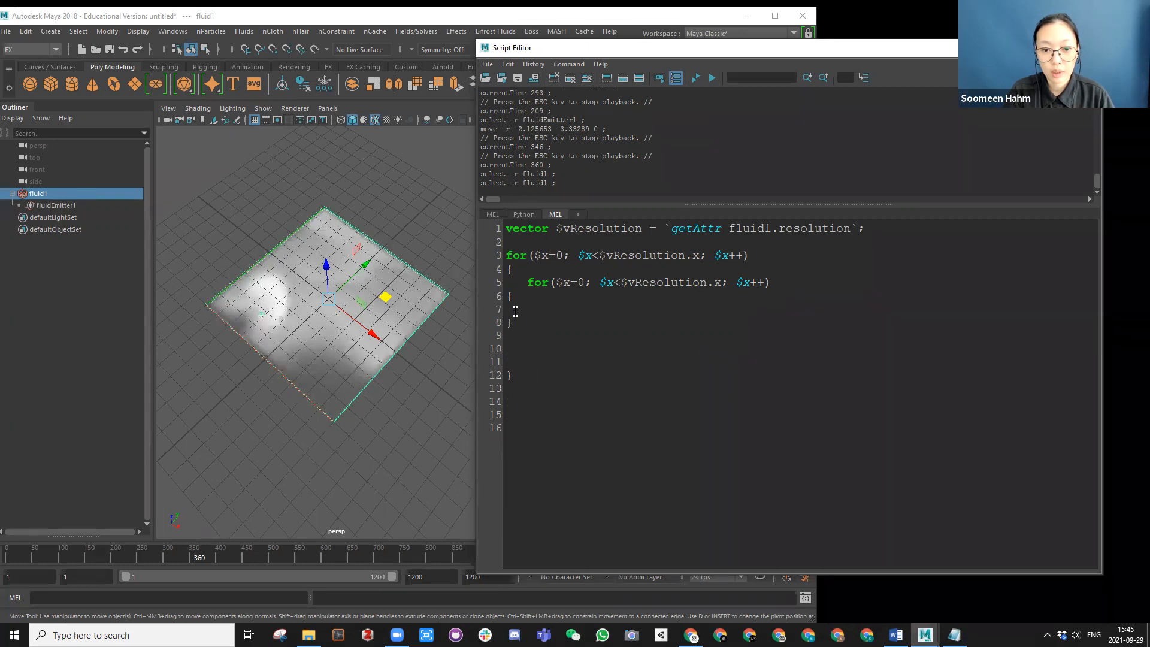
{"action": "key", "text": "Tab"}
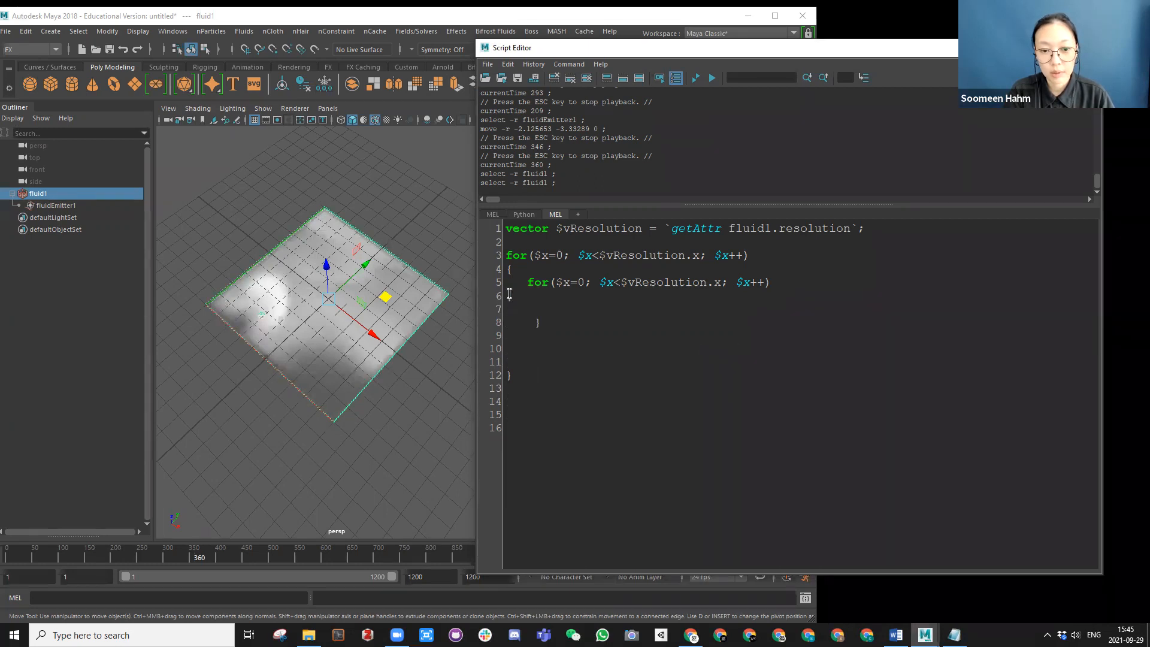
{"action": "left_click", "coordinate": [507, 296]}
{"action": "key", "text": "Tab"}
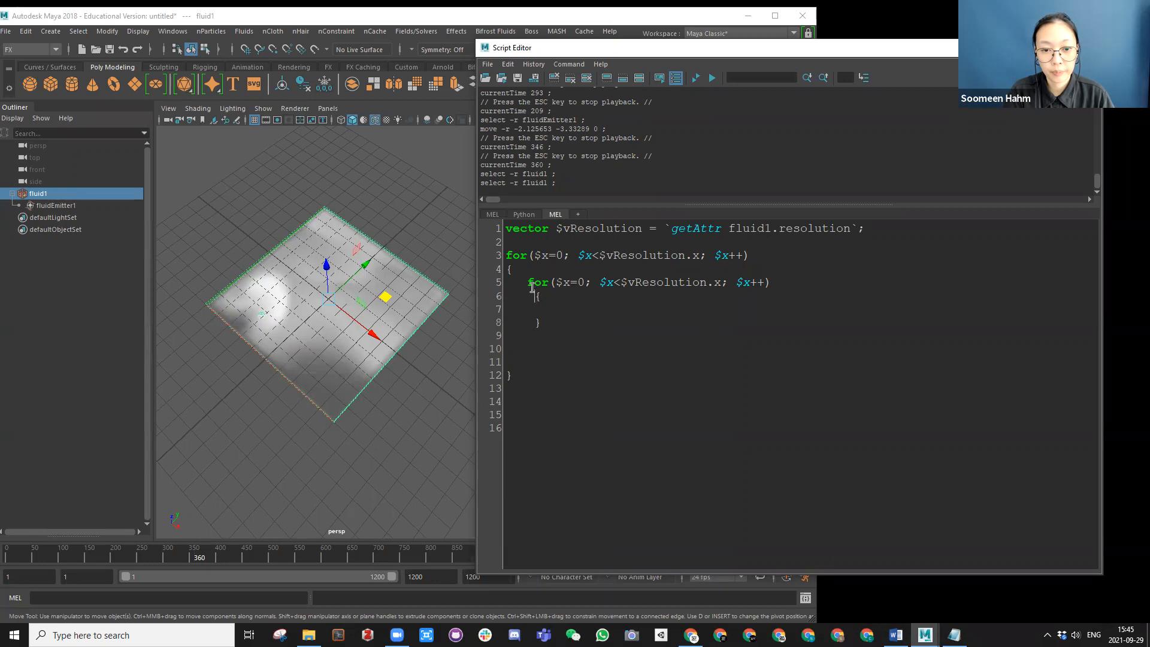
Step: Align the nested loop's closing brace, trim the blank lines below it, and add a blank line to its body
{"action": "left_click", "coordinate": [536, 323]}
{"action": "key", "text": "BackSpace"}
{"action": "left_click_drag", "start_coordinate": [513, 361], "coordinate": [506, 339]}
{"action": "key", "text": "BackSpace"}
{"action": "left_click", "coordinate": [569, 307]}
{"action": "key", "text": "Return"}
{"action": "left_click", "coordinate": [578, 315]}
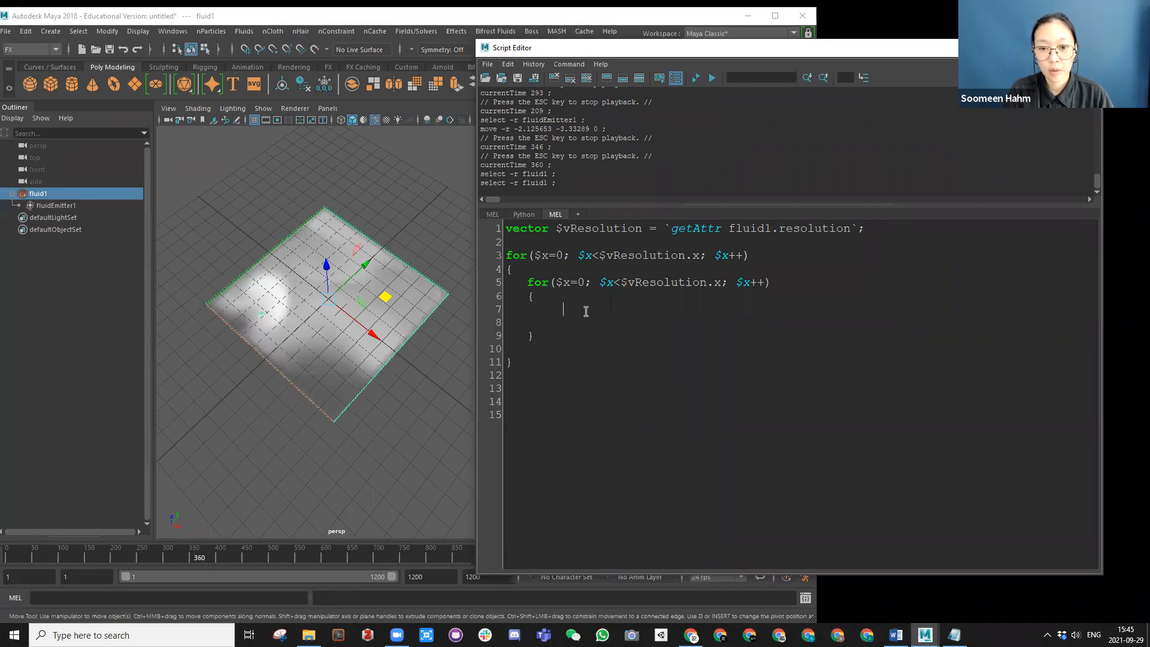
Step: Change the nested loop header to run on y: $y=0; $y<$vResolution.y; $y++
{"action": "double_click", "coordinate": [572, 285]}
{"action": "type", "text": "y"}
{"action": "left_click", "coordinate": [615, 285]}
{"action": "key", "text": "BackSpace"}
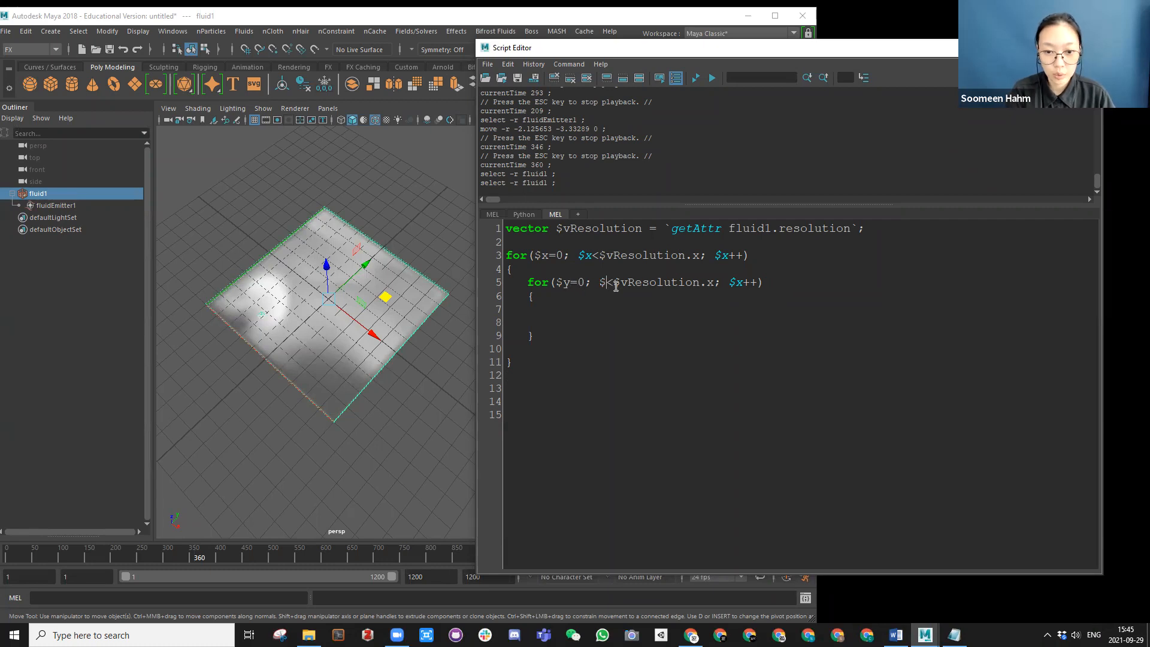
{"action": "type", "text": "y"}
{"action": "double_click", "coordinate": [722, 282]}
{"action": "type", "text": "y"}
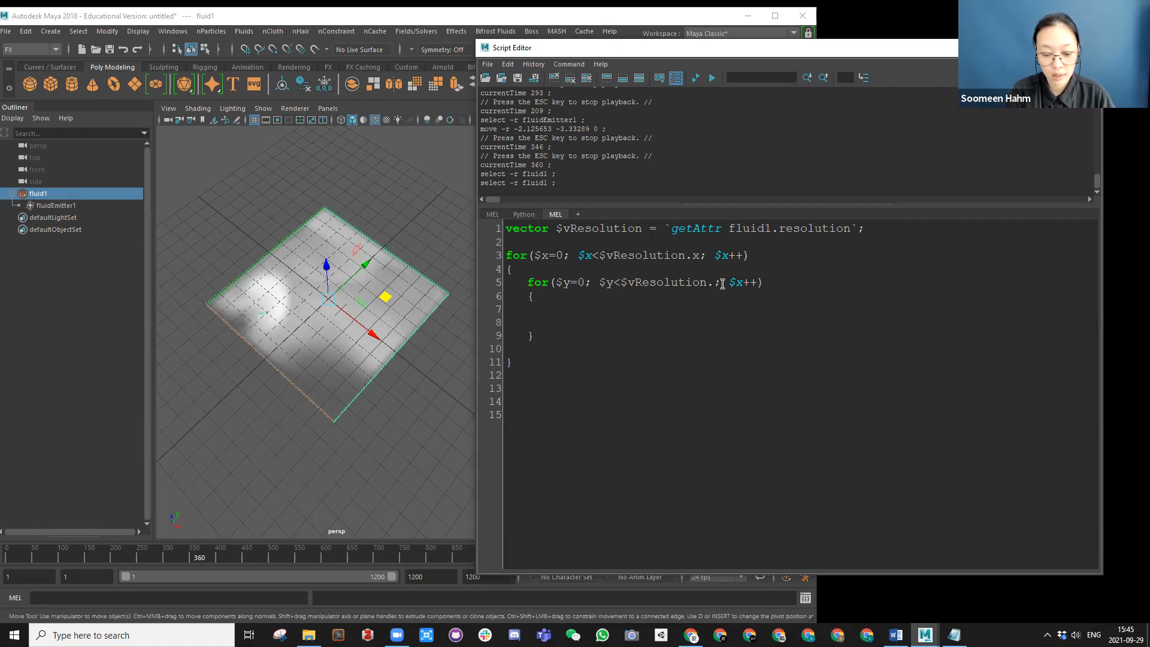
{"action": "double_click", "coordinate": [744, 282]}
{"action": "type", "text": "y"}
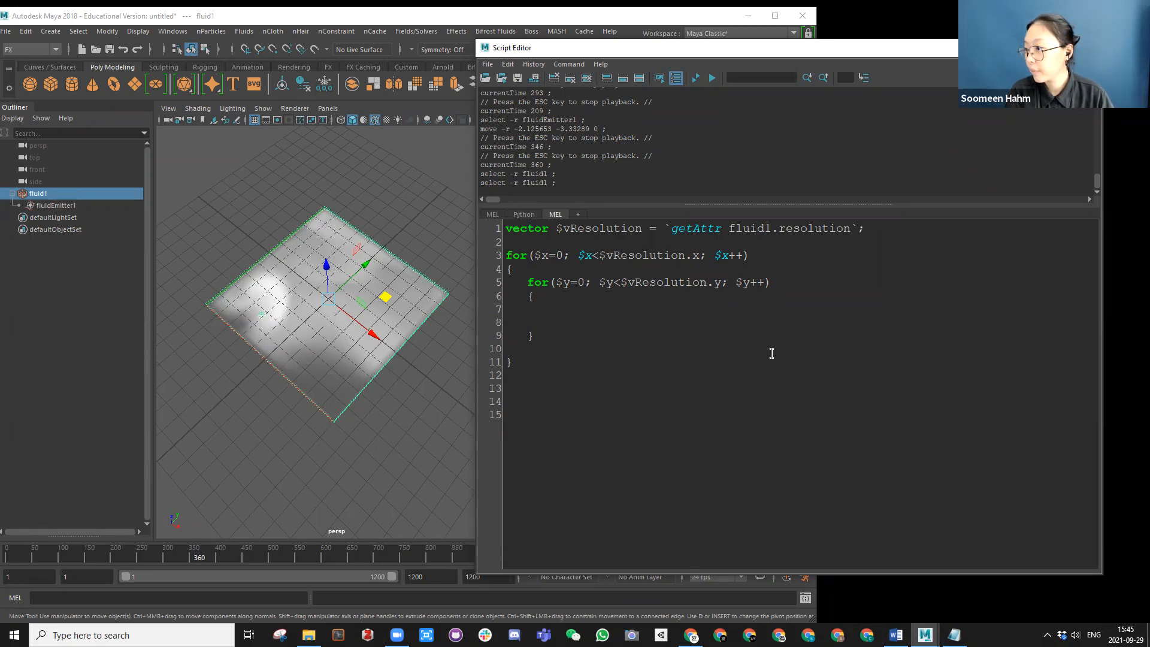
Step: Write select -r fluid1; in the nested loop's body, removing the blank line above it
{"action": "type", "text": "sele"}
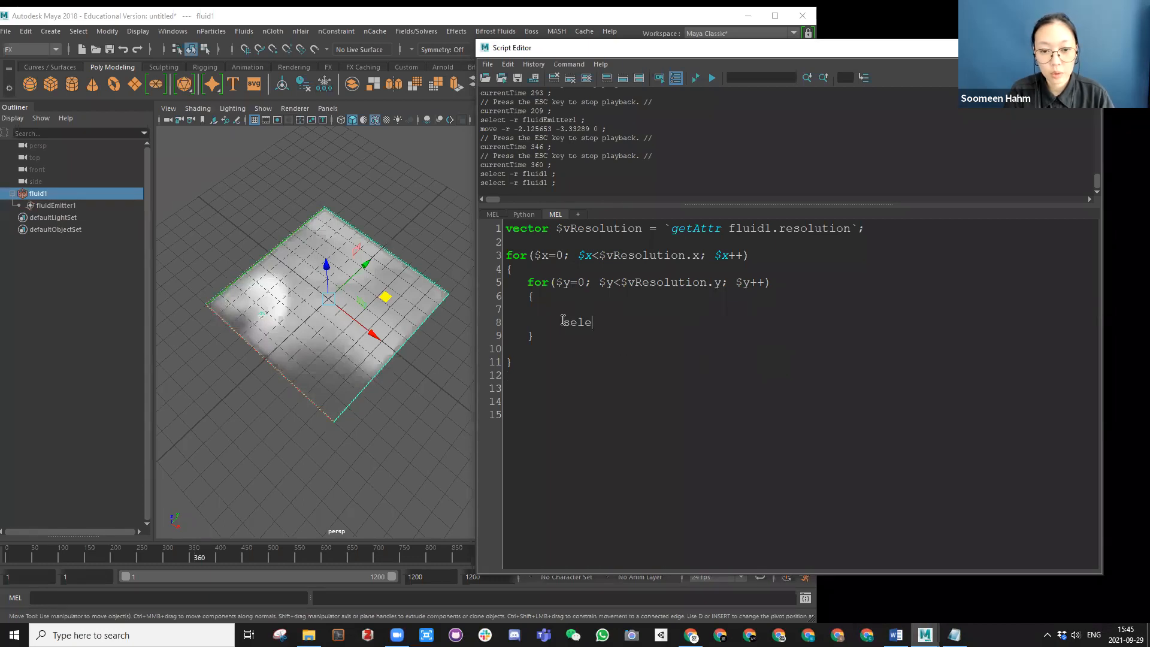
{"action": "left_click_drag", "start_coordinate": [557, 311], "coordinate": [505, 308]}
{"action": "key", "text": "BackSpace"}
{"action": "key", "text": "BackSpace"}
{"action": "type", "text": "ct"}
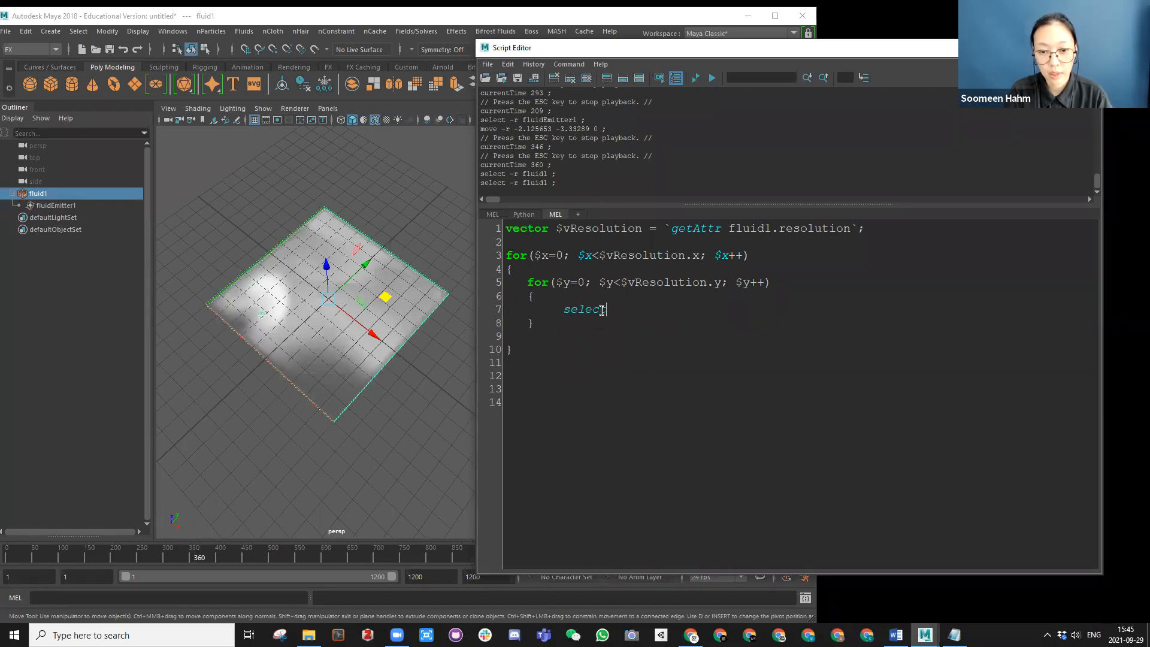
{"action": "type", "text": " -r f"}
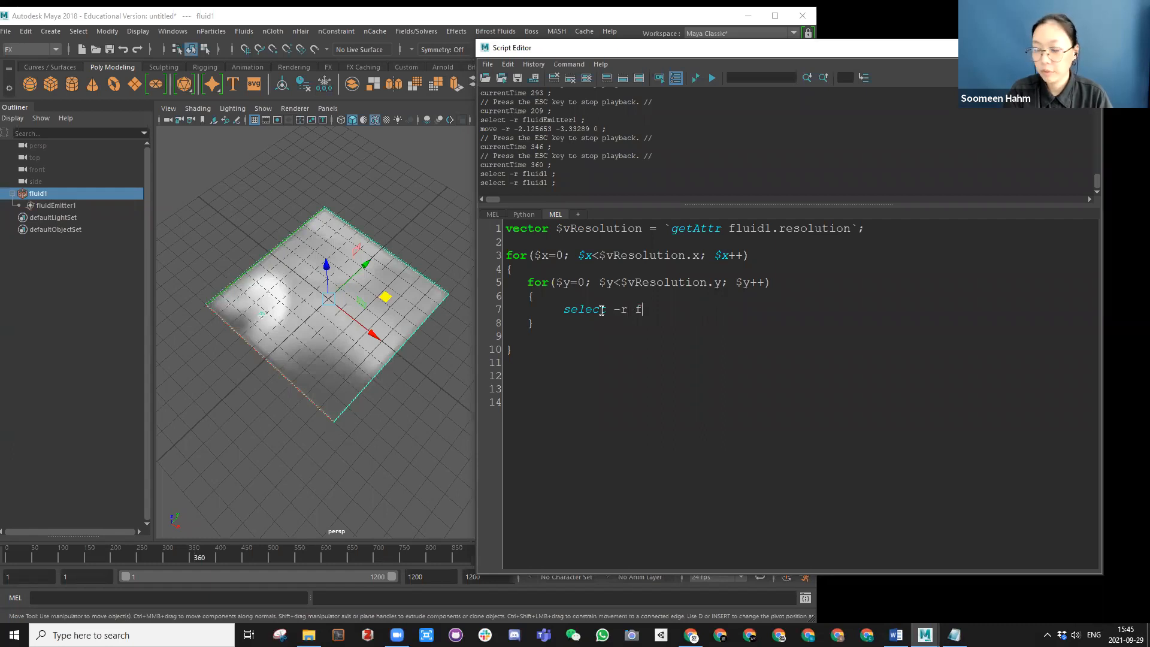
{"action": "type", "text": "luid1"}
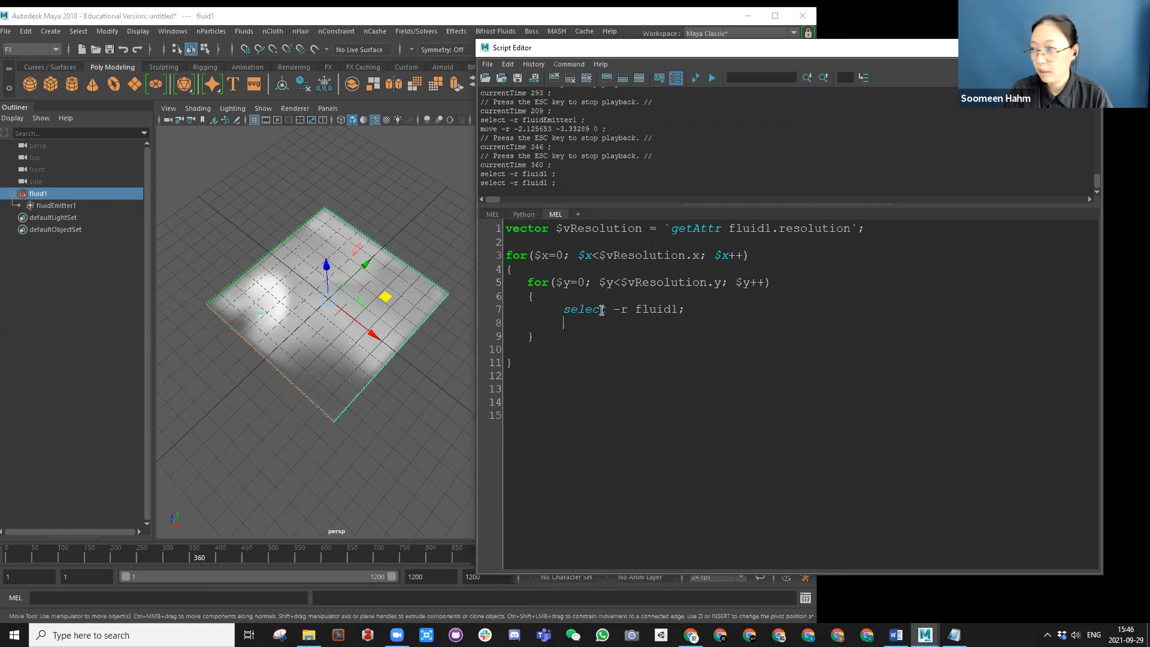
Step: Below the select line in the nested loop, declare the grid position: vector $gridPos = <<$x, $y, 0>>;
{"action": "type", "text": "$vox"}
{"action": "key", "text": "BackSpace"}
{"action": "key", "text": "BackSpace"}
{"action": "key", "text": "BackSpace"}
{"action": "key", "text": "BackSpace"}
{"action": "type", "text": "vector"}
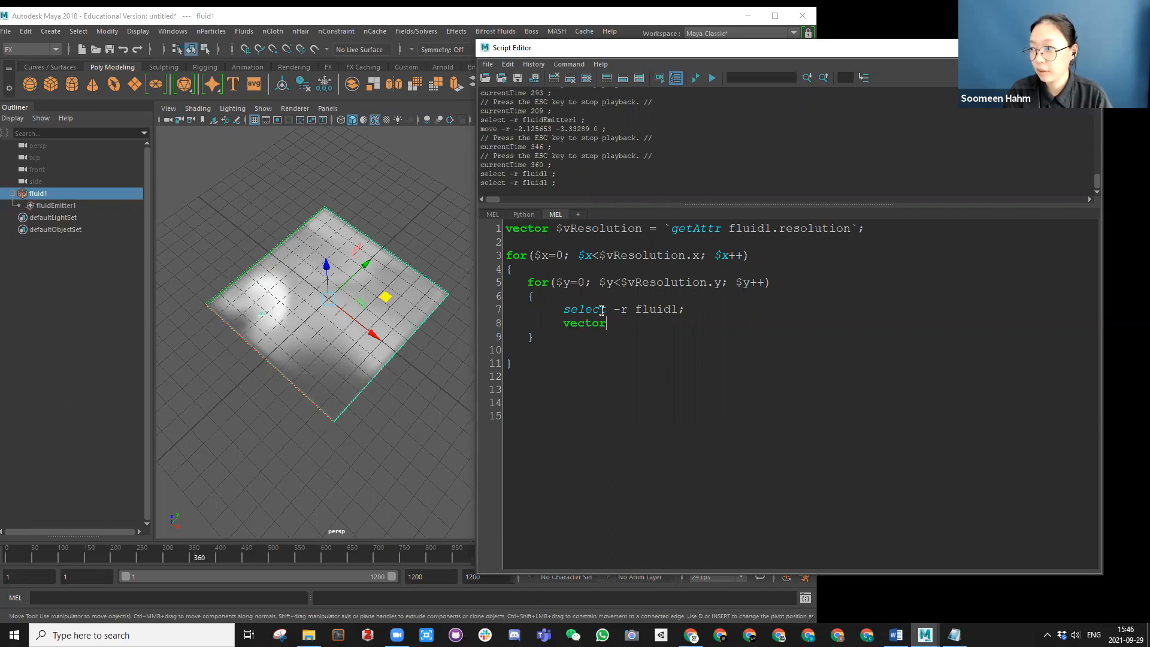
{"action": "type", "text": " $gridPos = <<"}
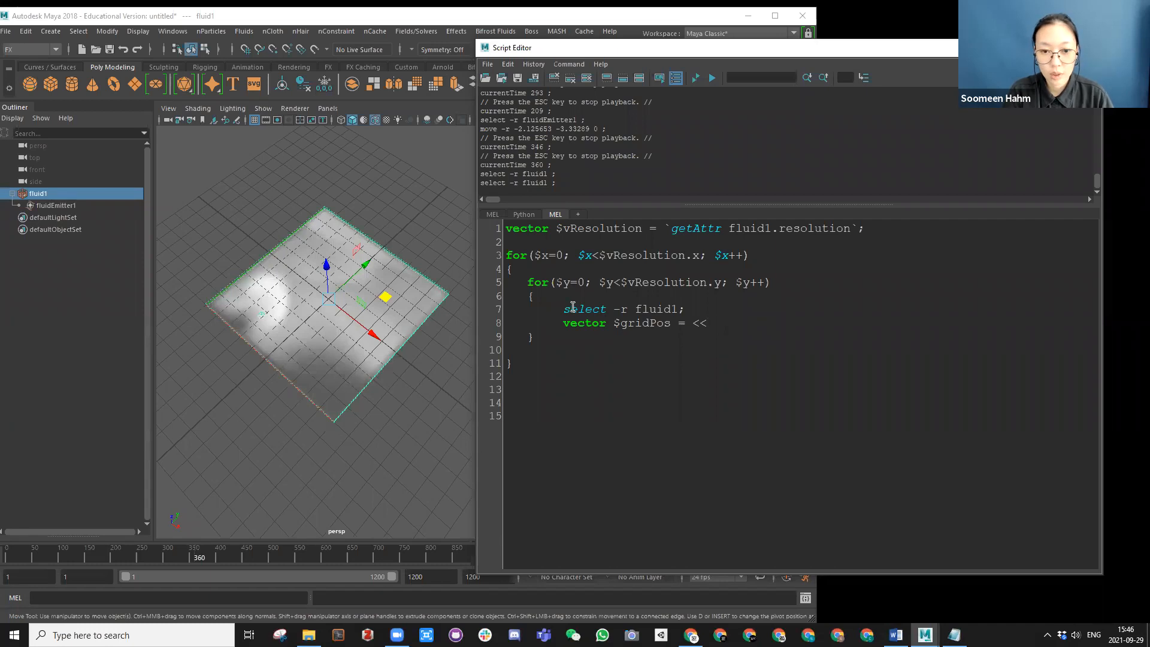
{"action": "type", "text": "$x, $y, 0"}
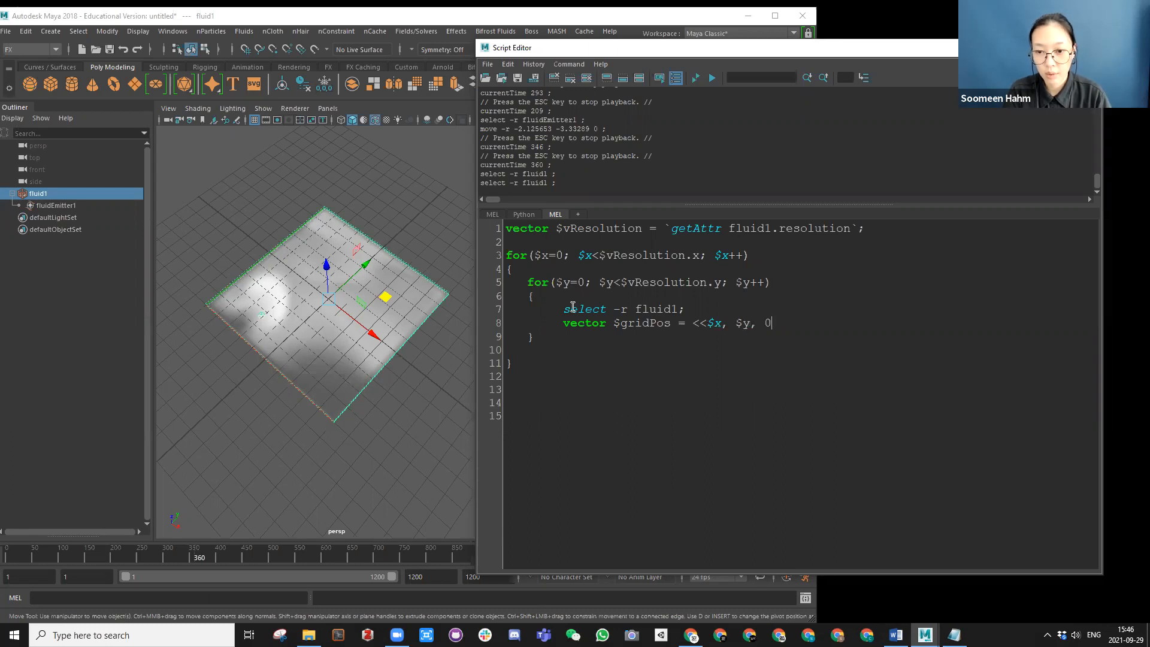
{"action": "type", "text": ">>"}
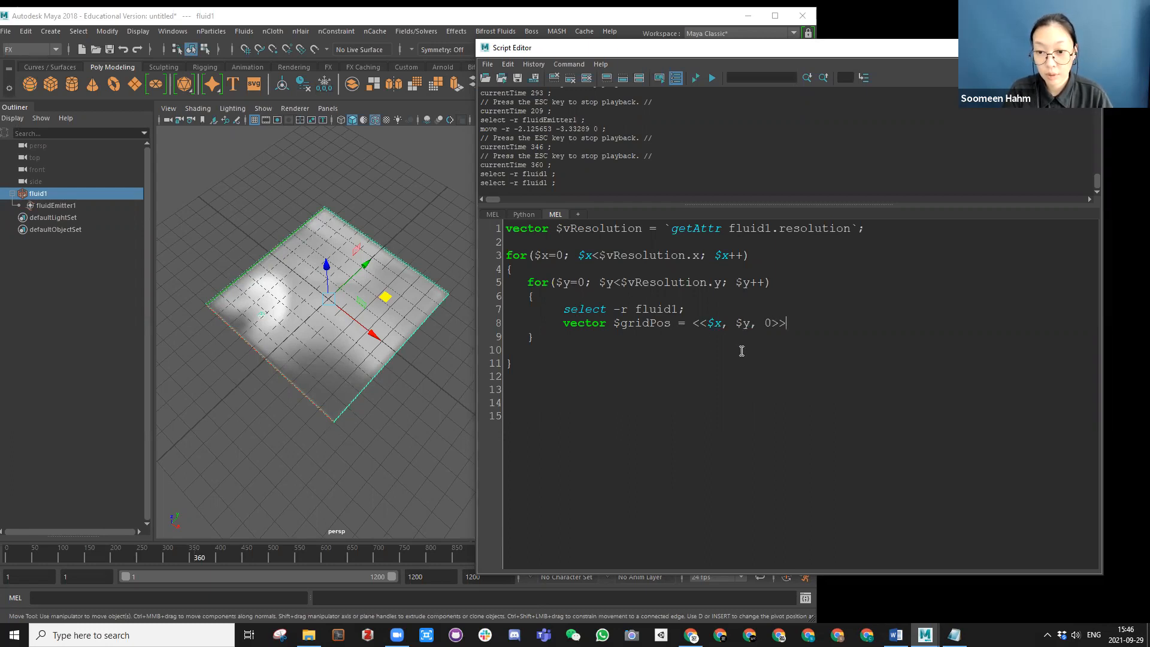
{"action": "type", "text": ";"}
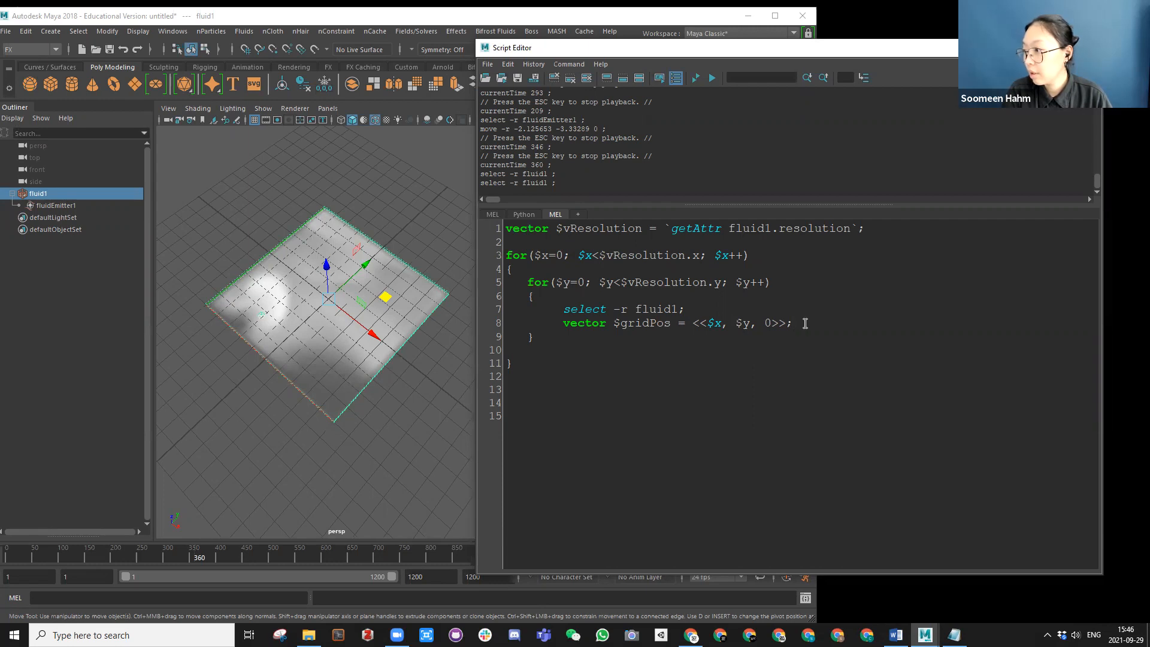
Step: On a new line, start declaring vector $arrowEnd as a backquoted getFluidAttr query with -at "velocity"
{"action": "key", "text": "Return"}
{"action": "type", "text": "vector "}
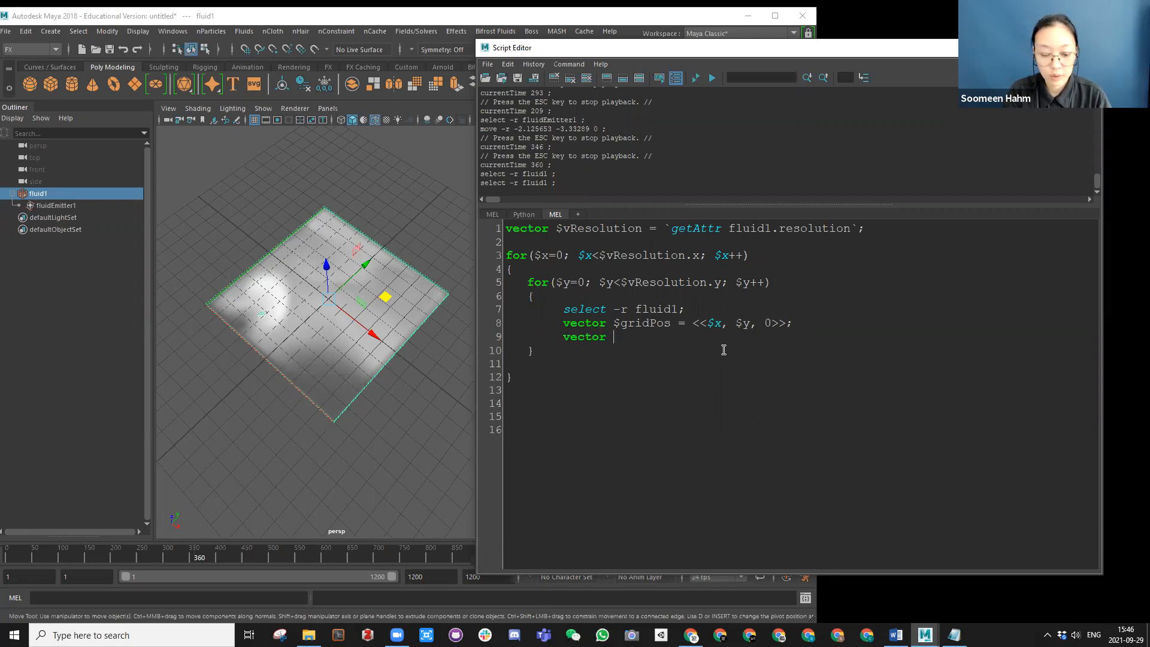
{"action": "type", "text": "$arrowEnd ="}
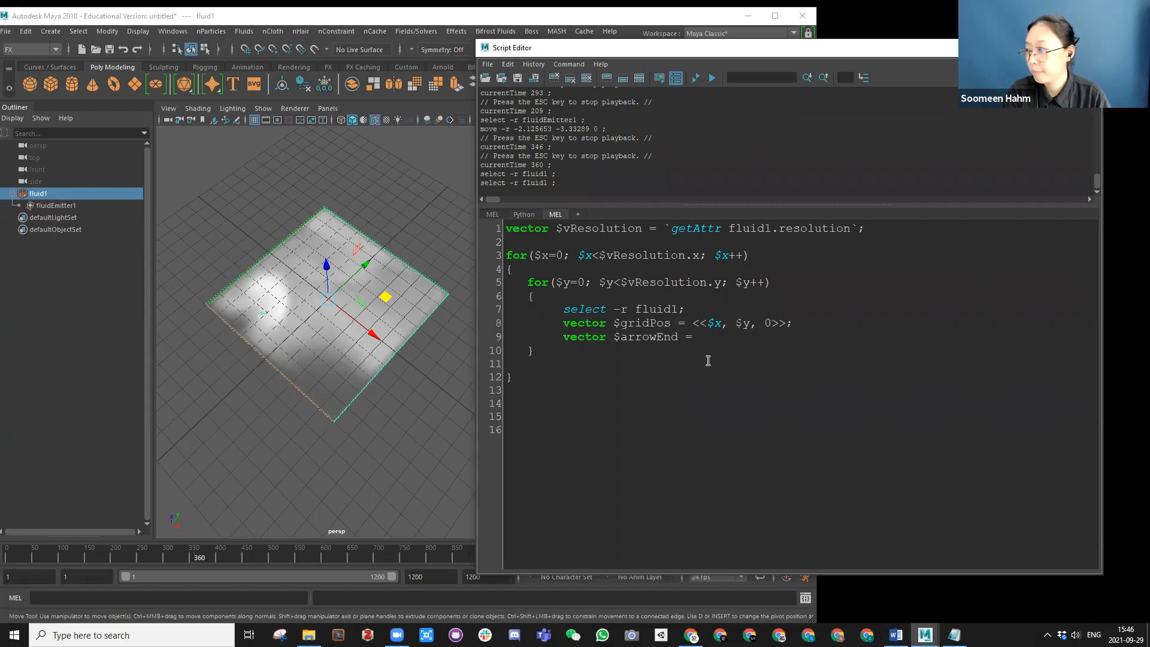
{"action": "type", "text": "`getFluidAttr"}
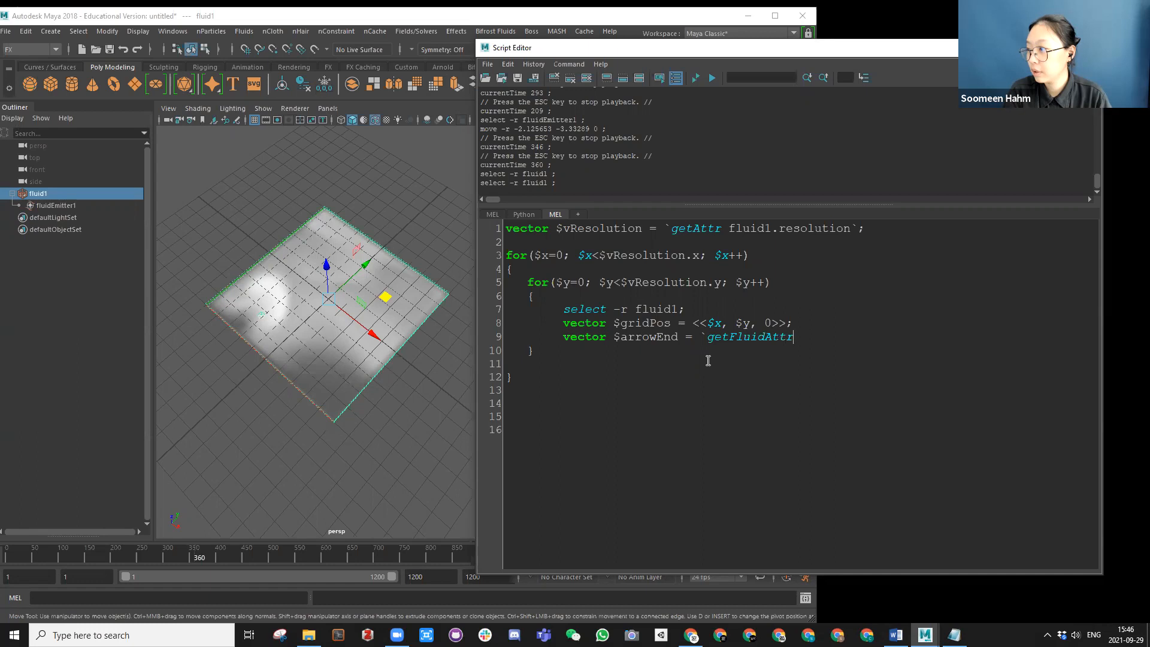
{"action": "type", "text": " -at"}
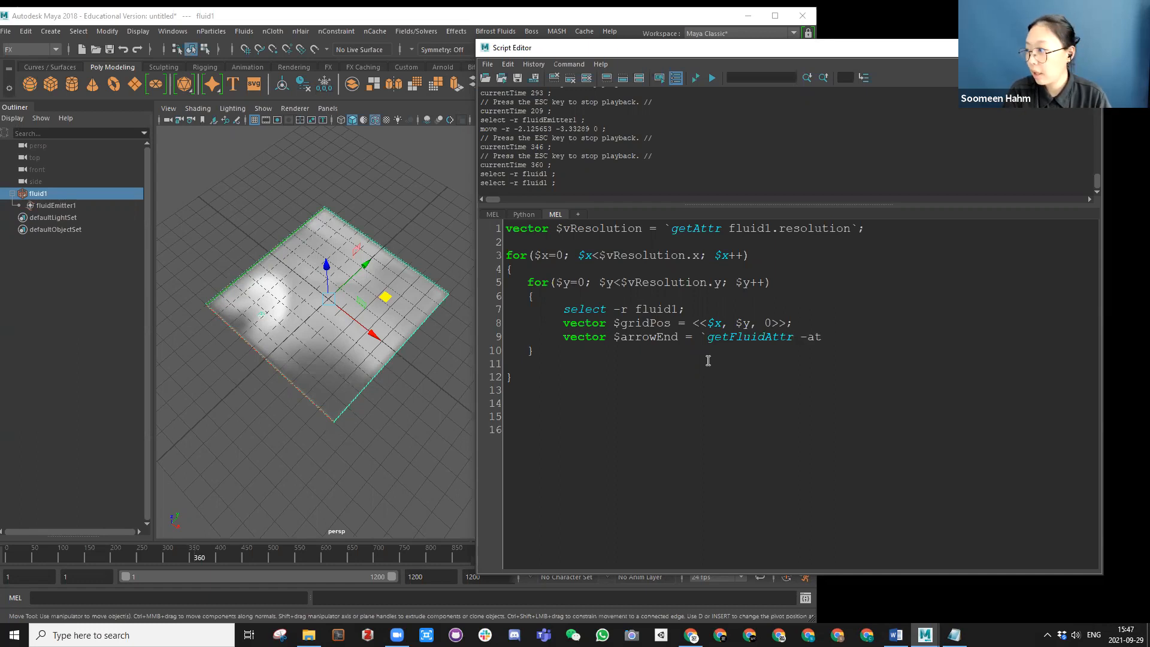
{"action": "type", "text": " \"ve"}
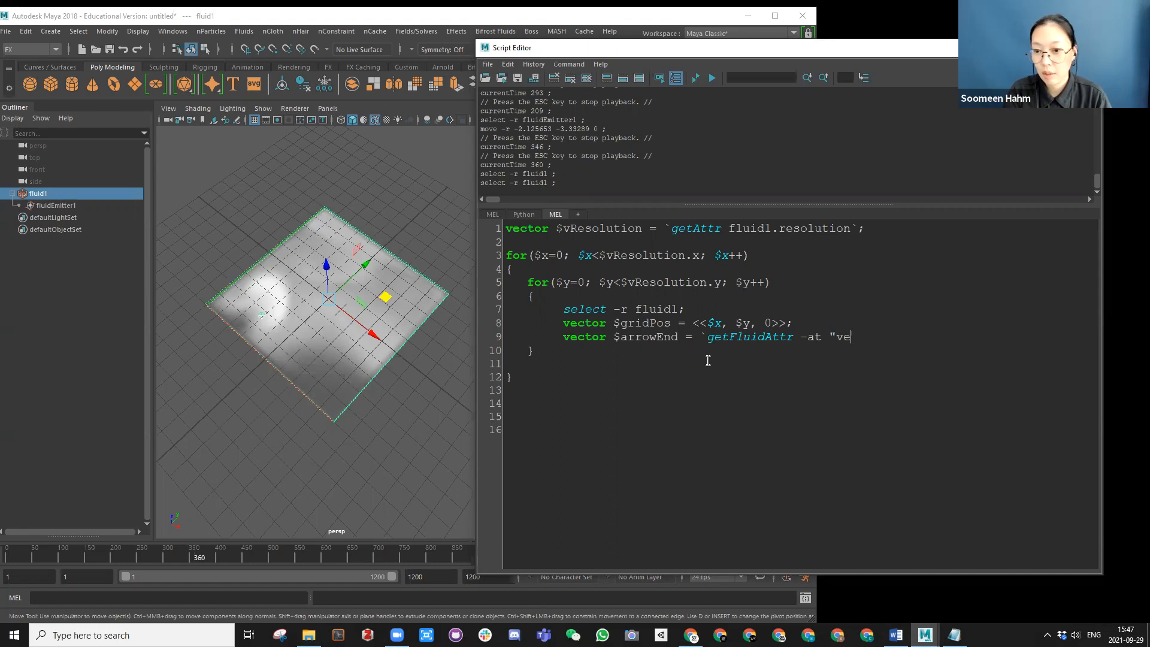
{"action": "type", "text": "locity\""}
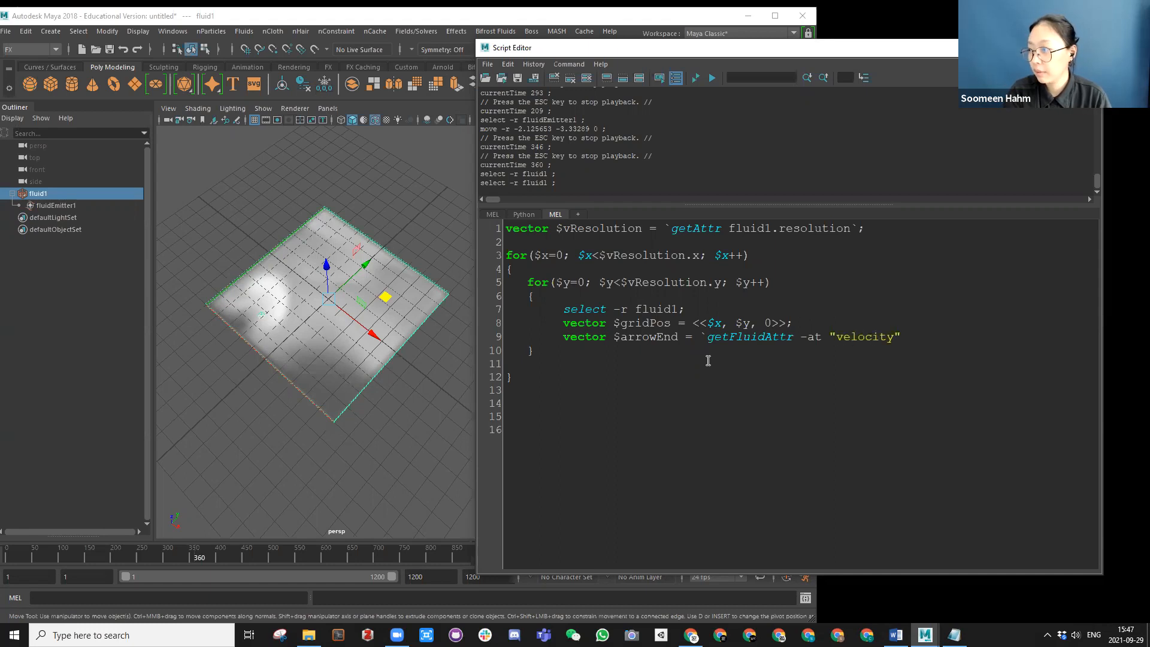
Step: Complete the velocity query with the grid indices -xi $x -yi $y, close the backquote and end the statement
{"action": "type", "text": " -x"}
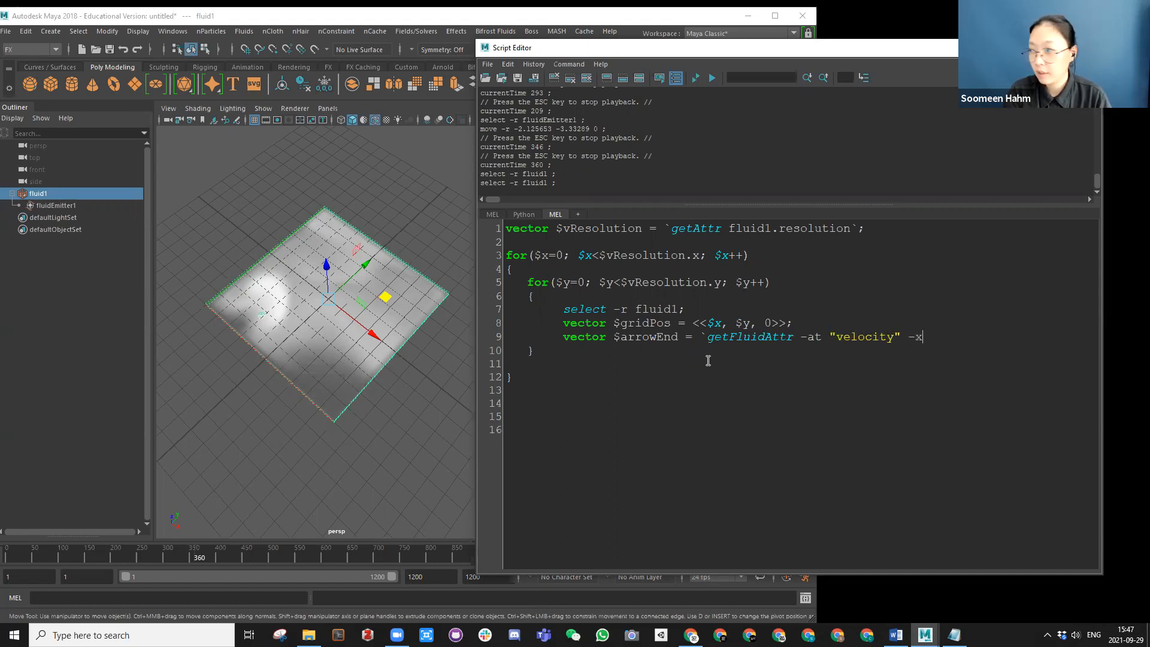
{"action": "type", "text": "i "}
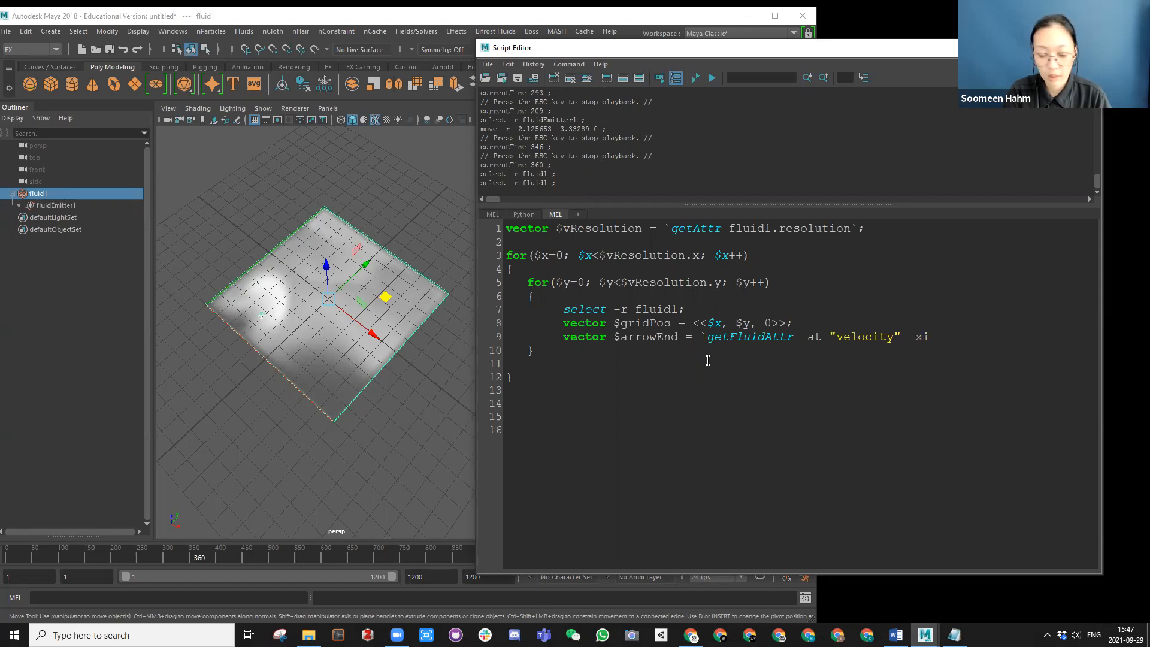
{"action": "type", "text": "$x"}
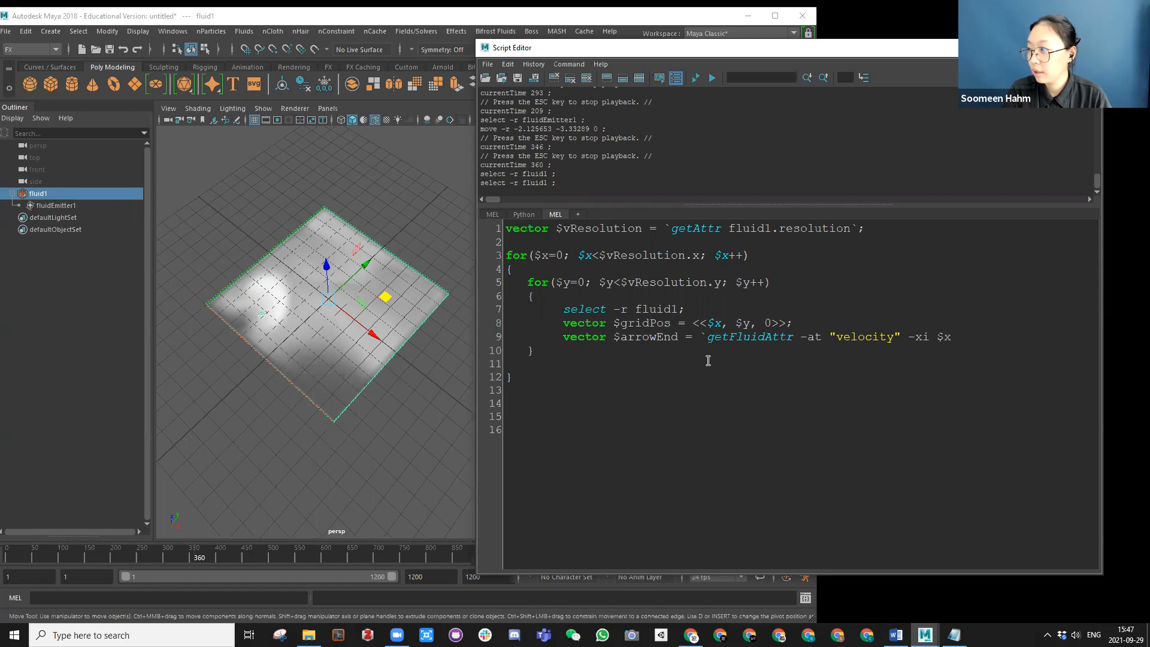
{"action": "type", "text": " -yi"}
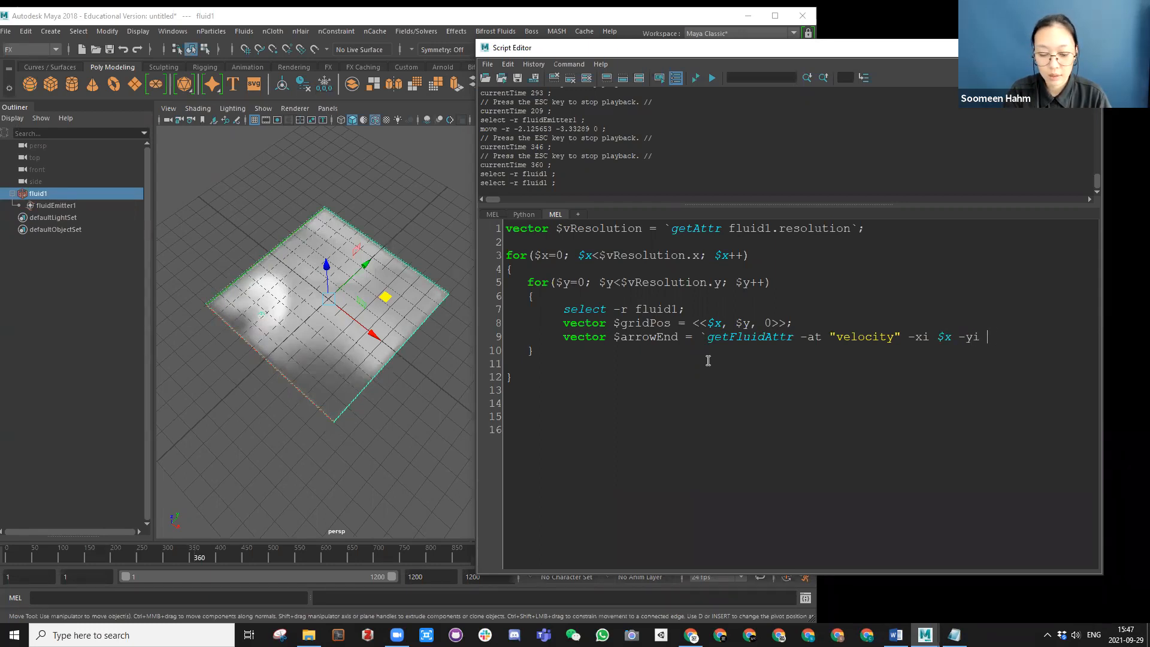
{"action": "type", "text": " $"}
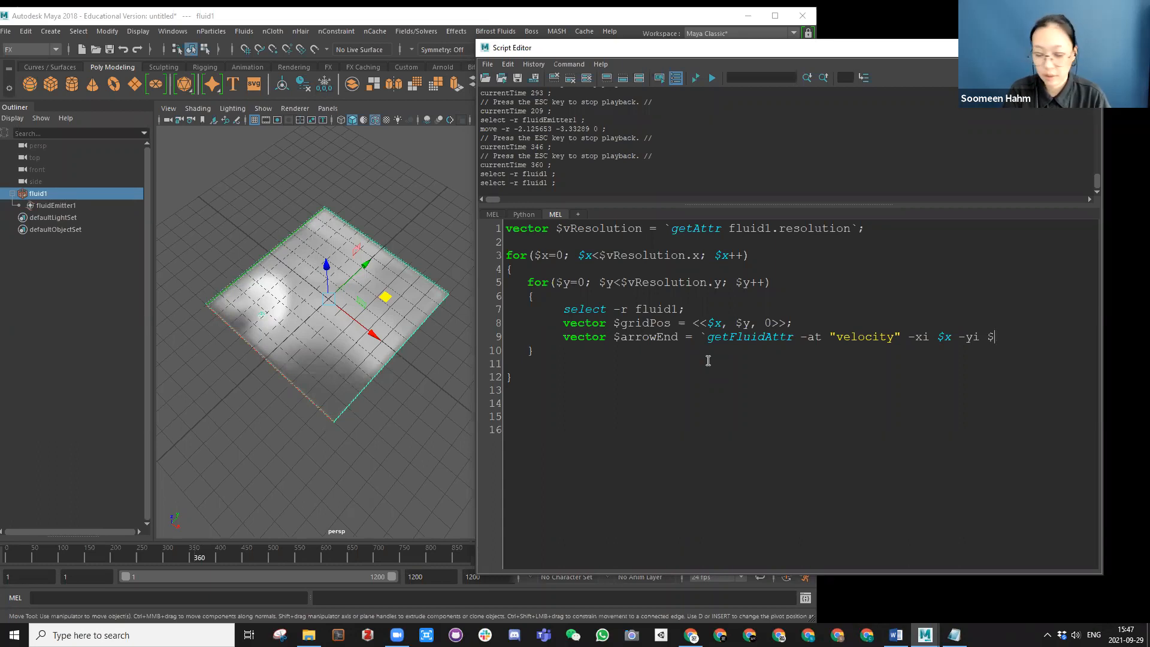
{"action": "type", "text": "y"}
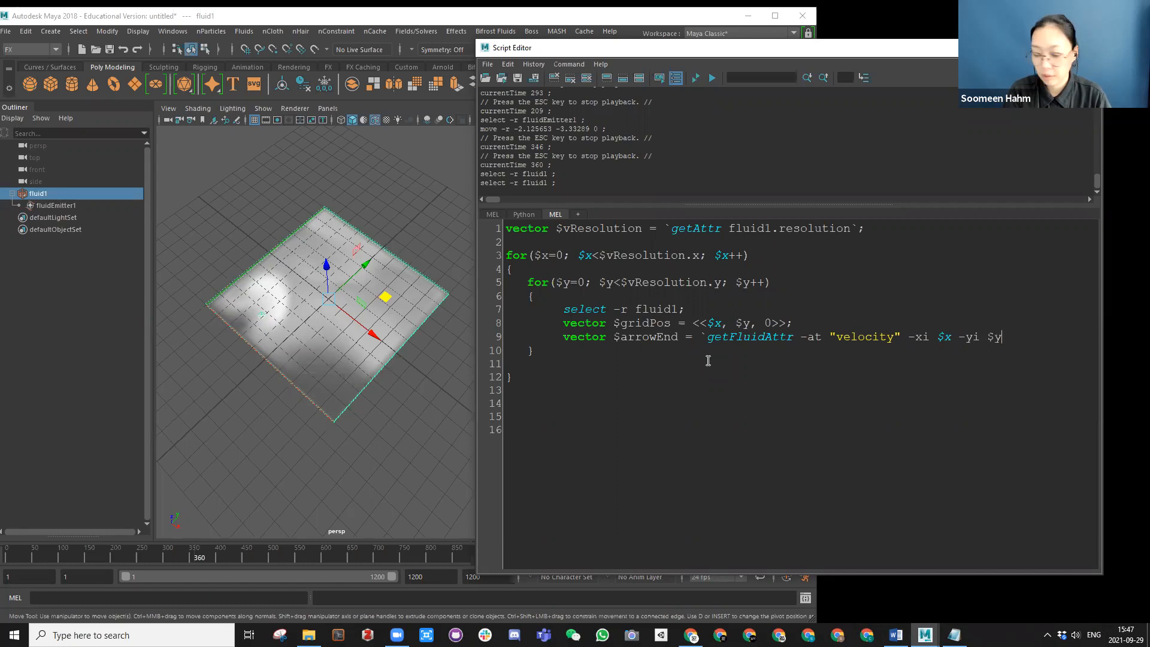
{"action": "type", "text": "~"}
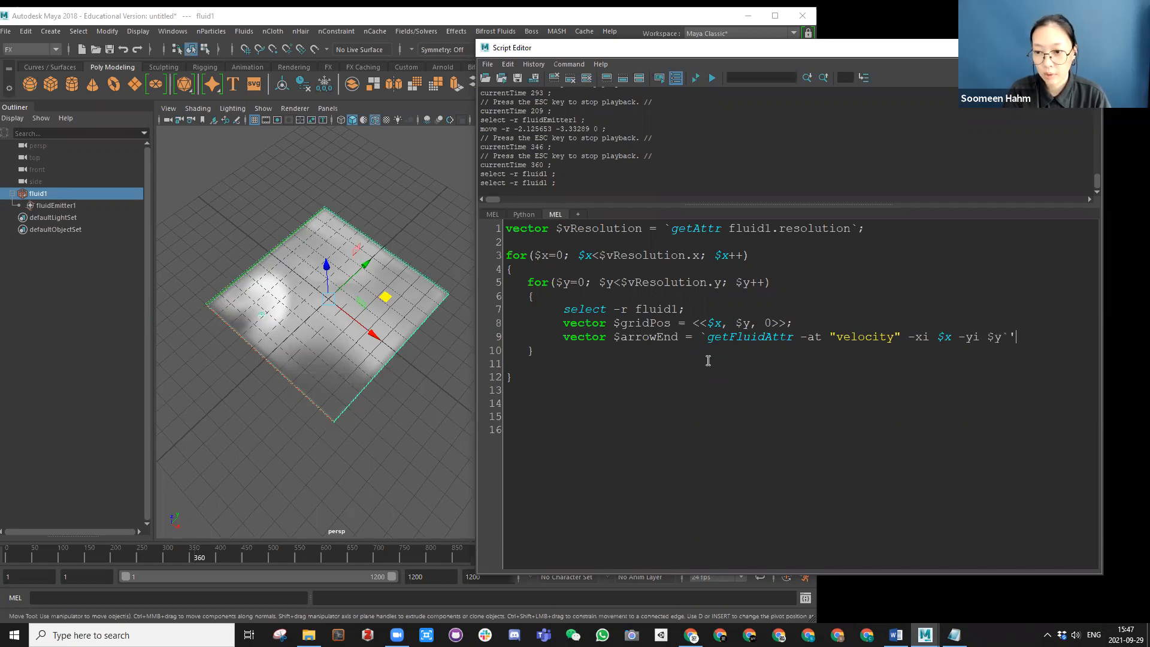
{"action": "type", "text": ";"}
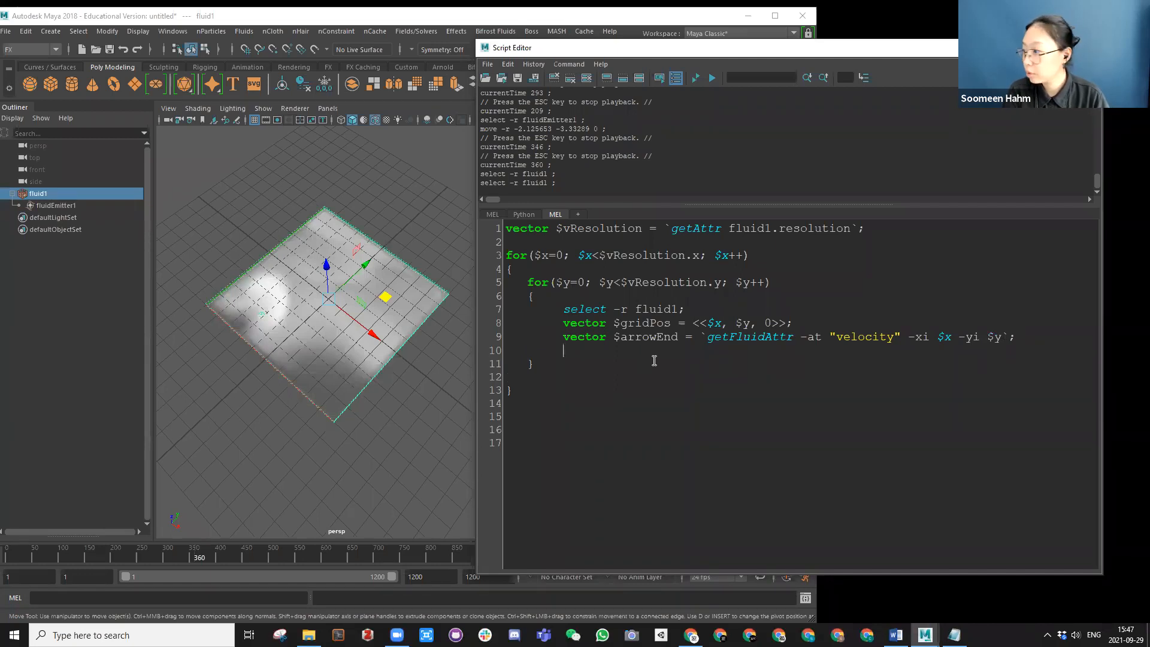
Step: Below the $arrowEnd line, start declaring vector $dir with $gridPos as its first term
{"action": "type", "text": "e"}
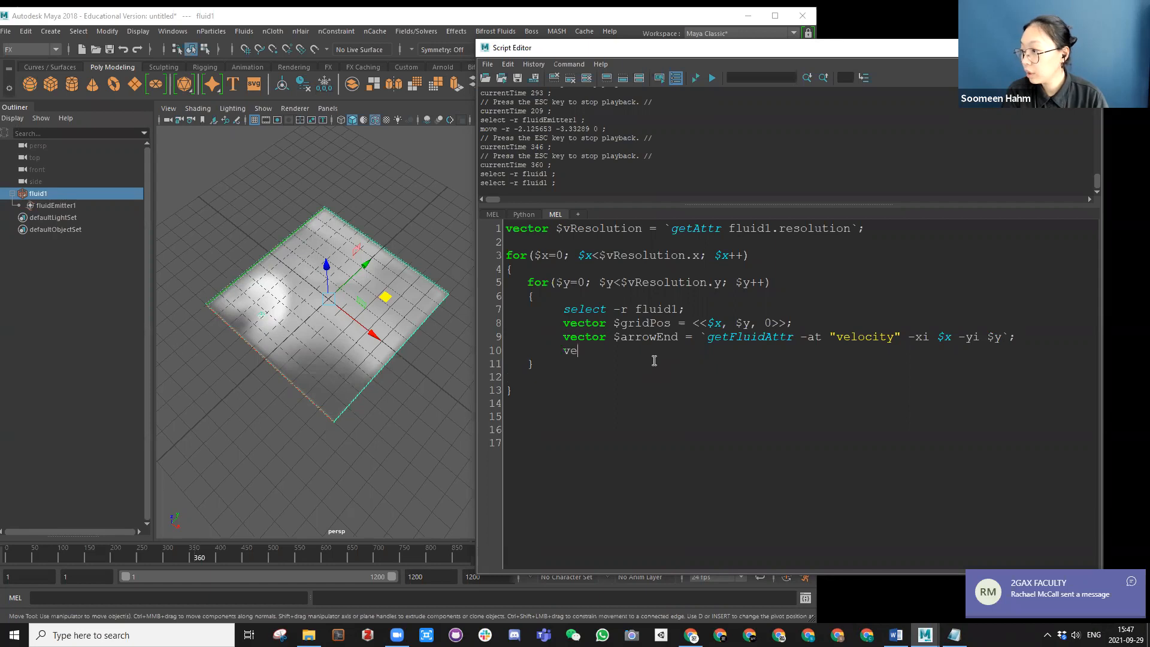
{"action": "type", "text": "ctor"}
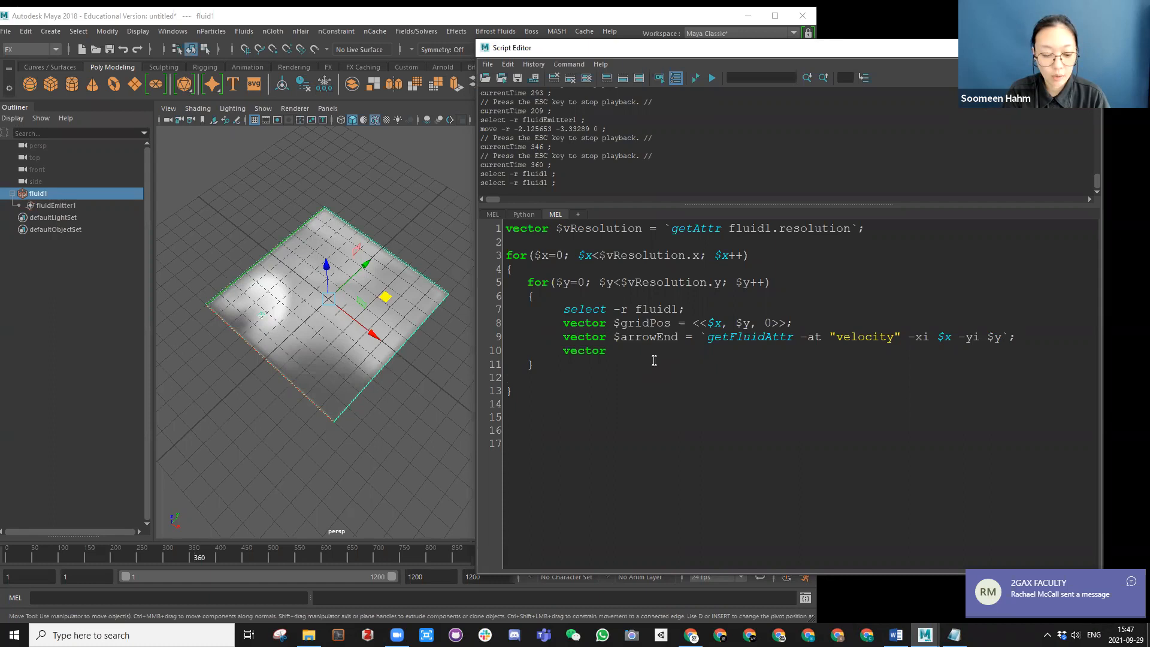
{"action": "type", "text": " $dir"}
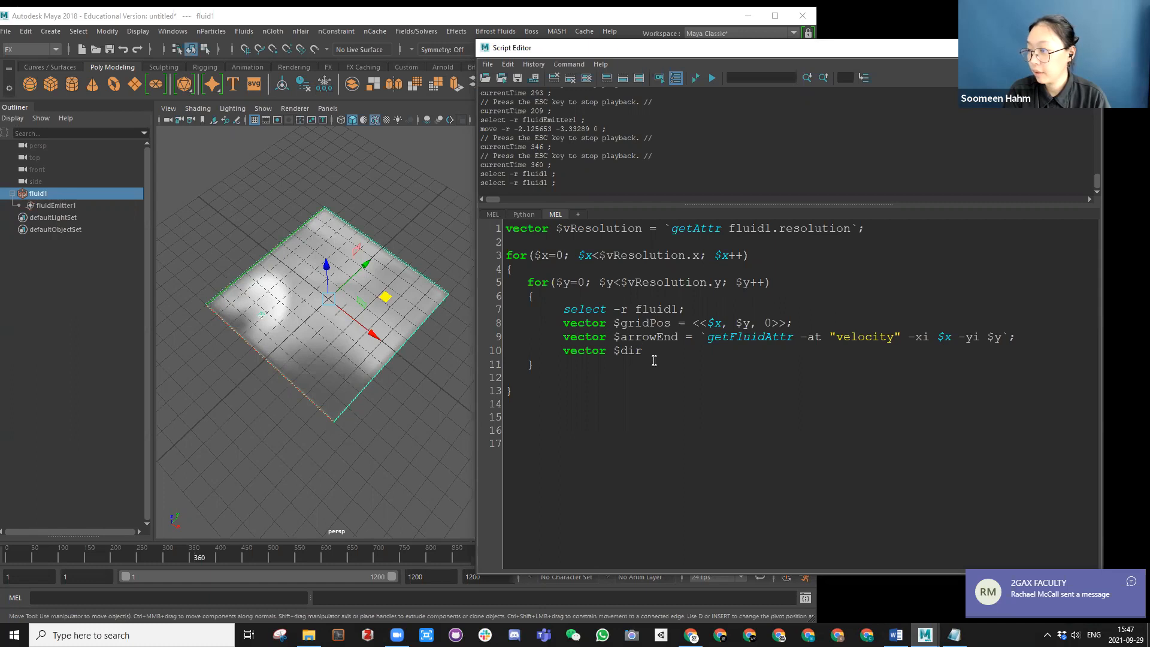
{"action": "type", "text": "="}
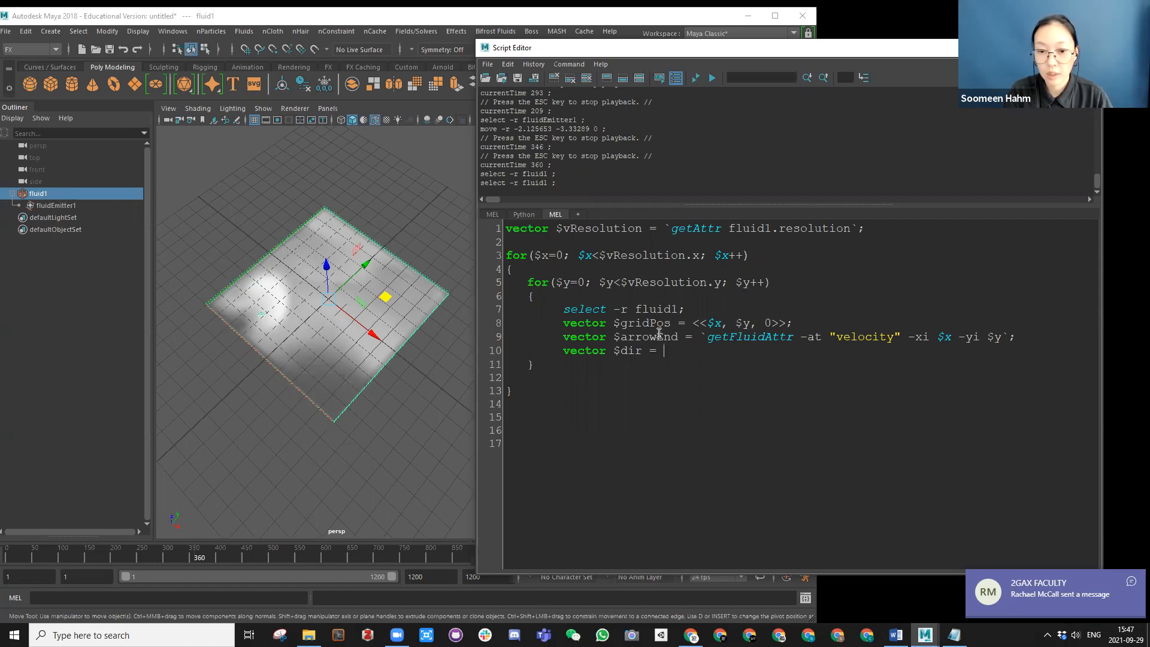
{"action": "double_click", "coordinate": [645, 324]}
{"action": "left_click_drag", "start_coordinate": [616, 323], "coordinate": [671, 325]}
{"action": "key", "text": "ctrl+c"}
{"action": "left_click", "coordinate": [681, 358]}
{"action": "key", "text": "ctrl+v"}
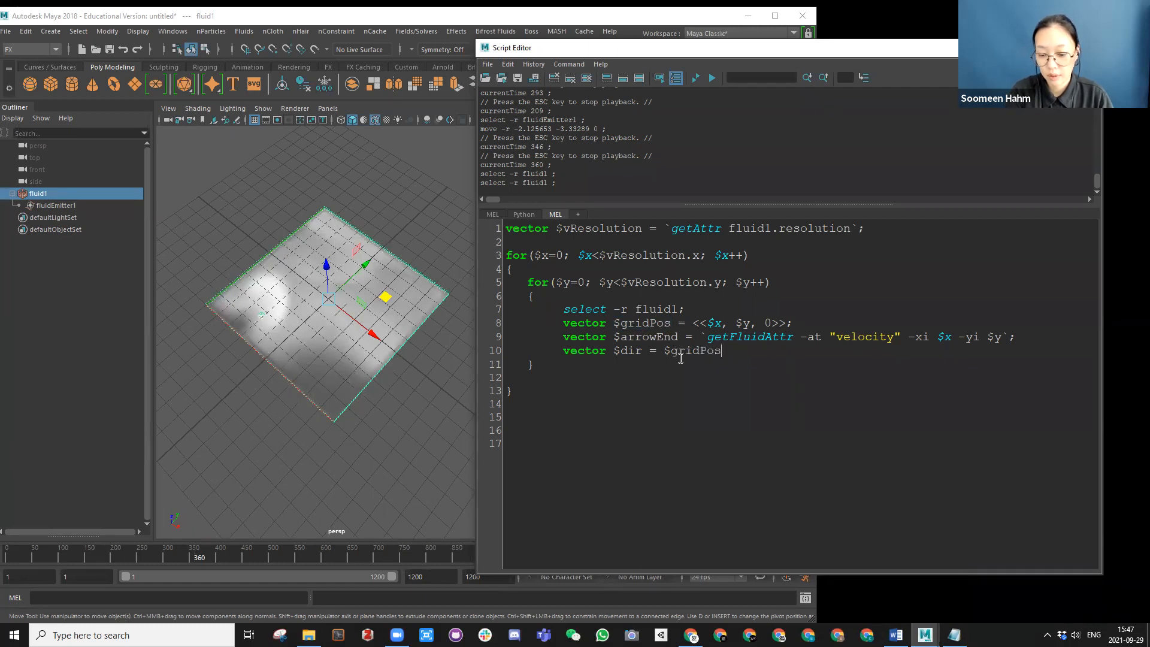
Step: Add $arrowEnd to $gridPos in the $dir declaration and end the statement
{"action": "type", "text": "+"}
{"action": "left_click_drag", "start_coordinate": [613, 337], "coordinate": [682, 336]}
{"action": "key", "text": "ctrl+c"}
{"action": "left_click", "coordinate": [760, 352]}
{"action": "key", "text": "ctrl+v"}
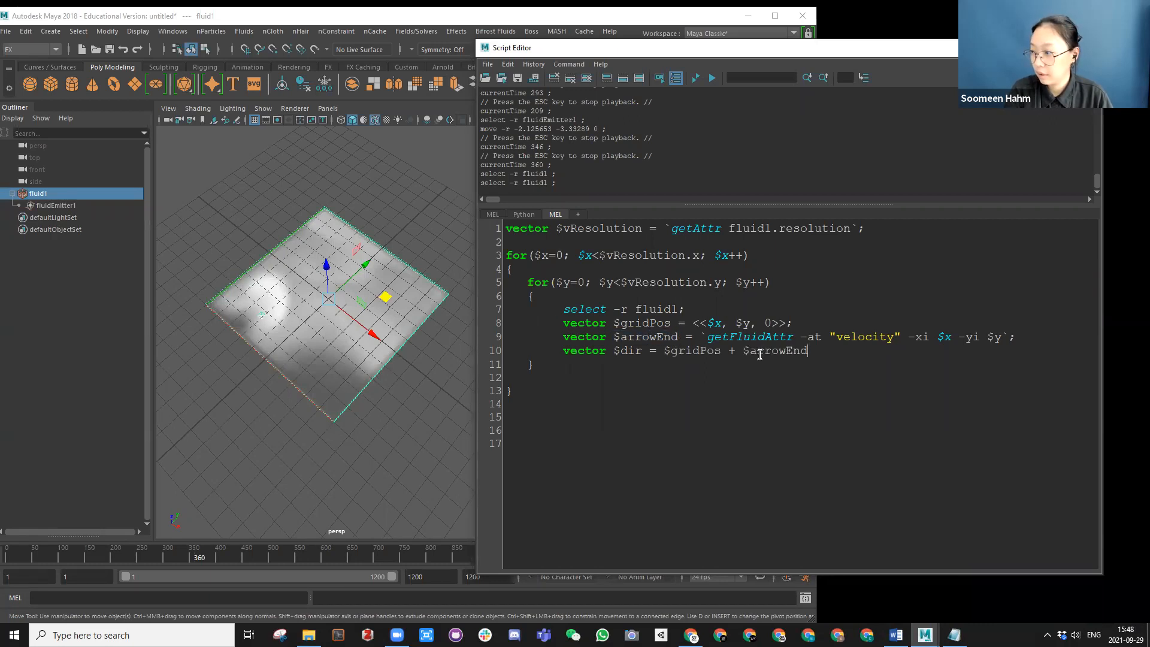
{"action": "type", "text": ";"}
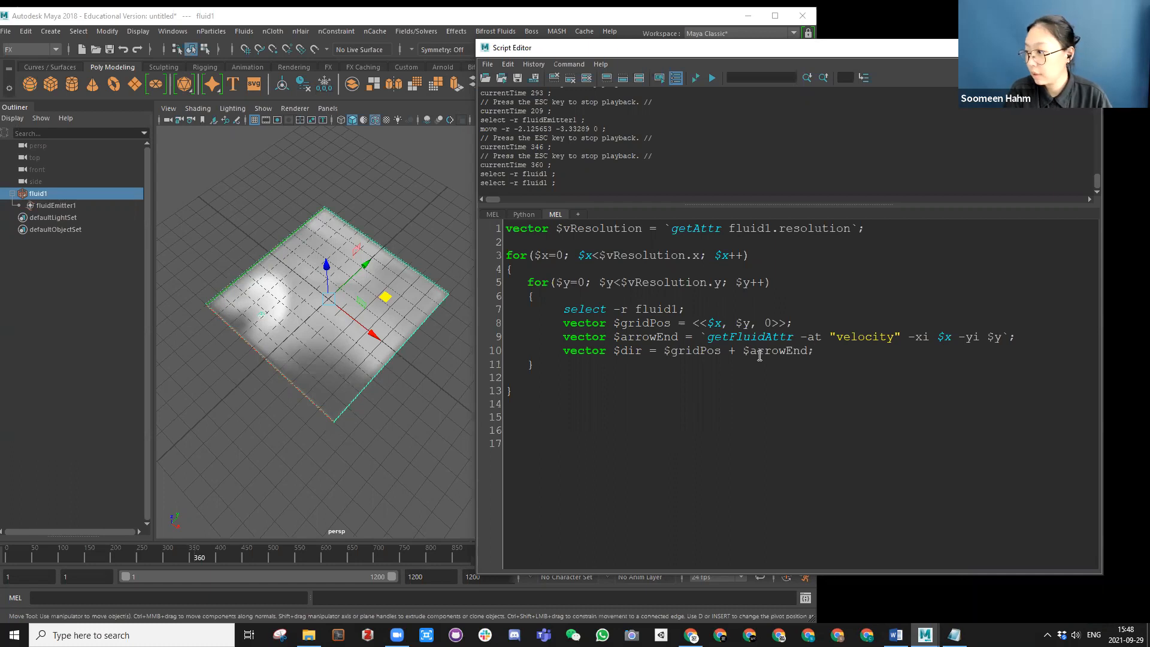
Step: Below the $dir line, start a curve command of degree 1 with its first point at the grid cell: curve -d 1 -p $x $y 0
{"action": "type", "text": "curve"}
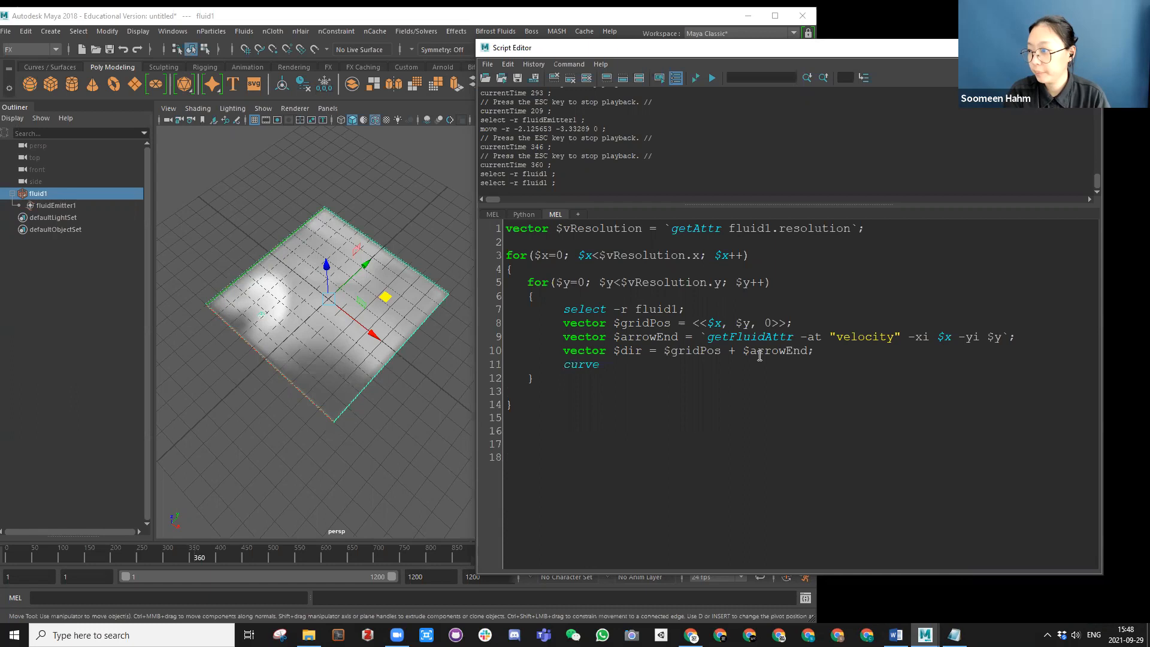
{"action": "type", "text": " -d 1 -p "}
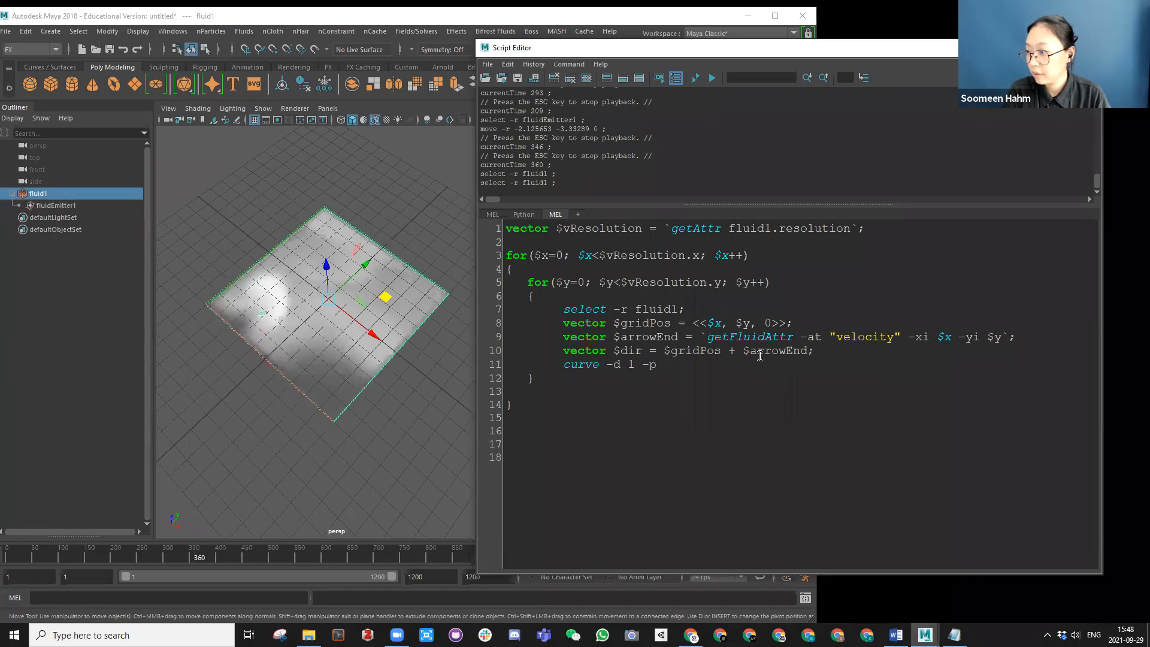
{"action": "type", "text": "$x"}
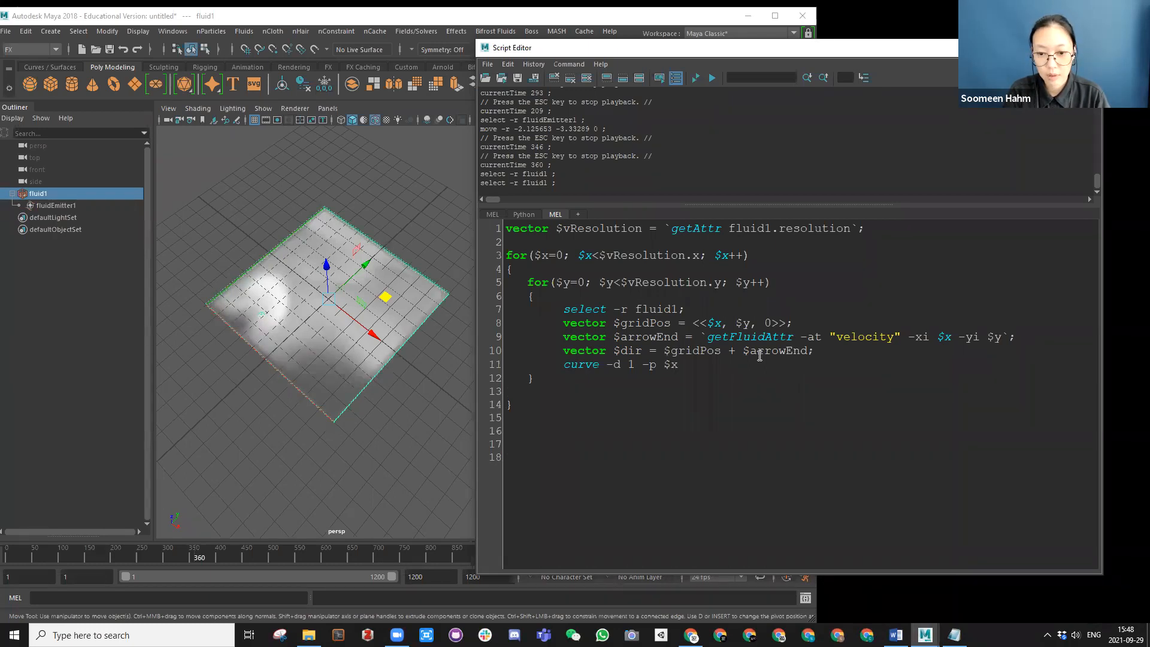
{"action": "type", "text": " $y"}
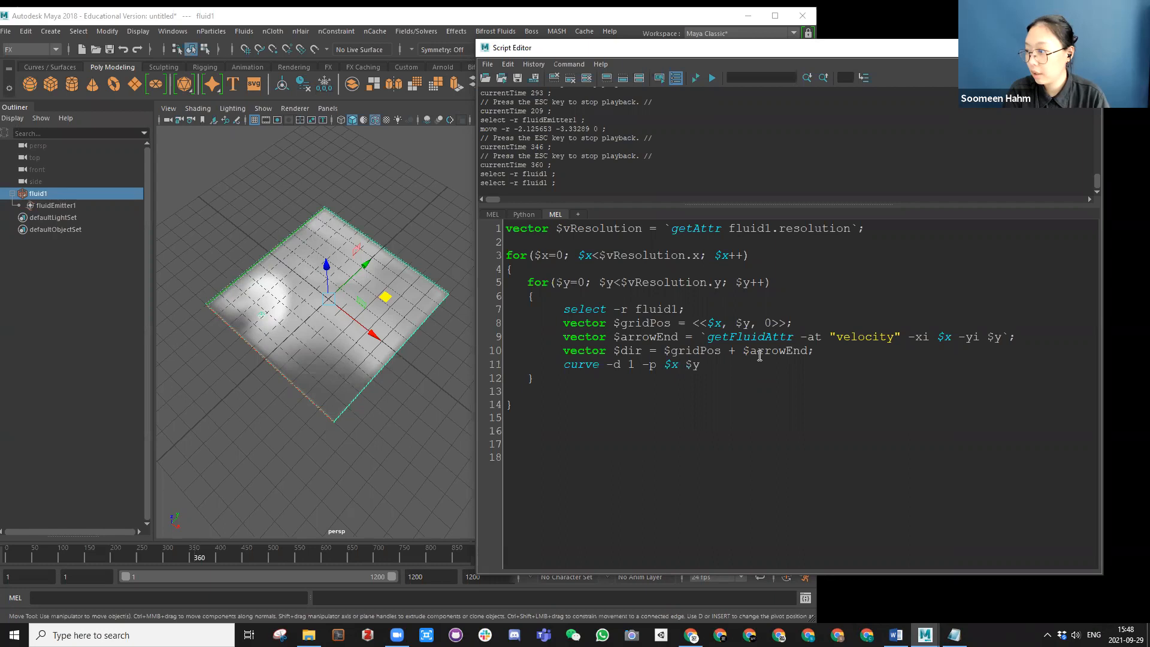
{"action": "type", "text": " -"}
{"action": "key", "text": "BackSpace"}
{"action": "type", "text": "0 -"}
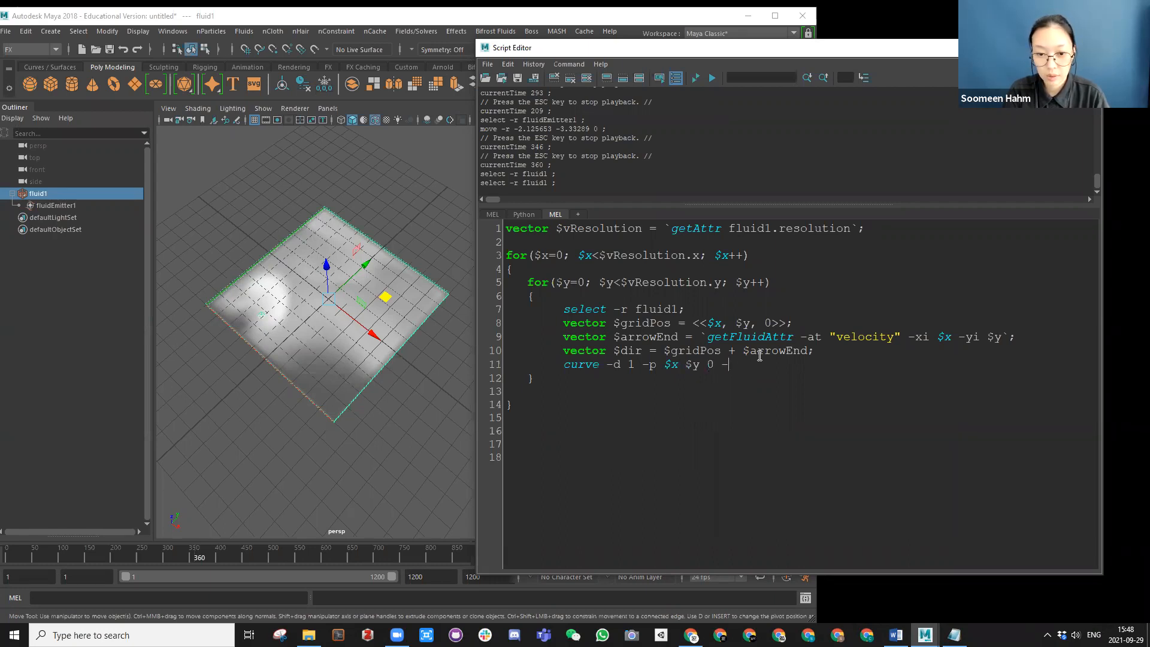
Step: Add the curve's second point as -p ($dir.x)($dir.y)($dir.z), followed by the first knot -k 0
{"action": "type", "text": "p ("}
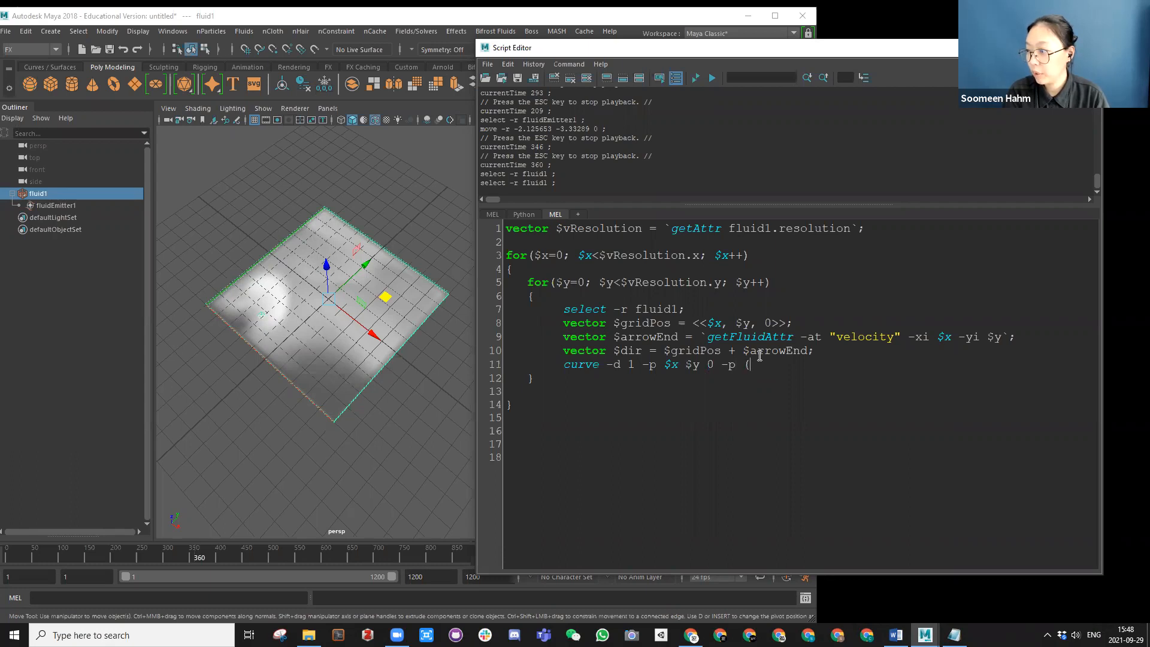
{"action": "left_click_drag", "start_coordinate": [642, 350], "coordinate": [614, 351]}
{"action": "left_click", "coordinate": [759, 365]}
{"action": "key", "text": "ctrl+v"}
{"action": "type", "text": ".x,"}
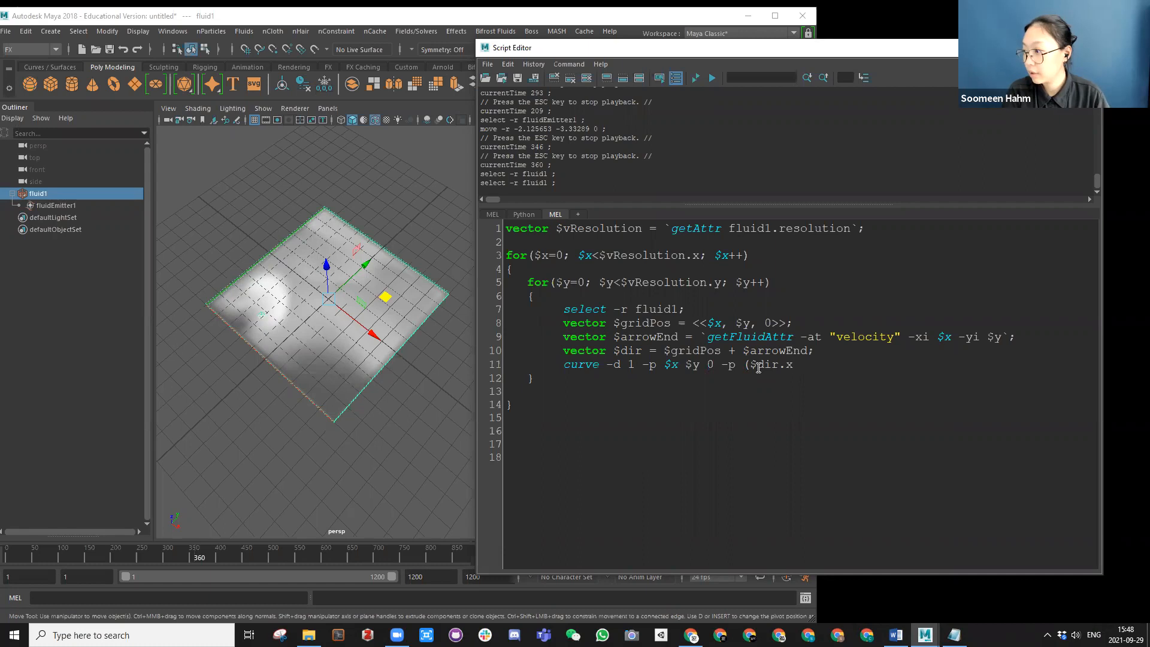
{"action": "key", "text": "BackSpace"}
{"action": "type", "text": ")("}
{"action": "key", "text": "ctrl+v"}
{"action": "type", "text": ".y)"}
{"action": "type", "text": "("}
{"action": "key", "text": "ctrl+v"}
{"action": "type", "text": ".z) -k 0"}
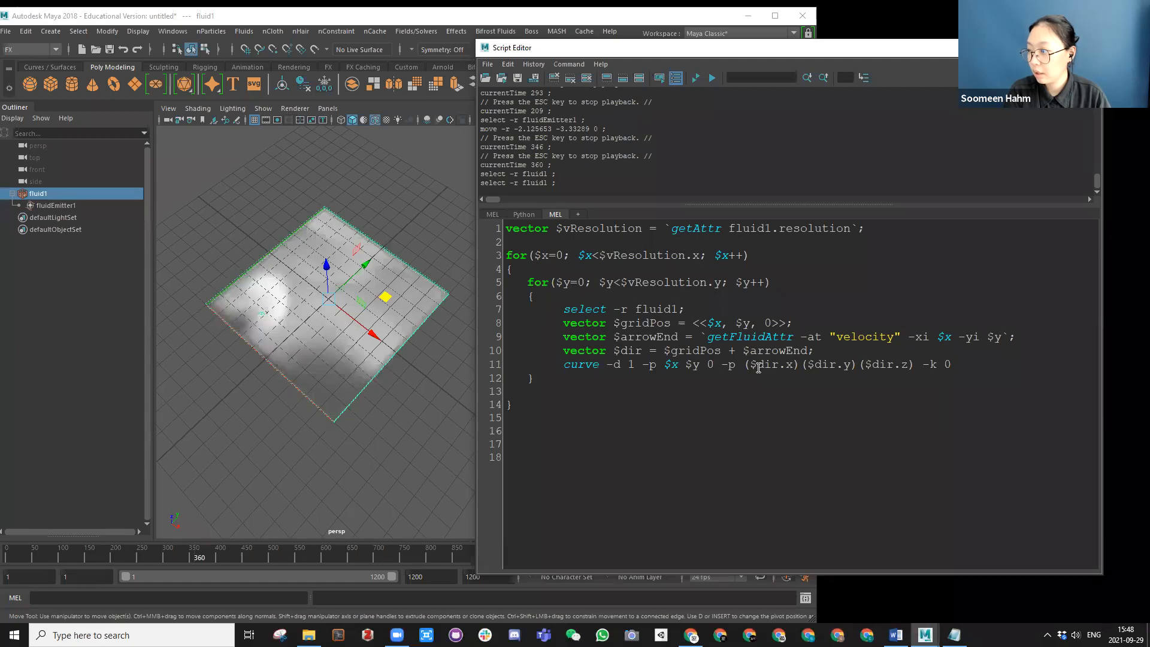
Step: Finish the curve command with the second knot -k 1; and remove the blank line between the closing braces
{"action": "type", "text": " -k"}
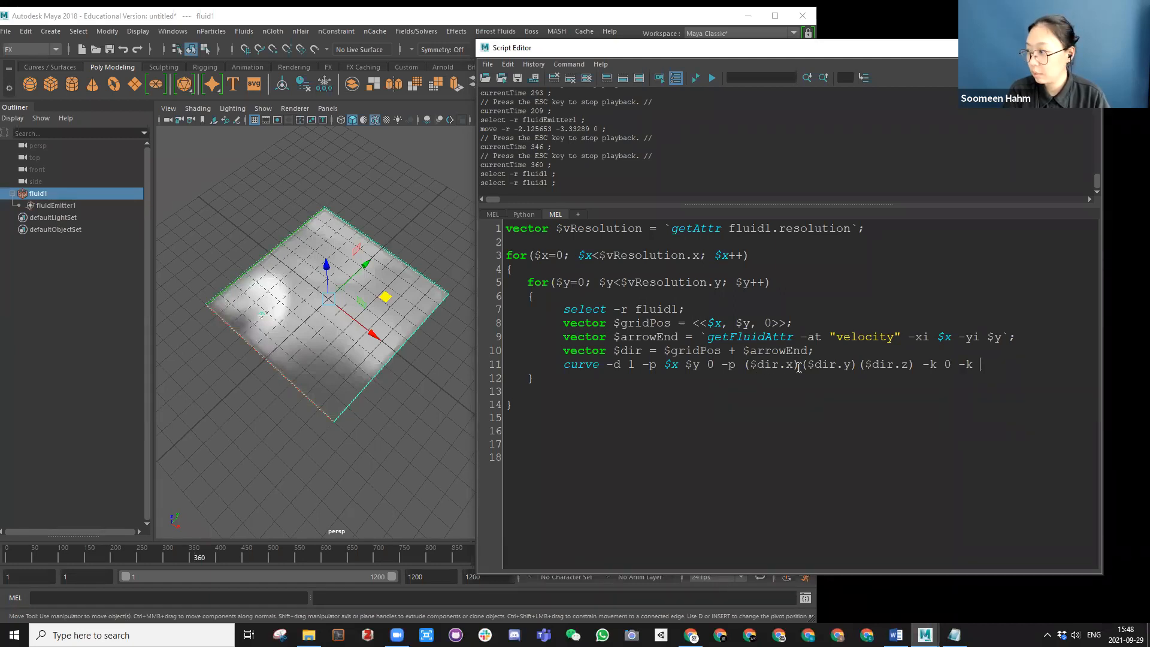
{"action": "type", "text": " 1;"}
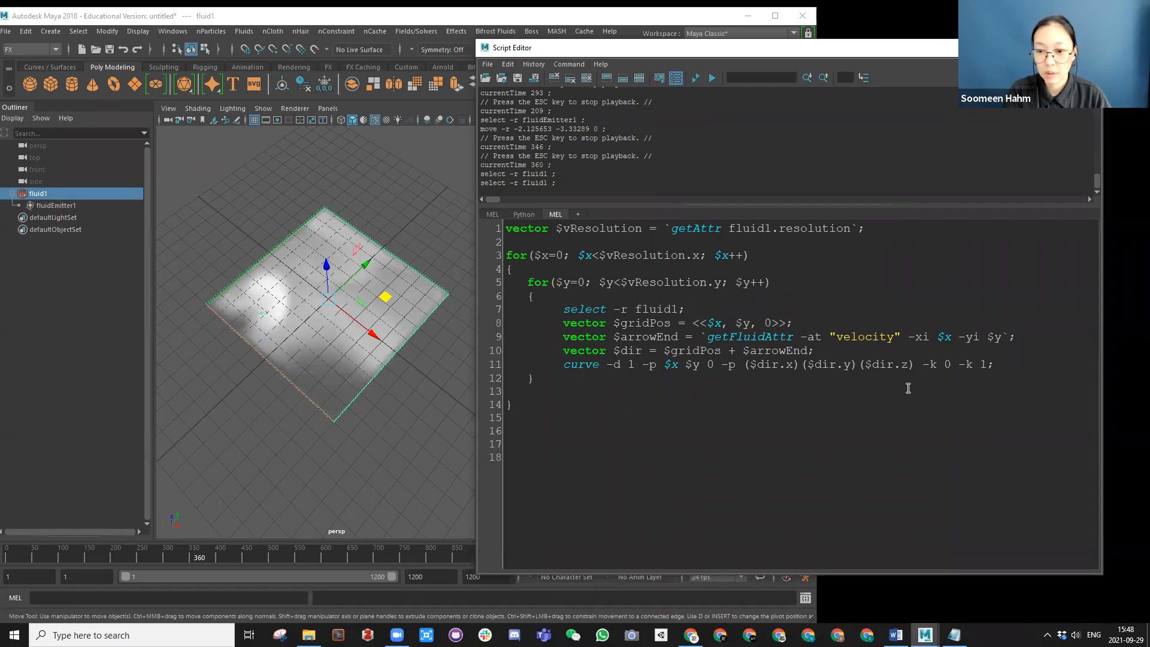
{"action": "left_click", "coordinate": [526, 393]}
{"action": "key", "text": "BackSpace"}
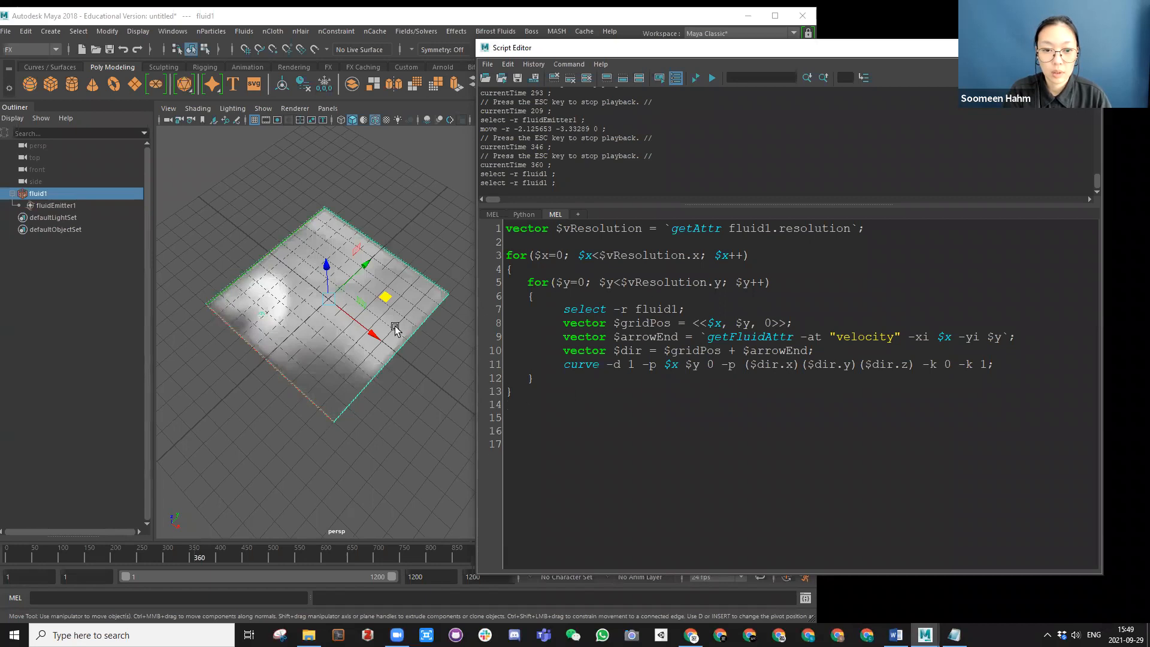
Step: Run the whole script from the $vResolution declaration to the last closing brace
{"action": "scroll", "coordinate": [300, 349], "scroll_direction": "down", "scroll_amount": 5}
{"action": "scroll", "coordinate": [335, 349], "scroll_direction": "up", "scroll_amount": 2}
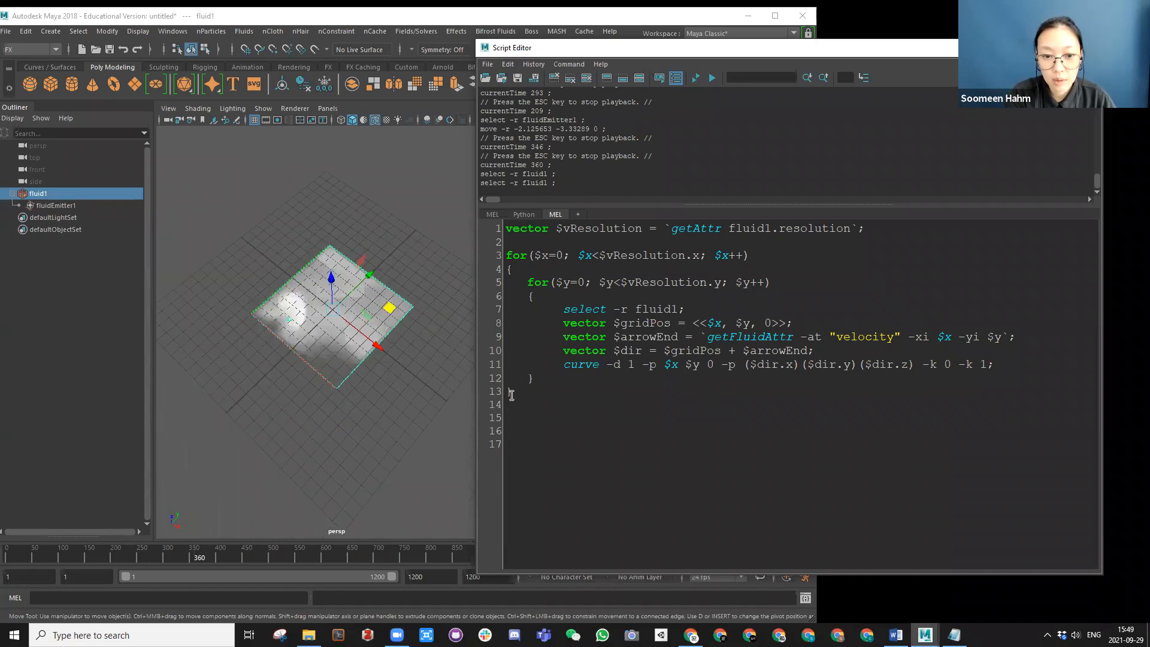
{"action": "left_click_drag", "start_coordinate": [527, 393], "coordinate": [484, 225]}
{"action": "key", "text": "ctrl+Return"}
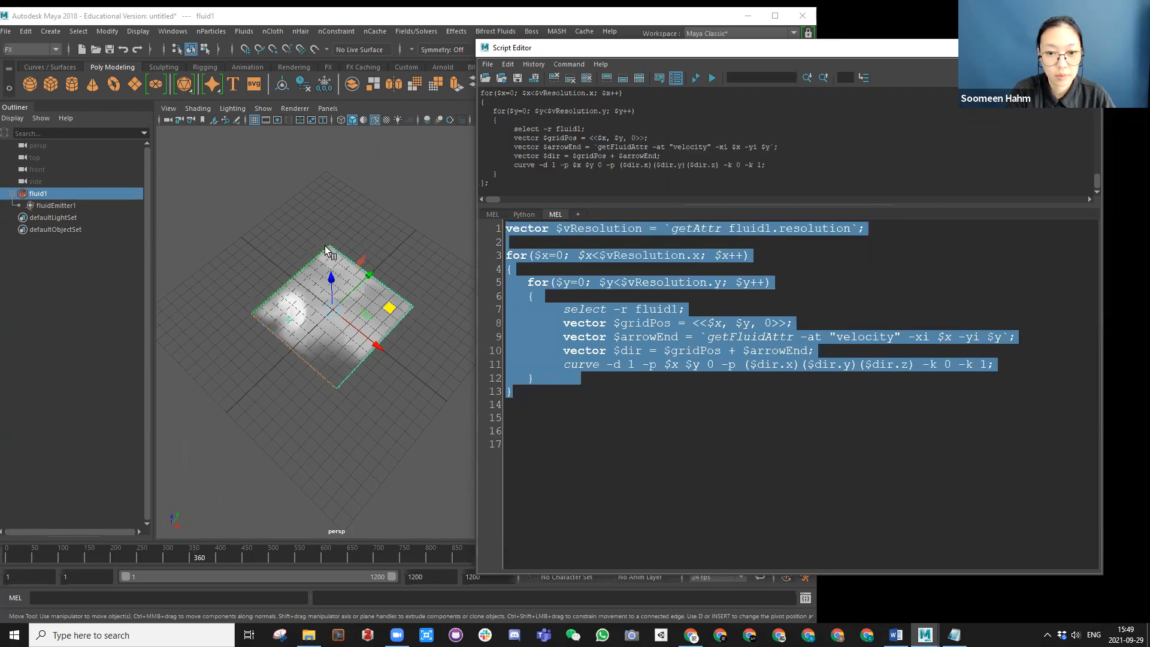
Step: Move the Script Editor aside and examine the velocity curves beside the fluid, overall and close up
{"action": "scroll", "coordinate": [298, 335], "scroll_direction": "down", "scroll_amount": 8}
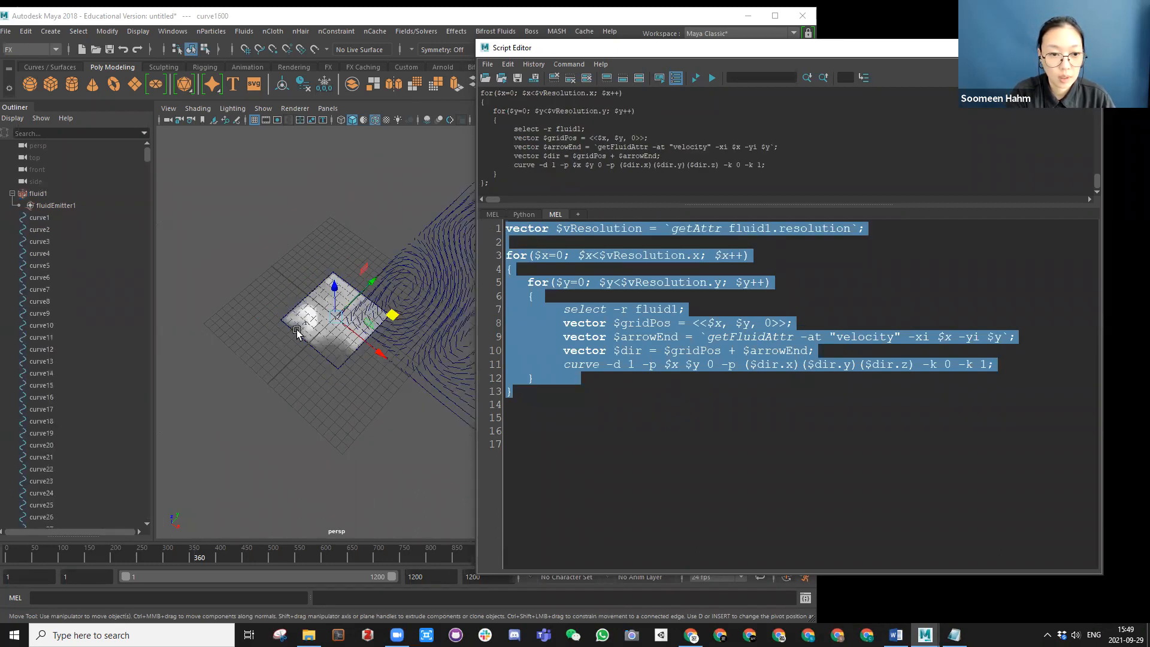
{"action": "middle_click_drag", "start_coordinate": [369, 336], "coordinate": [312, 325], "text": "alt"}
{"action": "scroll", "coordinate": [313, 324], "scroll_direction": "up", "scroll_amount": 3}
{"action": "left_click_drag", "start_coordinate": [506, 49], "coordinate": [594, 39]}
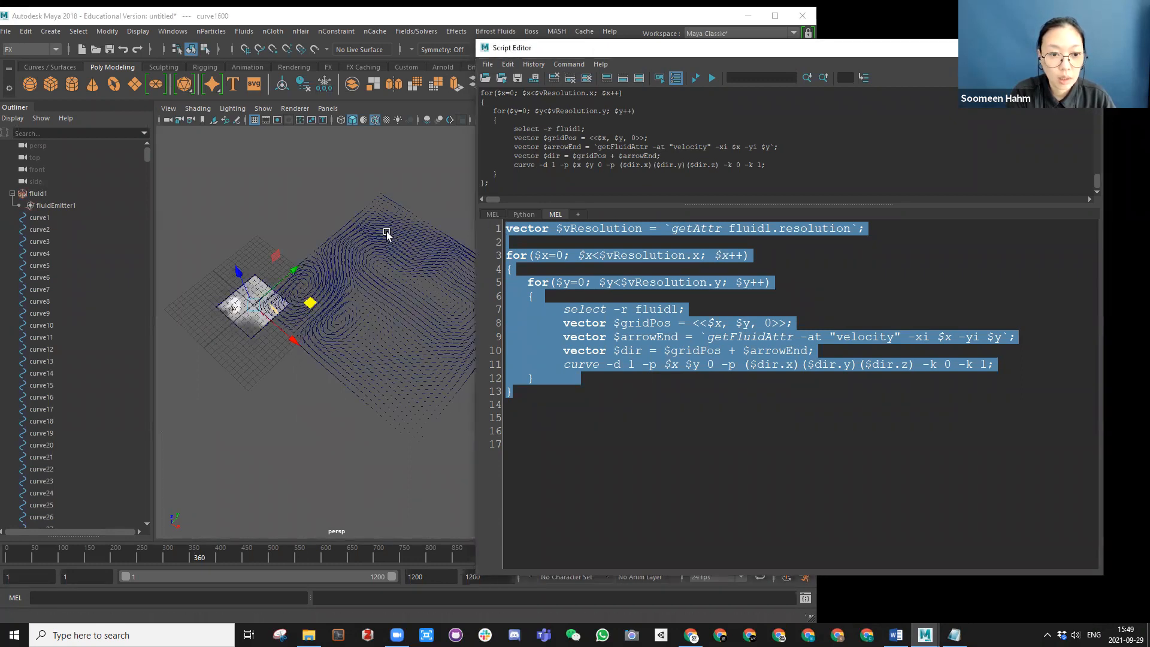
{"action": "scroll", "coordinate": [336, 287], "scroll_direction": "up", "scroll_amount": 3}
{"action": "middle_click_drag", "start_coordinate": [295, 335], "coordinate": [287, 413], "text": "alt"}
{"action": "mouse_move", "coordinate": [336, 344]}
{"action": "middle_mouse_down", "text": "alt"}
{"action": "mouse_move", "coordinate": [385, 326]}
{"action": "mouse_move", "coordinate": [315, 322]}
{"action": "mouse_move", "coordinate": [334, 332]}
{"action": "middle_mouse_up", "text": "alt"}
{"action": "mouse_move", "coordinate": [269, 326]}
{"action": "middle_mouse_down", "text": "alt"}
{"action": "mouse_move", "coordinate": [312, 316]}
{"action": "mouse_move", "coordinate": [391, 322]}
{"action": "middle_mouse_up", "text": "alt"}
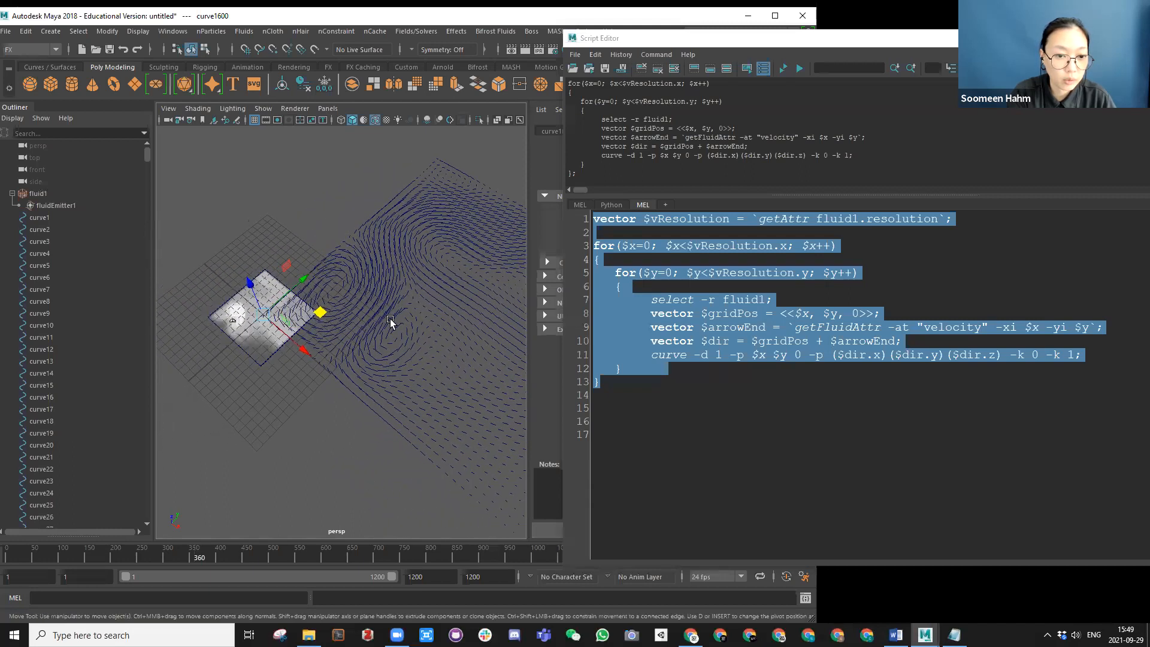
{"action": "scroll", "coordinate": [363, 356], "scroll_direction": "up", "scroll_amount": 5}
{"action": "middle_click_drag", "start_coordinate": [249, 362], "coordinate": [305, 370], "text": "alt"}
{"action": "middle_click_drag", "start_coordinate": [387, 328], "coordinate": [356, 359], "text": "alt"}
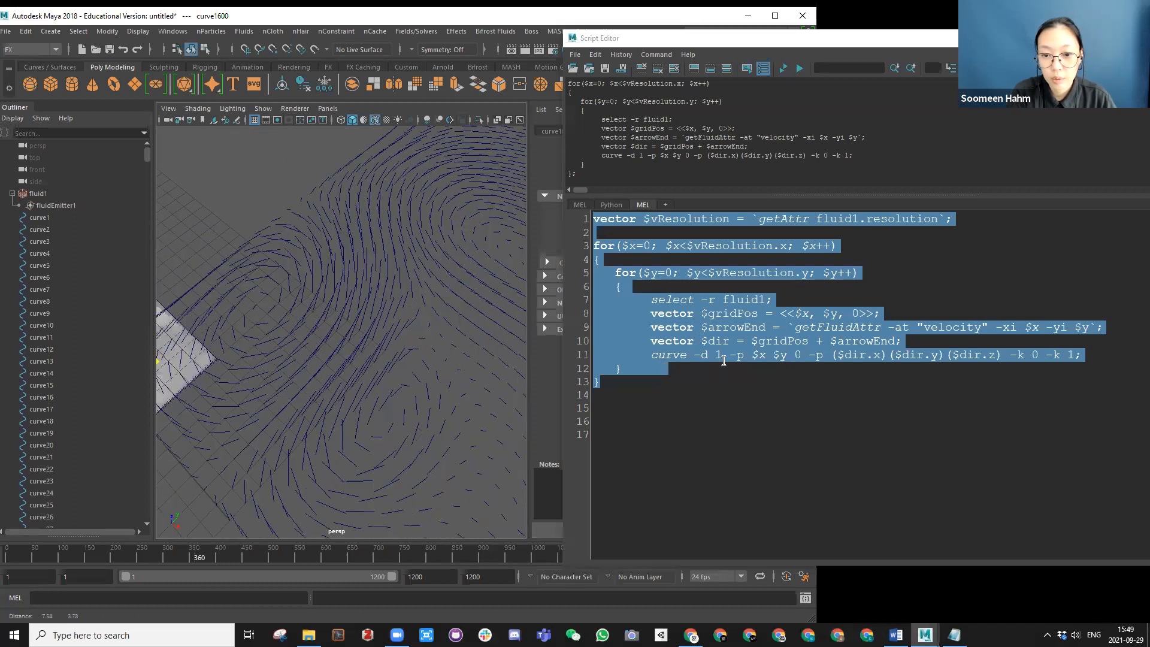
Step: Add an empty line below the curve command and comment the existing curve command out with //
{"action": "left_click", "coordinate": [1084, 355]}
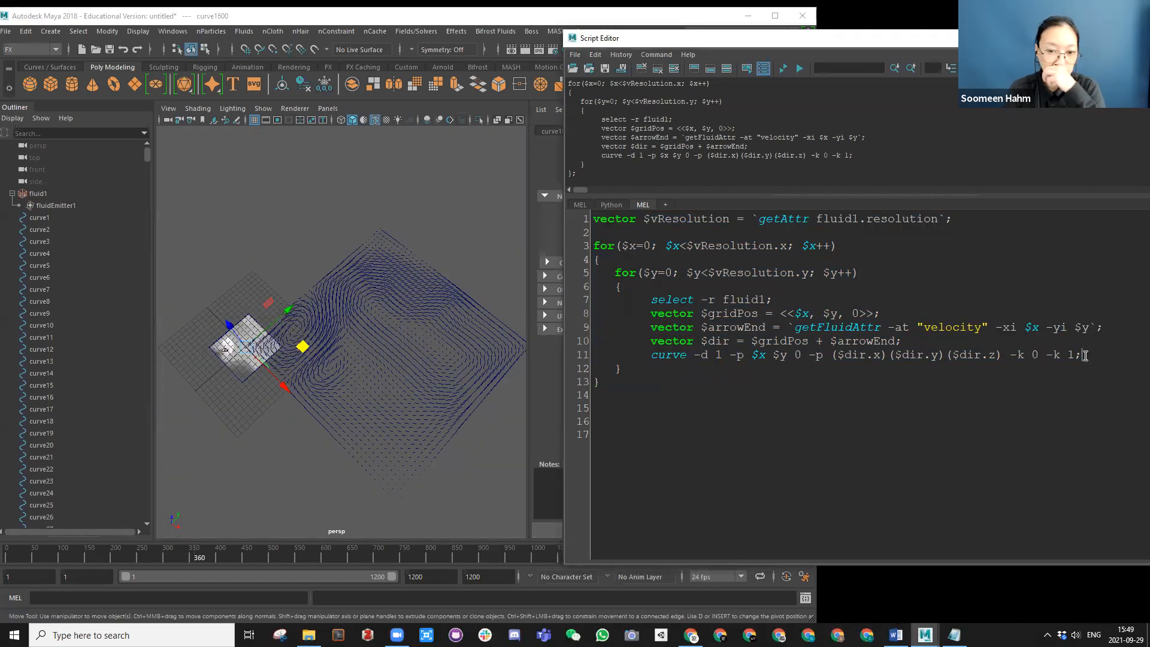
{"action": "key", "text": "Return"}
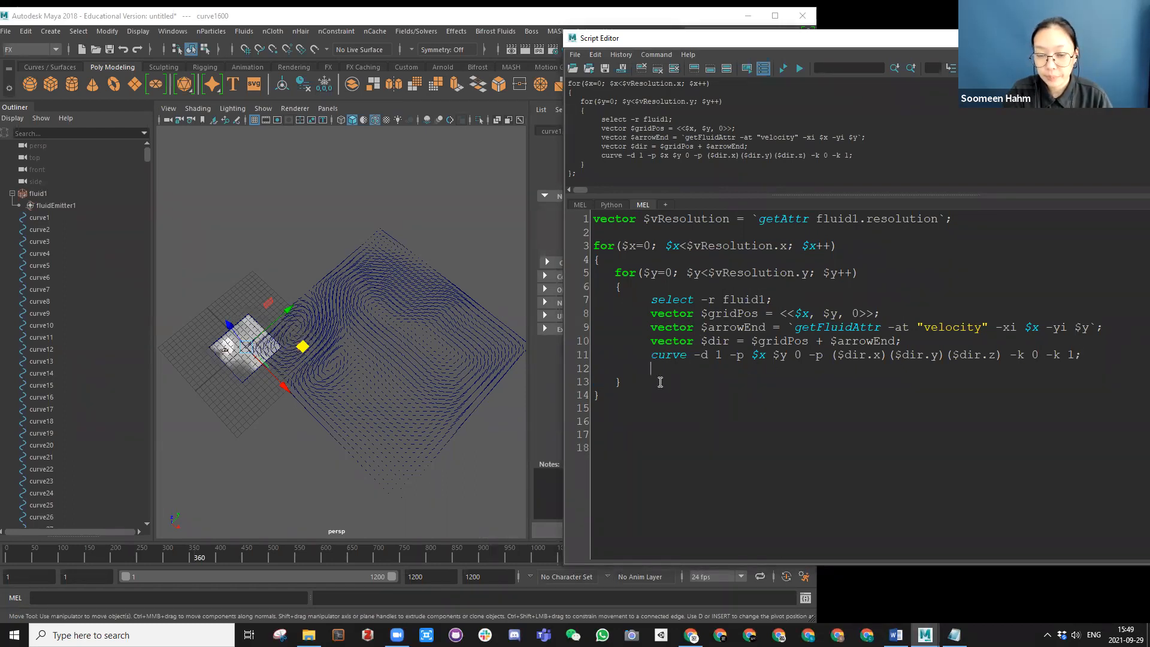
{"action": "left_click", "coordinate": [651, 354]}
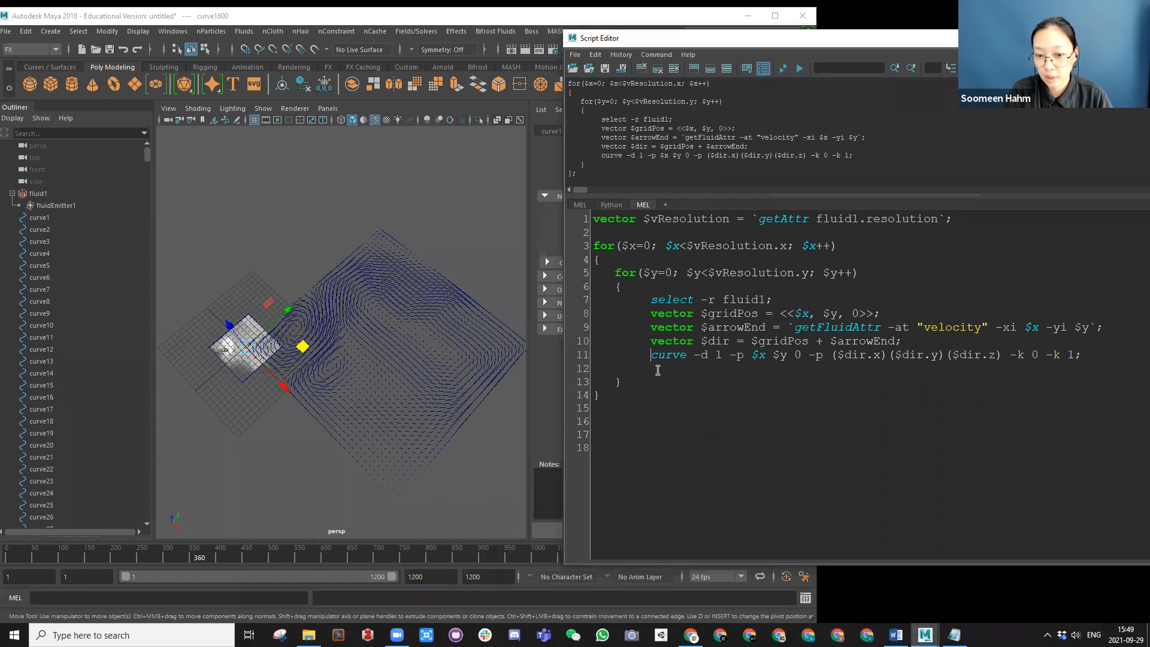
{"action": "type", "text": "//"}
{"action": "left_click", "coordinate": [656, 366]}
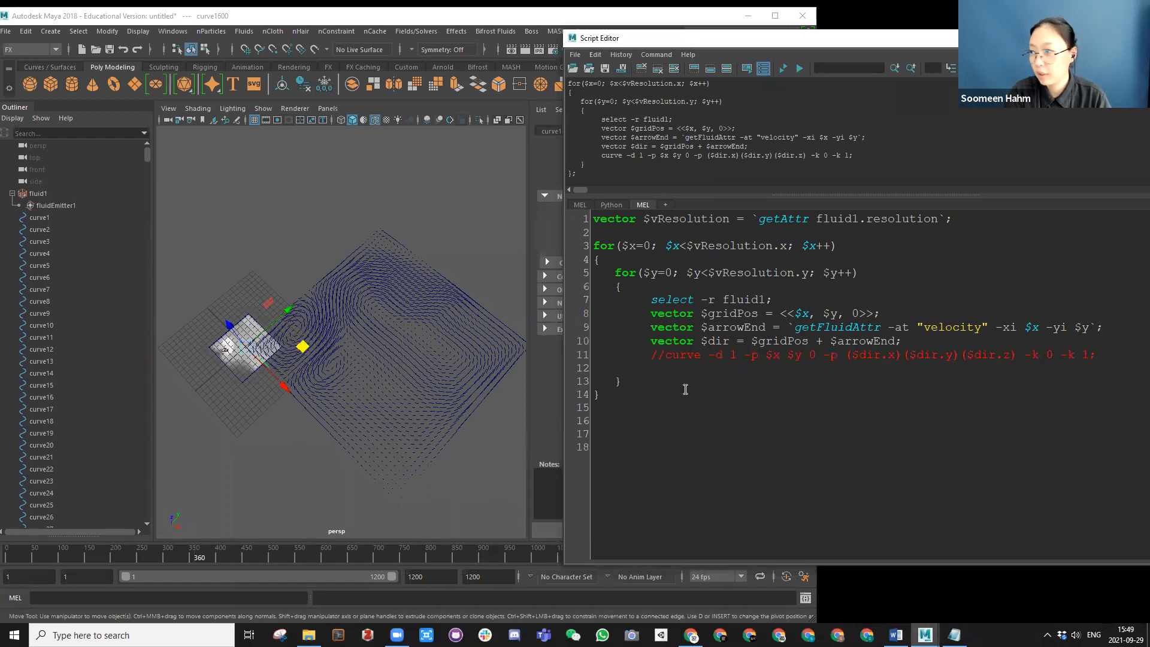
Step: Below the commented line, start a new degree 1 curve command with its first point copied from above: curve -d 1 -p $x $y 0
{"action": "type", "text": "cur"}
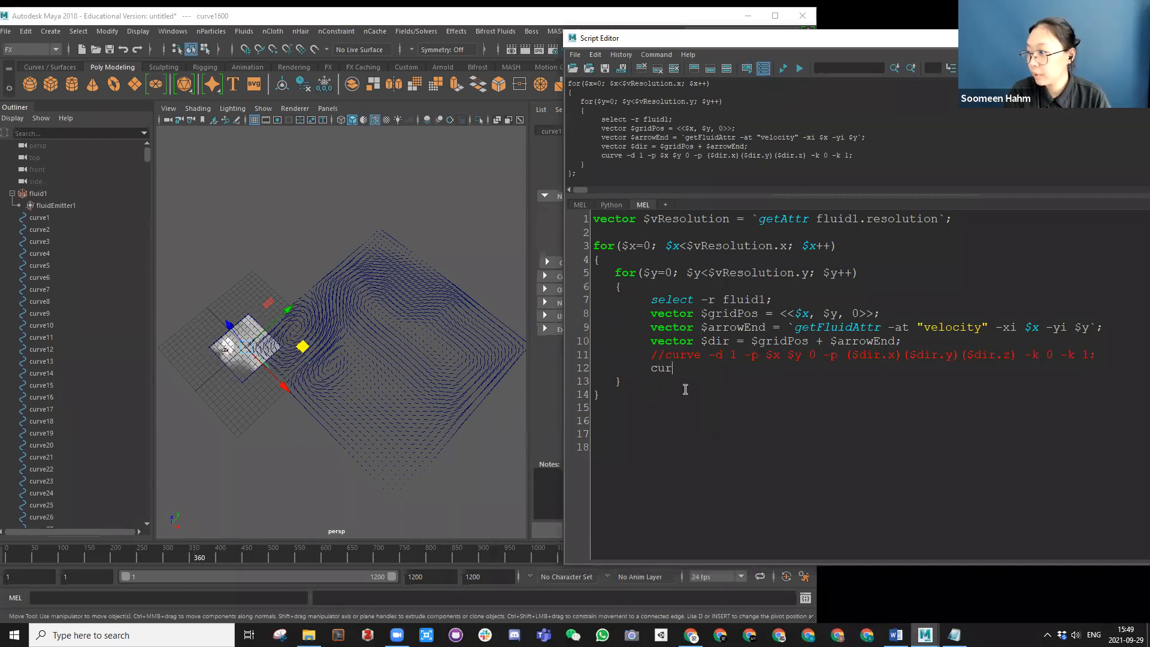
{"action": "type", "text": "ve -d 1 "}
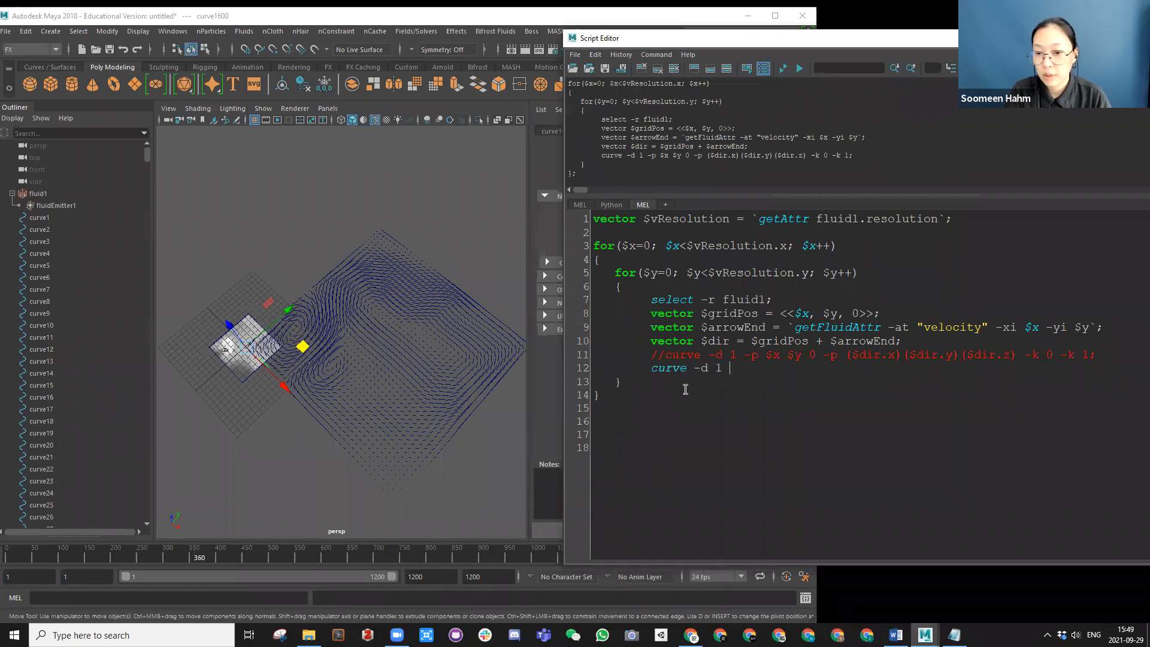
{"action": "type", "text": "-"}
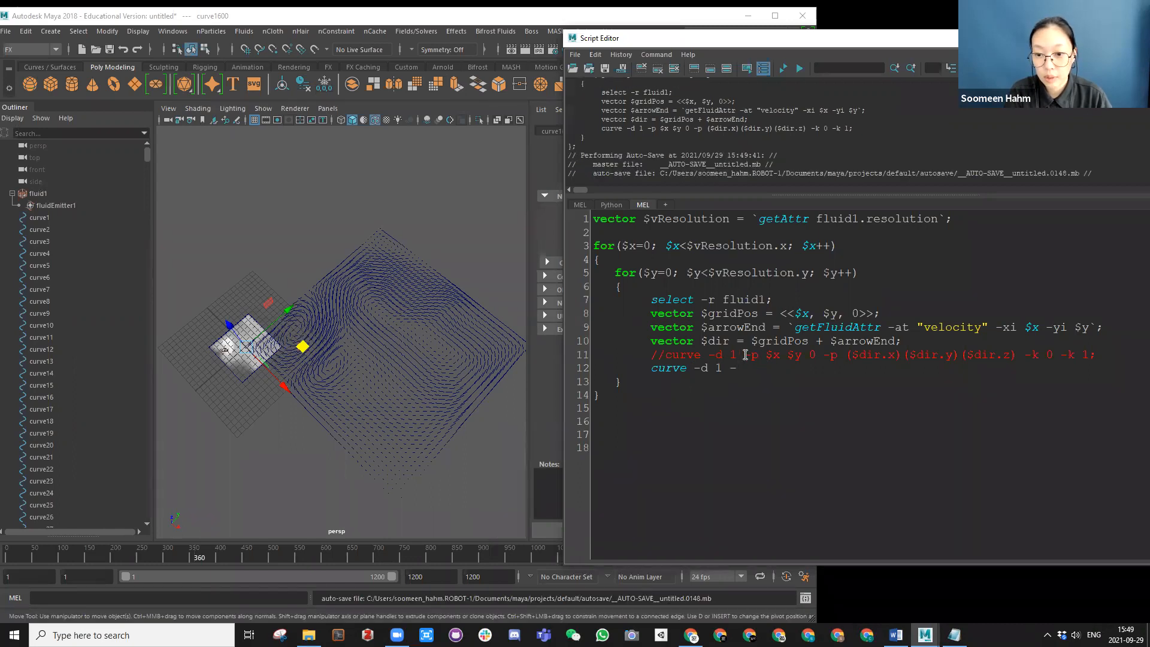
{"action": "left_click_drag", "start_coordinate": [746, 355], "coordinate": [816, 357]}
{"action": "key", "text": "ctrl+c"}
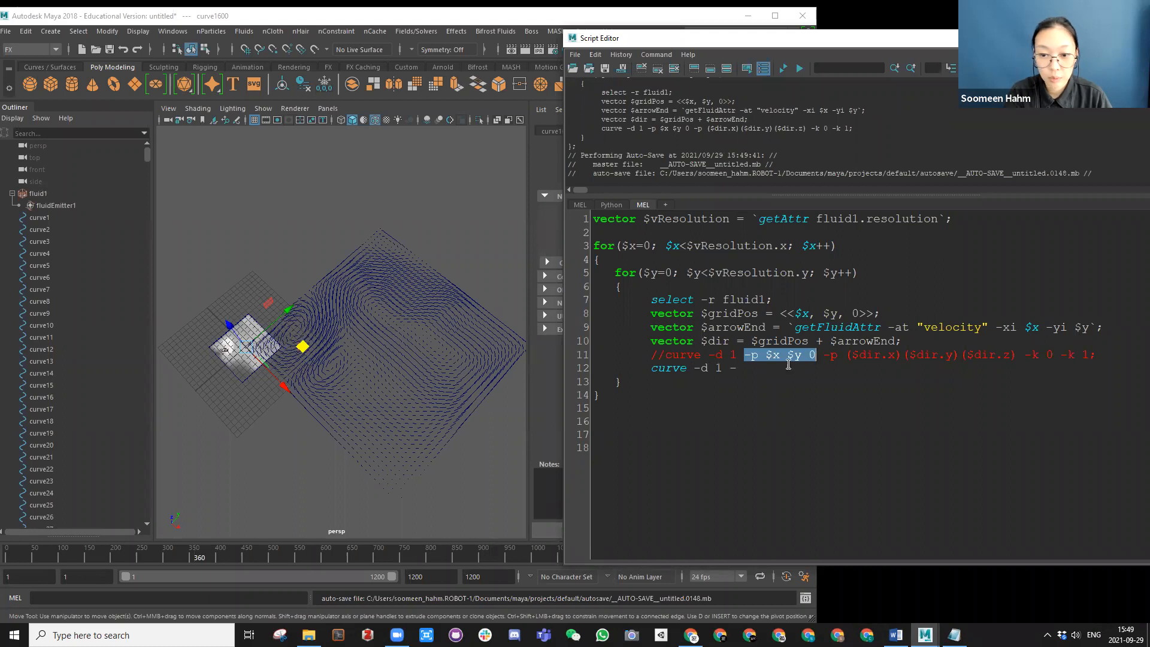
{"action": "left_click_drag", "start_coordinate": [731, 369], "coordinate": [740, 369]}
{"action": "key", "text": "ctrl+v"}
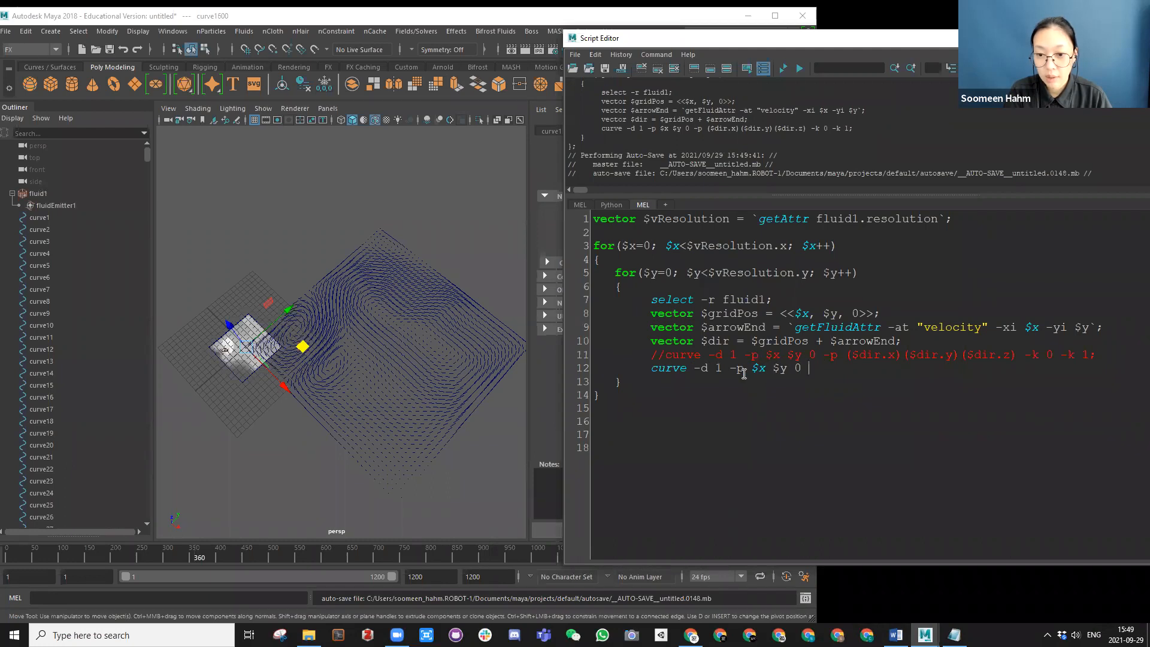
Step: Duplicate -p $x $y 0 within the new curve command as its second point
{"action": "left_click_drag", "start_coordinate": [730, 368], "coordinate": [805, 370]}
{"action": "key", "text": "ctrl+c"}
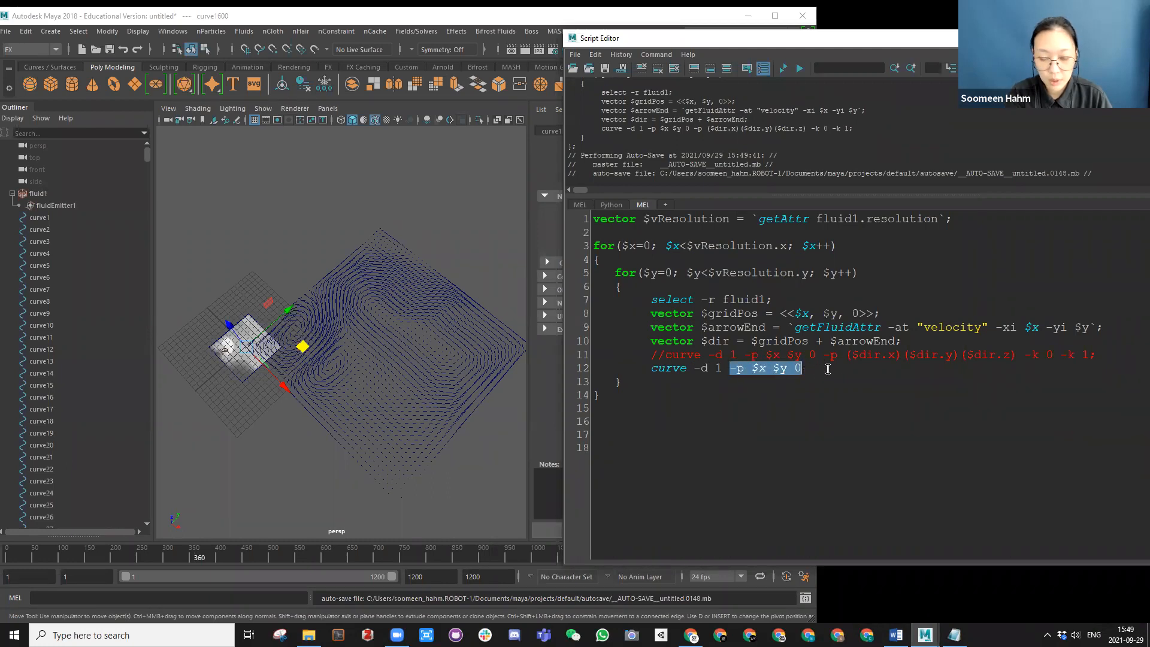
{"action": "left_click", "coordinate": [834, 368]}
{"action": "key", "text": "ctrl+v"}
{"action": "type", "text": "0"}
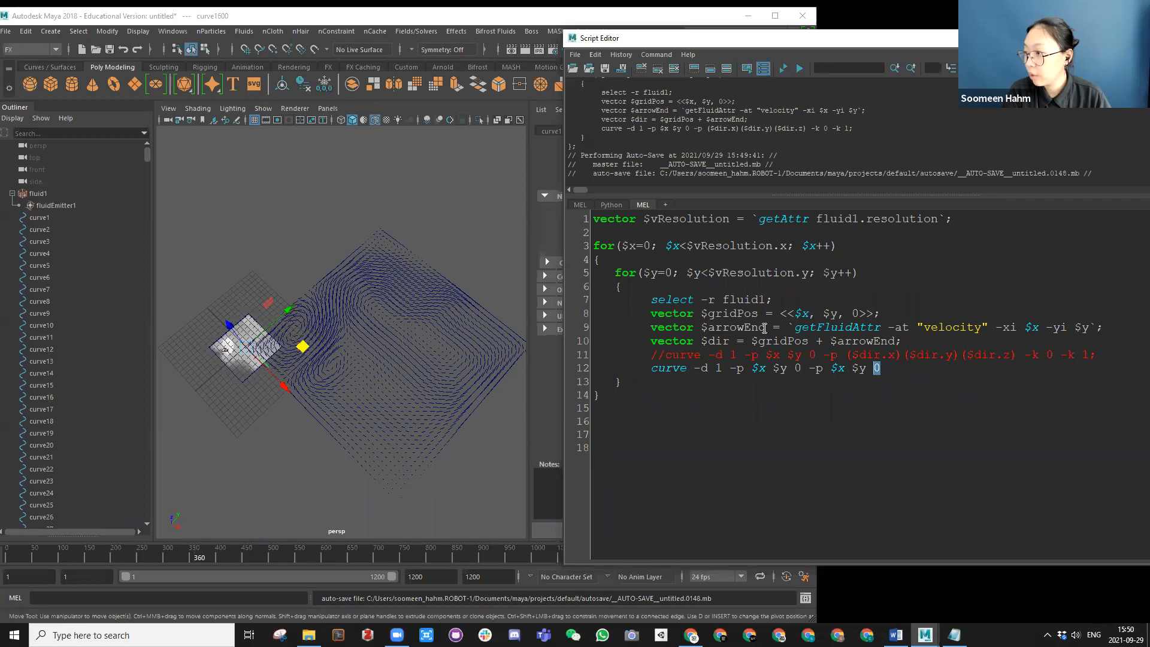
Step: Replace the second point's z value with the doubled velocity magnitude (mag($arrowEnd)*2)
{"action": "left_click_drag", "start_coordinate": [766, 328], "coordinate": [702, 328]}
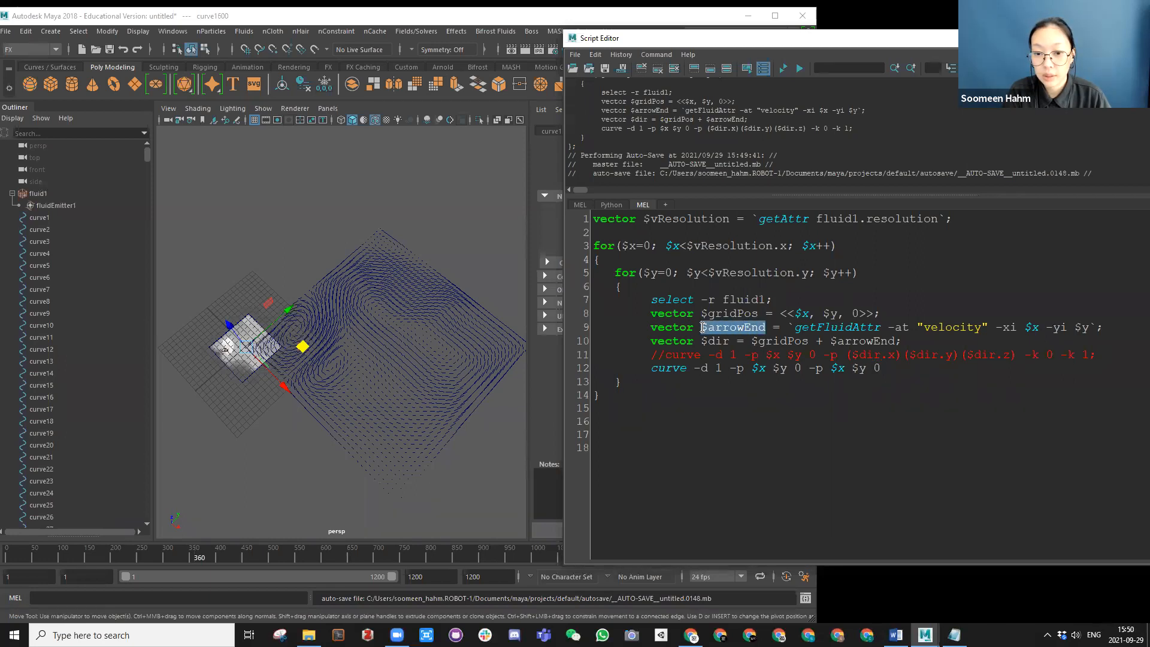
{"action": "left_click_drag", "start_coordinate": [882, 368], "coordinate": [874, 369]}
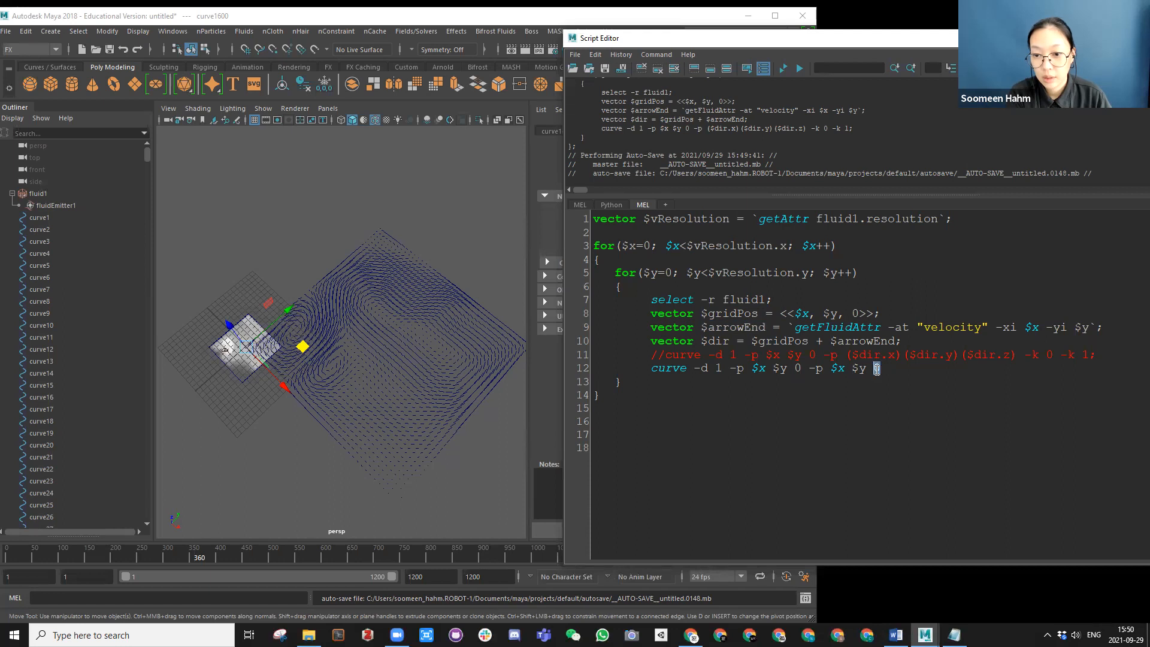
{"action": "type", "text": "(ma"}
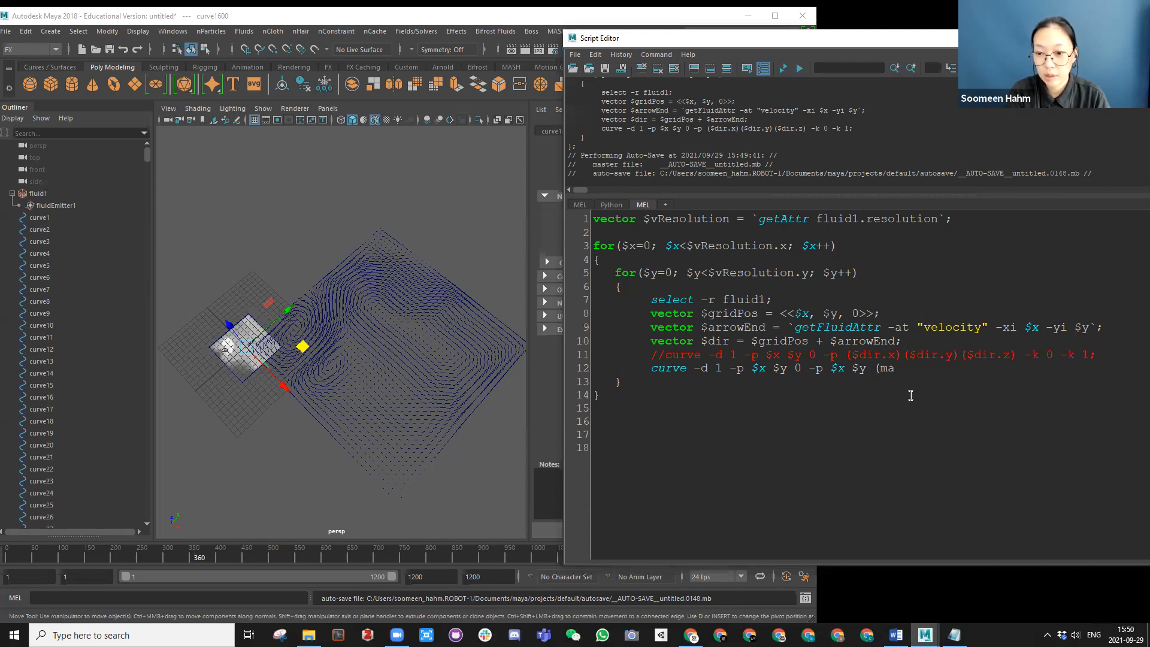
{"action": "type", "text": "g($arrowEnd"}
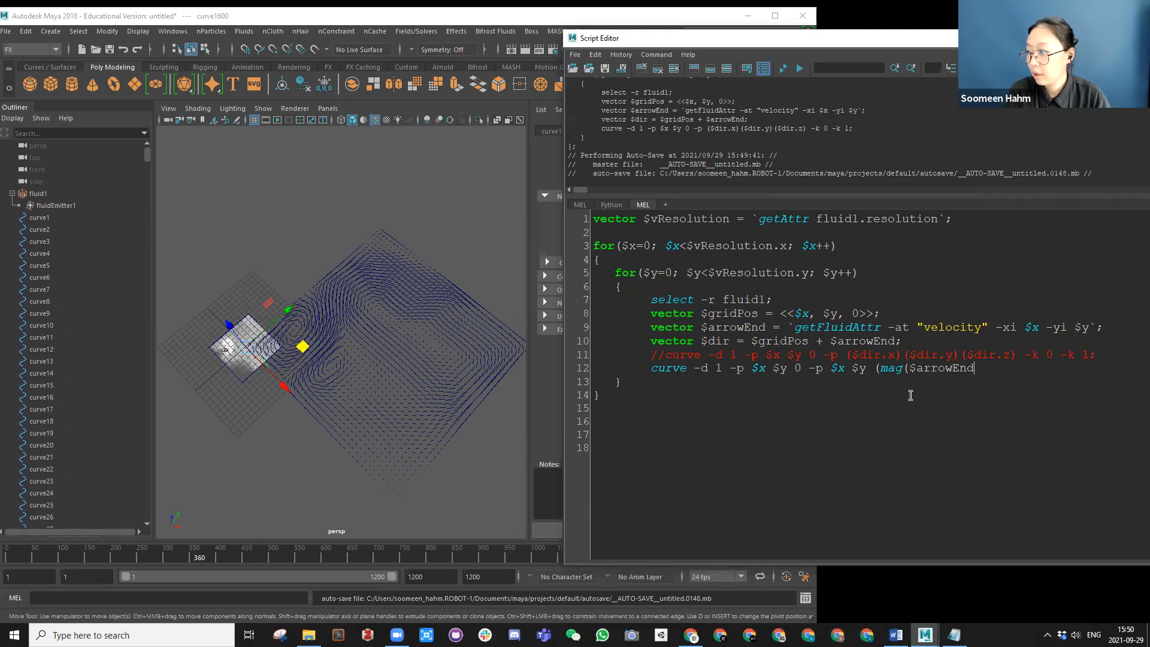
{"action": "type", "text": ")*2)"}
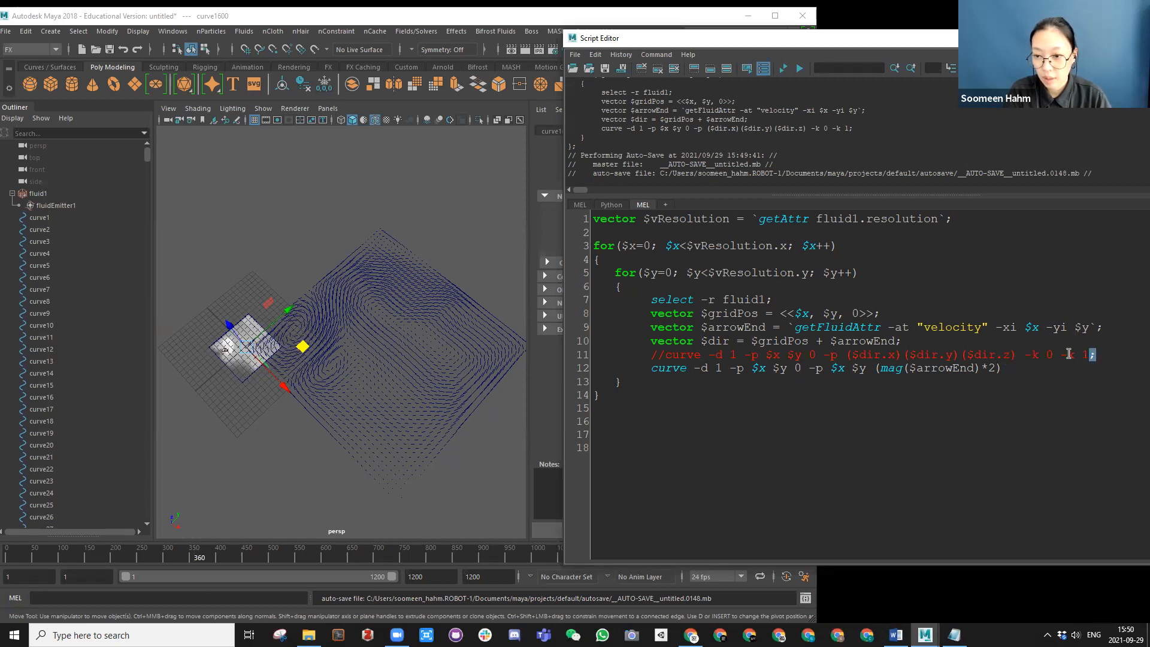
Step: Complete the new curve command with the knots -k 0 -k 1; copied from the commented line
{"action": "left_click_drag", "start_coordinate": [1096, 354], "coordinate": [1028, 356]}
{"action": "key", "text": "ctrl+c"}
{"action": "left_click", "coordinate": [1016, 368]}
{"action": "key", "text": "ctrl+v"}
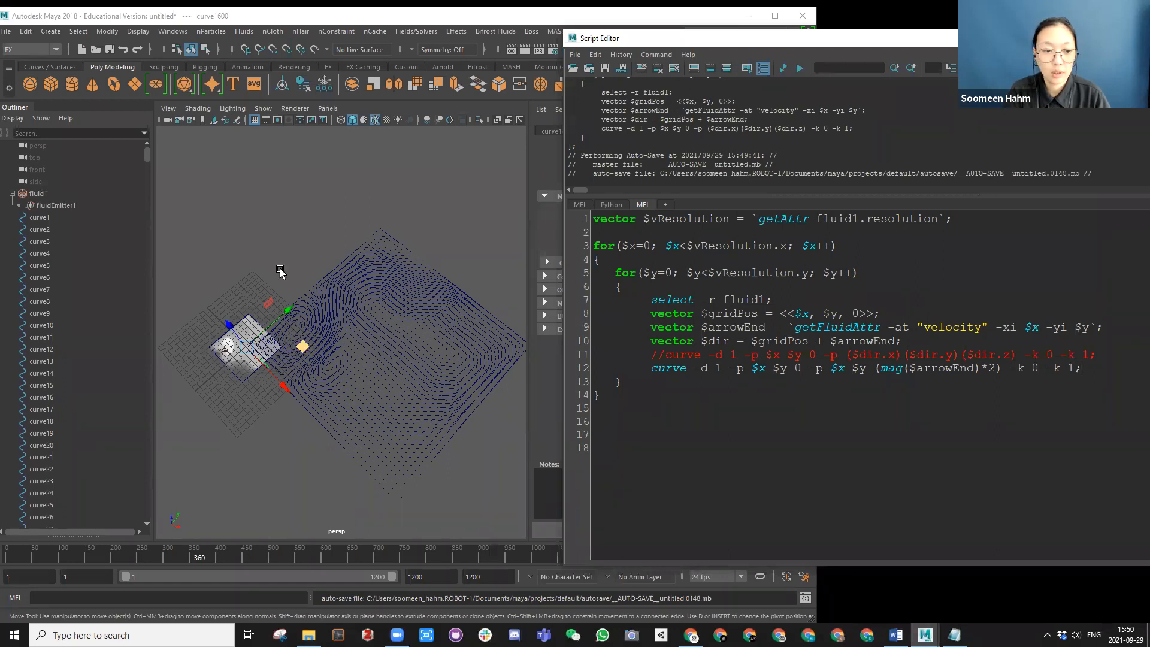
Step: Delete all the generated curves, curve1 through curve1600, from the scene
{"action": "left_click", "coordinate": [229, 262]}
{"action": "left_click", "coordinate": [33, 217]}
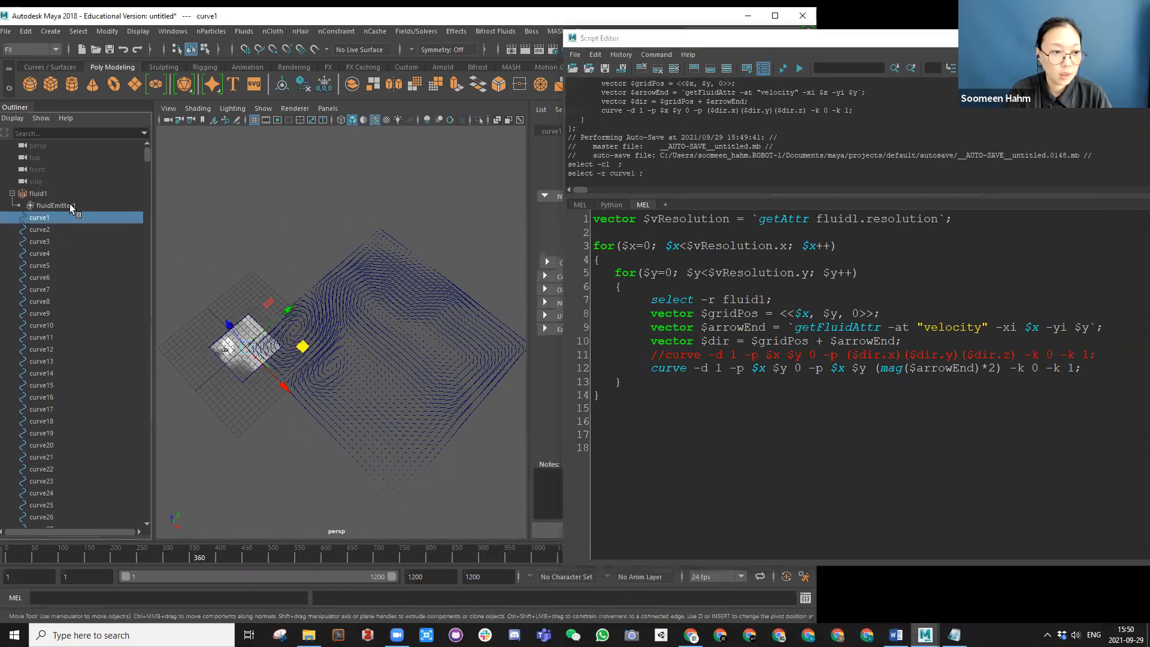
{"action": "left_click_drag", "start_coordinate": [147, 154], "coordinate": [145, 508]}
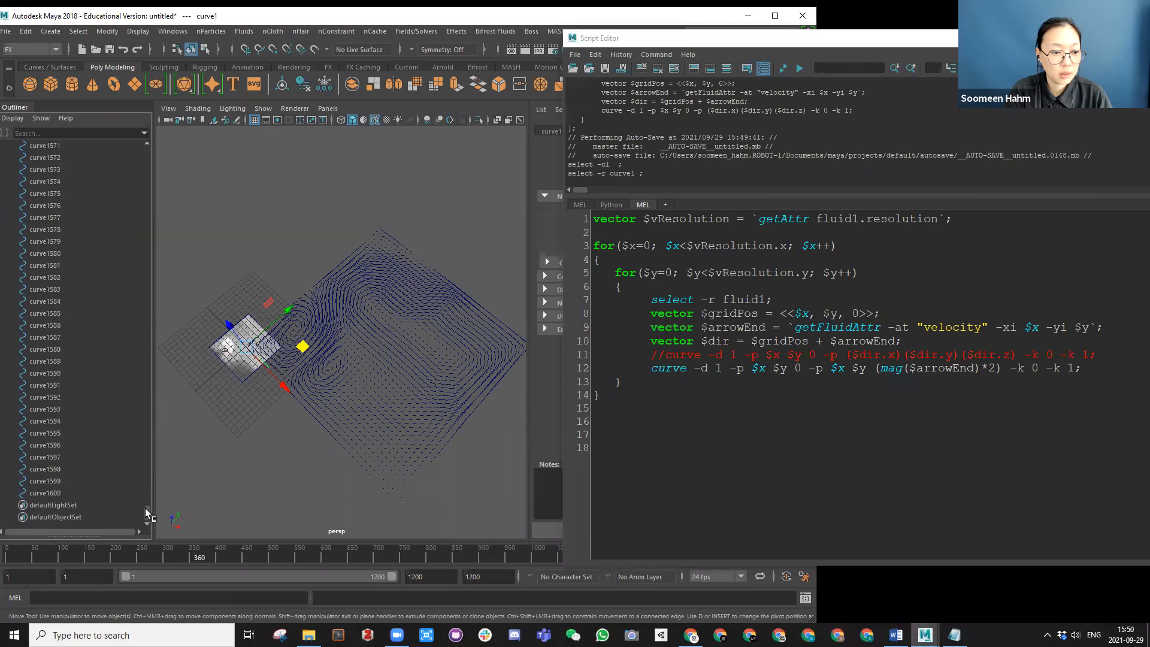
{"action": "left_click", "coordinate": [60, 492], "text": "shift"}
{"action": "key", "text": "Delete"}
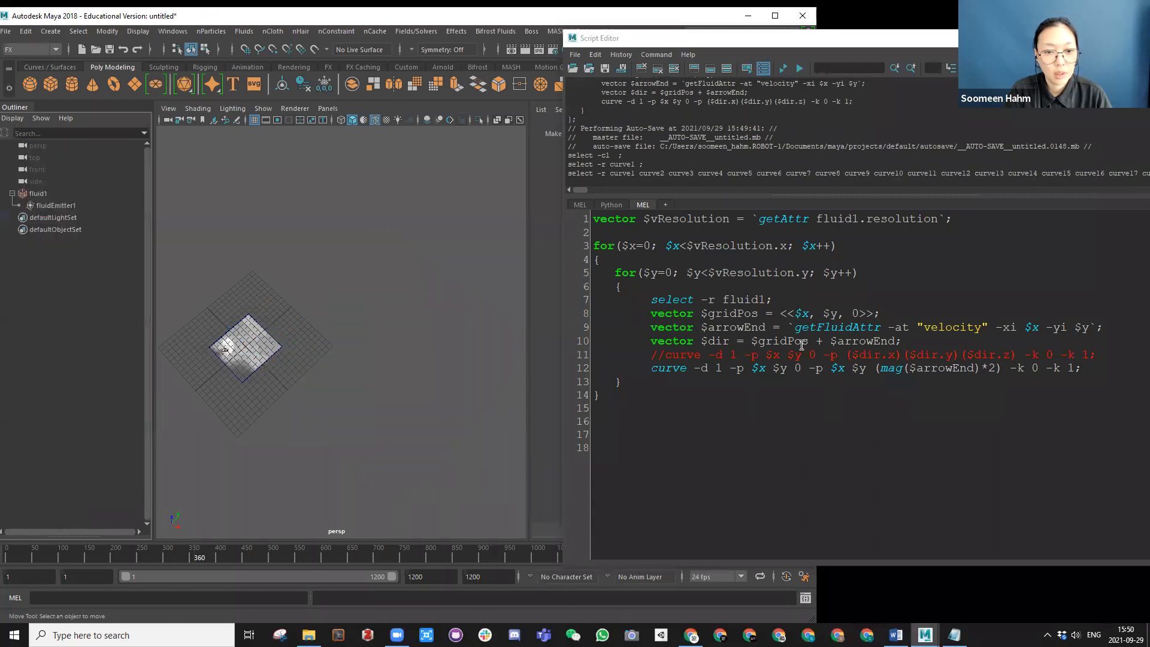
Step: Run the entire script with the new magnitude-based curve command
{"action": "left_click_drag", "start_coordinate": [1091, 368], "coordinate": [652, 368]}
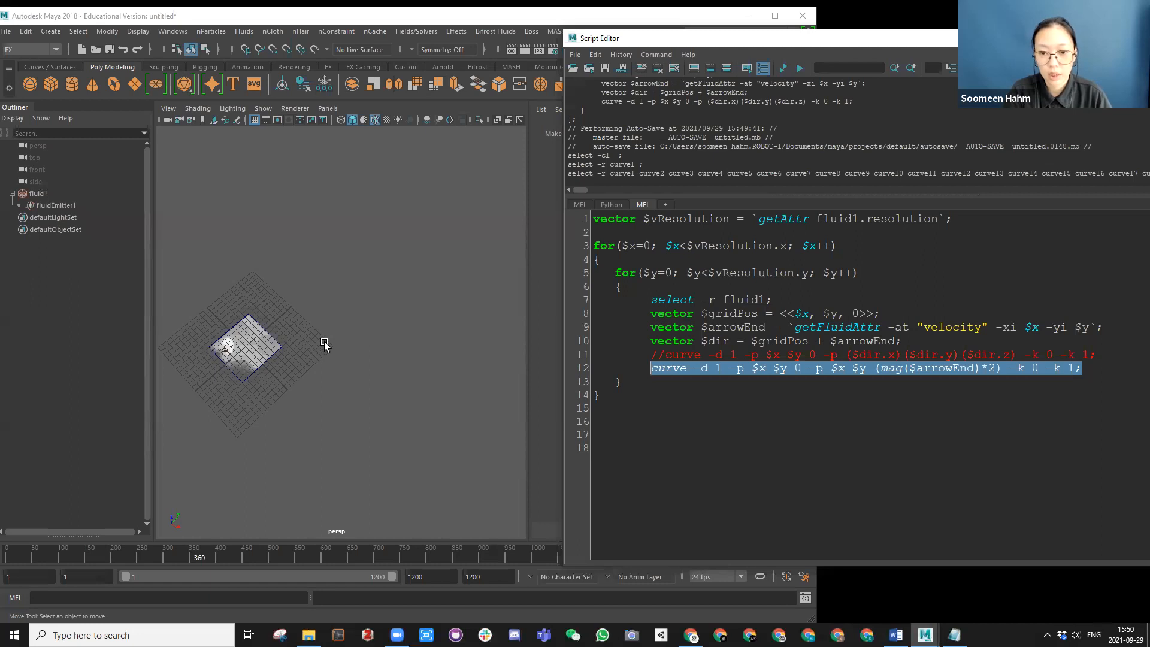
{"action": "left_click_drag", "start_coordinate": [606, 396], "coordinate": [580, 199]}
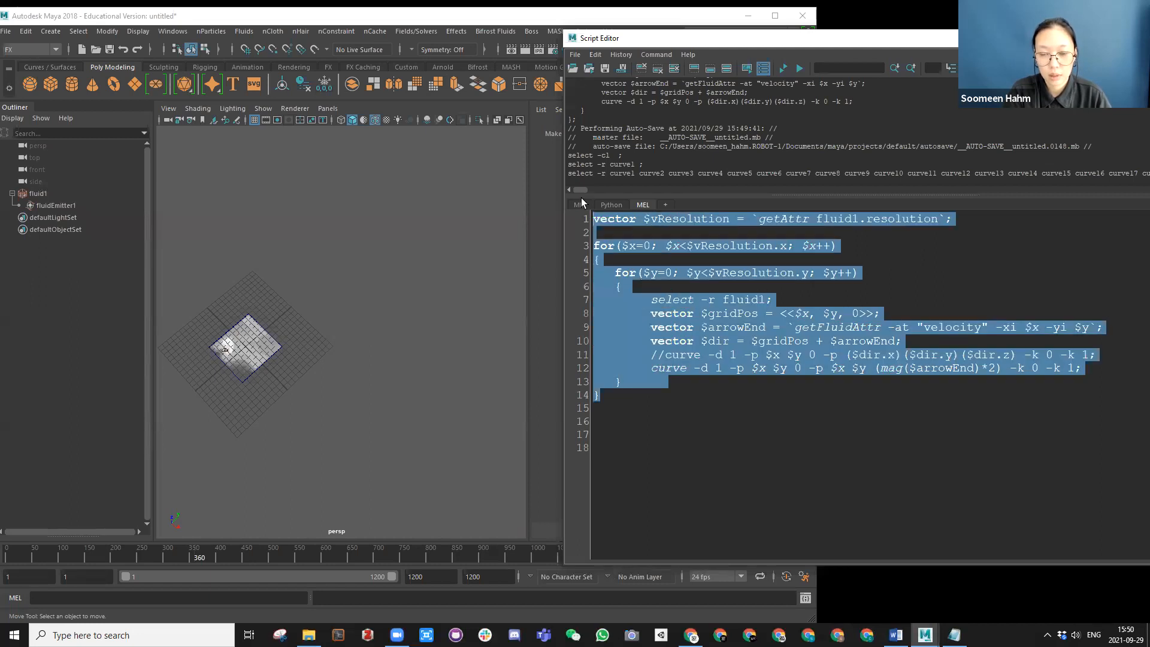
{"action": "key", "text": "ctrl+Return"}
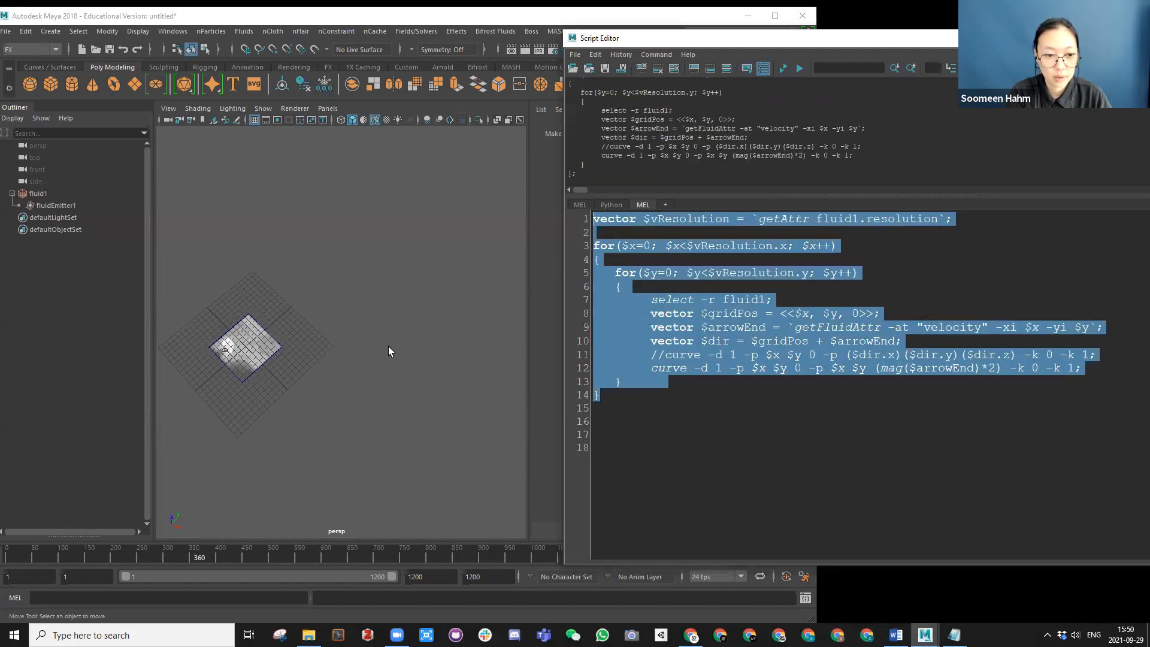
Step: Comment out the magnitude-based curve command and add an empty line below it inside the inner loop
{"action": "left_click_drag", "start_coordinate": [358, 333], "coordinate": [386, 376], "text": "alt"}
{"action": "left_click_drag", "start_coordinate": [456, 364], "coordinate": [402, 363], "text": "alt"}
{"action": "left_click", "coordinate": [1087, 376]}
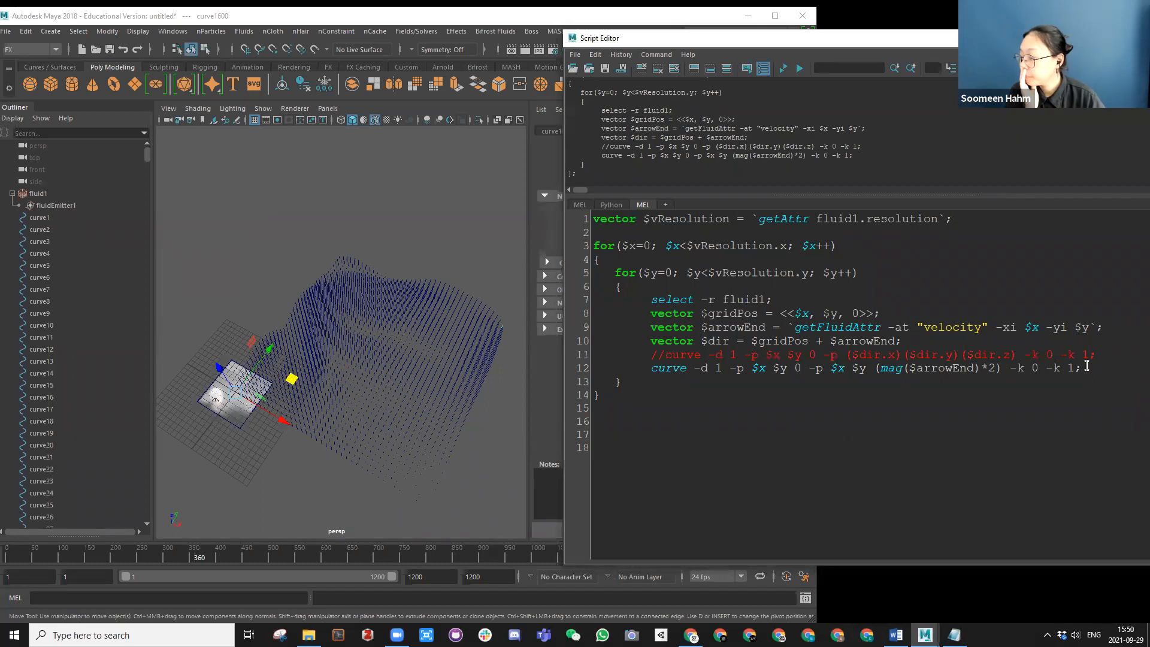
{"action": "key", "text": "Return"}
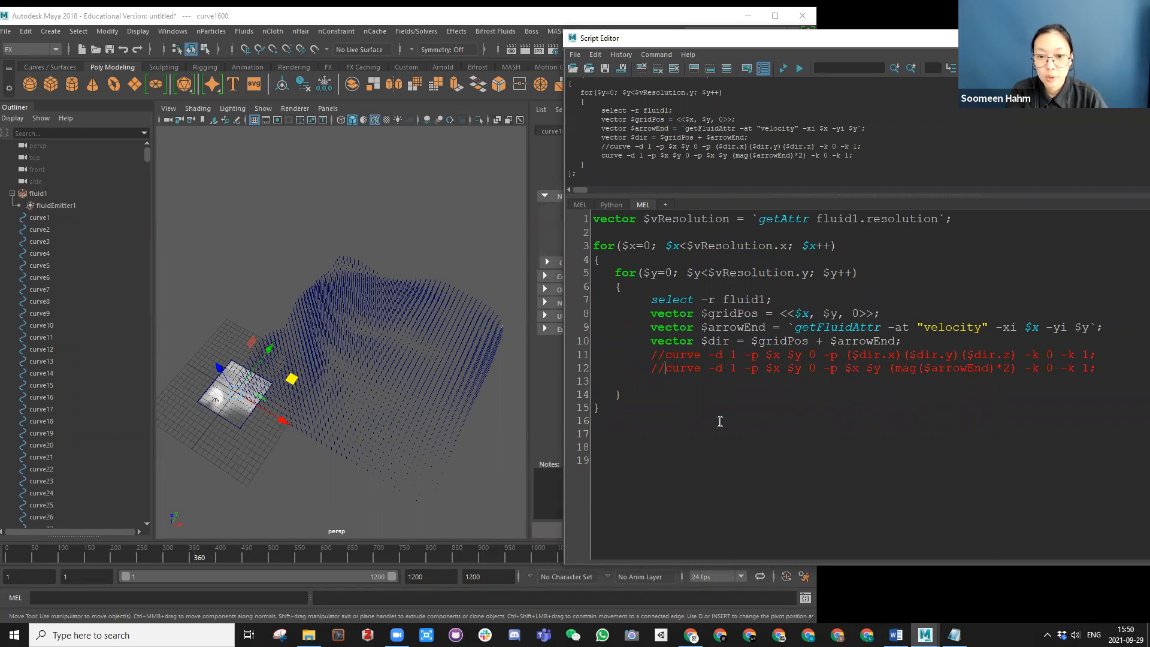
Step: Write a polyCube command in the inner loop with -w 1 -h 1 -d 1 -sx 1 -sy 1 -sz 1
{"action": "left_click", "coordinate": [668, 383]}
{"action": "type", "text": "polyCube"}
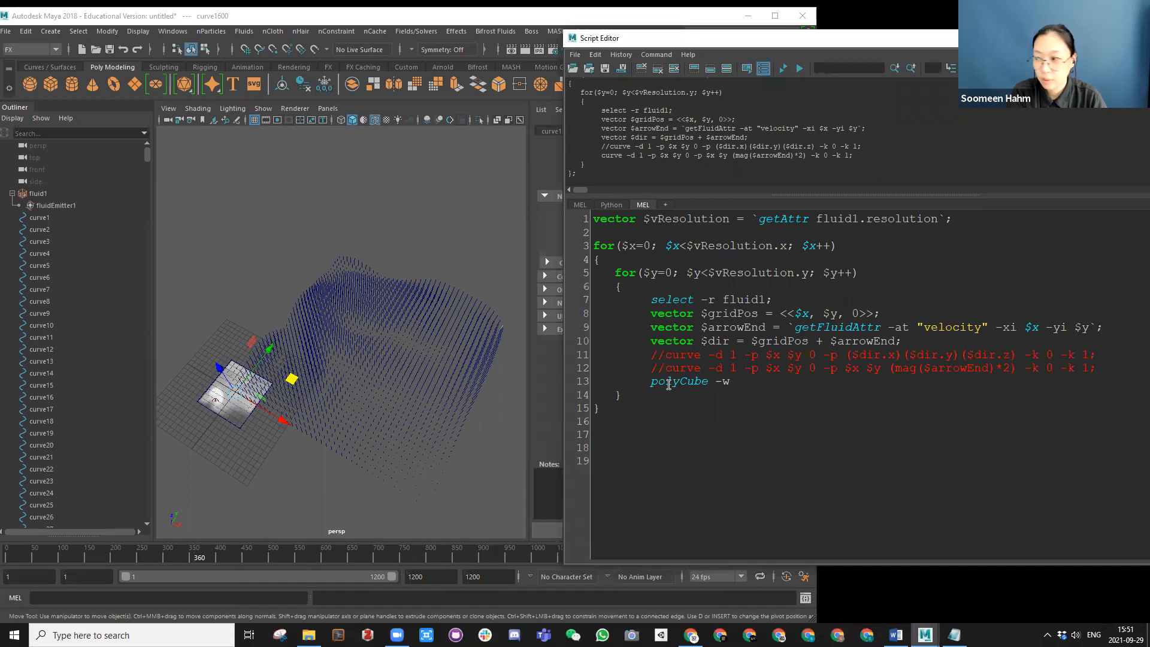
{"action": "type", "text": "-w 1 -h"}
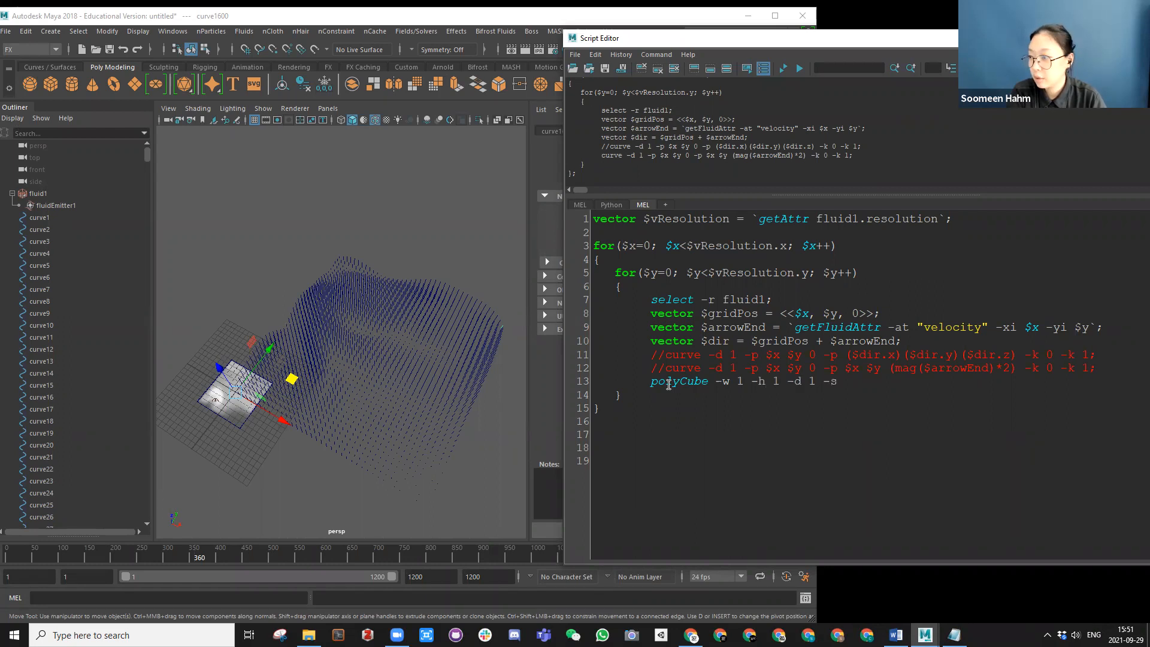
{"action": "type", "text": "1 -d 1 -sx 1"}
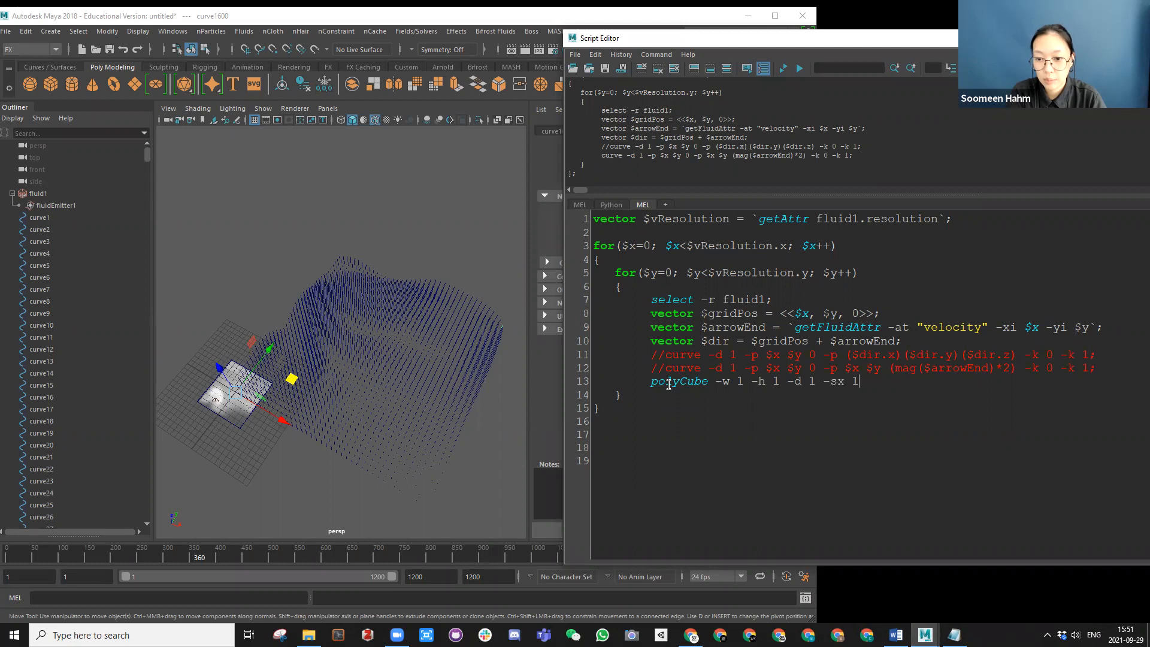
{"action": "type", "text": " -s"}
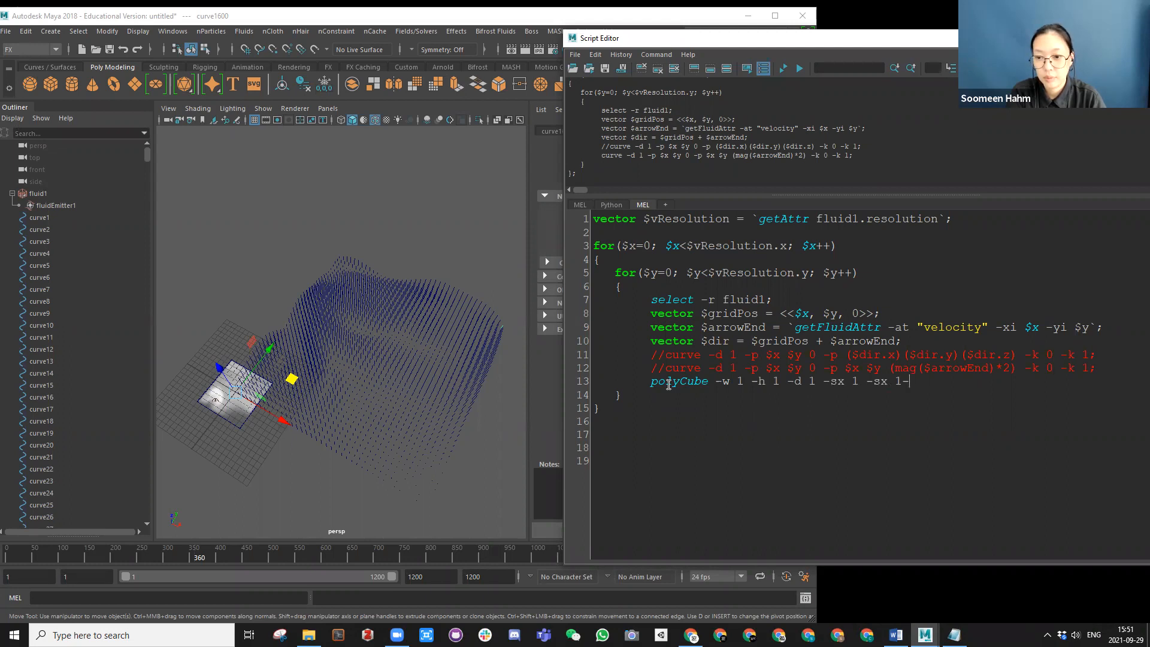
{"action": "type", "text": "x 1 -sz"}
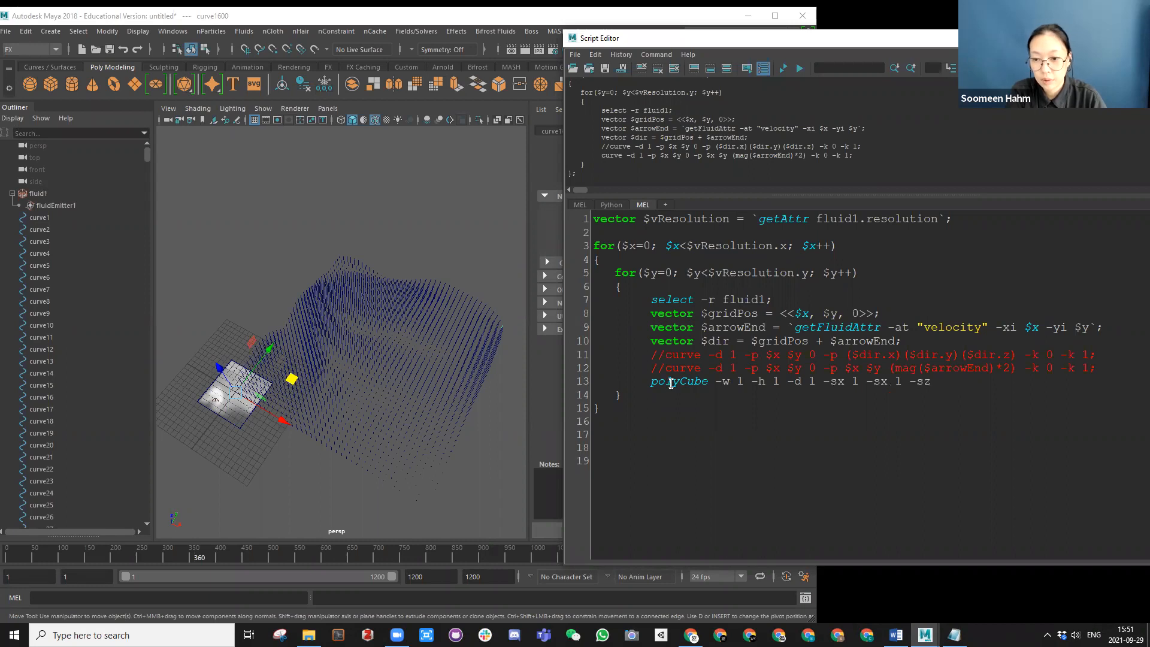
{"action": "left_click", "coordinate": [889, 382]}
{"action": "key", "text": "BackSpace"}
{"action": "type", "text": "y"}
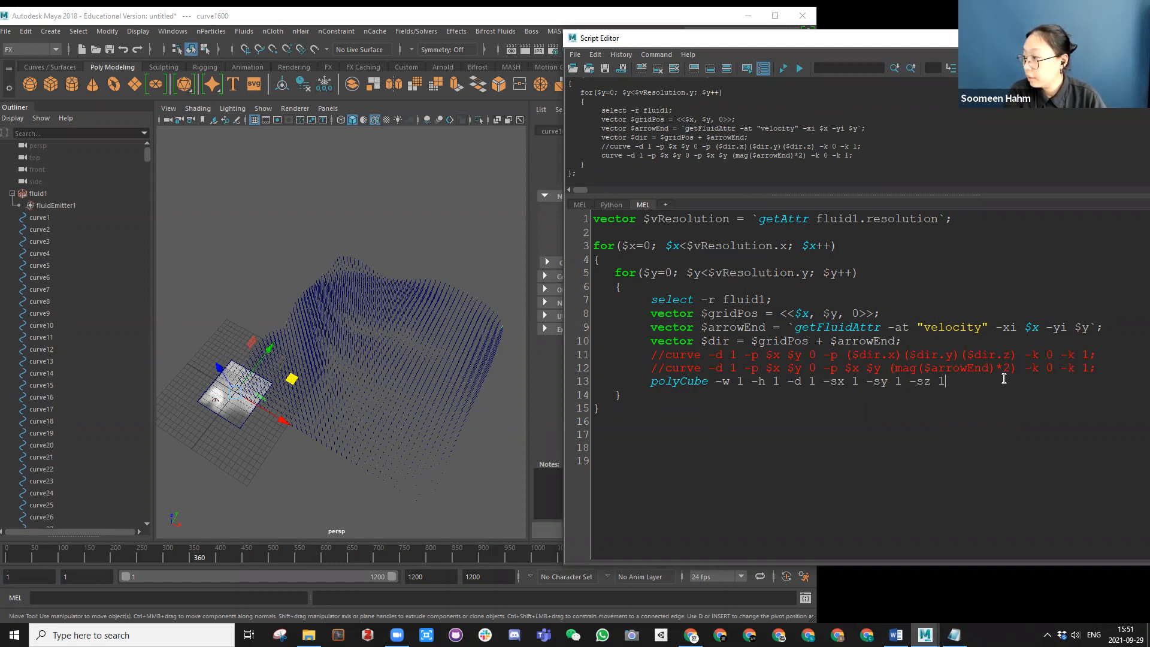
Step: Add a setAttr line that sets ".scaleZ" to (mag($arrowEnd)*2), reusing the expression from the commented curve line
{"action": "key", "text": "Return"}
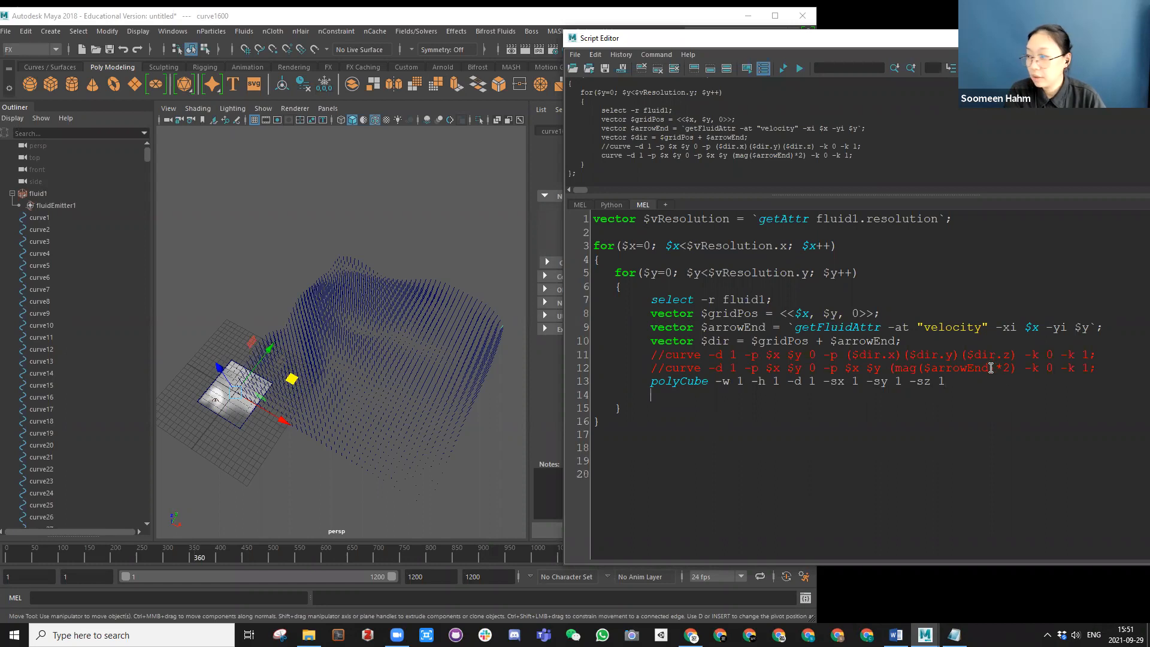
{"action": "type", "text": "setAttr"}
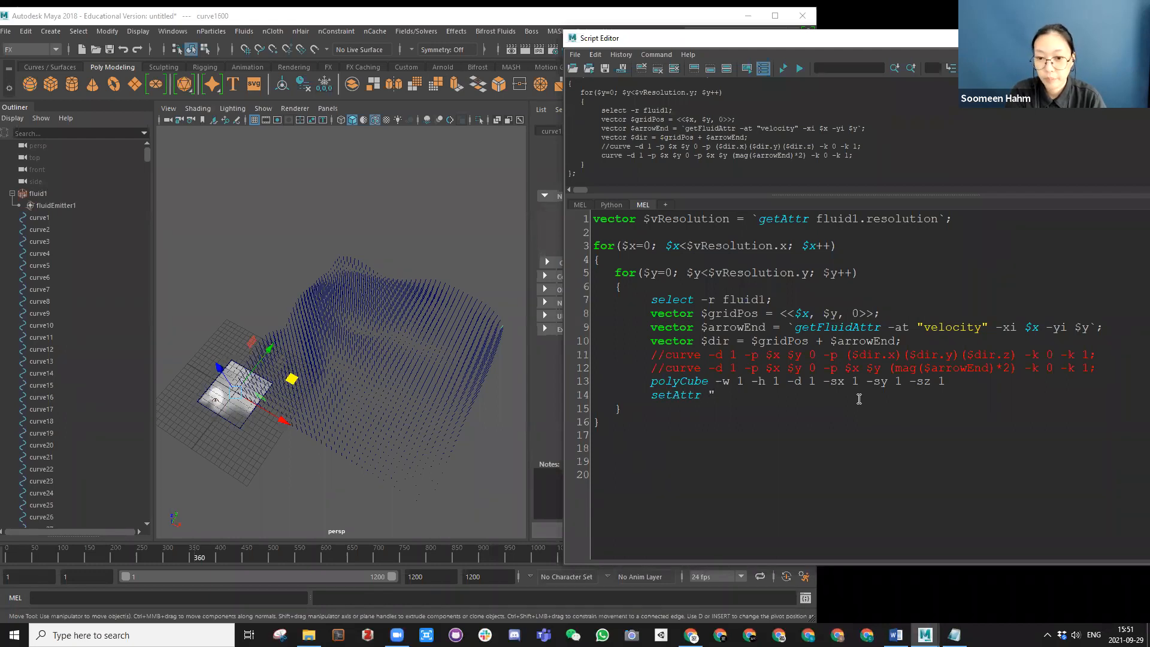
{"action": "type", "text": " \".scale"}
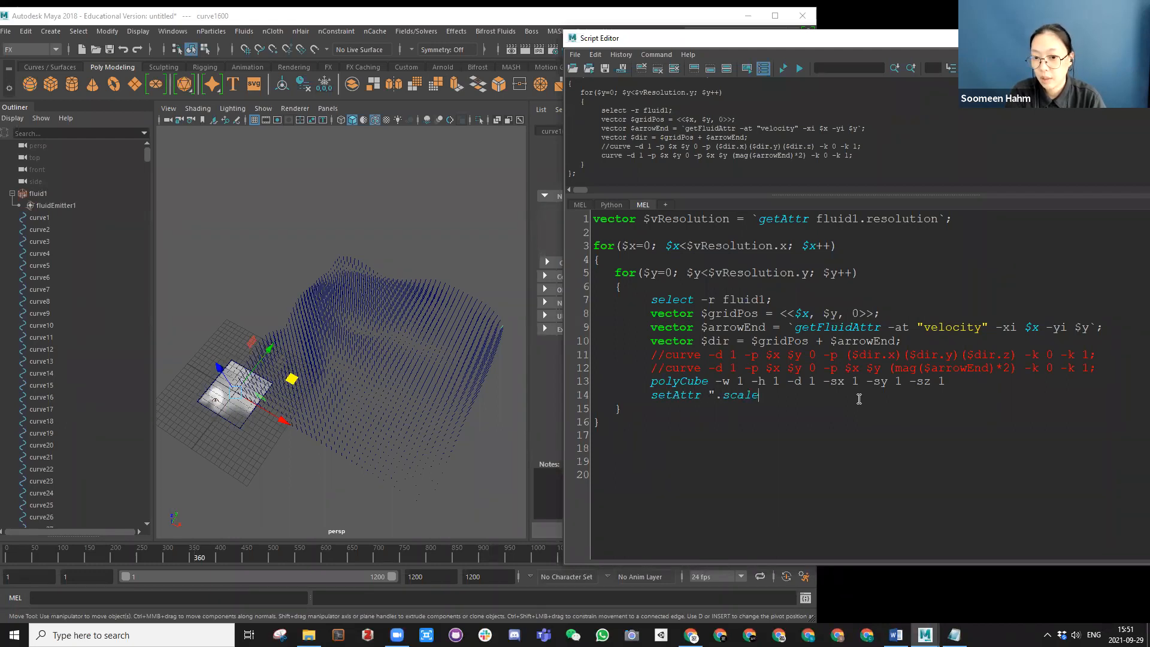
{"action": "type", "text": "Z\" ("}
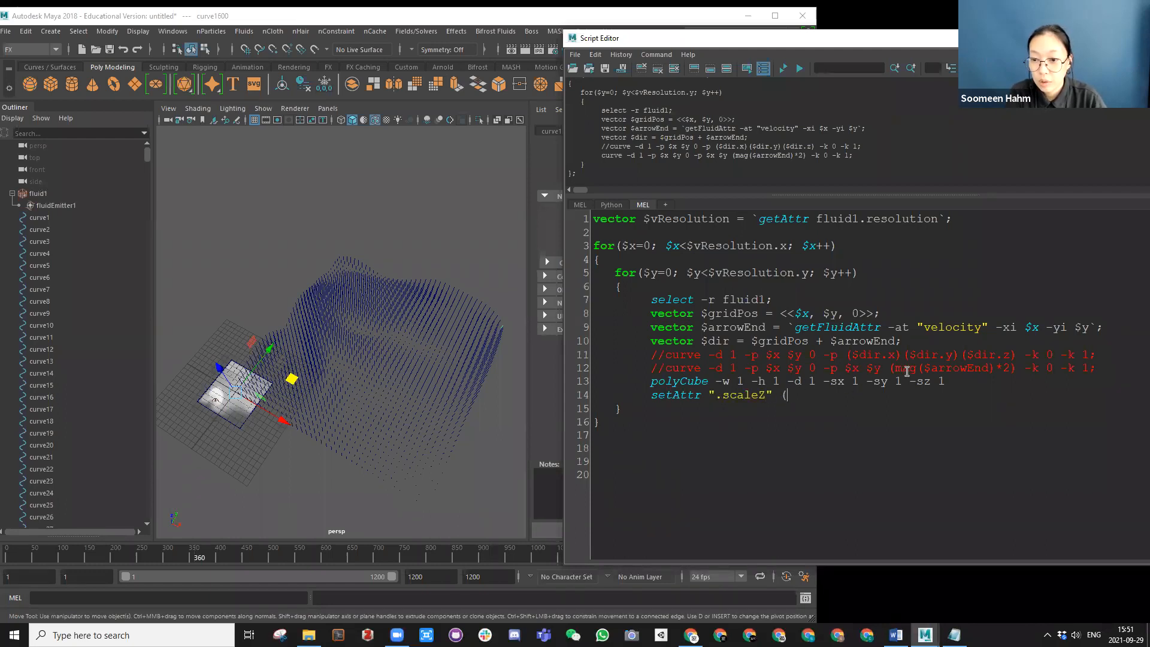
{"action": "left_click_drag", "start_coordinate": [896, 370], "coordinate": [1009, 367]}
{"action": "key", "text": "ctrl+c"}
{"action": "left_click", "coordinate": [819, 401]}
{"action": "key", "text": "ctrl+v"}
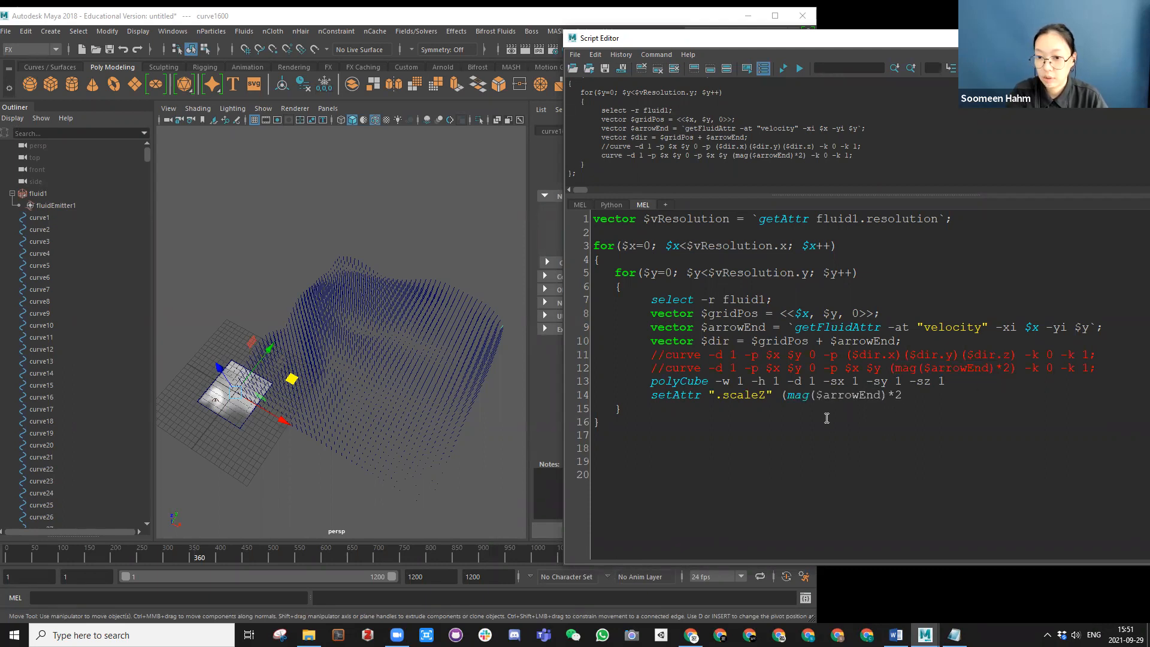
{"action": "type", "text": ");"}
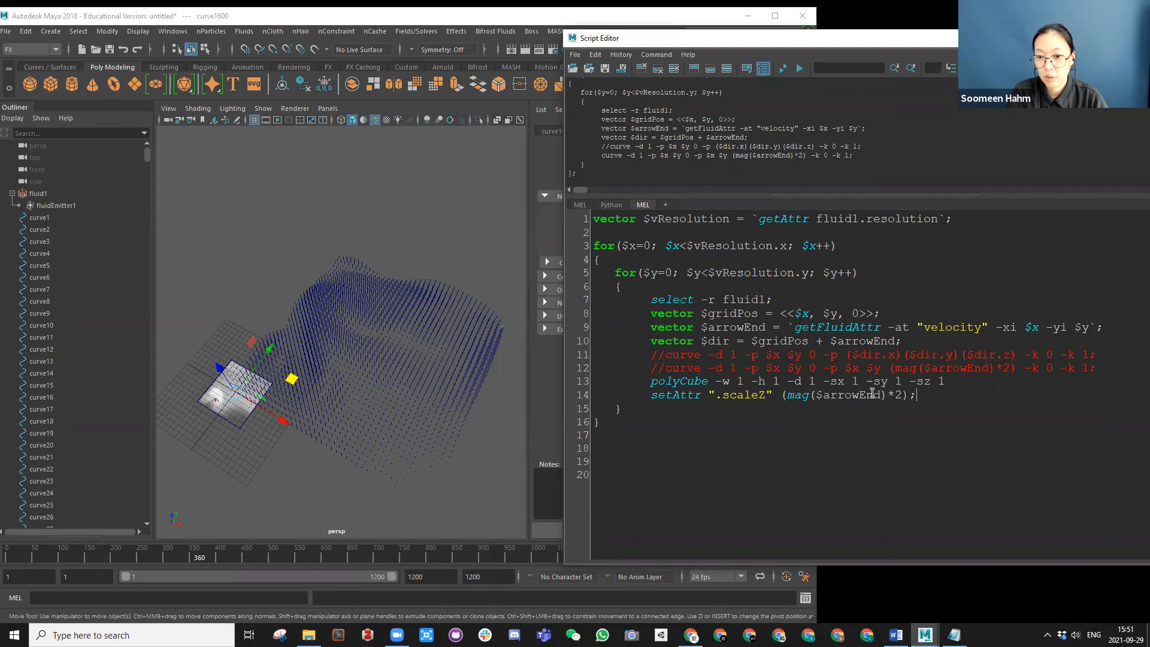
Step: Add a setAttr line that sets the cube's translation ".t" to $x $y (mag($arrowEnd))
{"action": "key", "text": "Return"}
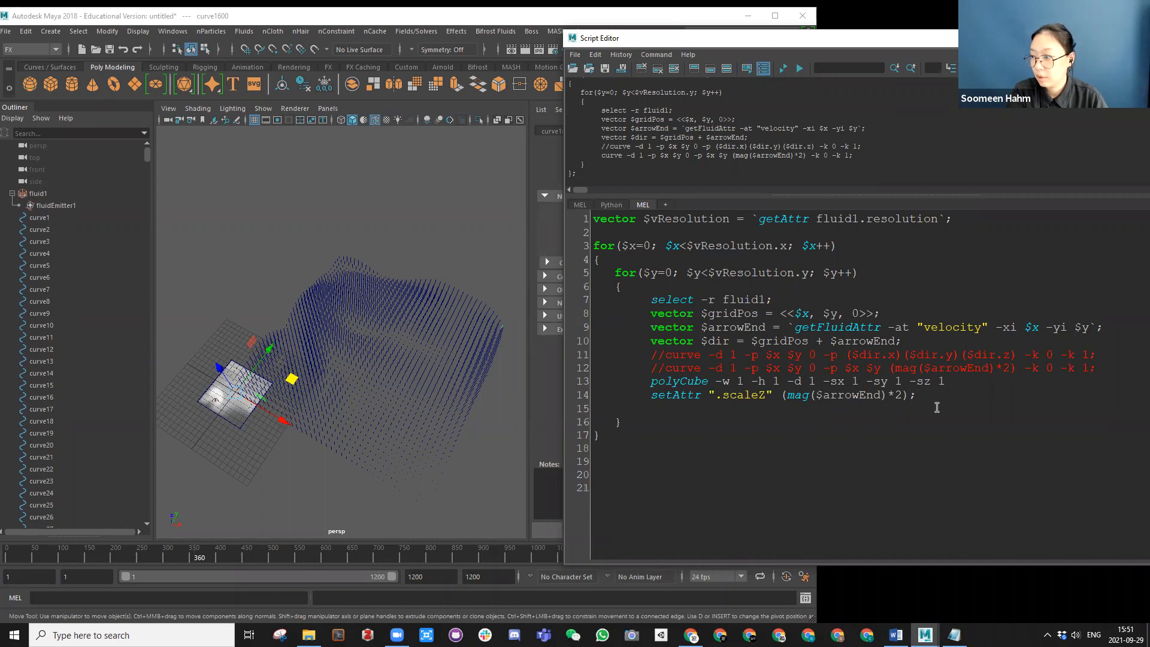
{"action": "type", "text": "setAttr \"."}
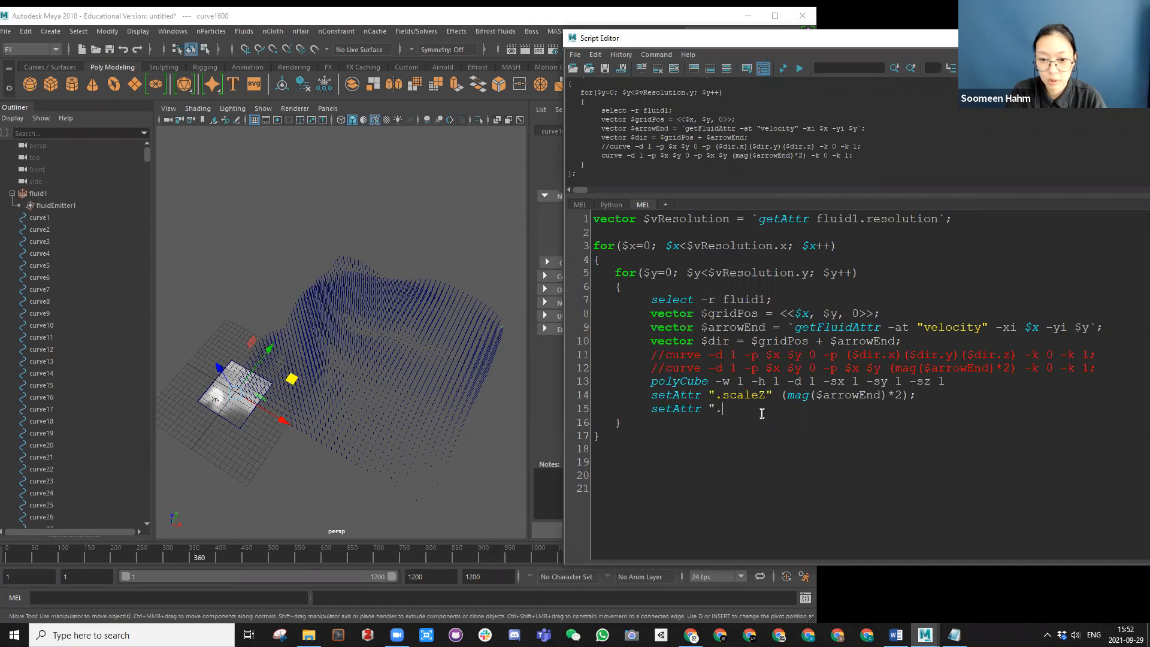
{"action": "type", "text": "t\""}
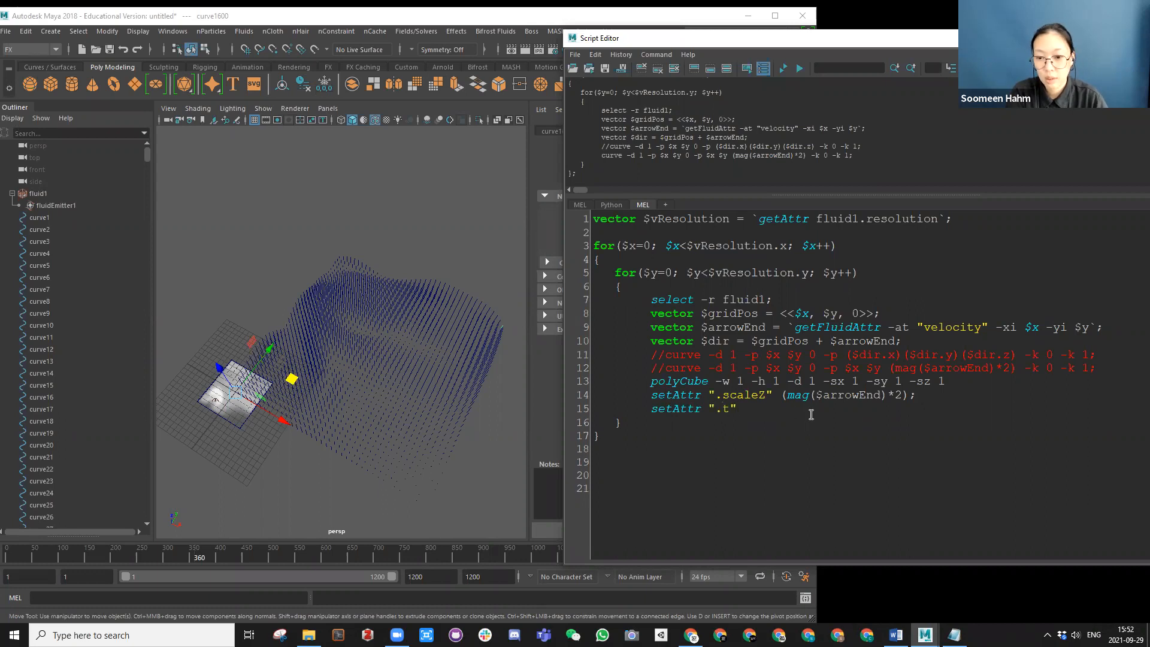
{"action": "left_click_drag", "start_coordinate": [766, 369], "coordinate": [802, 371]}
{"action": "key", "text": "ctrl+c"}
{"action": "left_click", "coordinate": [771, 412]}
{"action": "key", "text": "ctrl+v"}
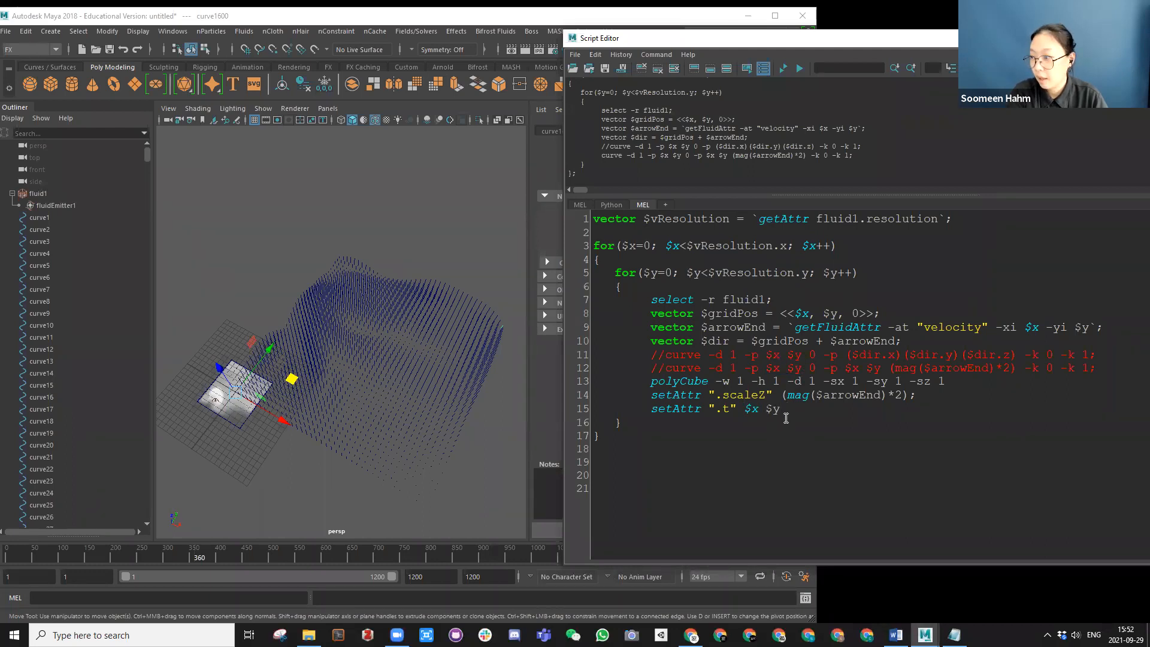
{"action": "left_click_drag", "start_coordinate": [787, 394], "coordinate": [887, 395]}
{"action": "left_click", "coordinate": [809, 410]}
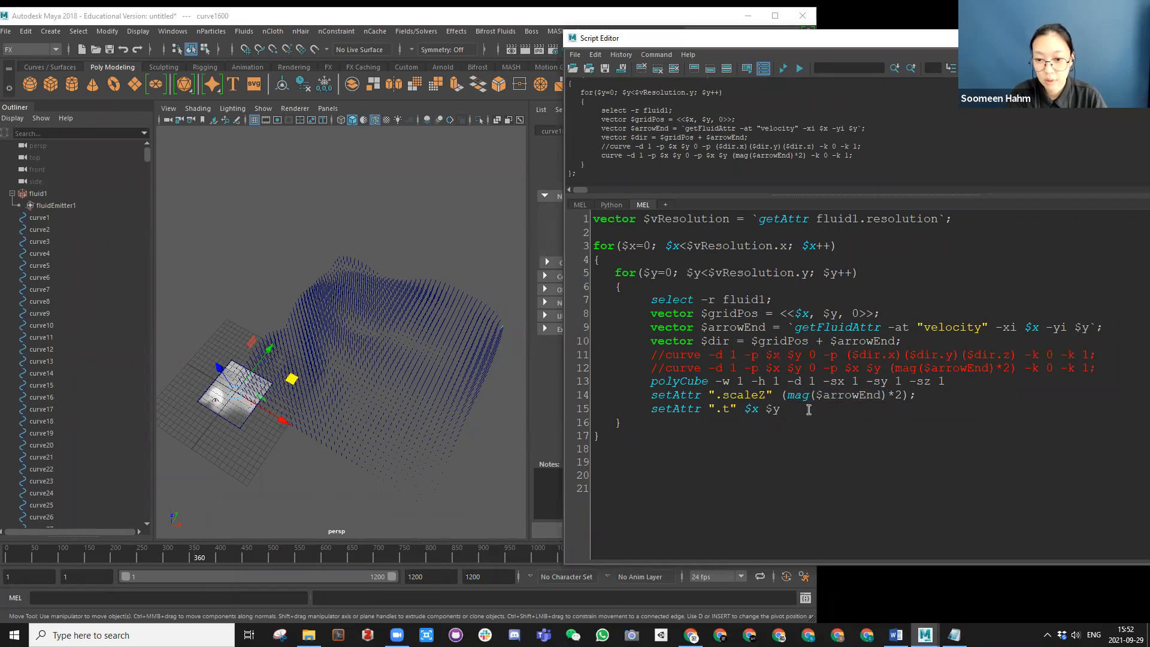
{"action": "type", "text": "("}
{"action": "key", "text": "ctrl+v"}
{"action": "type", "text": ");"}
Step: Try to run the entire script with the new cube commands
{"action": "left_click", "coordinate": [611, 445]}
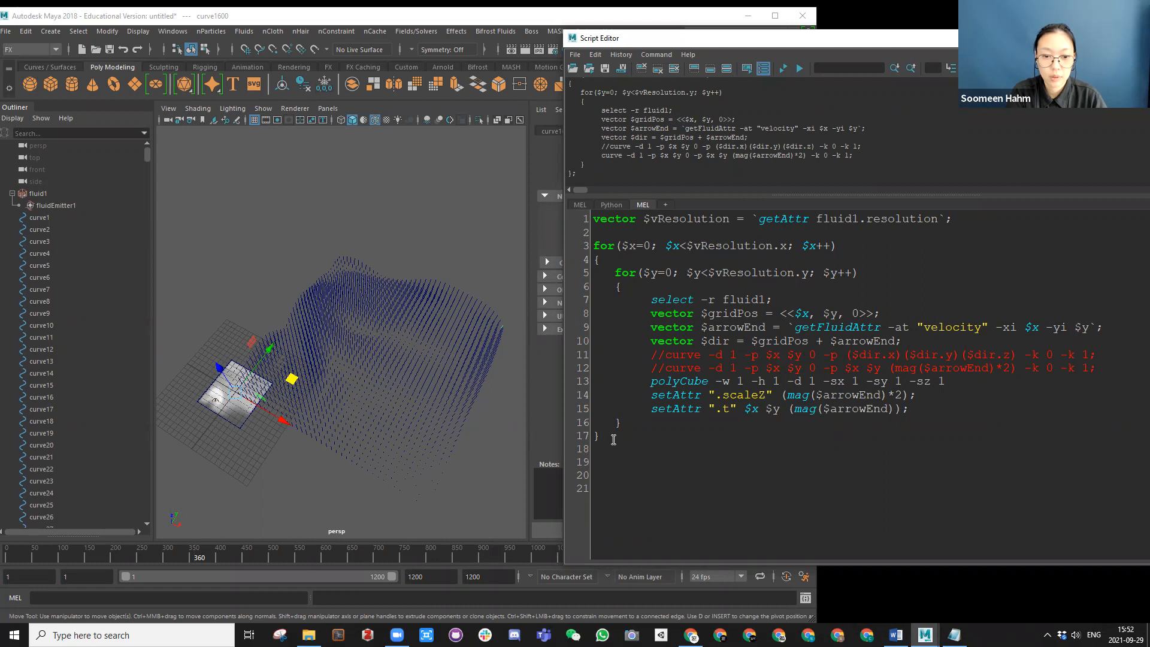
{"action": "left_click_drag", "start_coordinate": [611, 444], "coordinate": [554, 204]}
{"action": "key", "text": "ctrl+Return"}
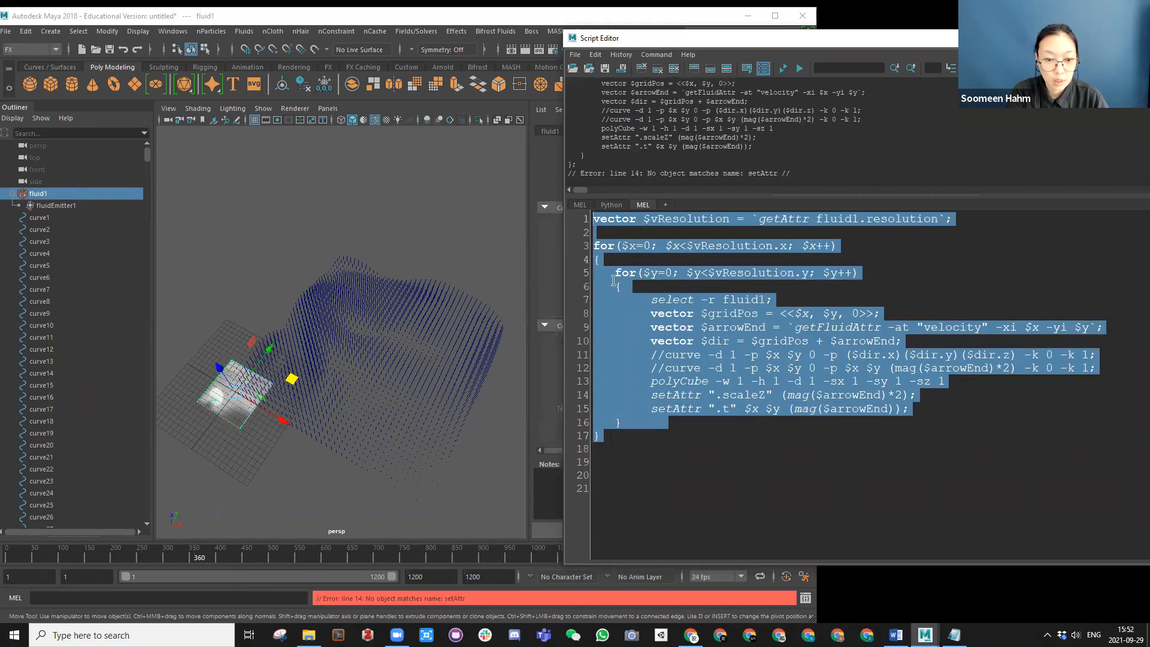
Step: Add the missing semicolon at the end of the polyCube command
{"action": "left_click", "coordinate": [728, 299]}
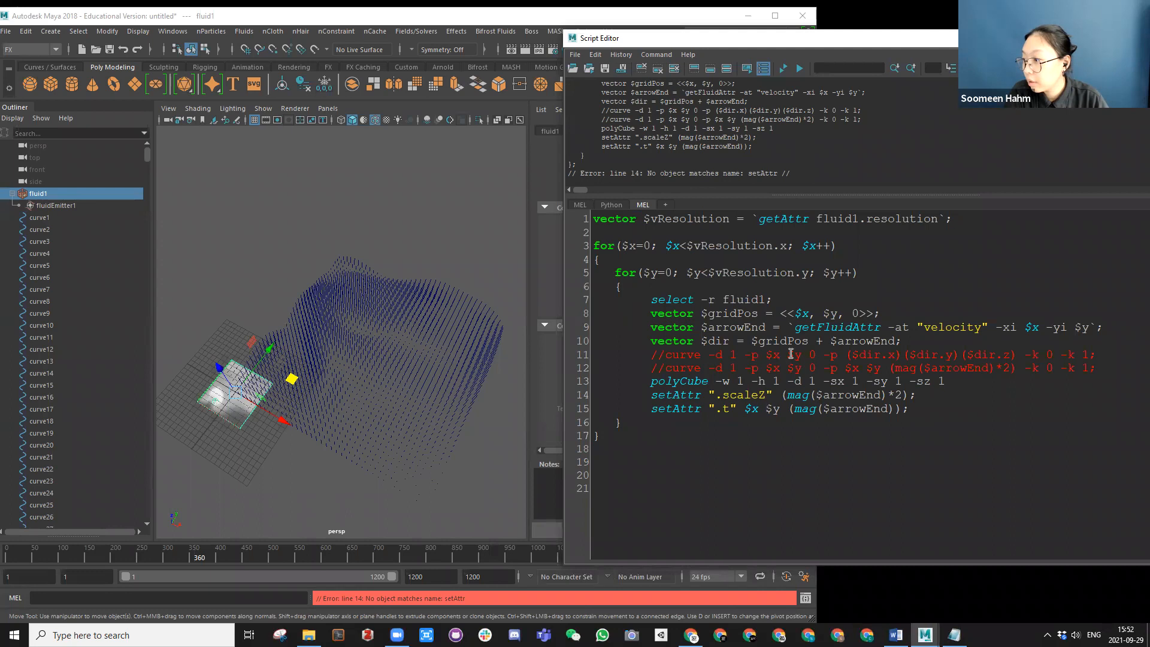
{"action": "left_click", "coordinate": [752, 395]}
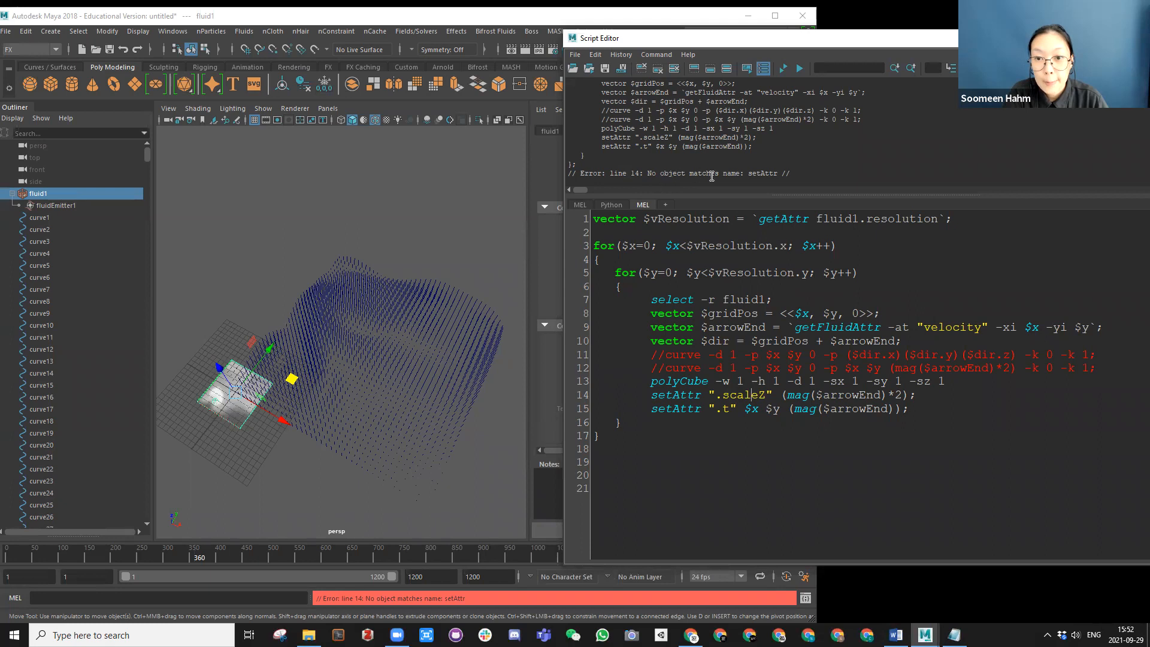
{"action": "left_click", "coordinate": [954, 383]}
{"action": "type", "text": ";"}
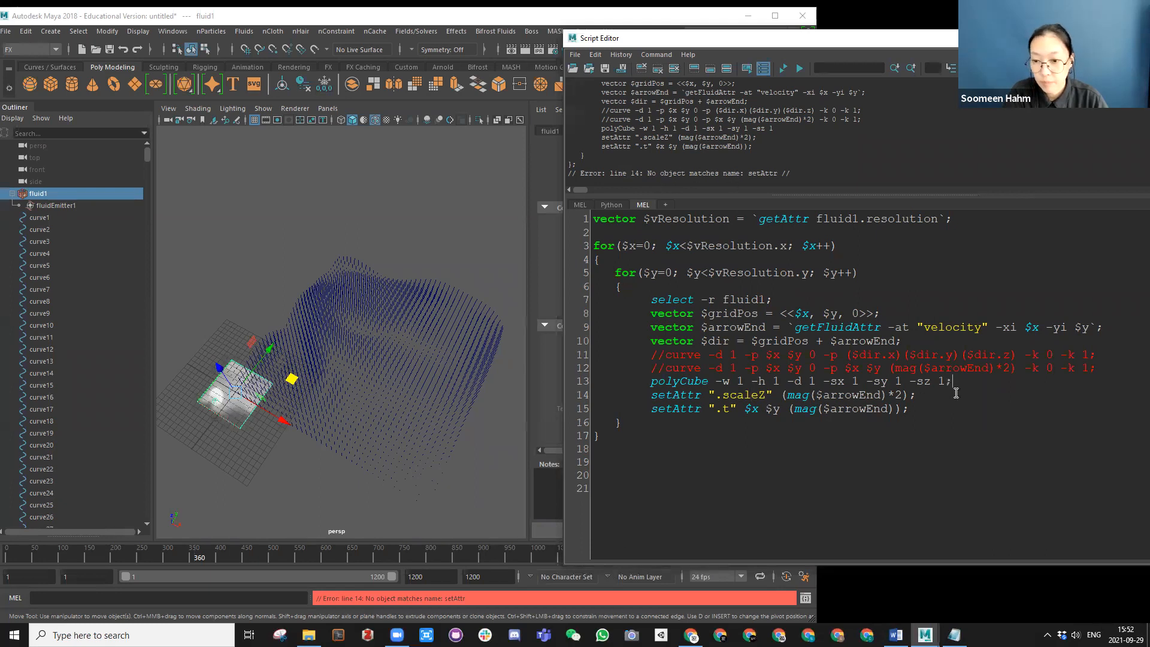
Step: Run the entire corrected script to generate a scaled cube at every fluid cell
{"action": "left_click", "coordinate": [614, 433]}
{"action": "left_click_drag", "start_coordinate": [615, 434], "coordinate": [587, 238]}
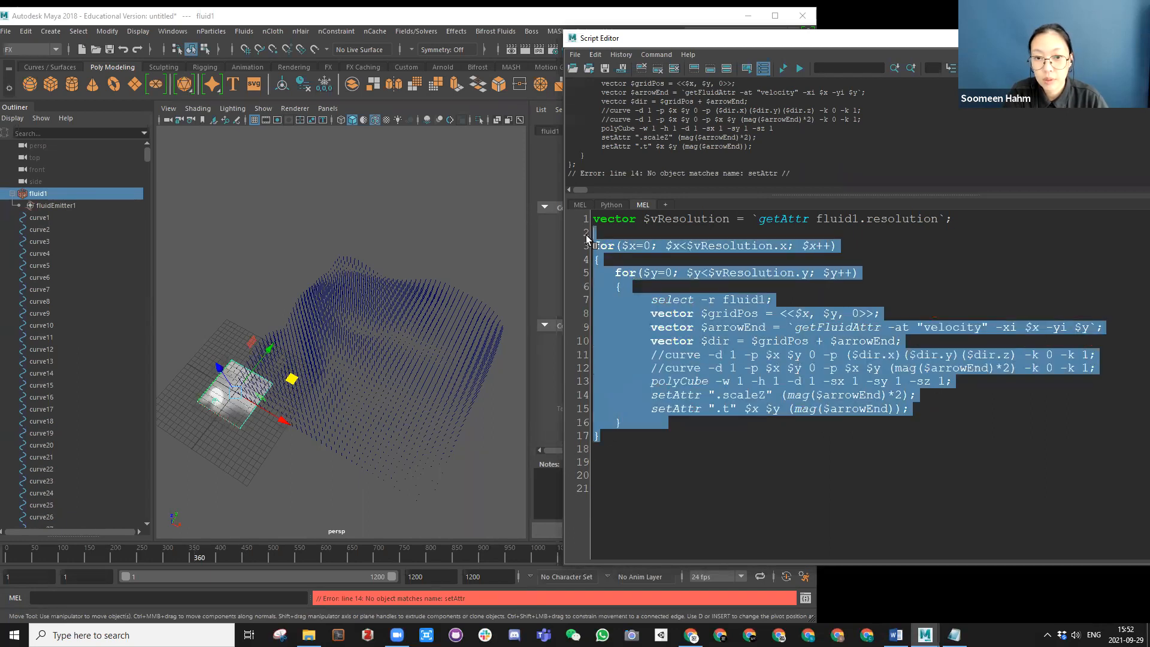
{"action": "left_click", "coordinate": [646, 528]}
{"action": "left_click_drag", "start_coordinate": [612, 434], "coordinate": [538, 96]}
{"action": "key", "text": "ctrl+Return"}
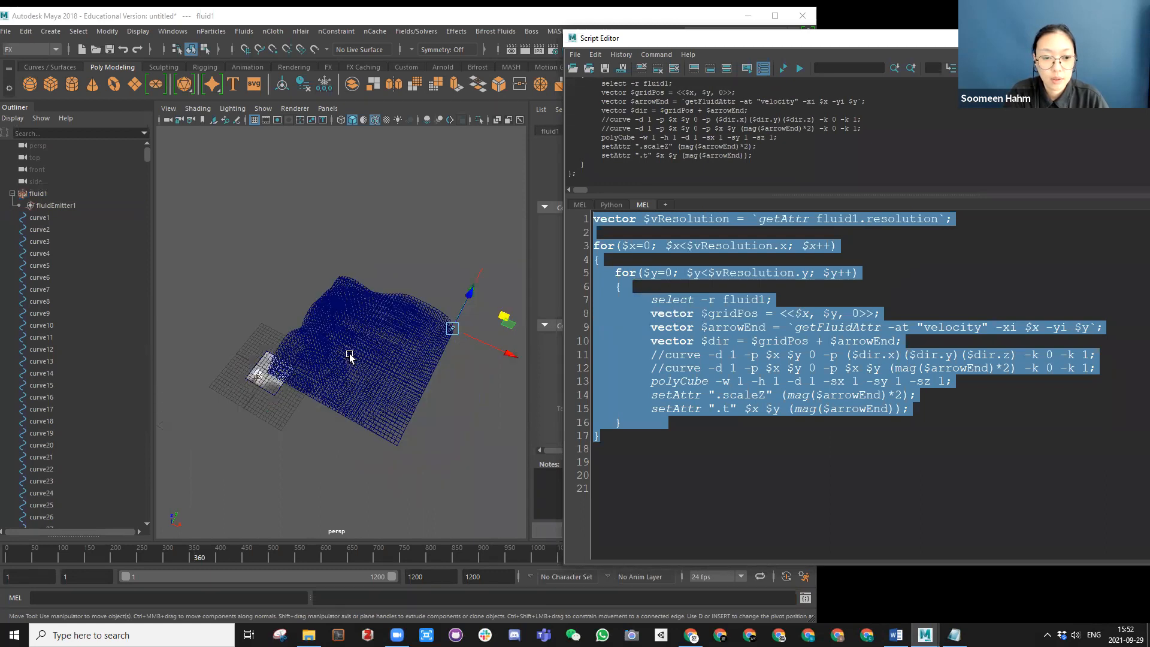
Step: Delete all generated curves and cubes, from curve1 through pCube1600, from the scene
{"action": "left_click_drag", "start_coordinate": [327, 346], "coordinate": [149, 395], "text": "alt"}
{"action": "middle_click_drag", "start_coordinate": [149, 395], "coordinate": [137, 501], "text": "alt"}
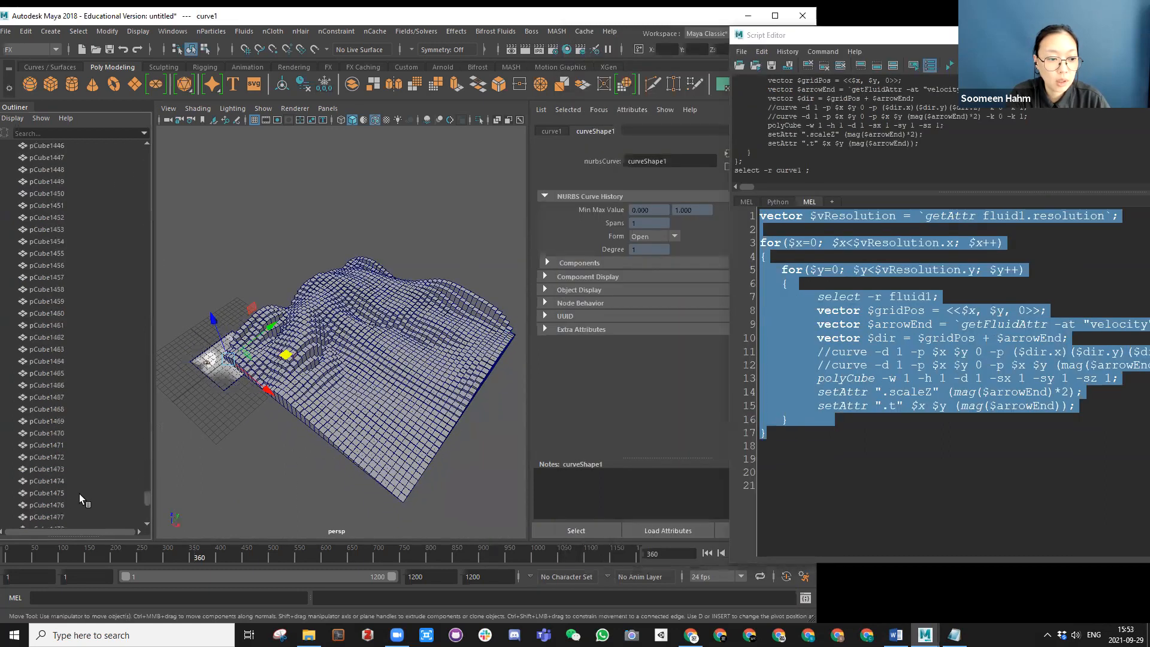
{"action": "scroll", "coordinate": [79, 494], "scroll_direction": "down", "scroll_amount": 20}
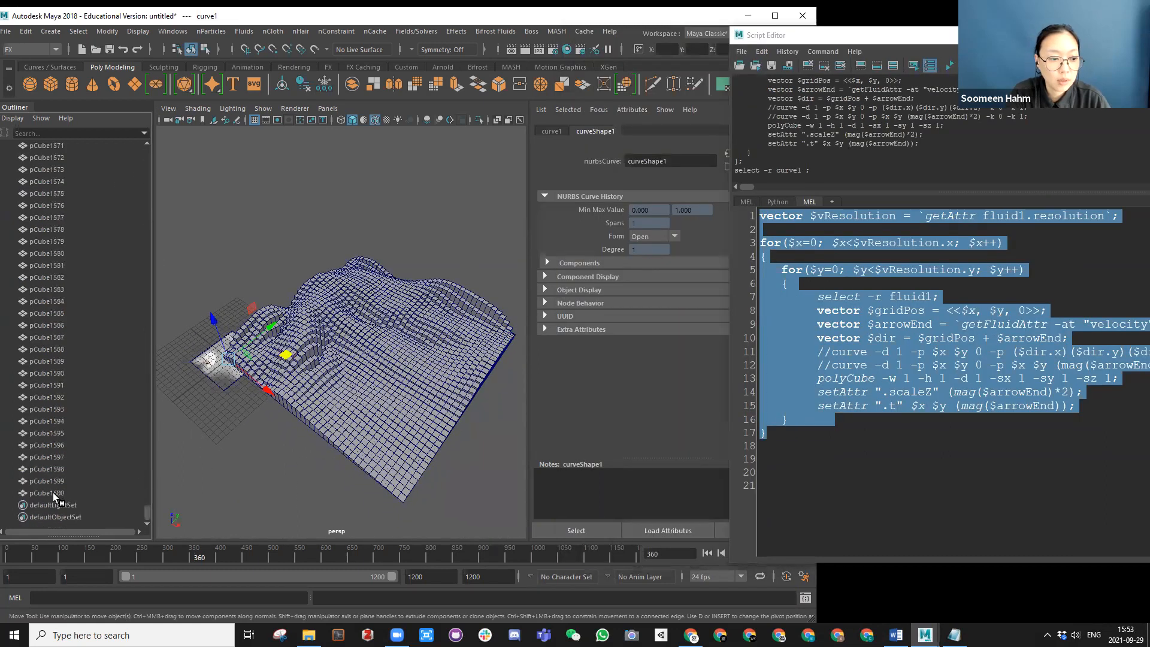
{"action": "left_click", "coordinate": [54, 490], "text": "shift"}
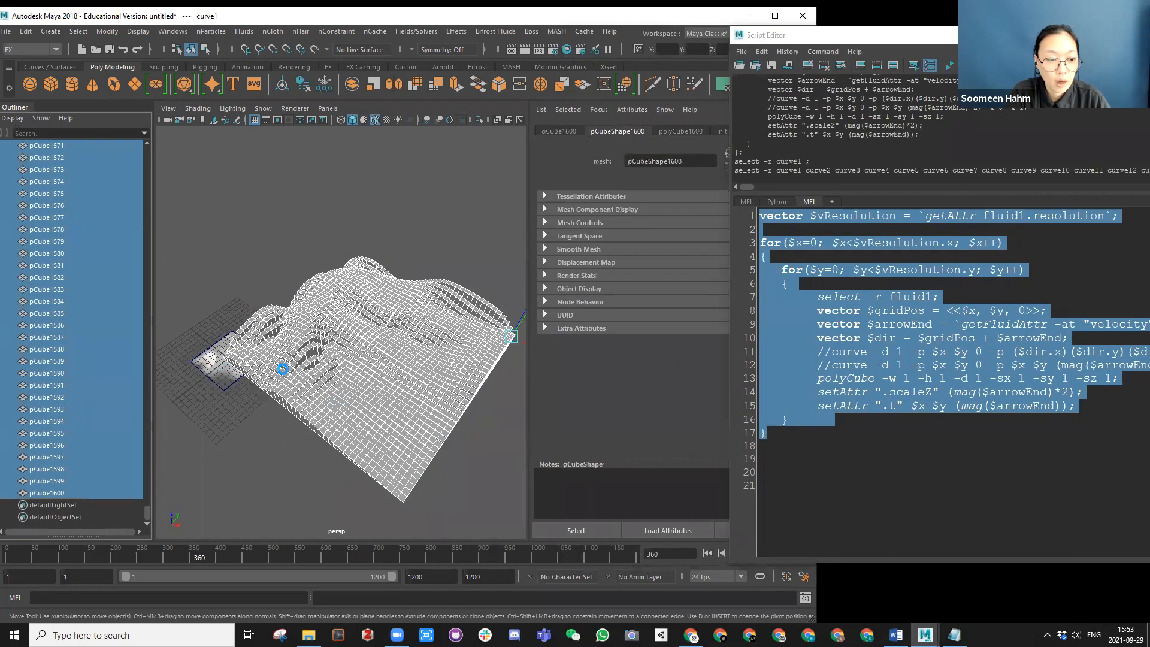
{"action": "key", "text": "Delete"}
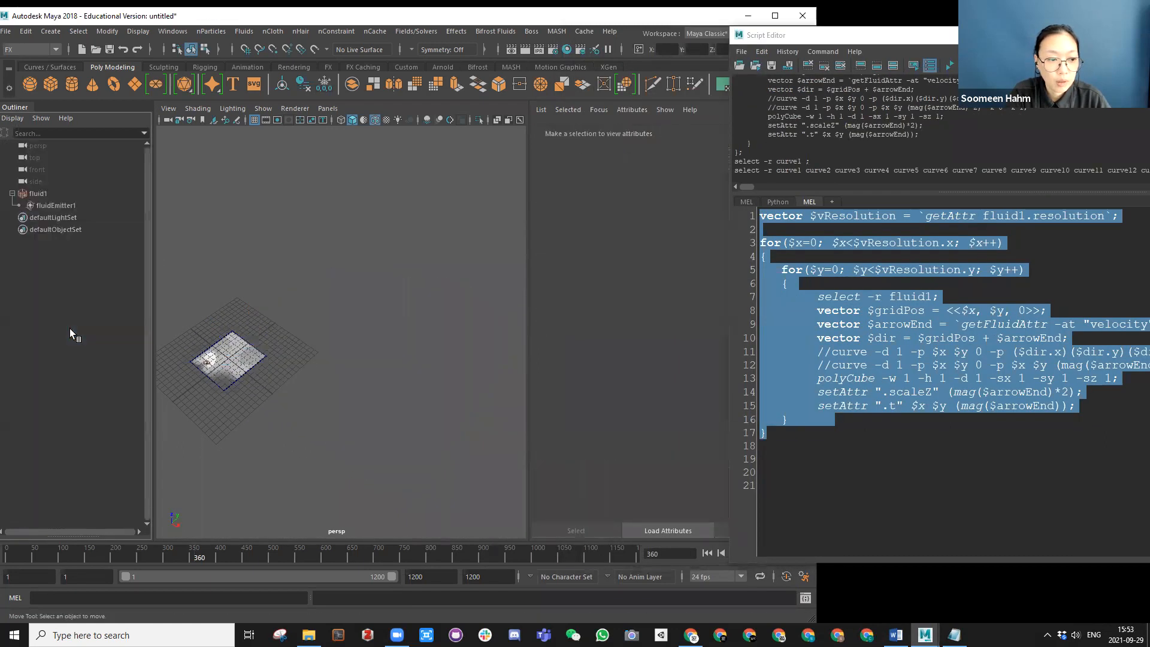
Step: Shorten the script window to uncover the playback controls, and replay the fluid simulation from frame 1, stopping at frame 242
{"action": "left_click", "coordinate": [844, 561]}
{"action": "left_click_drag", "start_coordinate": [844, 561], "coordinate": [841, 522]}
{"action": "left_click", "coordinate": [764, 552]}
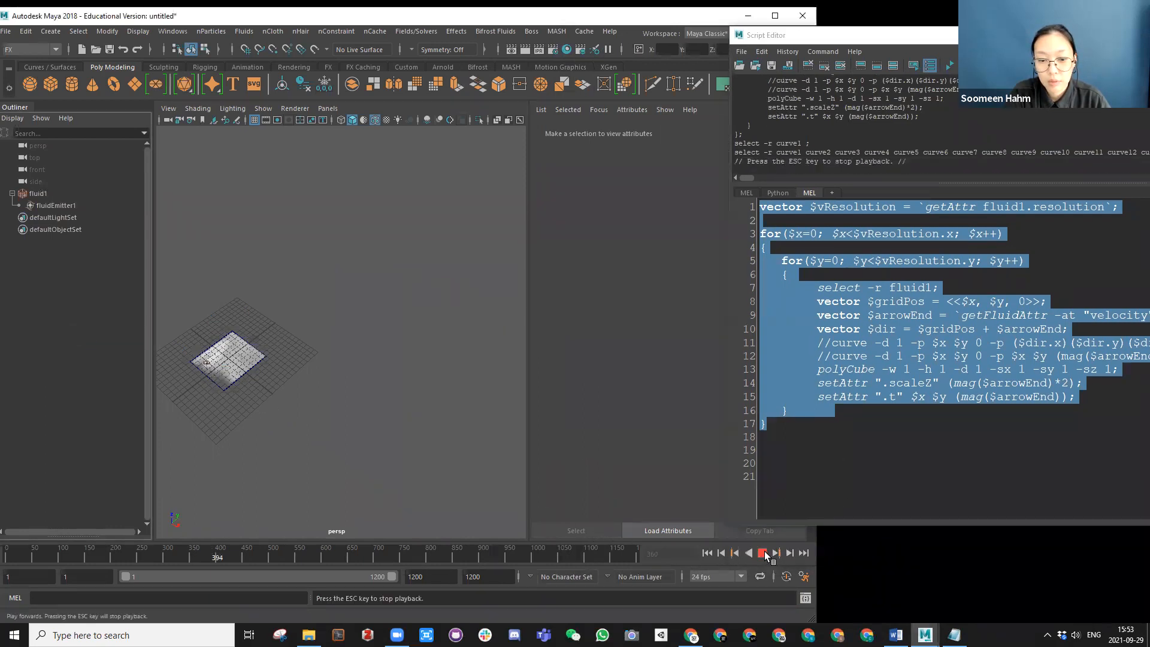
{"action": "left_click", "coordinate": [764, 552]}
{"action": "left_click", "coordinate": [707, 552]}
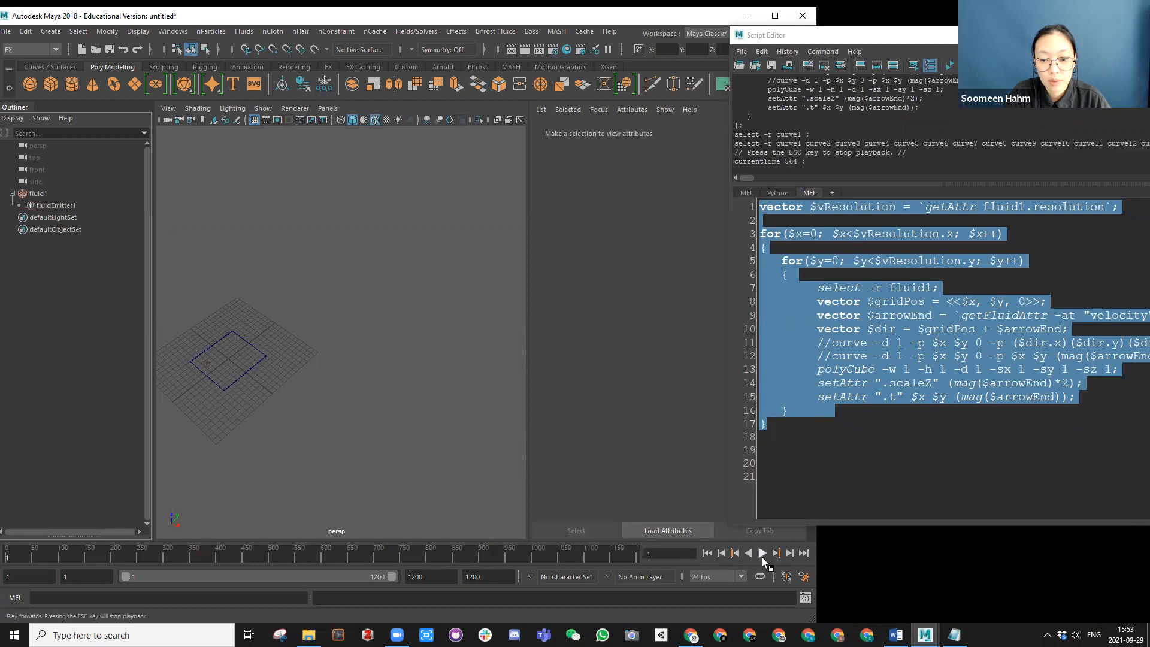
{"action": "left_click", "coordinate": [762, 553]}
{"action": "left_click", "coordinate": [761, 552]}
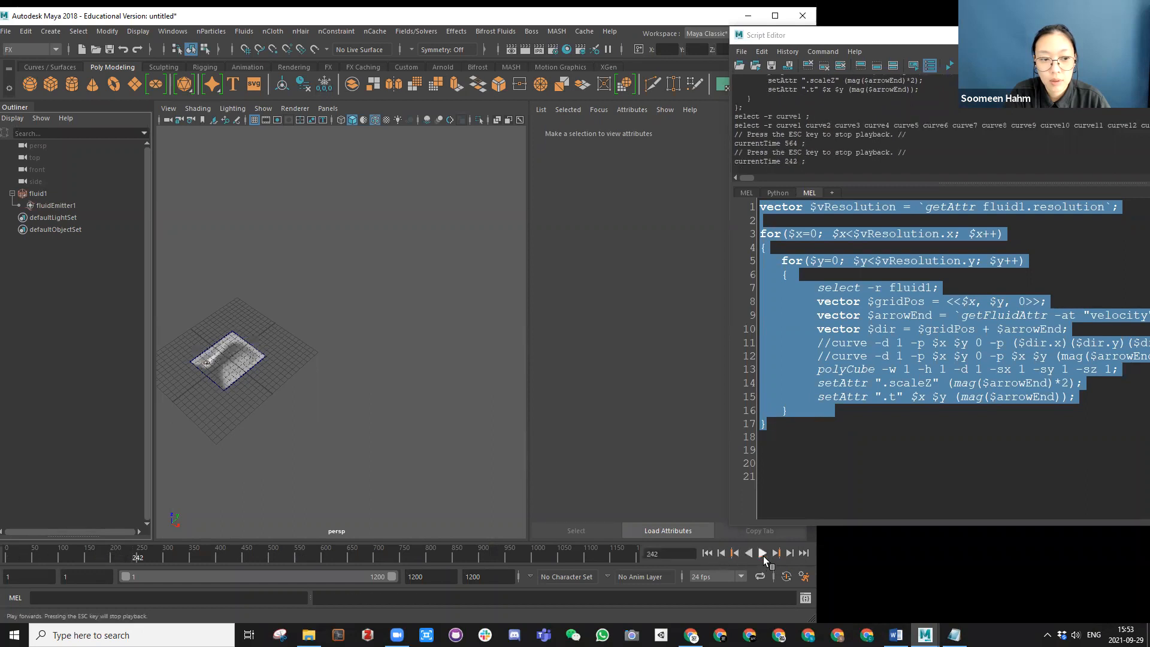
Step: Run the entire cube script again on the fluid state at frame 242
{"action": "left_click", "coordinate": [797, 438]}
{"action": "key", "text": "ctrl+a"}
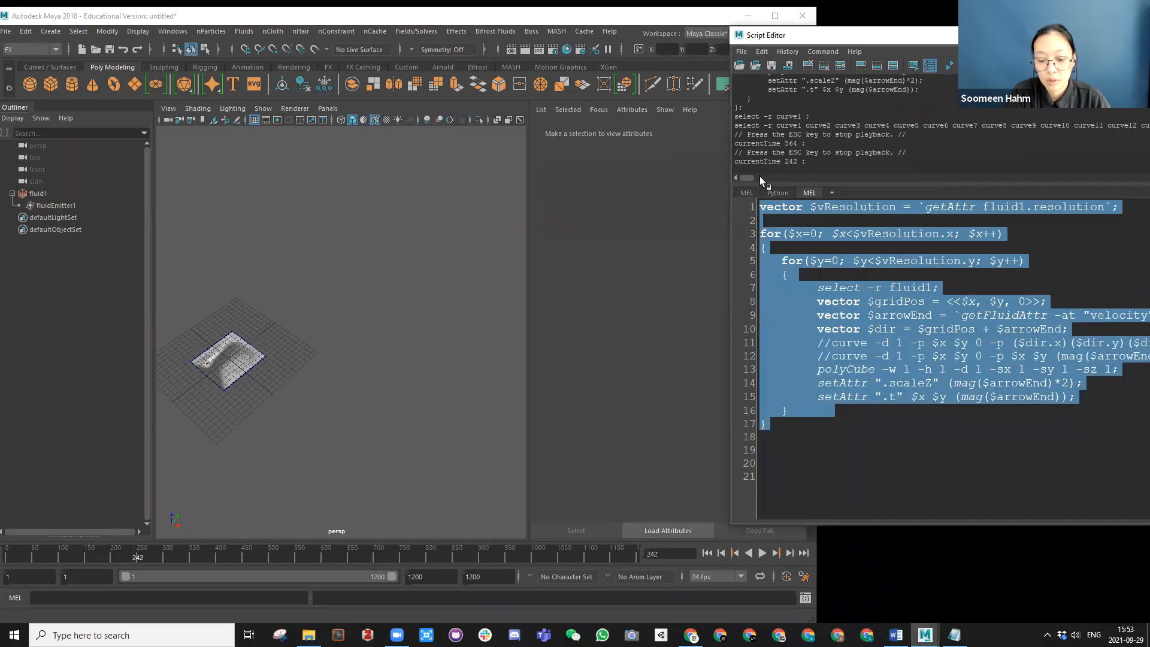
{"action": "key", "text": "ctrl+Return"}
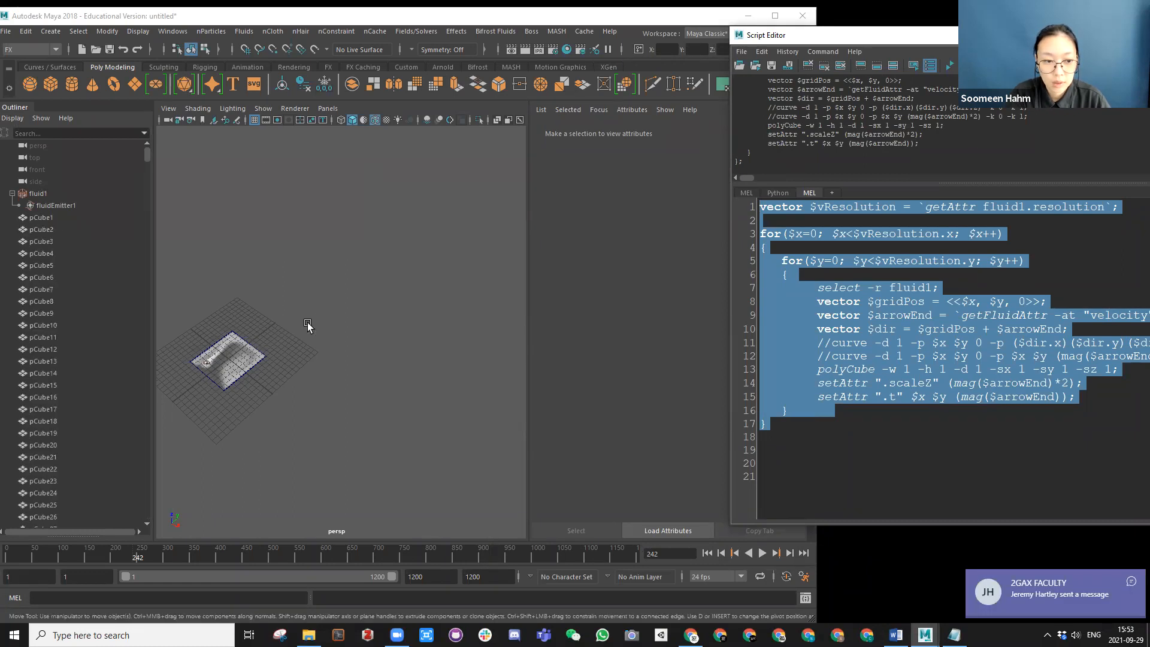
Step: Examine the regenerated cube field beside the fluid container from several angles and distances
{"action": "scroll", "coordinate": [314, 336], "scroll_direction": "up", "scroll_amount": 3}
{"action": "mouse_move", "coordinate": [315, 336]}
{"action": "left_mouse_down", "text": "alt"}
{"action": "mouse_move", "coordinate": [333, 401]}
{"action": "mouse_move", "coordinate": [339, 321]}
{"action": "mouse_move", "coordinate": [383, 386]}
{"action": "mouse_move", "coordinate": [300, 383]}
{"action": "mouse_move", "coordinate": [187, 320]}
{"action": "mouse_move", "coordinate": [383, 309]}
{"action": "mouse_move", "coordinate": [305, 326]}
{"action": "left_mouse_up", "text": "alt"}
{"action": "scroll", "coordinate": [305, 327], "scroll_direction": "down", "scroll_amount": 4}
{"action": "middle_click_drag", "start_coordinate": [465, 343], "coordinate": [477, 356], "text": "alt"}
{"action": "left_click_drag", "start_coordinate": [478, 356], "coordinate": [407, 386], "text": "alt"}
{"action": "left_click", "coordinate": [856, 398]}
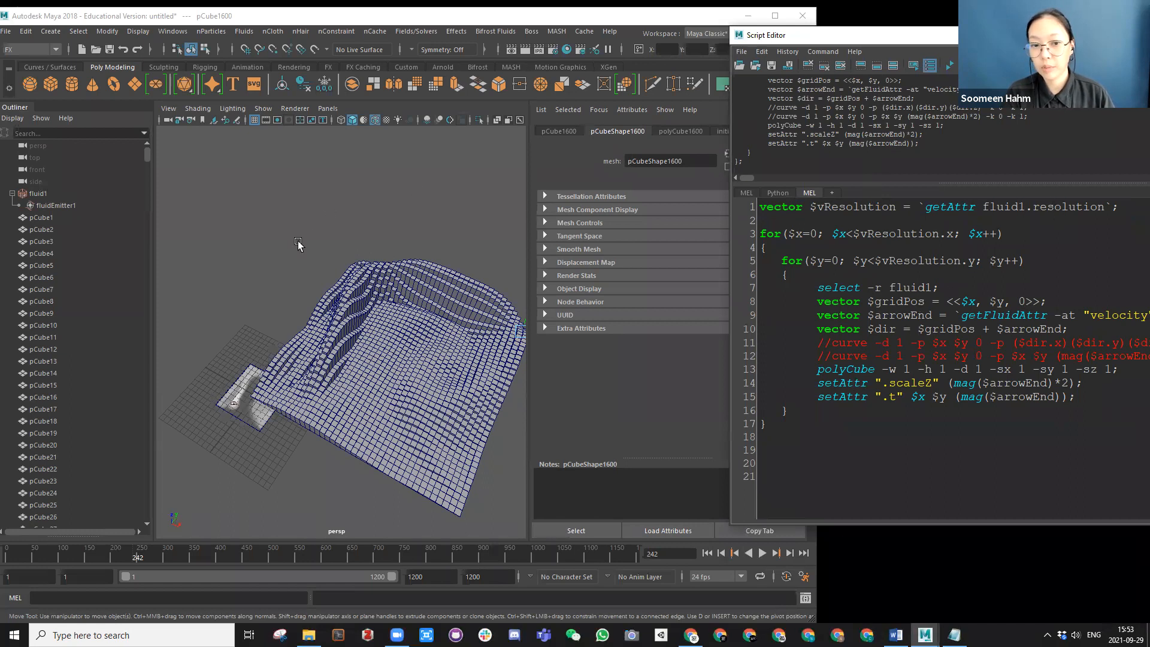
{"action": "left_click_drag", "start_coordinate": [376, 346], "coordinate": [349, 380], "text": "alt"}
{"action": "left_click_drag", "start_coordinate": [409, 338], "coordinate": [357, 392], "text": "alt"}
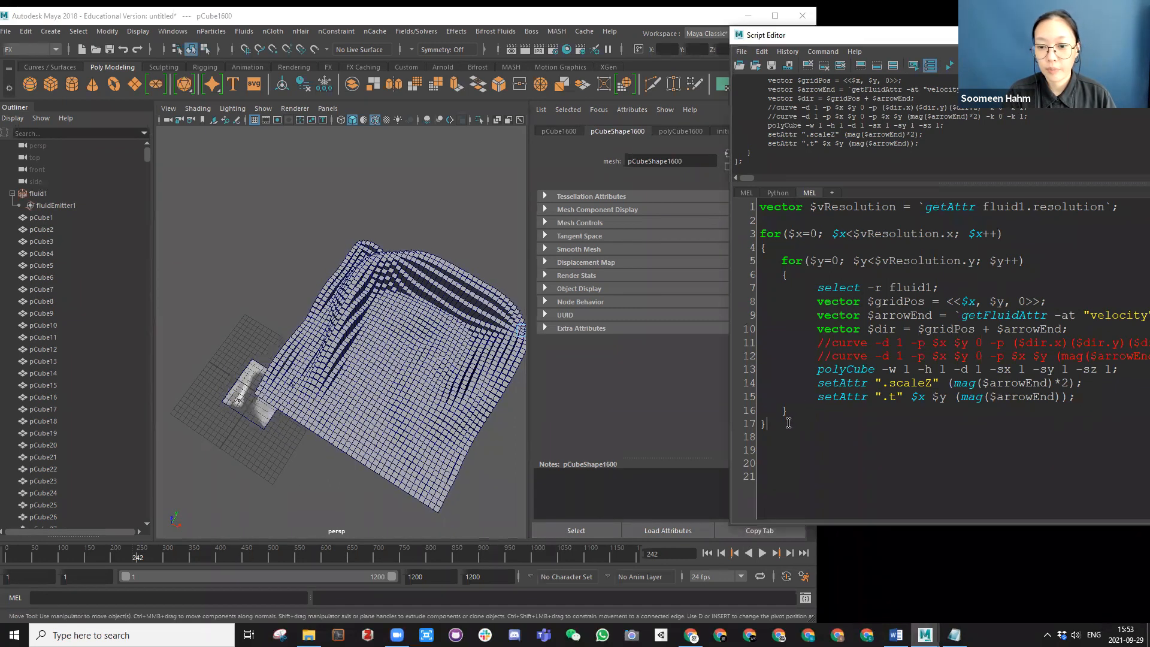
{"action": "left_click", "coordinate": [864, 385]}
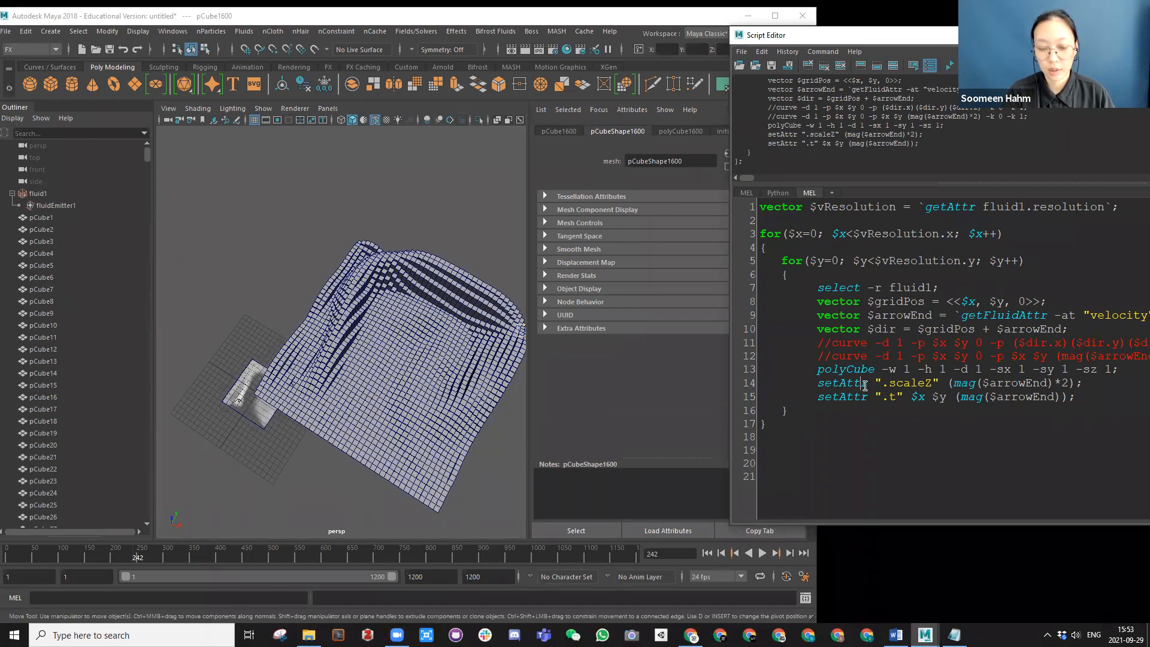
{"action": "key", "text": "ctrl+s"}
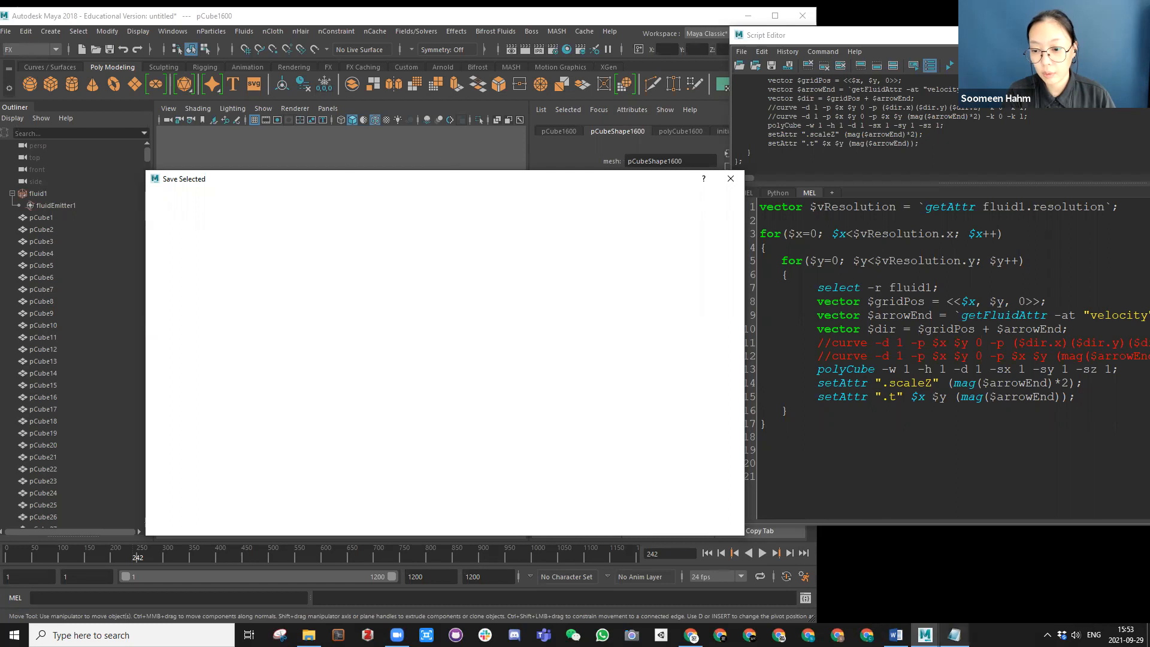
{"action": "mouse_move", "coordinate": [927, 634]}
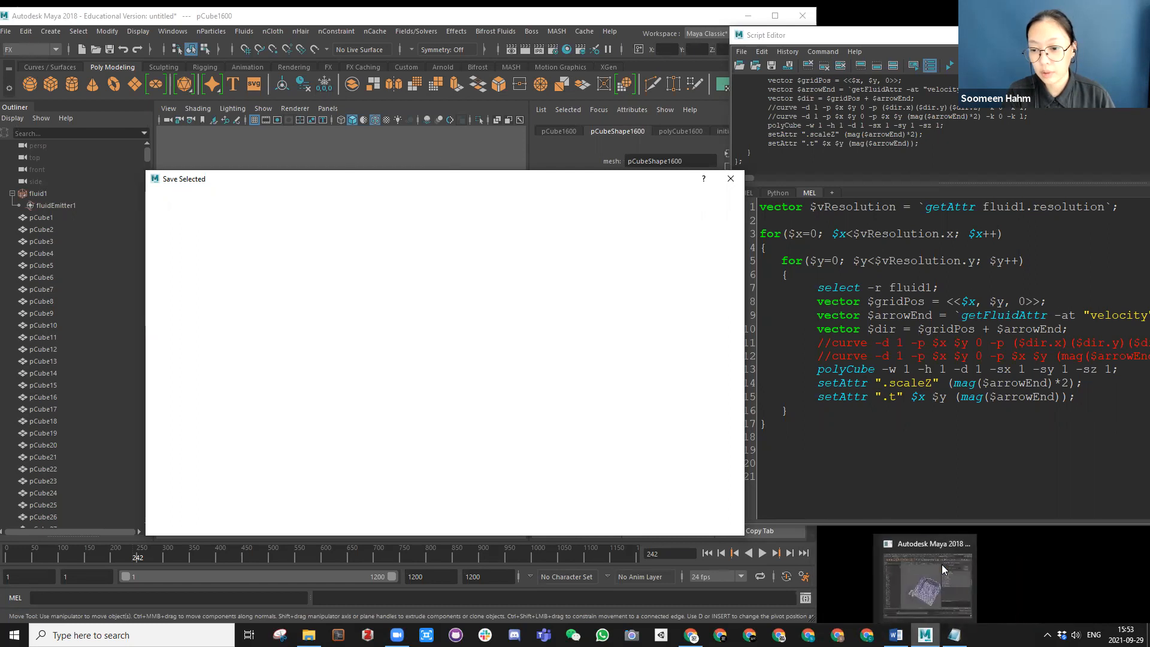
{"action": "left_click", "coordinate": [731, 179]}
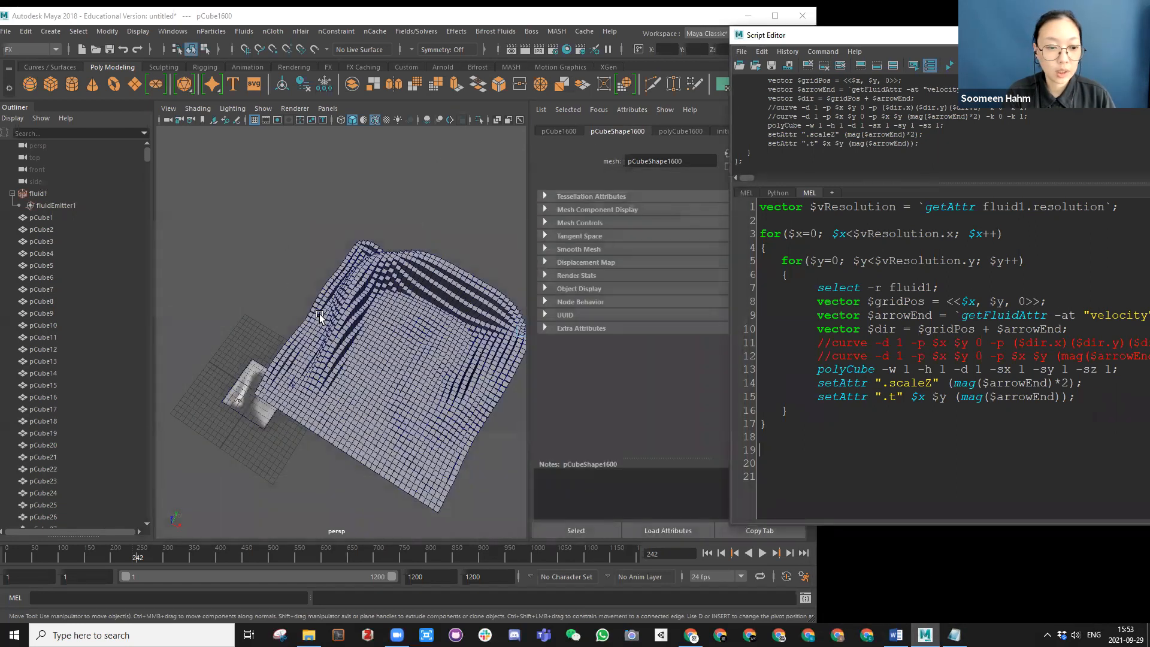
Step: Rearrange the Script Editor and the main Maya window to uncover the desktop icons
{"action": "left_click_drag", "start_coordinate": [842, 41], "coordinate": [605, 31]}
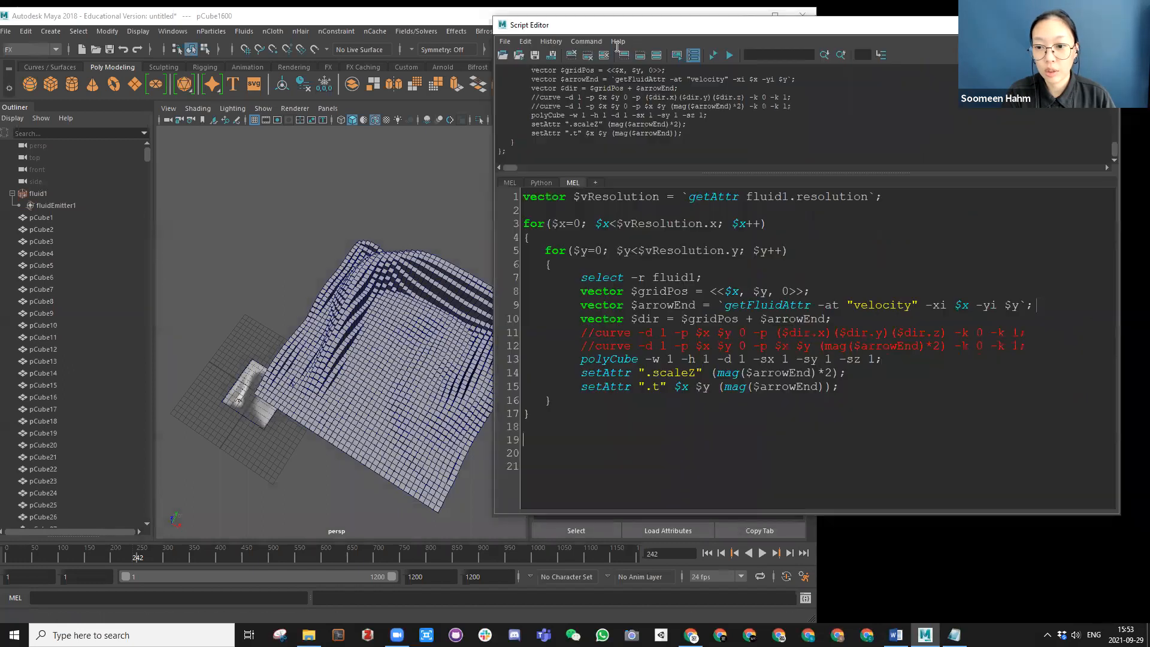
{"action": "left_click", "coordinate": [437, 16]}
{"action": "left_click_drag", "start_coordinate": [436, 16], "coordinate": [660, 16]}
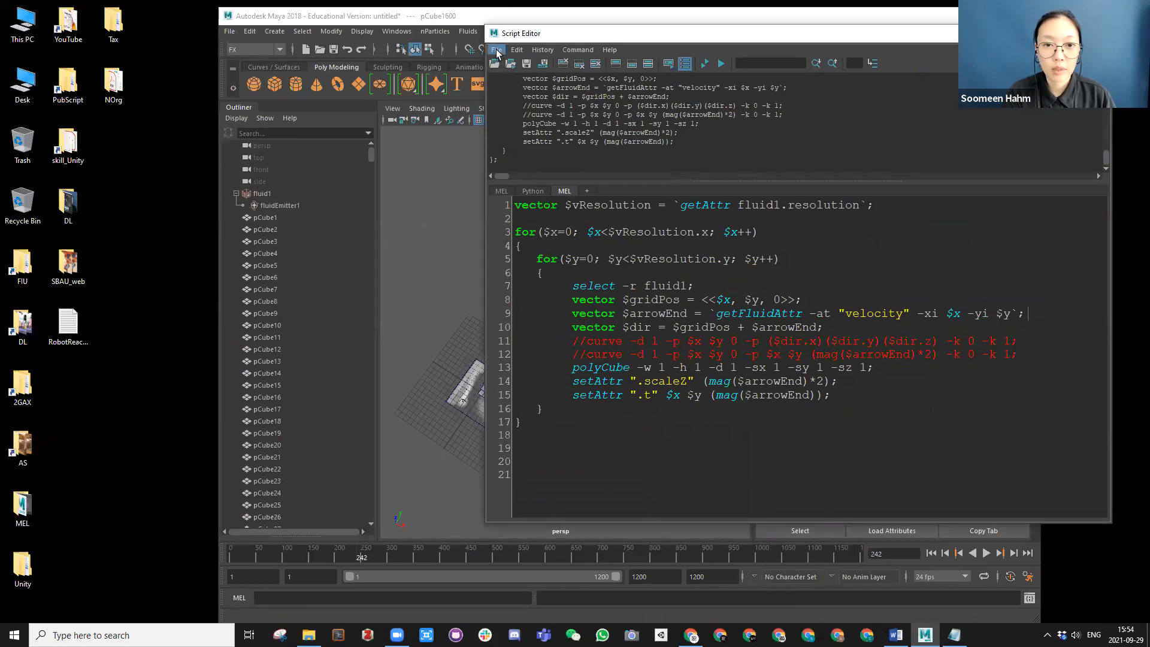
Step: Save the fluid cube script to the Desktop as FluidExtruder
{"action": "left_click", "coordinate": [527, 63]}
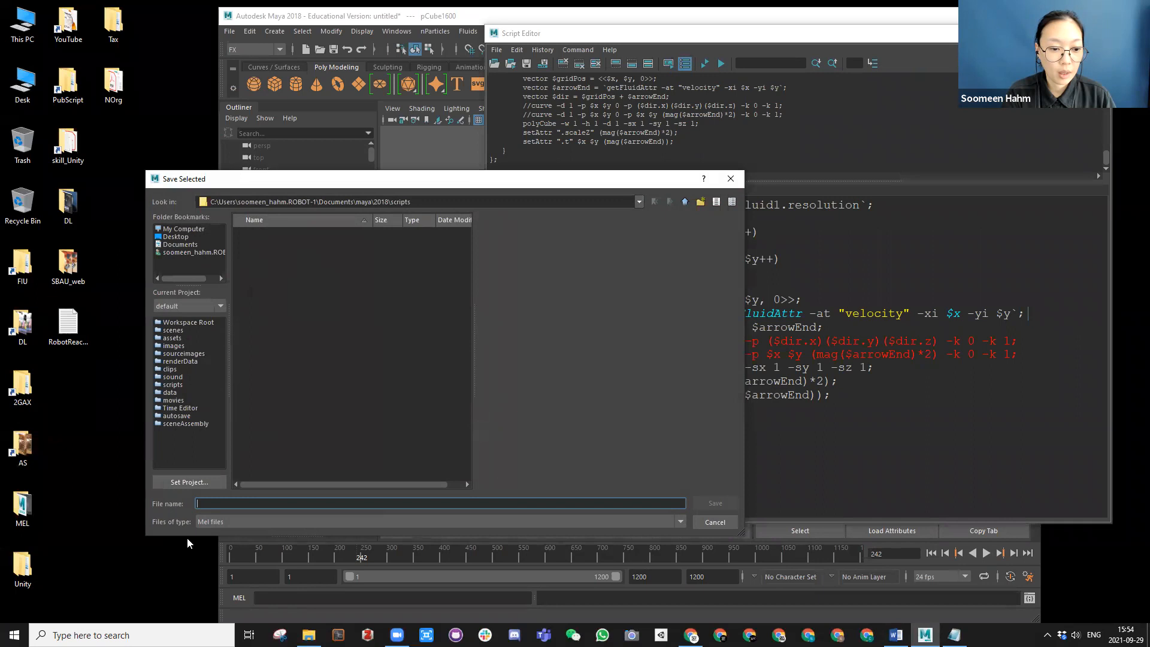
{"action": "left_click", "coordinate": [180, 237]}
{"action": "left_click_drag", "start_coordinate": [448, 179], "coordinate": [408, 186]}
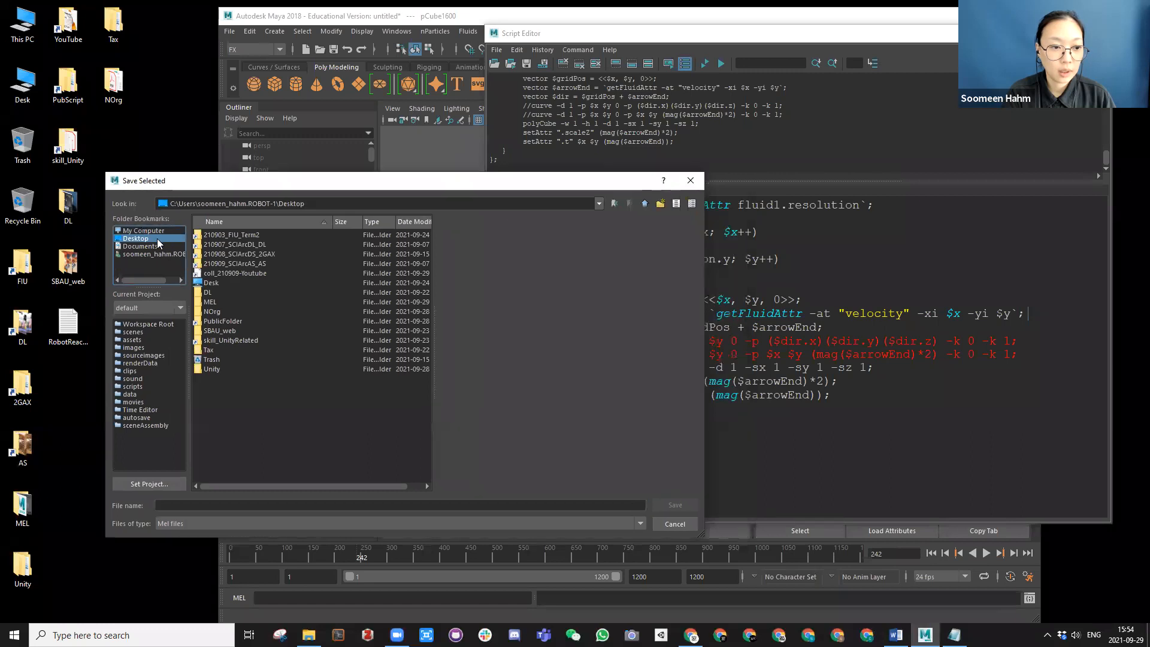
{"action": "left_click_drag", "start_coordinate": [235, 187], "coordinate": [271, 187]}
{"action": "left_click", "coordinate": [203, 509]}
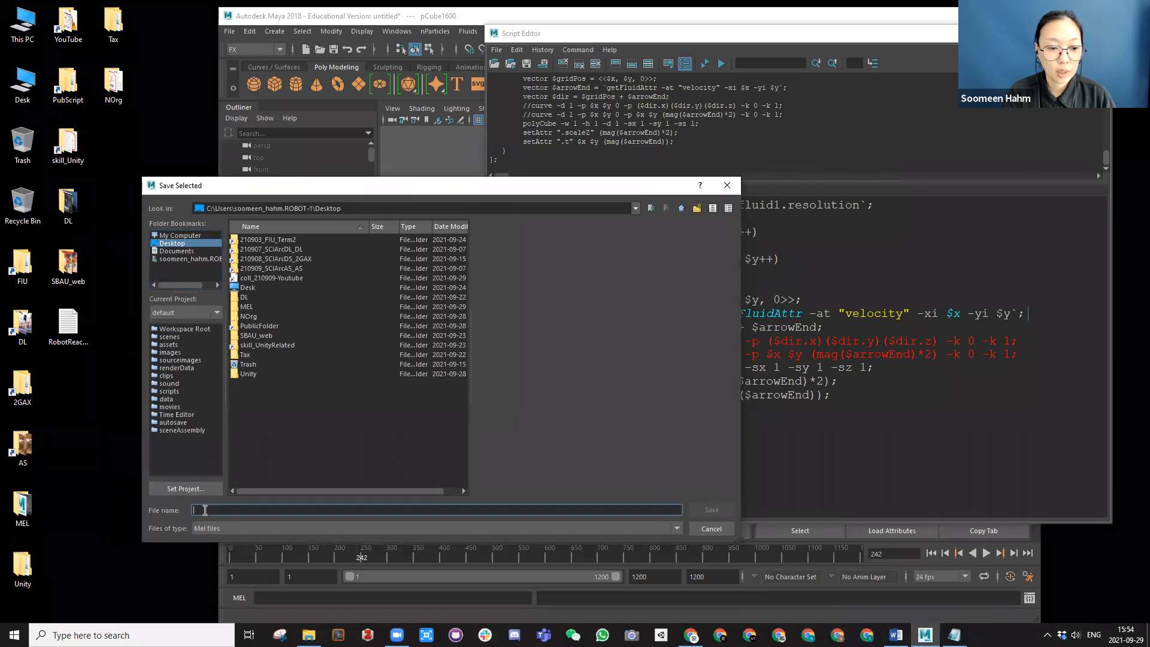
{"action": "type", "text": "FluidExtrud"}
{"action": "type", "text": "er"}
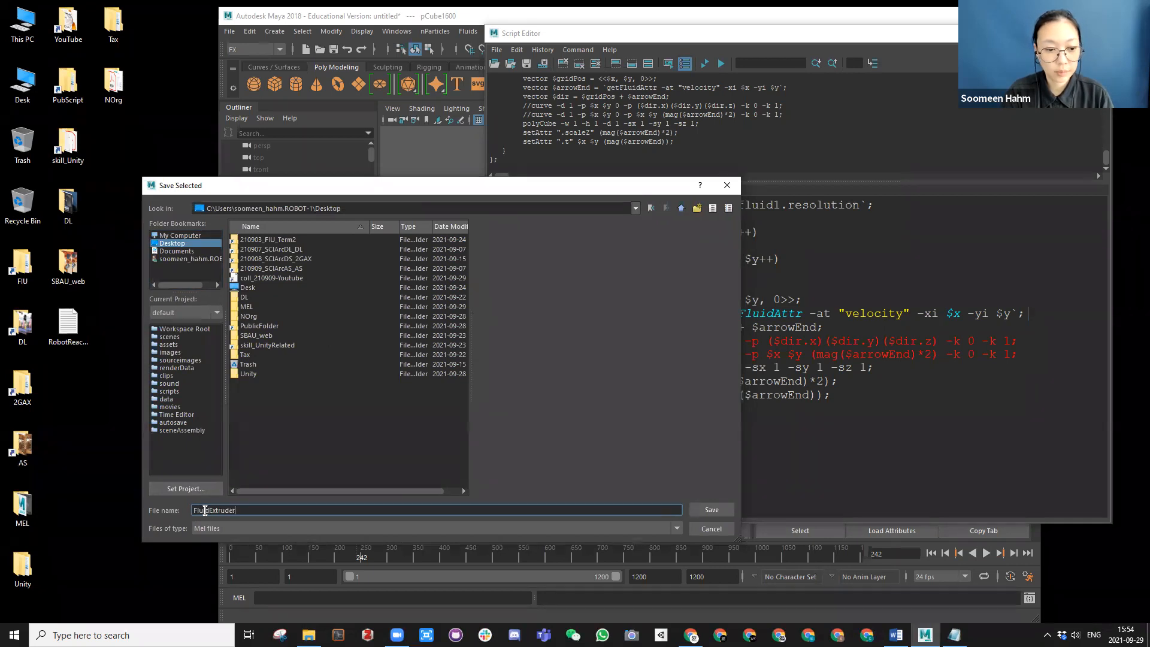
{"action": "key", "text": "Return"}
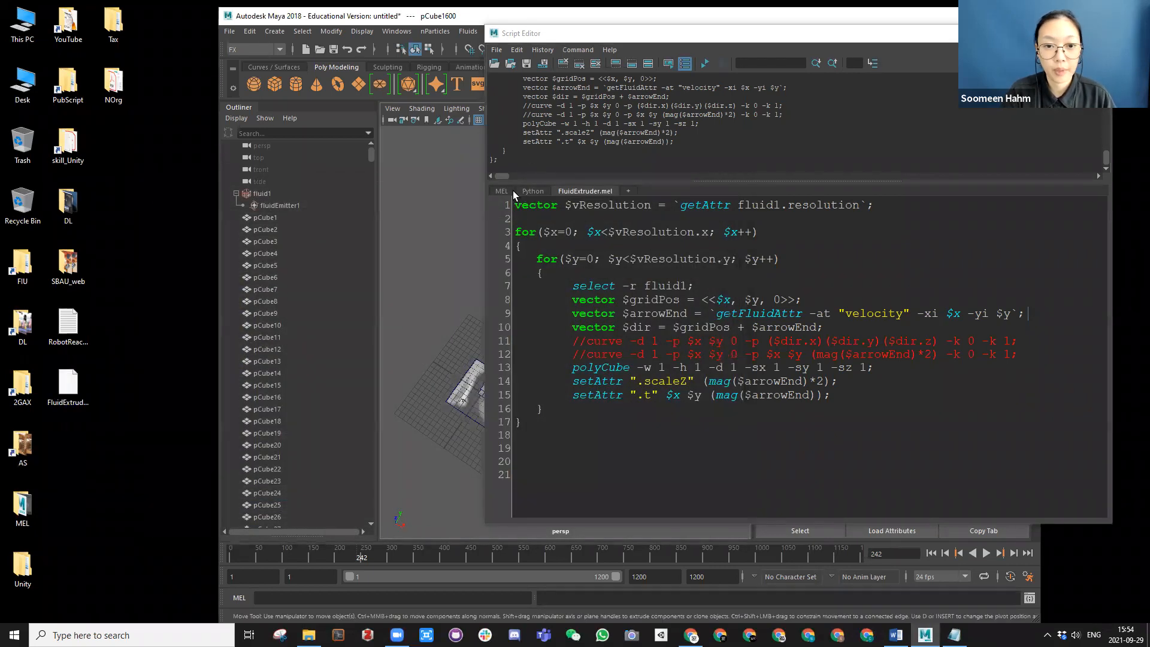
Step: Save the script in the first MEL tab, with the variable, vector and loop examples, to the Desktop as MelBasics
{"action": "left_click", "coordinate": [500, 191]}
{"action": "scroll", "coordinate": [699, 341], "scroll_direction": "up", "scroll_amount": 15}
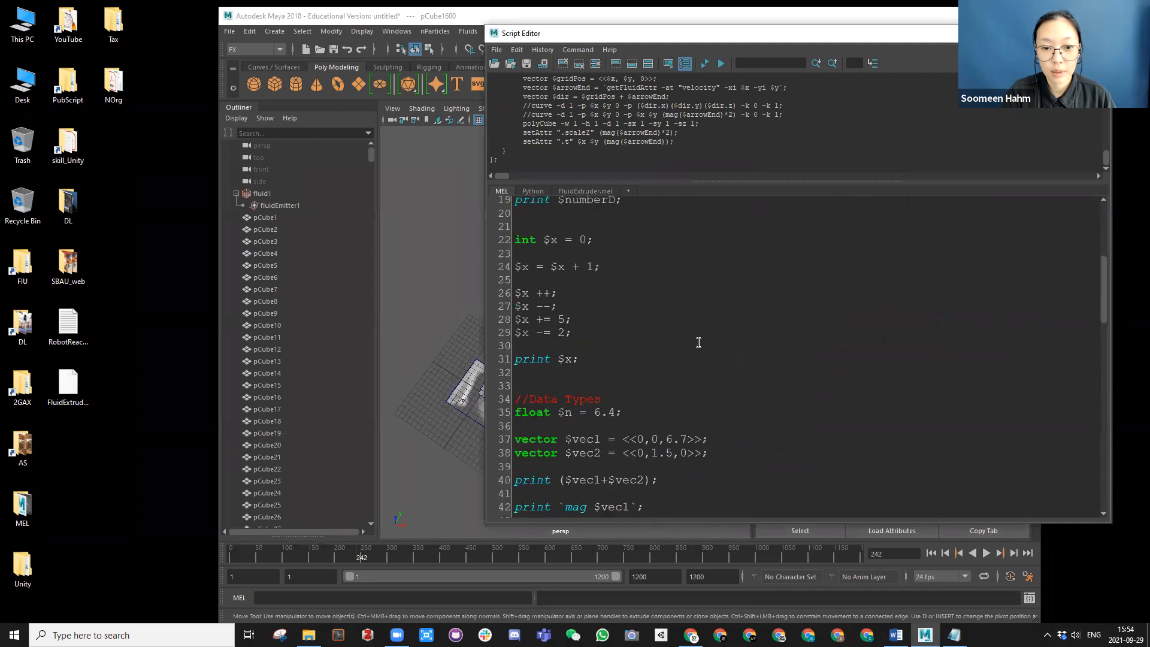
{"action": "scroll", "coordinate": [595, 328], "scroll_direction": "down", "scroll_amount": 20}
{"action": "scroll", "coordinate": [671, 264], "scroll_direction": "up", "scroll_amount": 8}
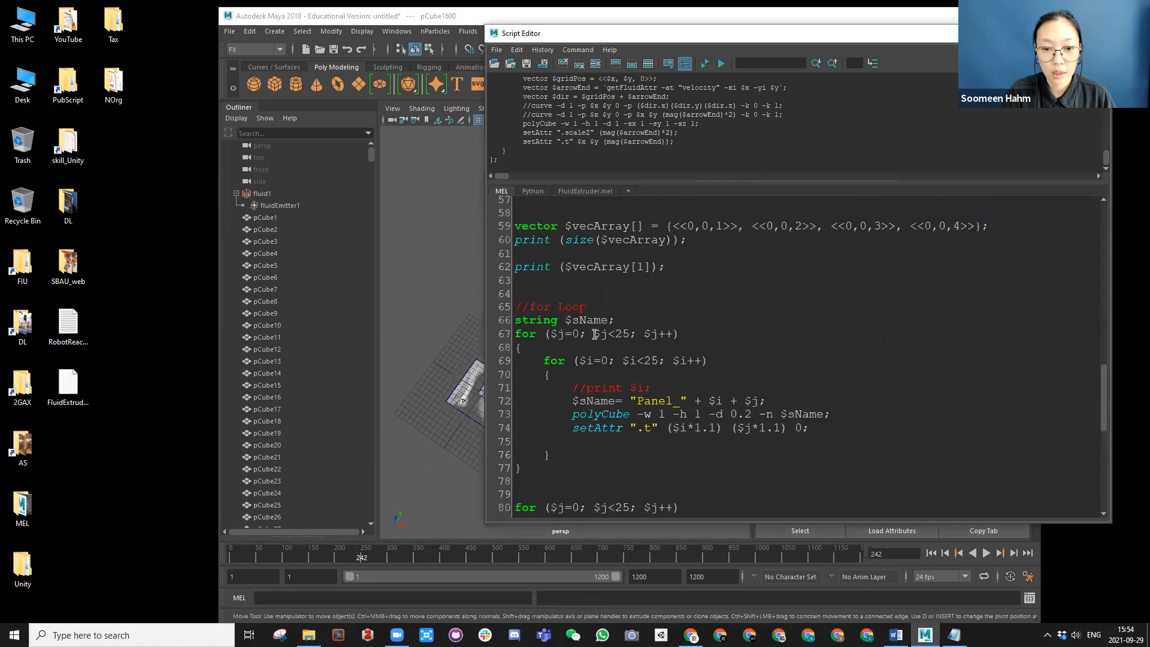
{"action": "left_click", "coordinate": [496, 50]}
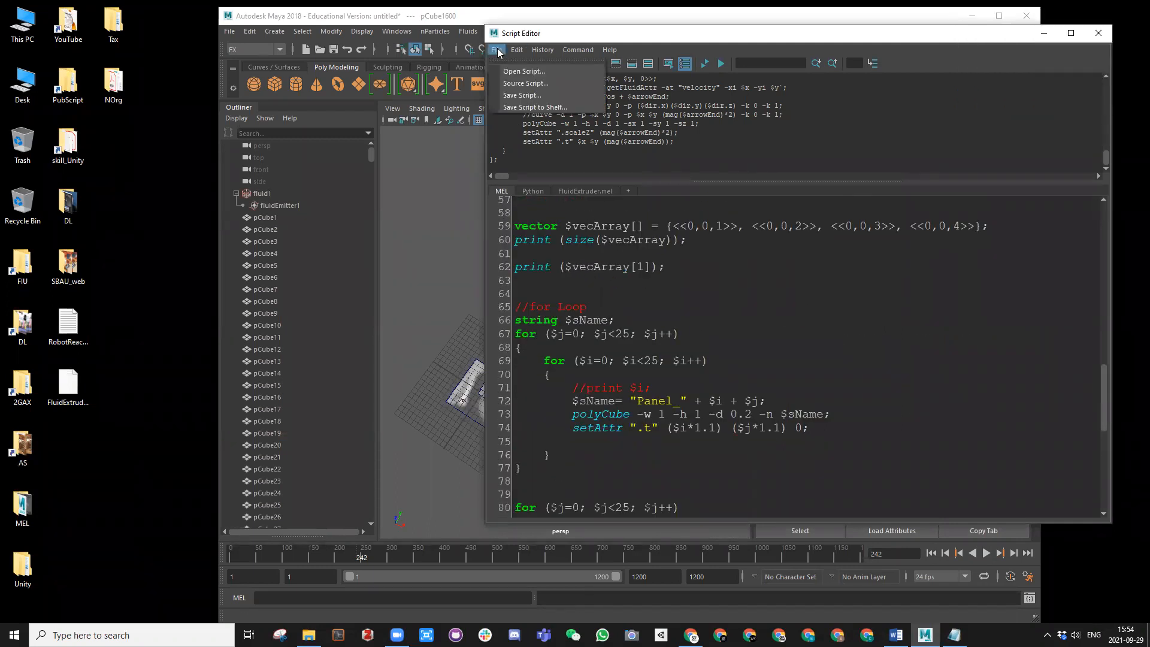
{"action": "left_click", "coordinate": [522, 95]}
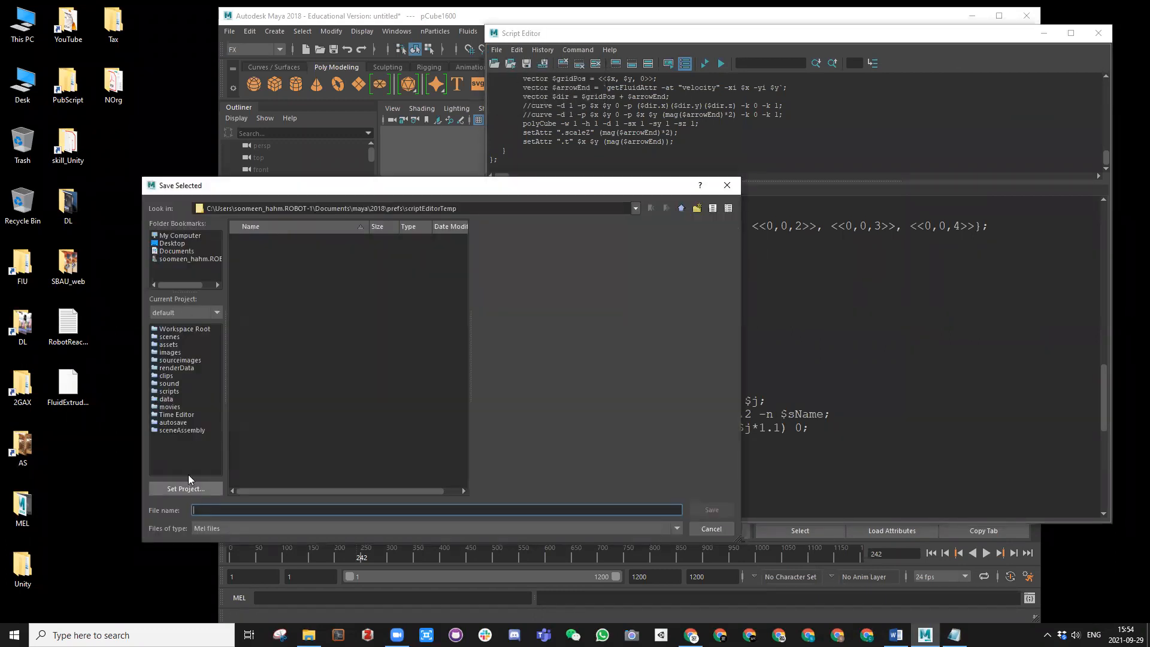
{"action": "left_click", "coordinate": [175, 243]}
{"action": "left_click", "coordinate": [204, 510]}
{"action": "type", "text": "Me"}
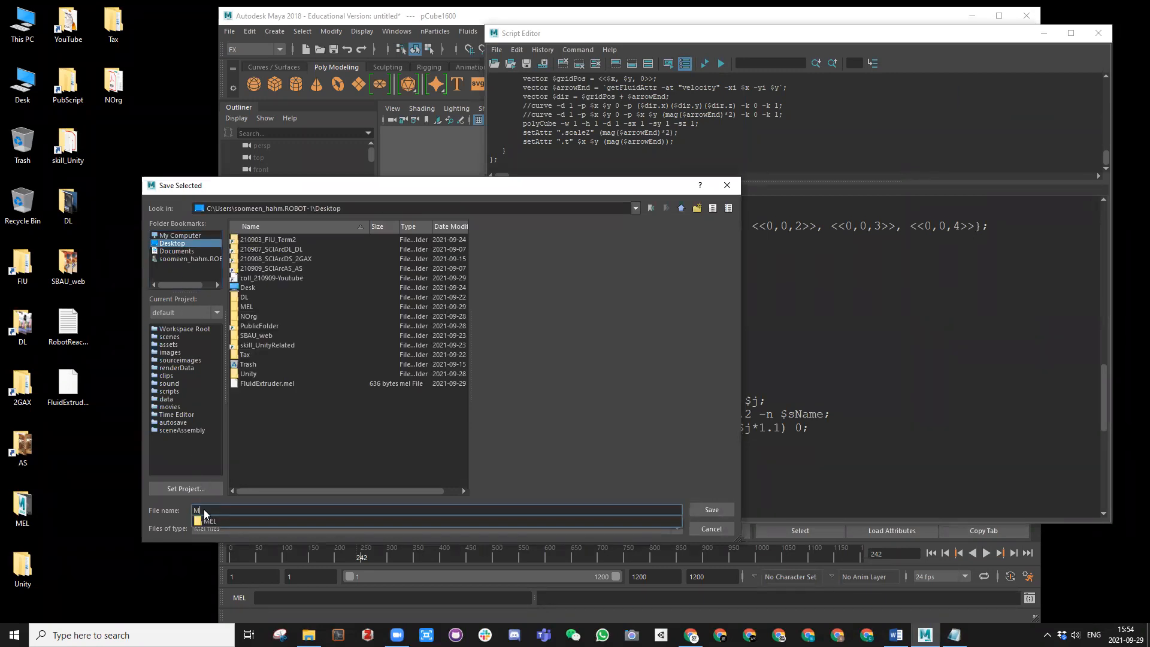
{"action": "type", "text": "l"}
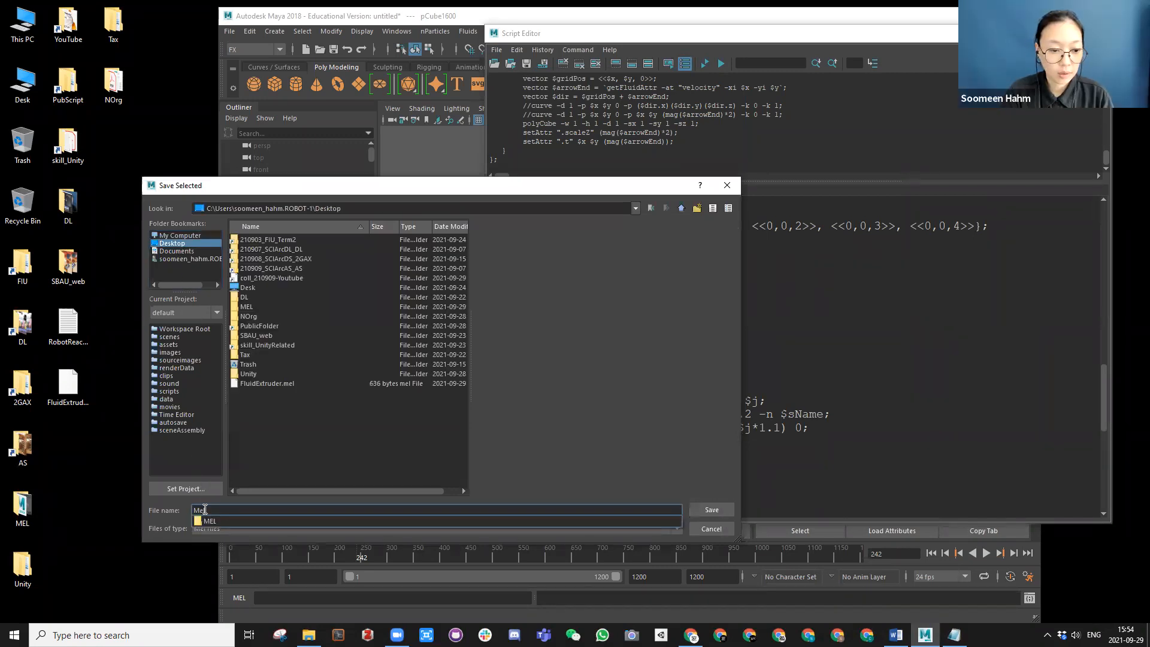
{"action": "type", "text": "Ba"}
{"action": "type", "text": "sics"}
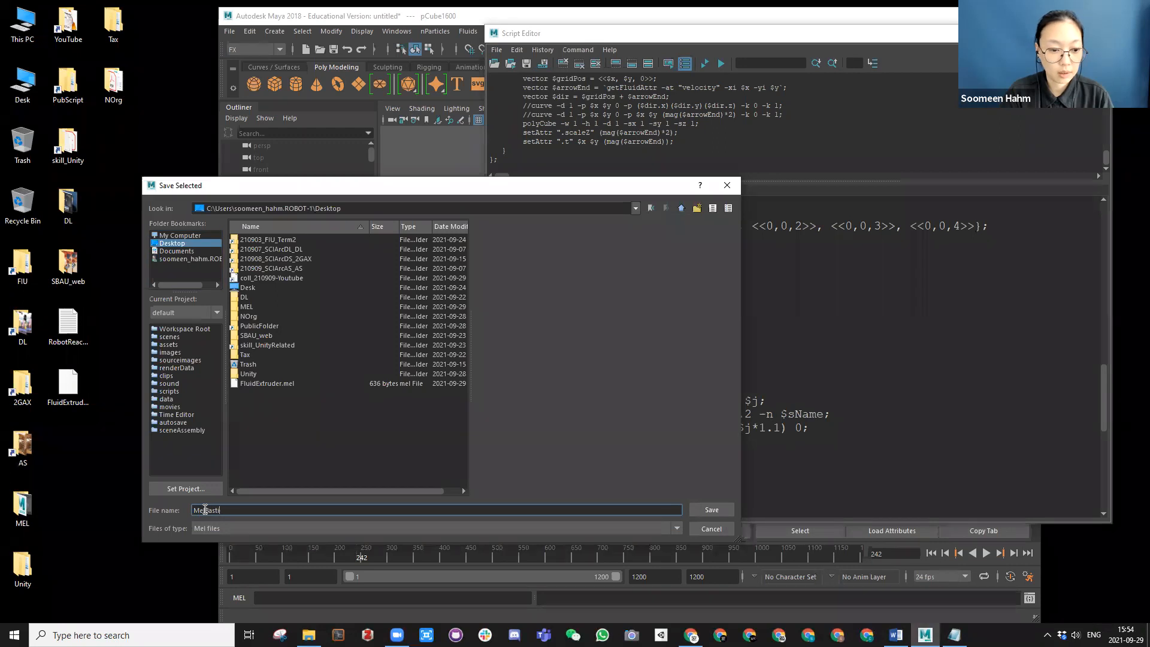
{"action": "key", "text": "Return"}
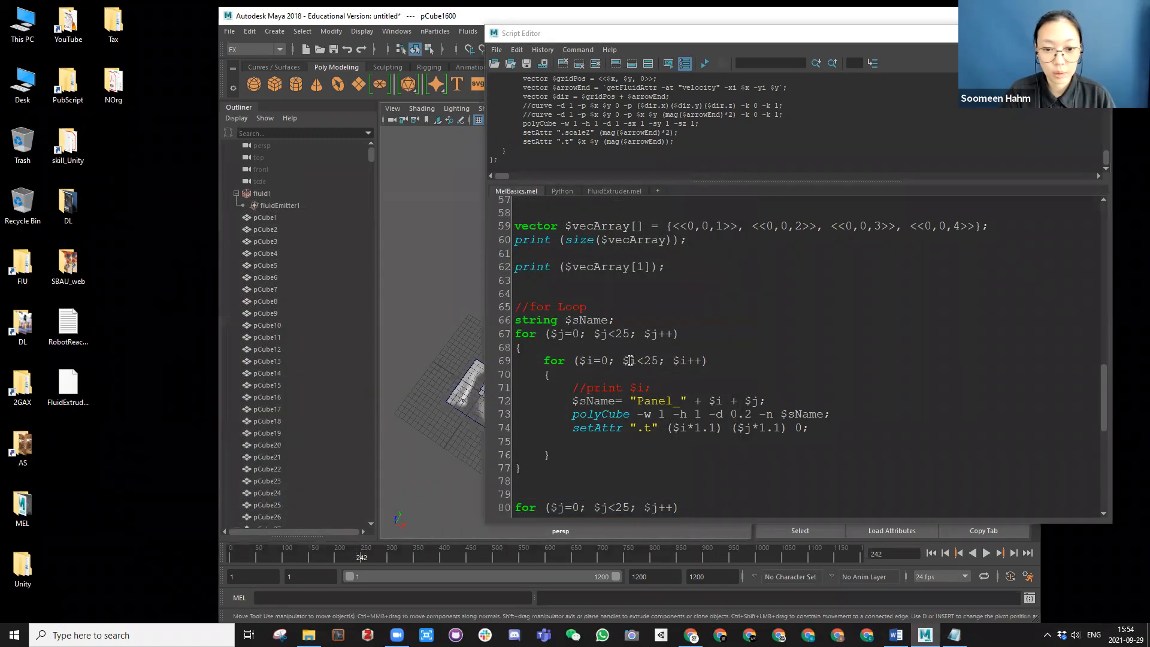
Step: Review the MelBasics script from its loops back up to the variable declarations, and compare it with the FluidExtruder script
{"action": "scroll", "coordinate": [651, 302], "scroll_direction": "up", "scroll_amount": 5}
{"action": "scroll", "coordinate": [652, 306], "scroll_direction": "down", "scroll_amount": 8}
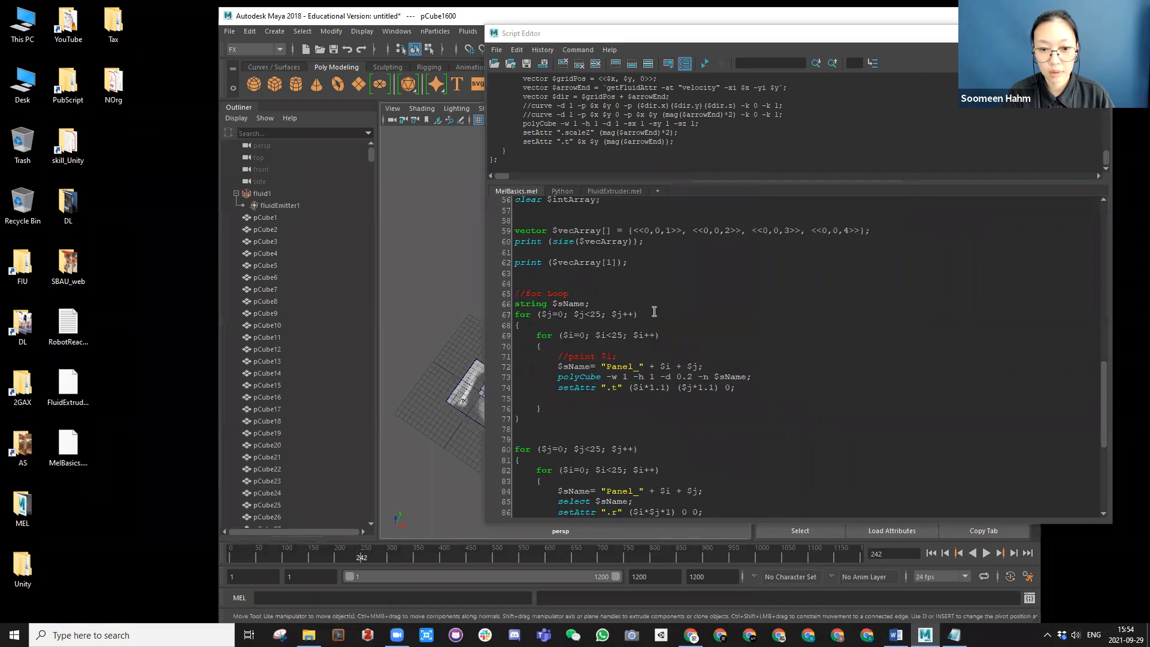
{"action": "scroll", "coordinate": [652, 319], "scroll_direction": "up", "scroll_amount": 20}
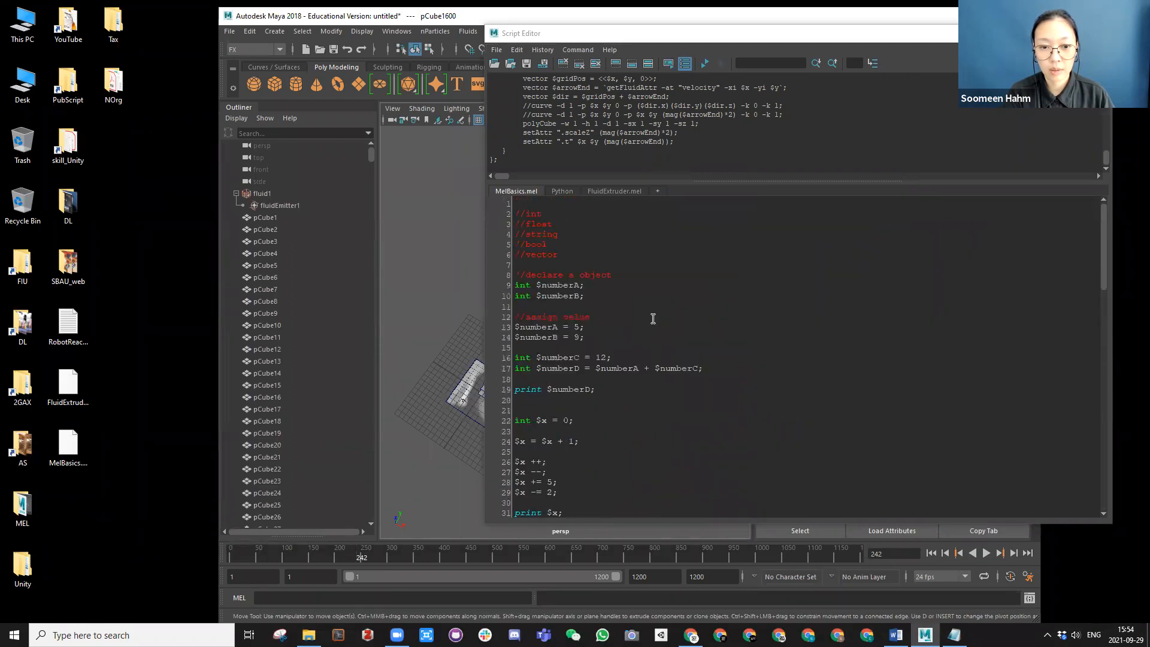
{"action": "left_click", "coordinate": [266, 194]}
{"action": "left_click_drag", "start_coordinate": [651, 38], "coordinate": [660, 48]}
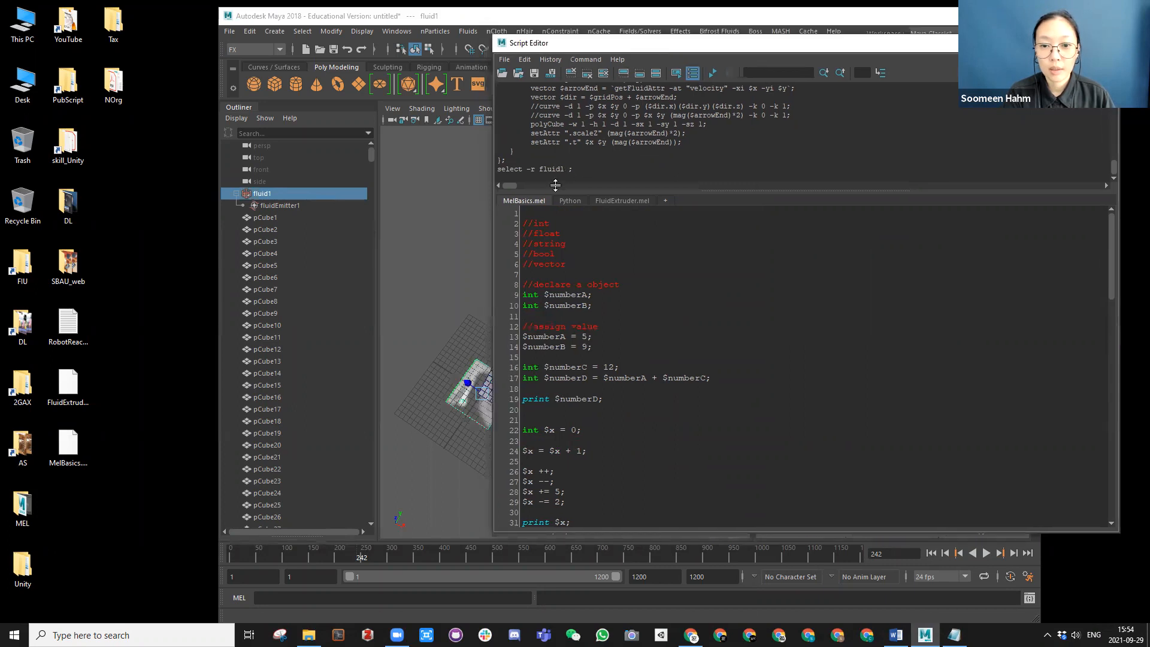
{"action": "left_click", "coordinate": [605, 200]}
{"action": "left_click", "coordinate": [526, 201]}
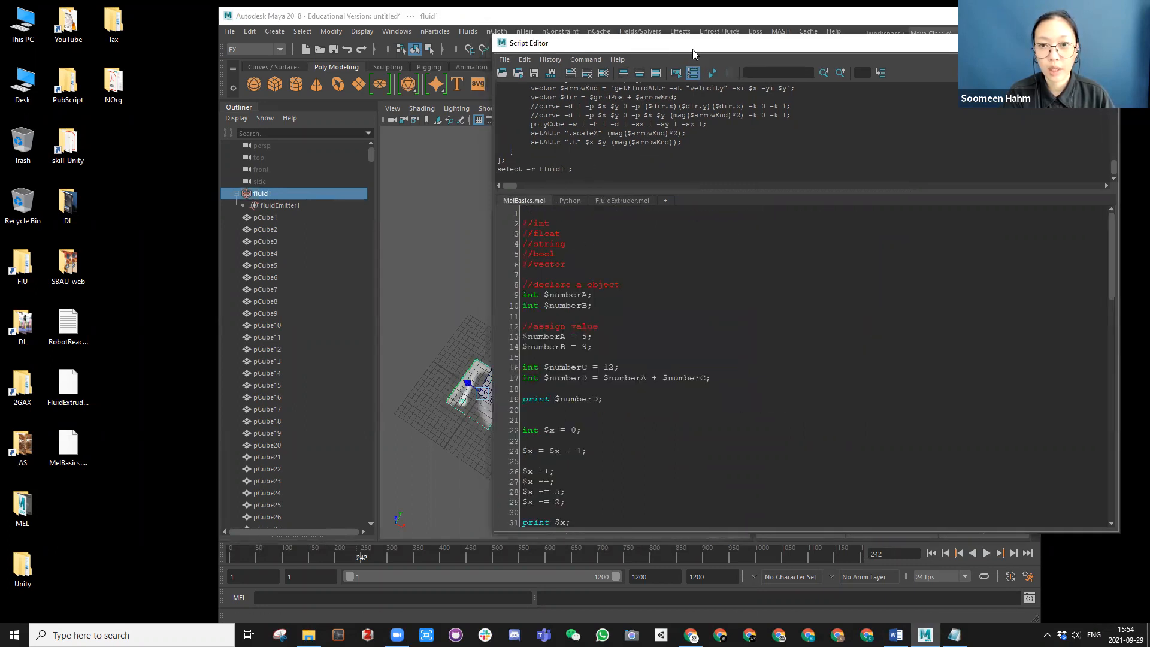
Step: Maximize the main Maya window and close the Script Editor
{"action": "left_click_drag", "start_coordinate": [692, 49], "coordinate": [702, 54]}
{"action": "left_click", "coordinate": [574, 22]}
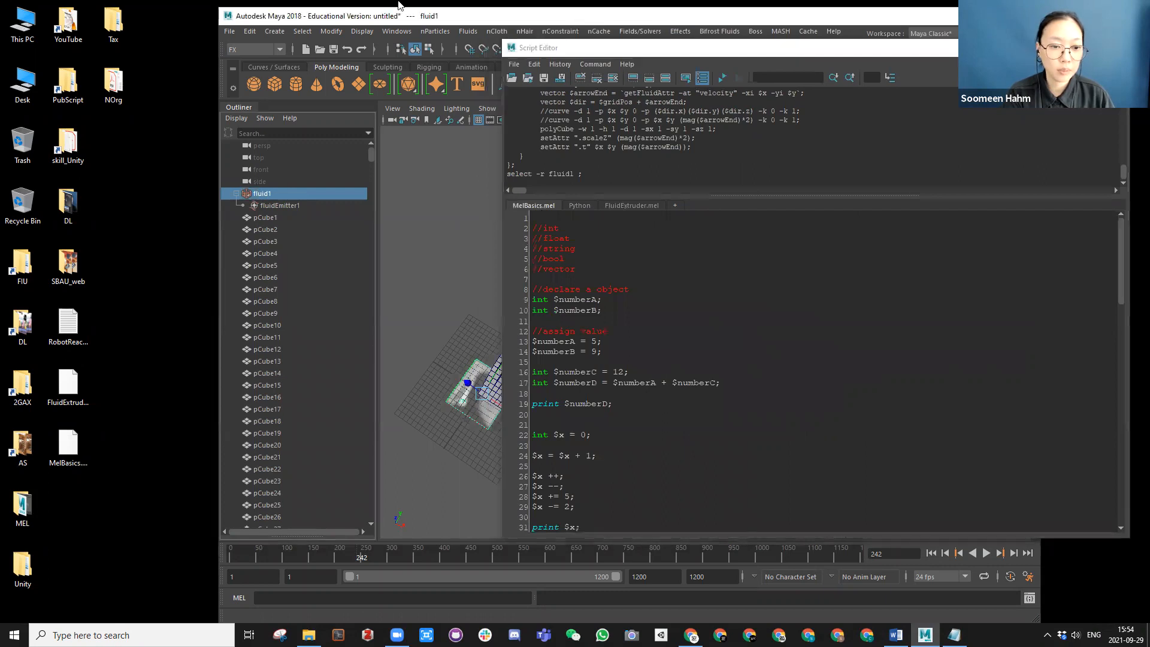
{"action": "left_click_drag", "start_coordinate": [400, 6], "coordinate": [401, 0]}
{"action": "left_click", "coordinate": [1115, 48]}
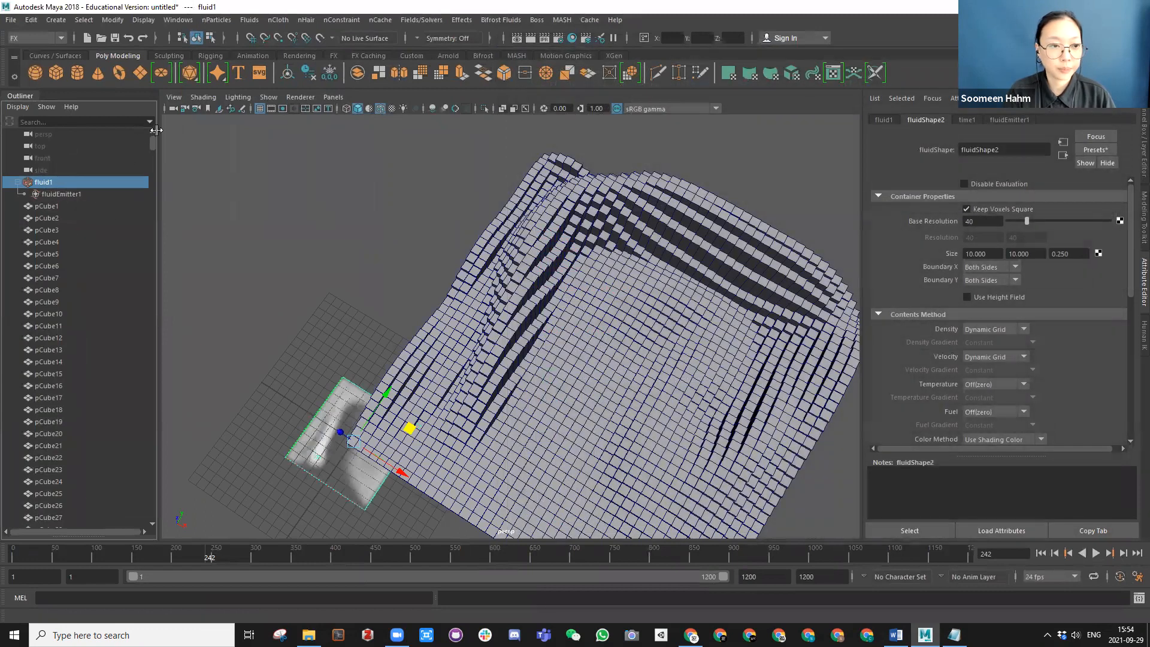
Step: Delete the fluid container fluid1 and all generated cubes from the scene
{"action": "left_click_drag", "start_coordinate": [154, 205], "coordinate": [167, 519]}
{"action": "left_click", "coordinate": [66, 493], "text": "shift"}
{"action": "key", "text": "Delete"}
Step: Create an nParticle emitter with default settings at the centre of the empty grid
{"action": "left_click_drag", "start_coordinate": [413, 364], "coordinate": [483, 286], "text": "alt"}
{"action": "right_click_drag", "start_coordinate": [483, 286], "coordinate": [555, 302], "text": "alt"}
{"action": "mouse_move", "coordinate": [556, 302]}
{"action": "left_mouse_down", "text": "alt"}
{"action": "mouse_move", "coordinate": [556, 266]}
{"action": "mouse_move", "coordinate": [545, 311]}
{"action": "mouse_move", "coordinate": [539, 288]}
{"action": "left_mouse_up", "text": "alt"}
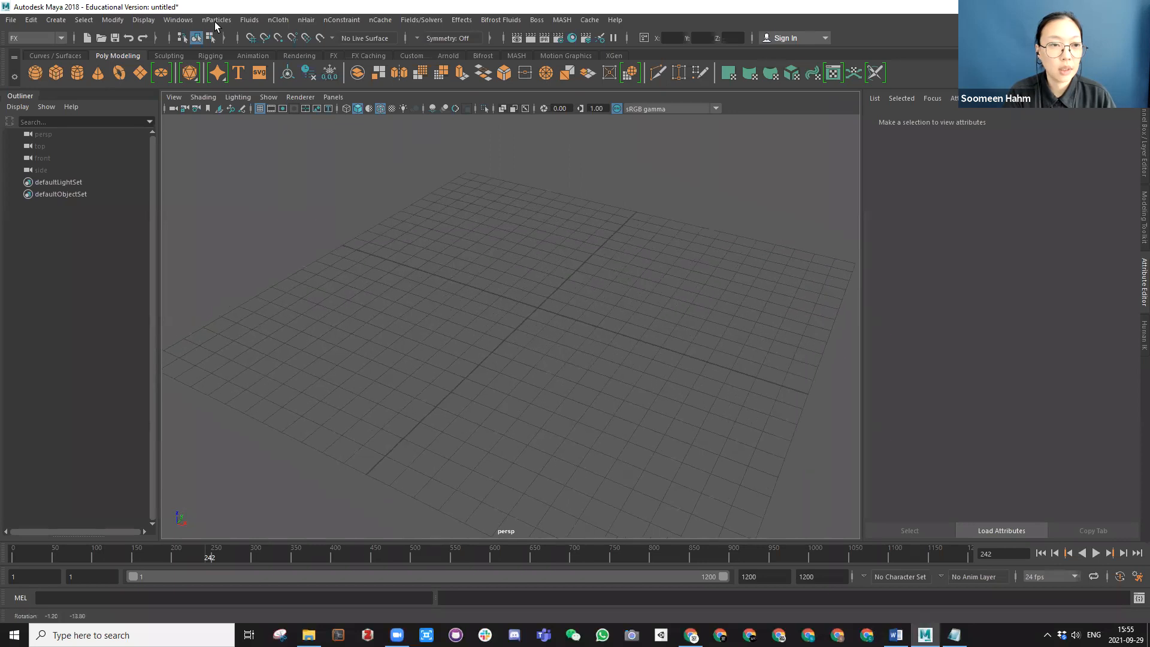
{"action": "left_click", "coordinate": [215, 20]}
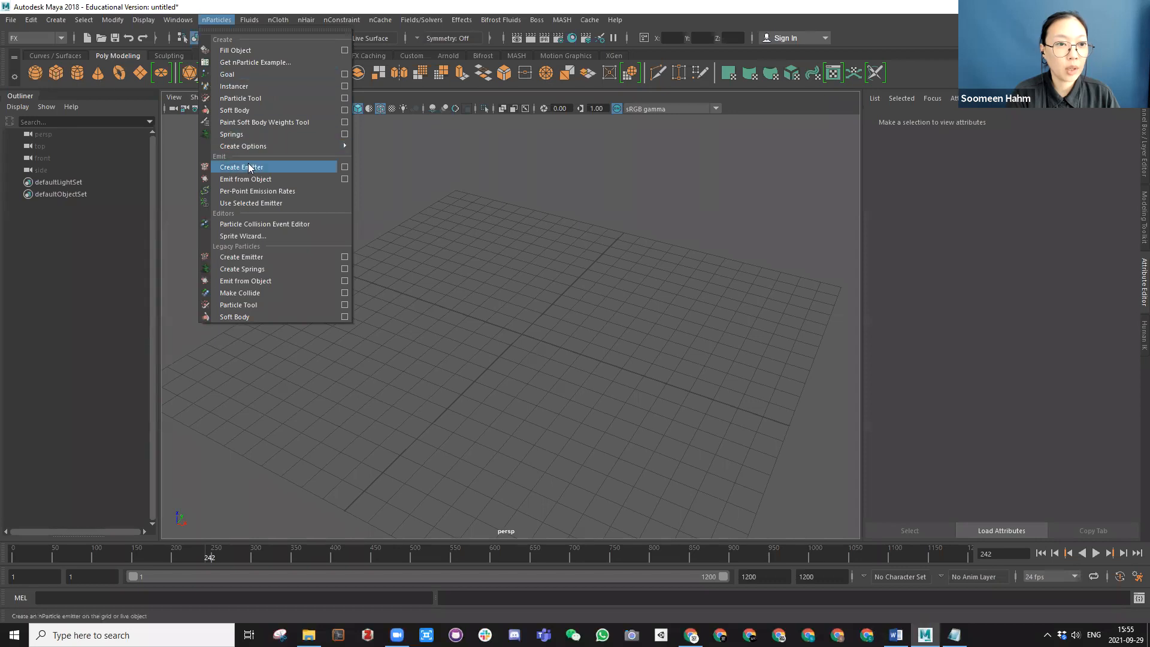
{"action": "left_click", "coordinate": [247, 168]}
Step: Play the particle simulation from frame 1, watch the emitted stream, and stop playback at frame 833
{"action": "left_click", "coordinate": [1041, 553]}
{"action": "left_click", "coordinate": [1095, 555]}
{"action": "scroll", "coordinate": [543, 359], "scroll_direction": "down", "scroll_amount": 12}
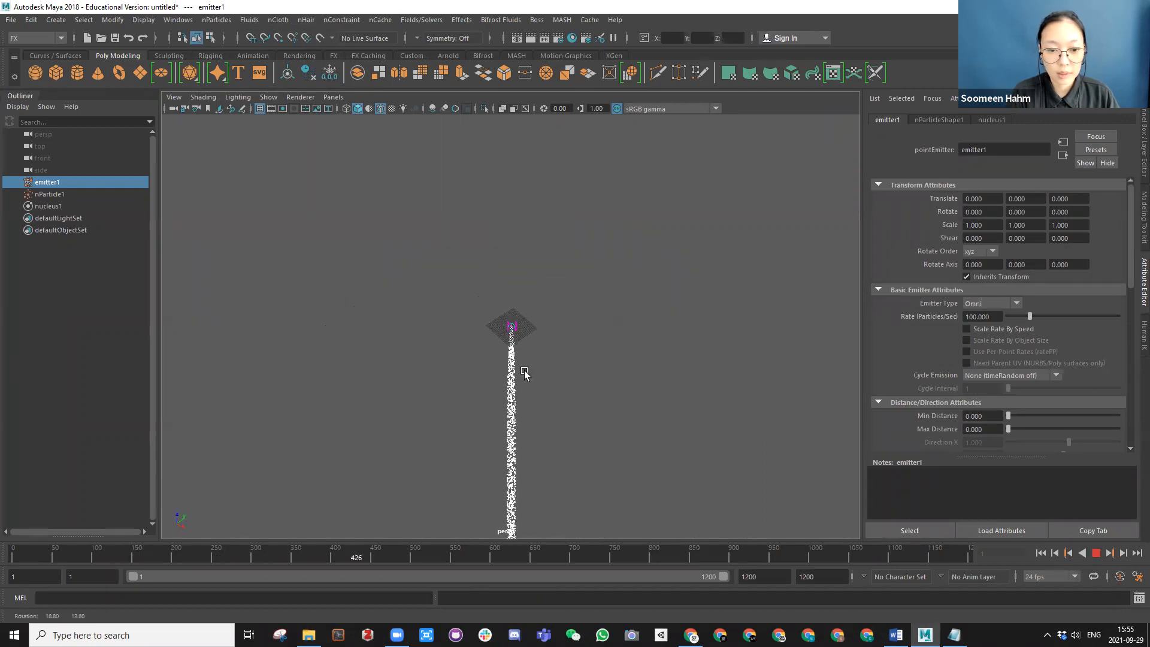
{"action": "scroll", "coordinate": [523, 355], "scroll_direction": "up", "scroll_amount": 8}
{"action": "scroll", "coordinate": [524, 353], "scroll_direction": "up", "scroll_amount": 8}
{"action": "left_click_drag", "start_coordinate": [534, 356], "coordinate": [556, 326], "text": "alt"}
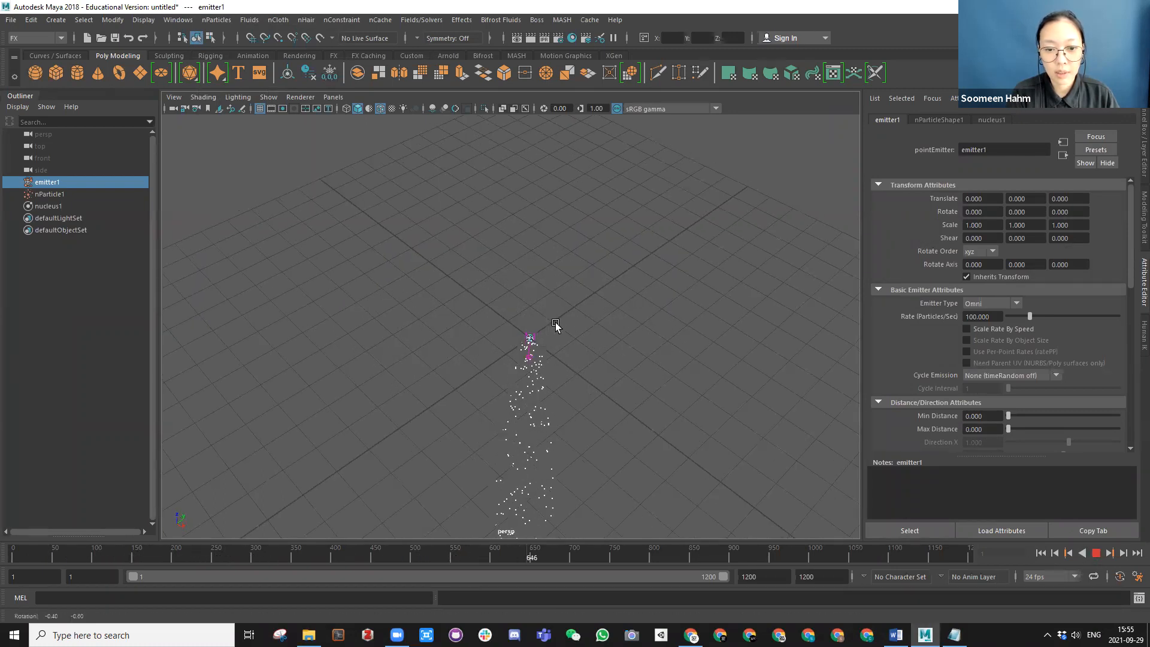
{"action": "left_click", "coordinate": [1095, 555]}
Step: Examine the emitted particle stream around the emitter from several angles and look over the available fields and solvers
{"action": "scroll", "coordinate": [584, 403], "scroll_direction": "up", "scroll_amount": 4}
{"action": "left_click_drag", "start_coordinate": [543, 281], "coordinate": [439, 277], "text": "alt"}
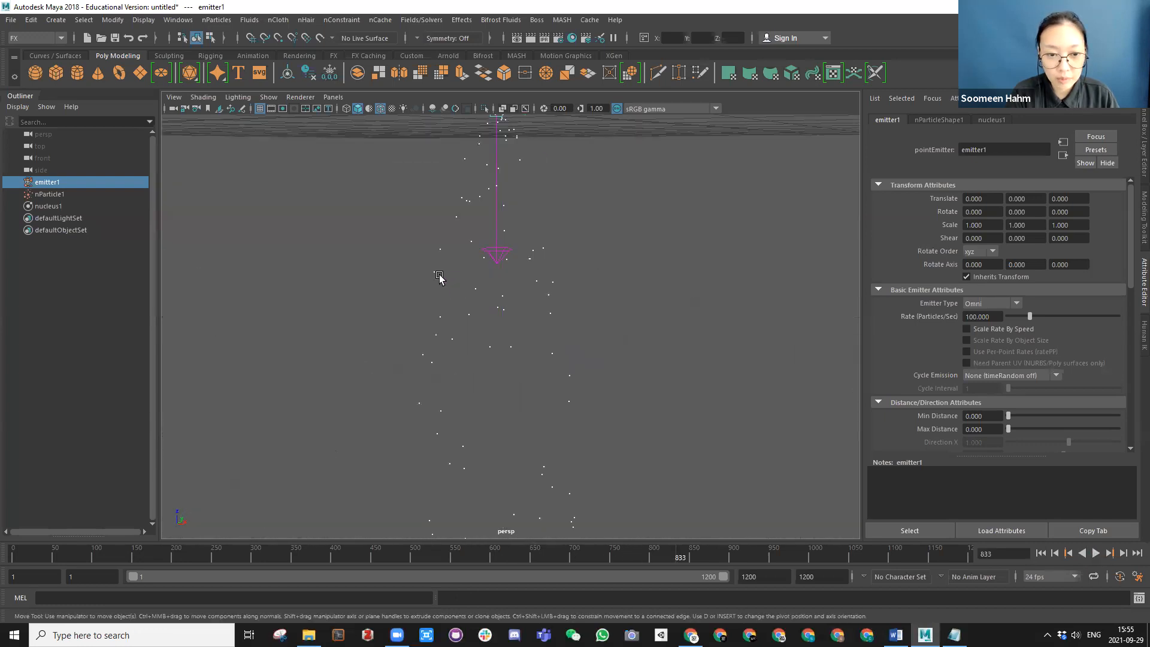
{"action": "left_click_drag", "start_coordinate": [478, 311], "coordinate": [530, 378], "text": "alt"}
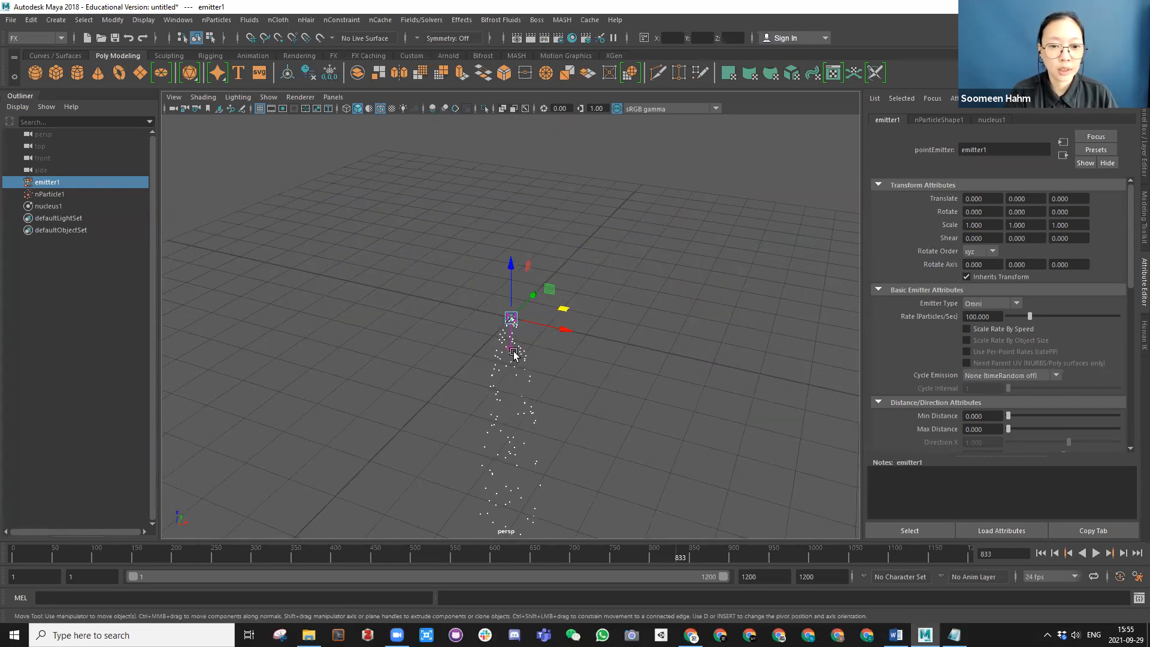
{"action": "left_click_drag", "start_coordinate": [580, 337], "coordinate": [573, 354], "text": "alt"}
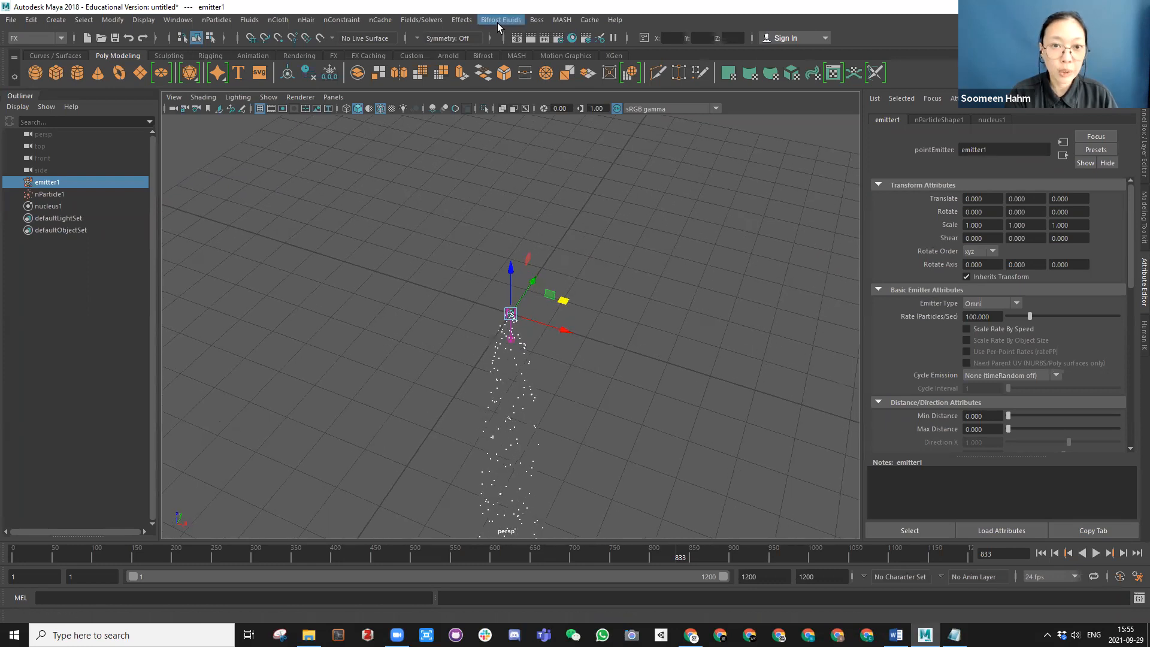
{"action": "left_click", "coordinate": [429, 19]}
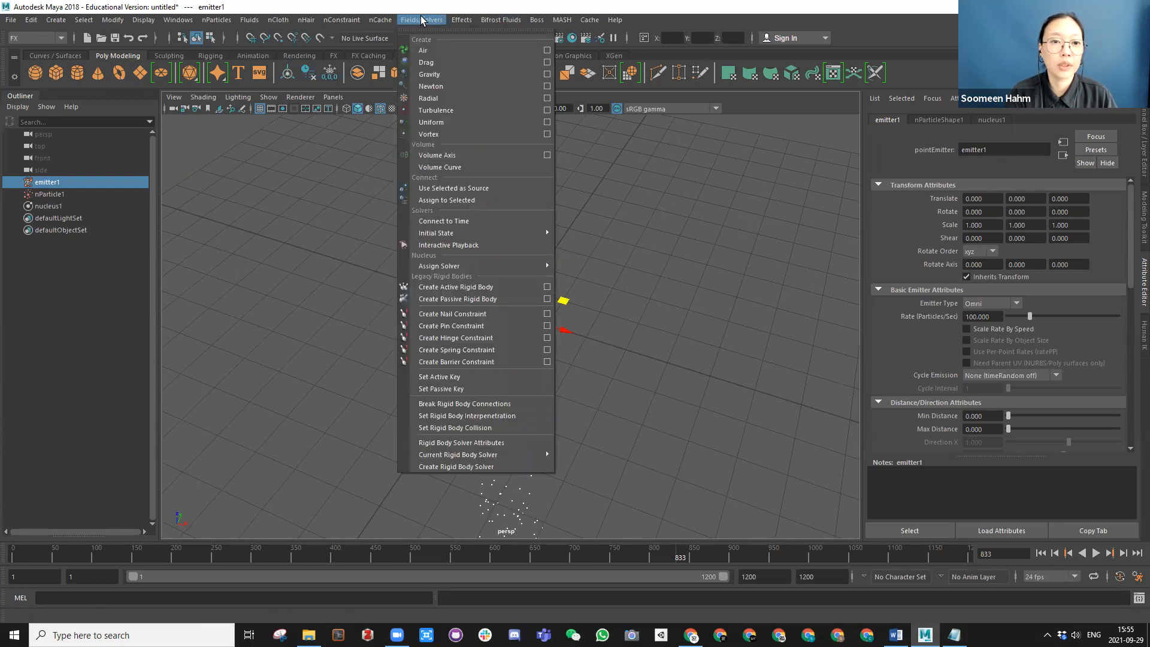
{"action": "left_click", "coordinate": [421, 20]}
{"action": "middle_click_drag", "start_coordinate": [551, 273], "coordinate": [565, 205], "text": "alt"}
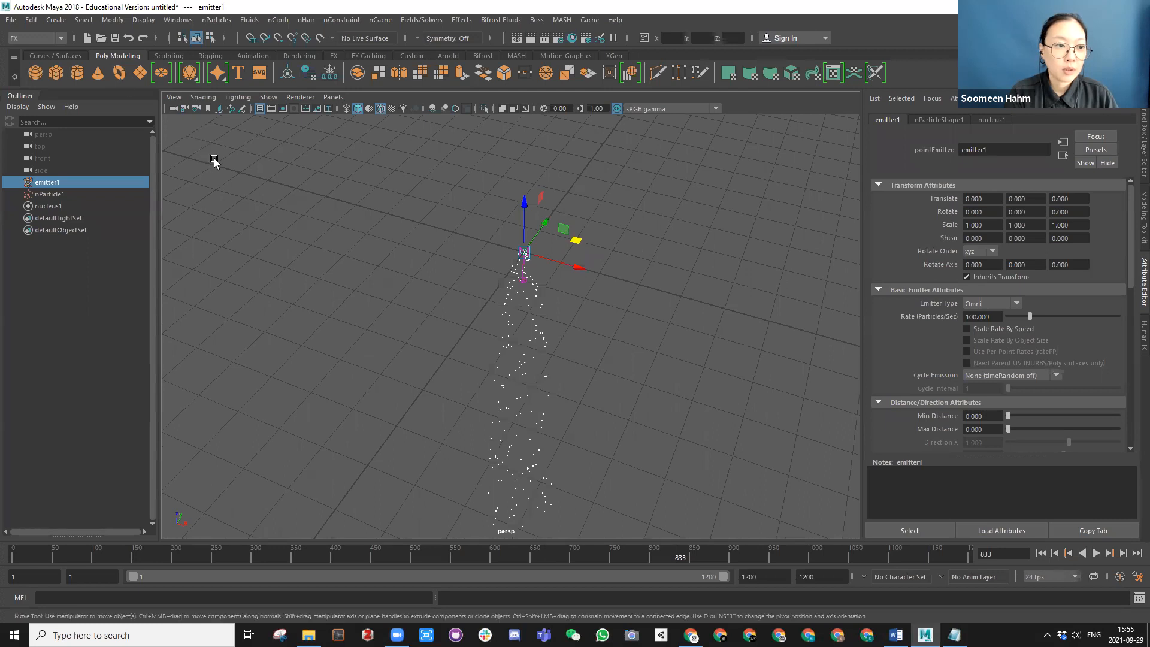
{"action": "middle_click_drag", "start_coordinate": [472, 241], "coordinate": [453, 231], "text": "alt"}
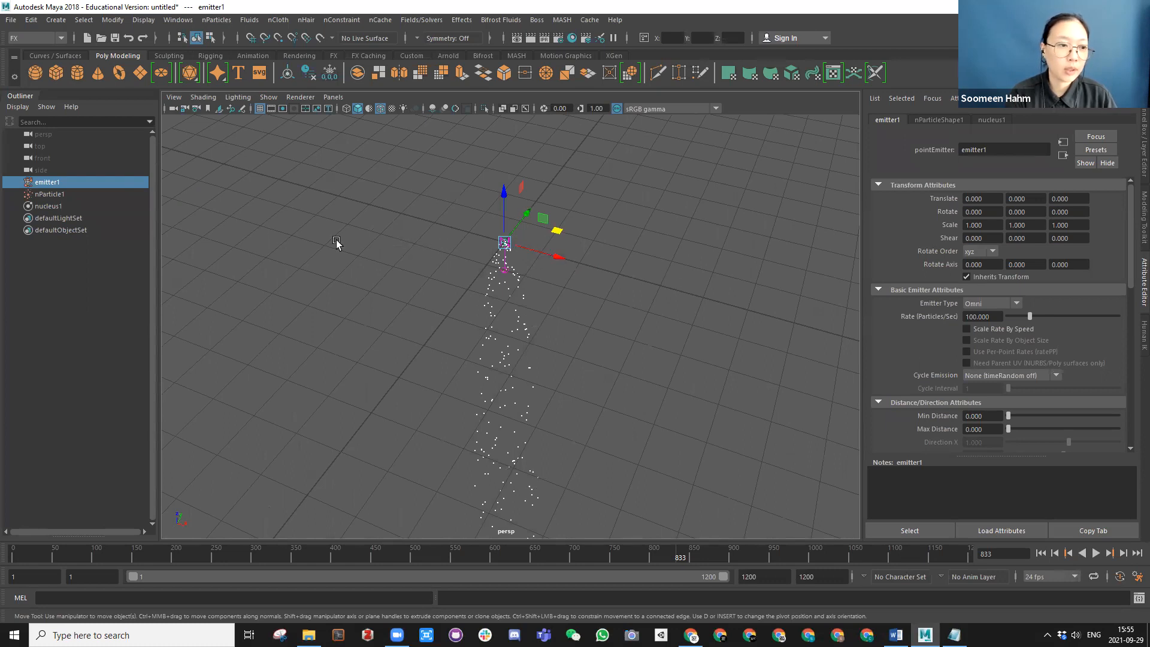
Step: Inspect the gravity and wind attributes of the nucleus1 solver and review the available field types
{"action": "left_click", "coordinate": [59, 206]}
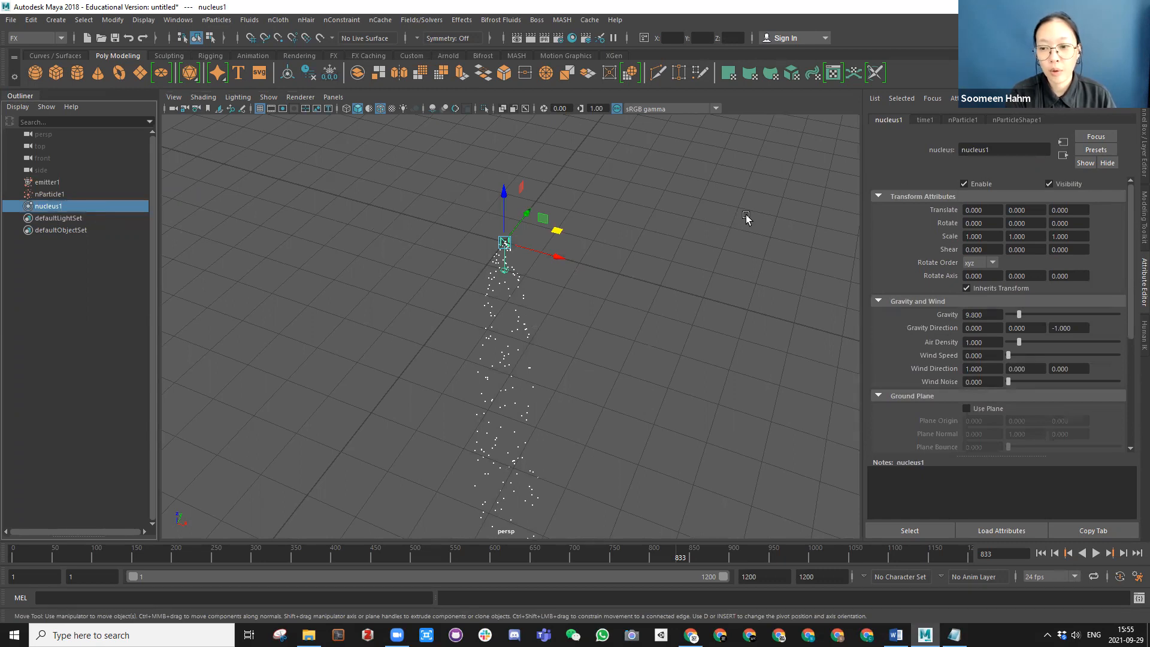
{"action": "left_click", "coordinate": [422, 21]}
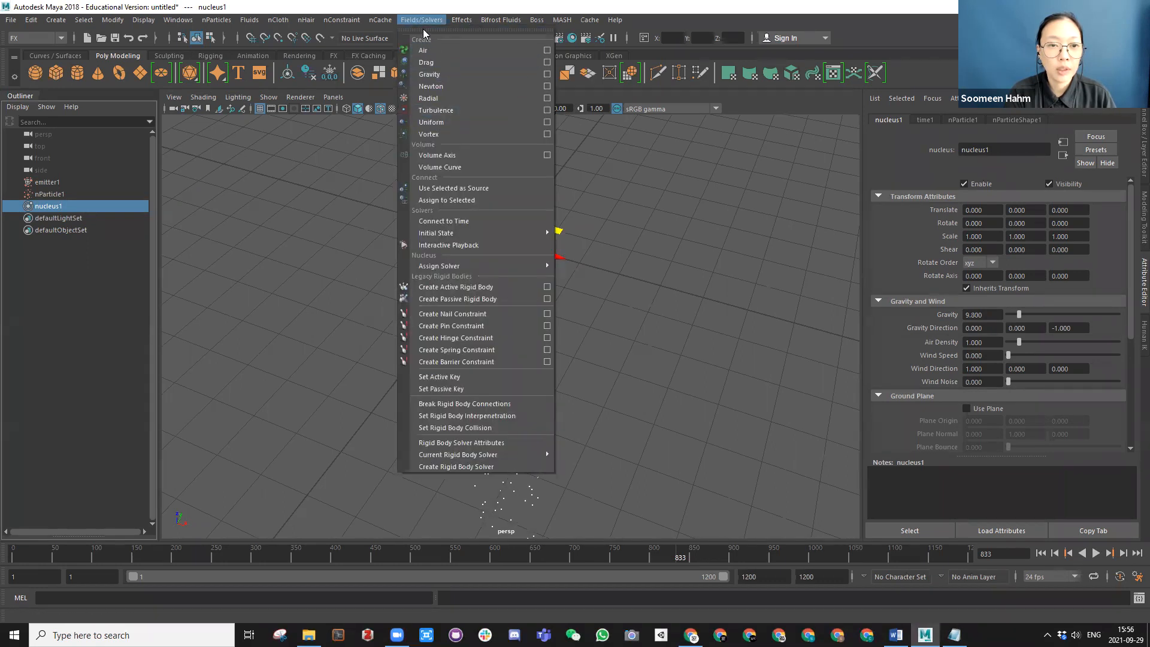
{"action": "left_click", "coordinate": [421, 21]}
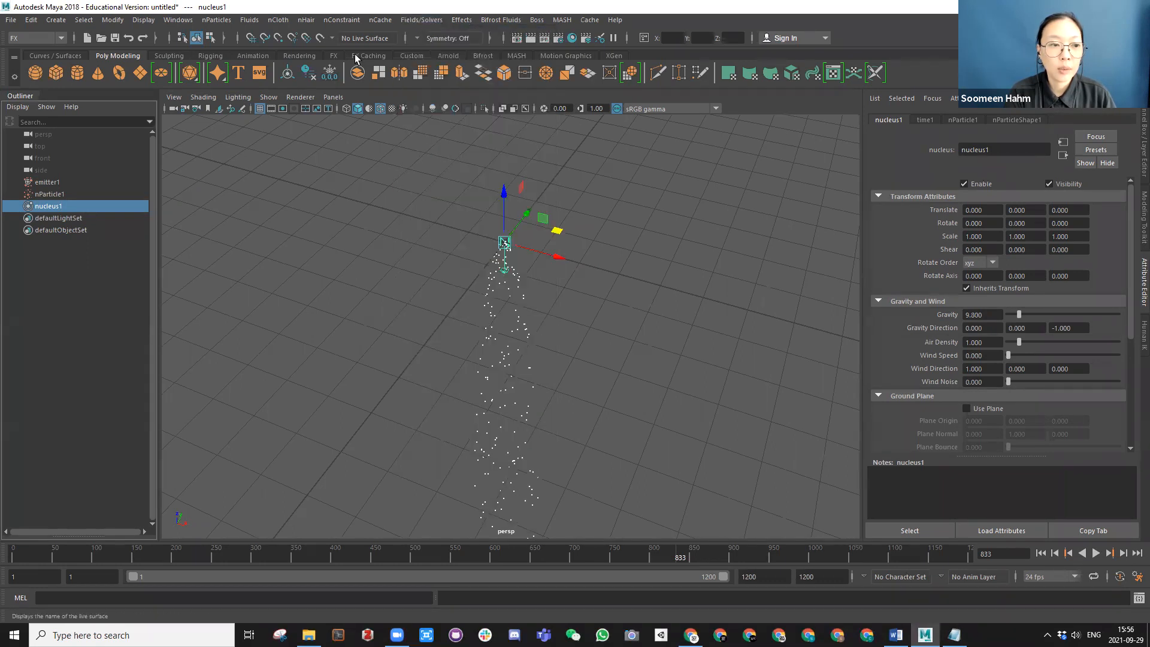
Step: Select the nParticle1 particle object in the scene
{"action": "left_click", "coordinate": [48, 195]}
{"action": "scroll", "coordinate": [493, 288], "scroll_direction": "down", "scroll_amount": 8}
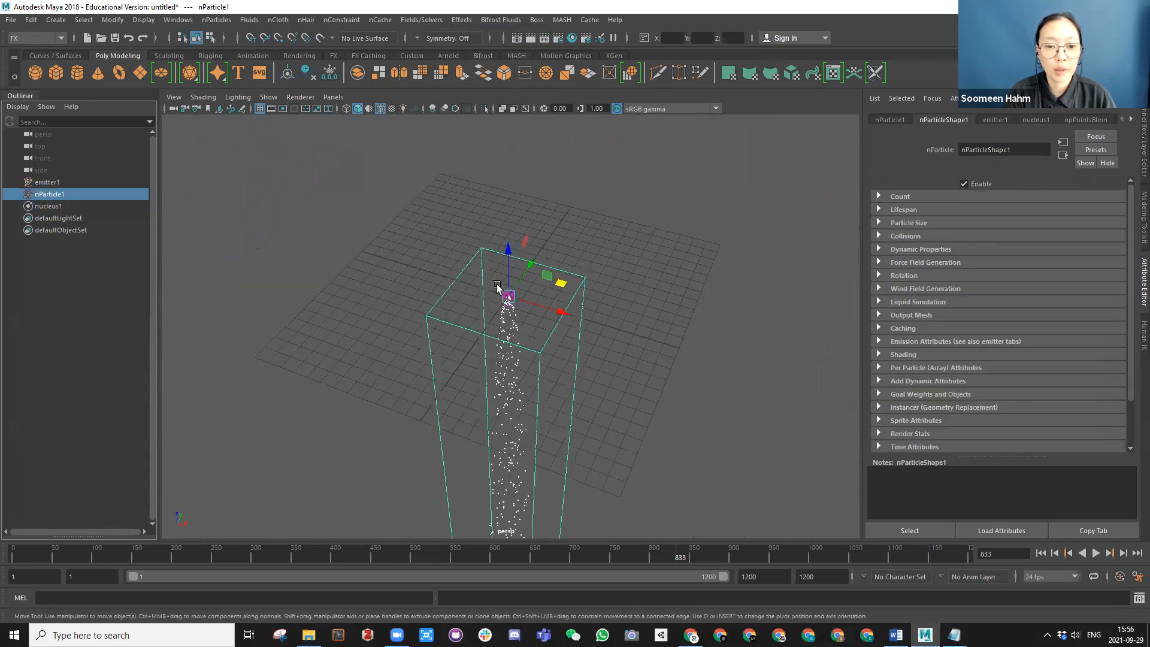
Step: Replay the particle simulation from the first frame and inspect the emission near the emitter
{"action": "left_click", "coordinate": [1040, 553]}
{"action": "scroll", "coordinate": [509, 293], "scroll_direction": "up", "scroll_amount": 5}
{"action": "scroll", "coordinate": [526, 285], "scroll_direction": "down", "scroll_amount": 2}
{"action": "left_click_drag", "start_coordinate": [522, 262], "coordinate": [526, 336], "text": "alt"}
{"action": "left_click", "coordinate": [1095, 553]}
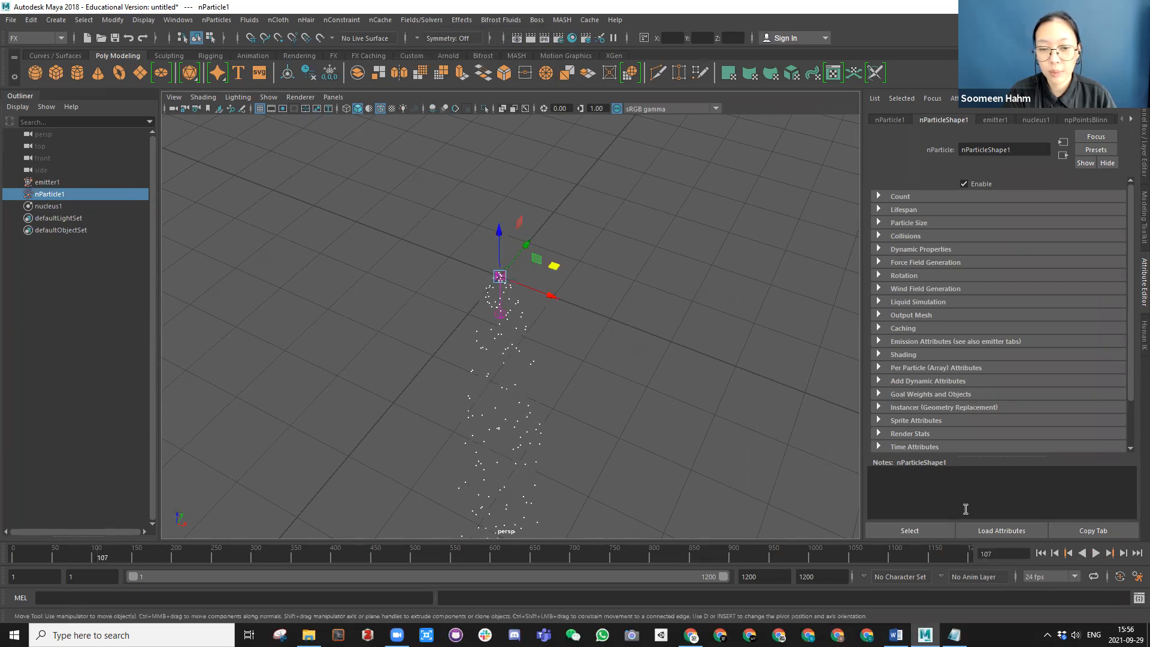
Step: Rewind the simulation to the first frame and set the gravity of nucleus1 to 0
{"action": "left_click", "coordinate": [1041, 553]}
{"action": "left_click", "coordinate": [40, 206]}
{"action": "left_click_drag", "start_coordinate": [987, 315], "coordinate": [922, 310]}
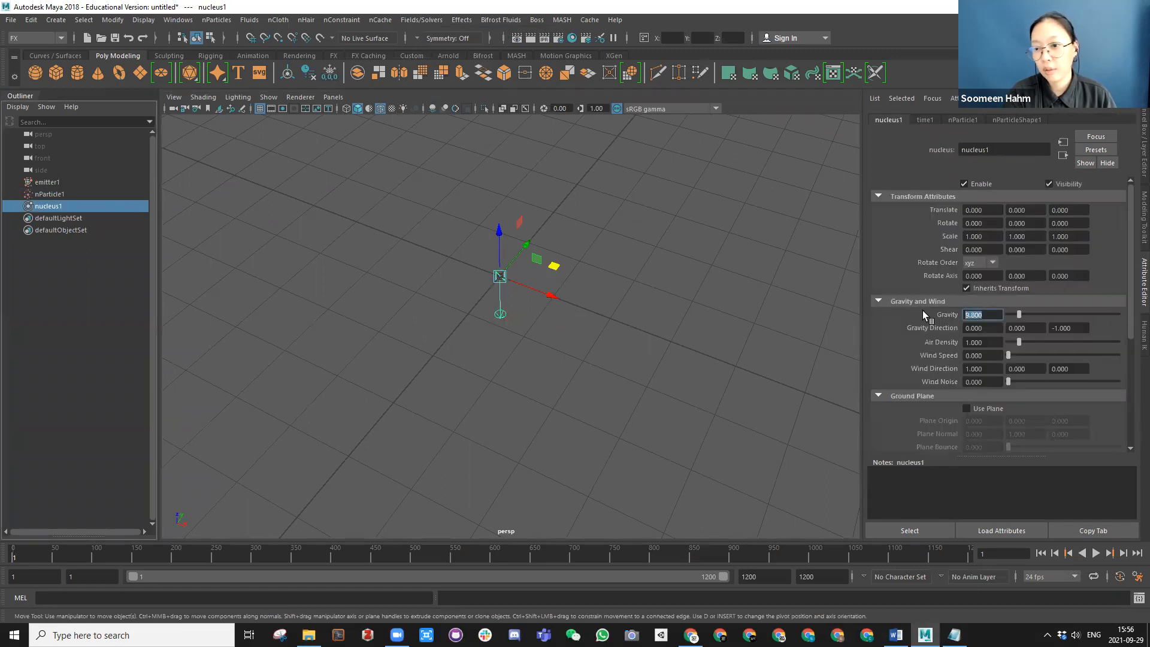
{"action": "type", "text": "0"}
{"action": "key", "text": "Return"}
Step: Play the zero-gravity simulation, check how the particles spread from the emitter, and return to the first frame
{"action": "left_click", "coordinate": [1095, 553]}
{"action": "scroll", "coordinate": [504, 324], "scroll_direction": "down", "scroll_amount": 5}
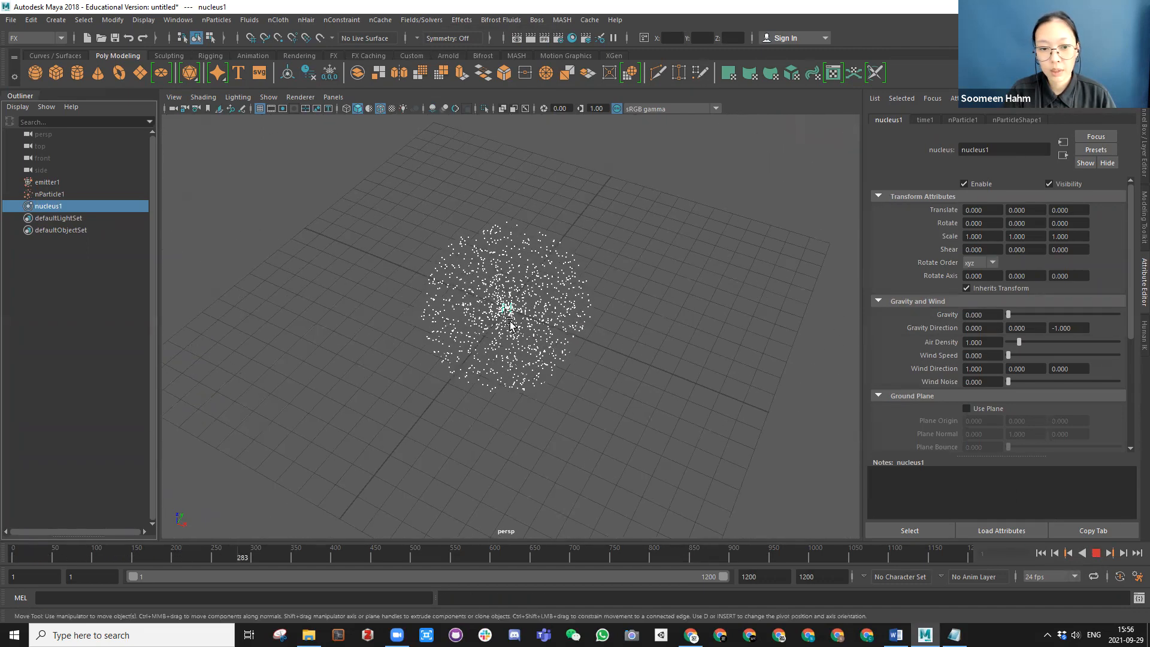
{"action": "left_click_drag", "start_coordinate": [509, 323], "coordinate": [515, 279], "text": "alt"}
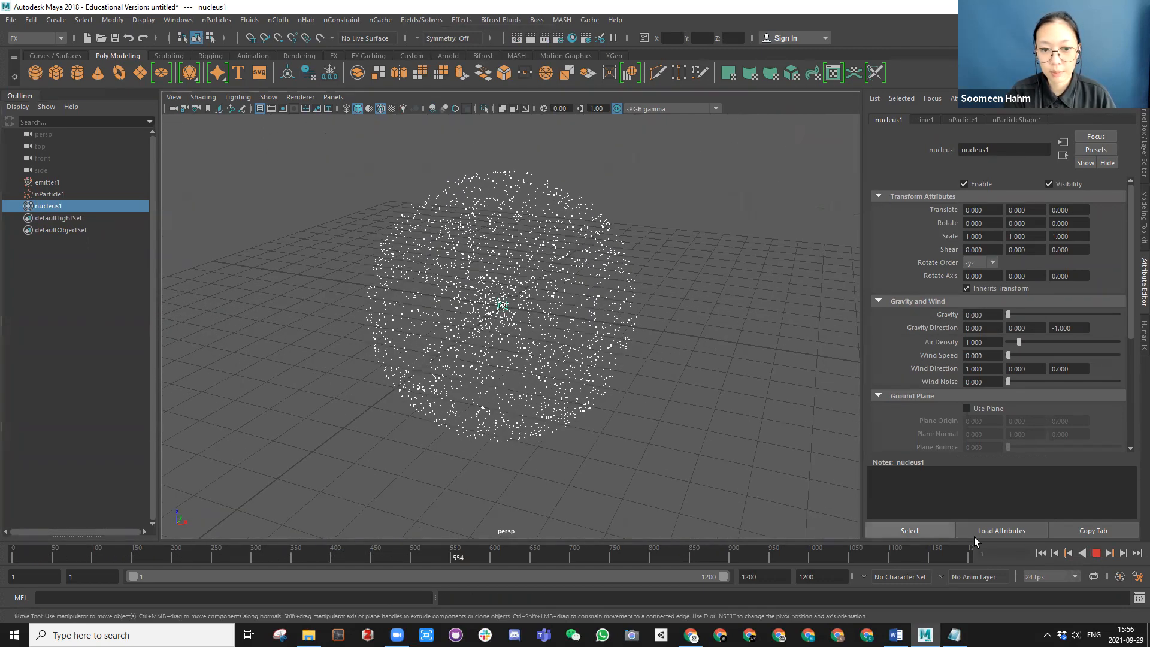
{"action": "left_click", "coordinate": [1095, 552]}
{"action": "left_click", "coordinate": [1040, 554]}
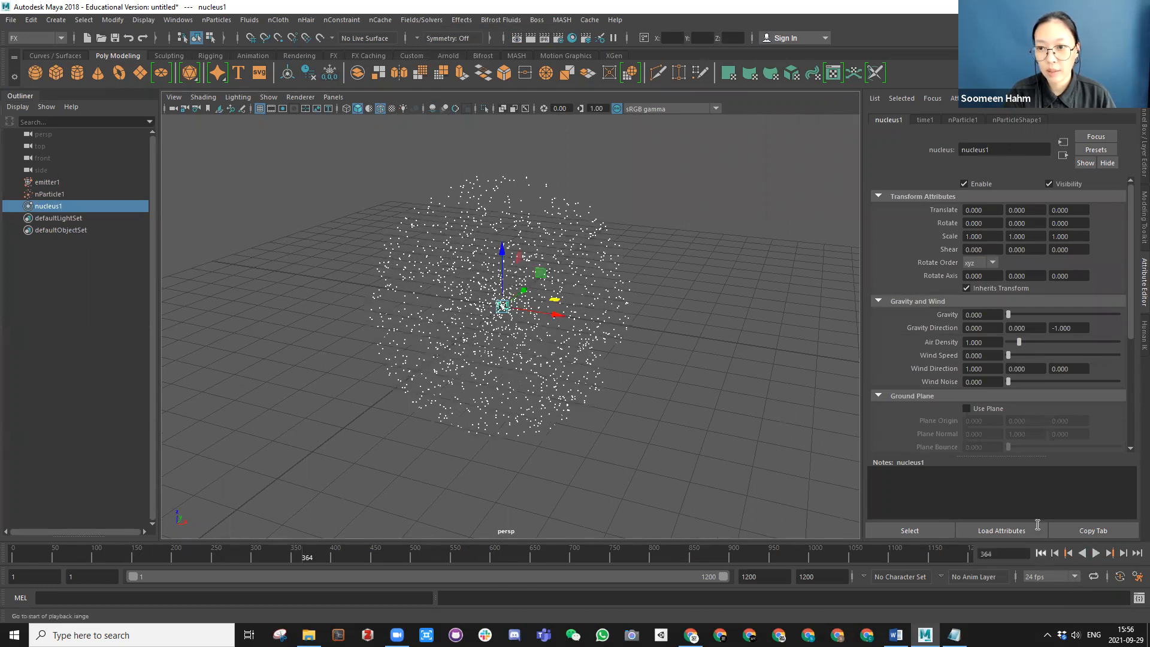
Step: Set the emitter type of emitter1 to Directional and play the simulation
{"action": "left_click", "coordinate": [48, 182]}
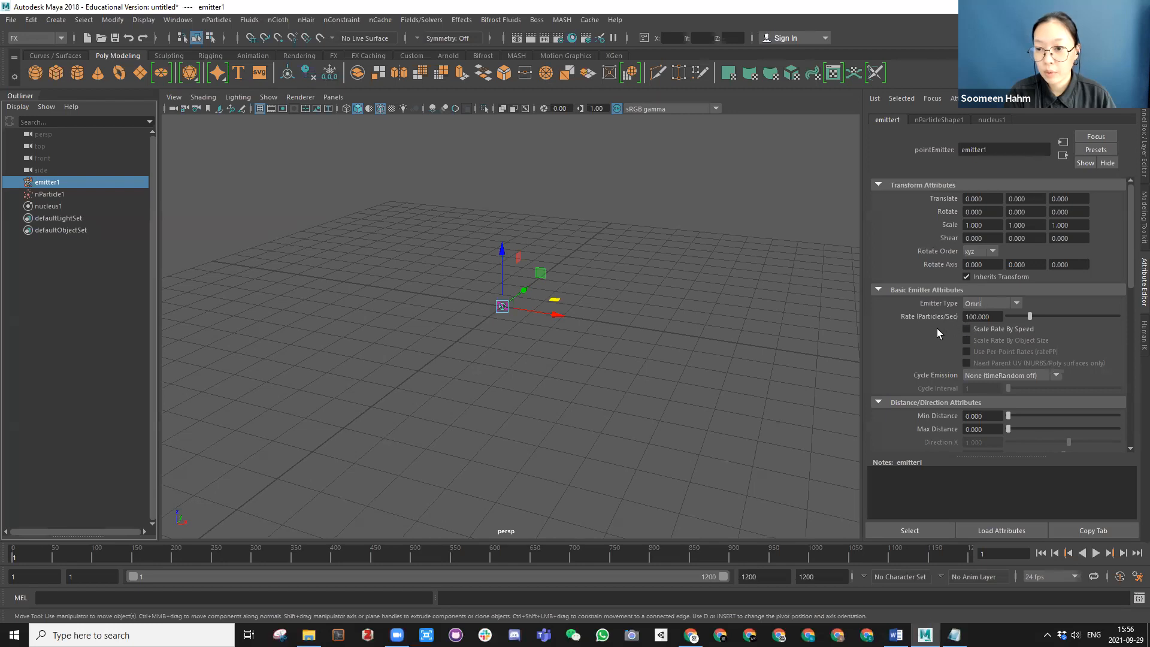
{"action": "left_click", "coordinate": [981, 302]}
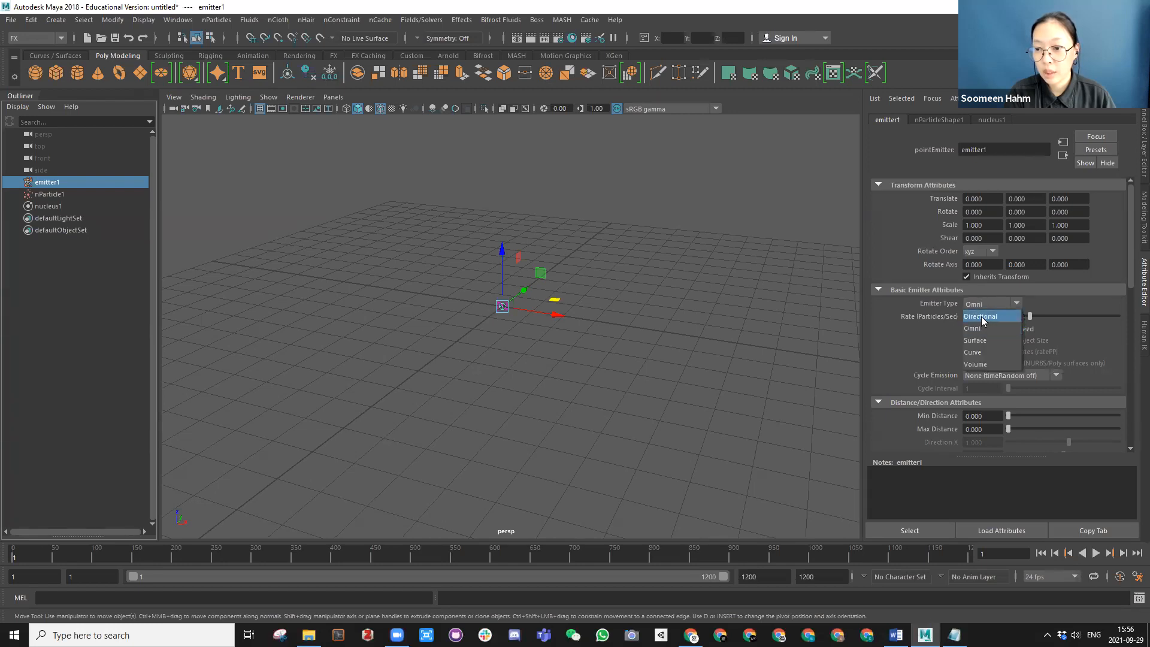
{"action": "left_click", "coordinate": [981, 316]}
{"action": "left_click", "coordinate": [1096, 552]}
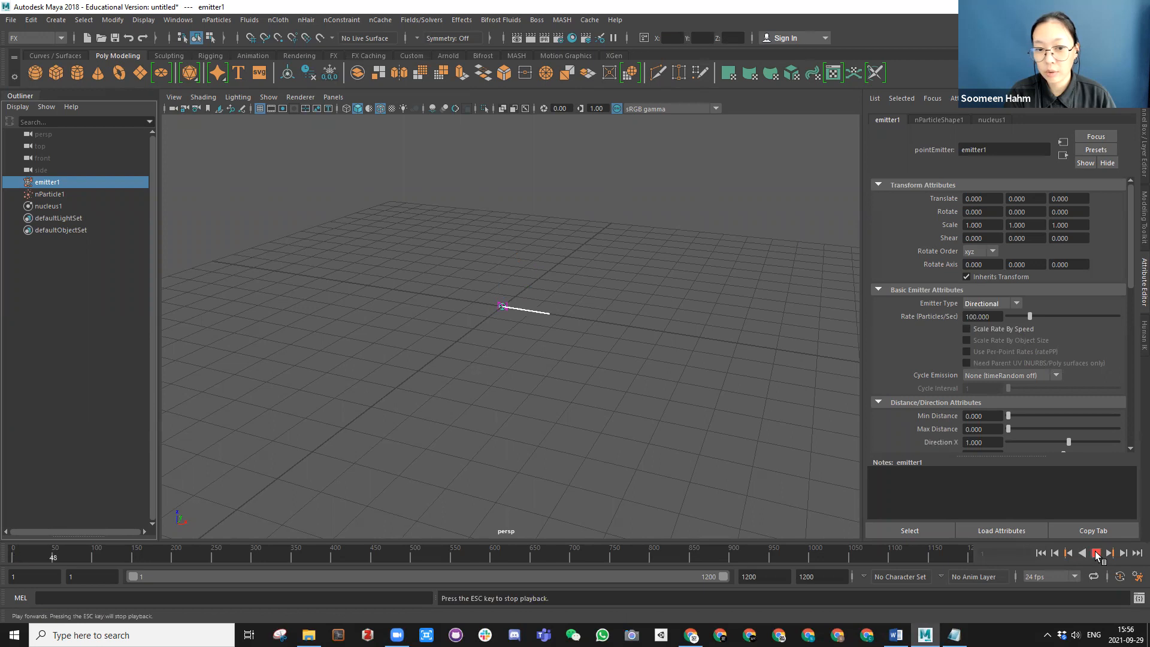
Step: Try the Omni, Surface and Curve emitter types on emitter1 while the simulation plays
{"action": "left_click", "coordinate": [981, 304]}
{"action": "left_click", "coordinate": [979, 328]}
{"action": "left_click", "coordinate": [980, 304]}
{"action": "left_click", "coordinate": [980, 340]}
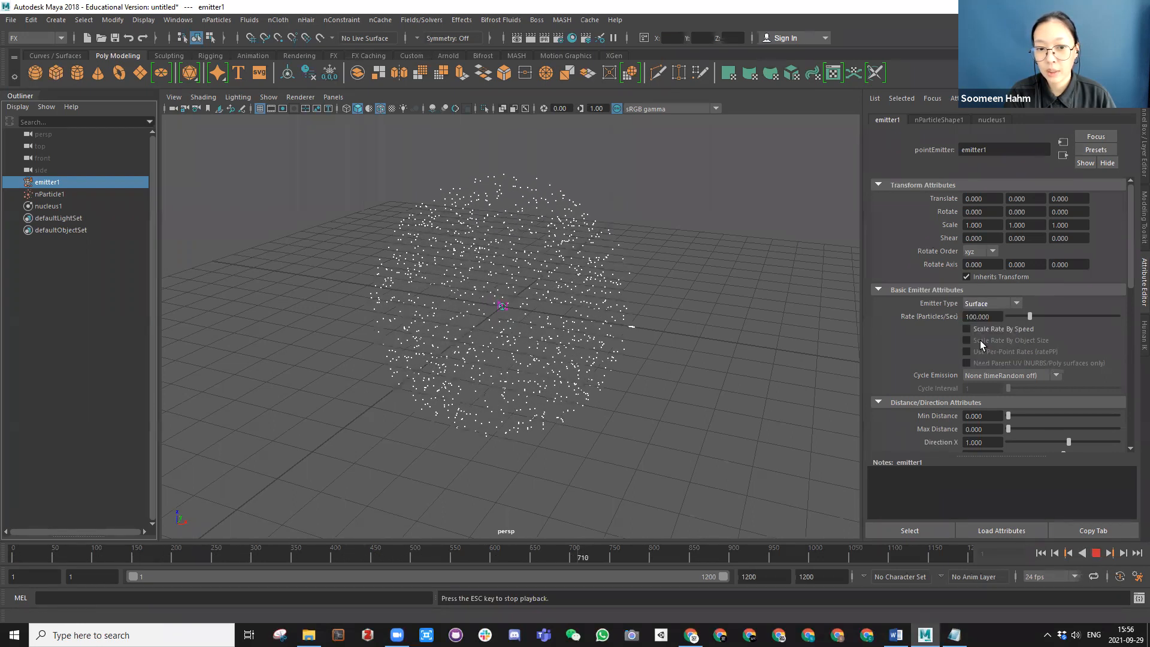
{"action": "left_click", "coordinate": [990, 305]}
{"action": "left_click", "coordinate": [981, 352]}
Step: Try the Directional emitter type again, return emitter1 to Omni, and replay the simulation from the first frame
{"action": "left_click", "coordinate": [978, 304]}
{"action": "left_click", "coordinate": [979, 316]}
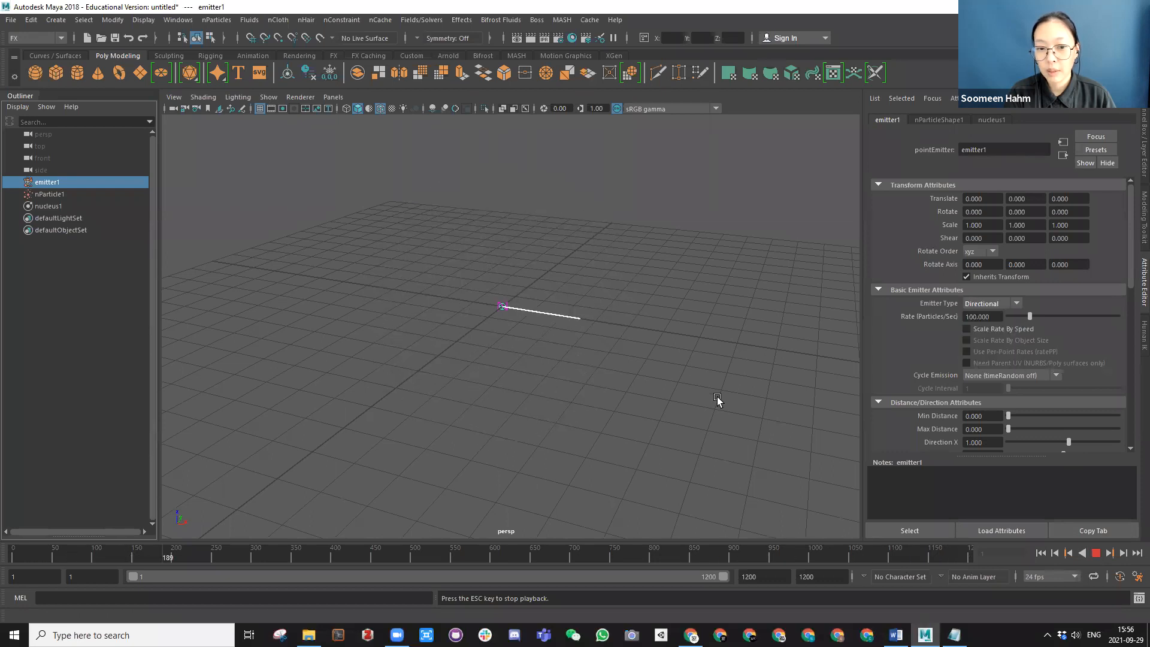
{"action": "left_click", "coordinate": [969, 305]}
{"action": "left_click", "coordinate": [979, 328]}
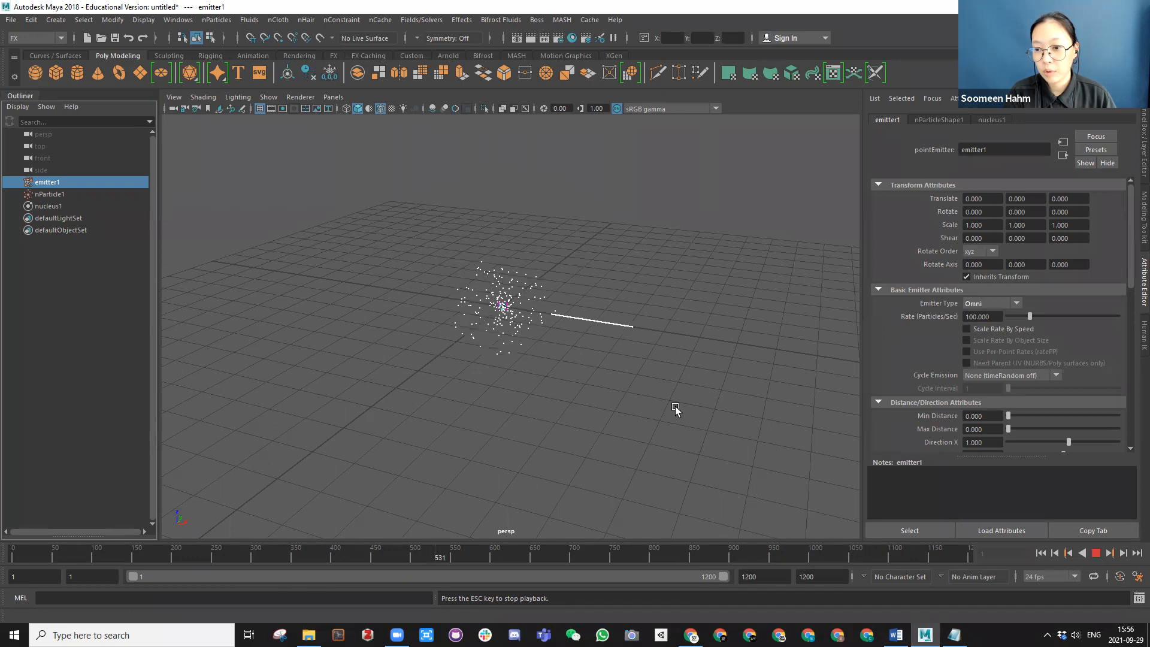
{"action": "left_click", "coordinate": [1044, 552]}
{"action": "left_click", "coordinate": [1096, 554]}
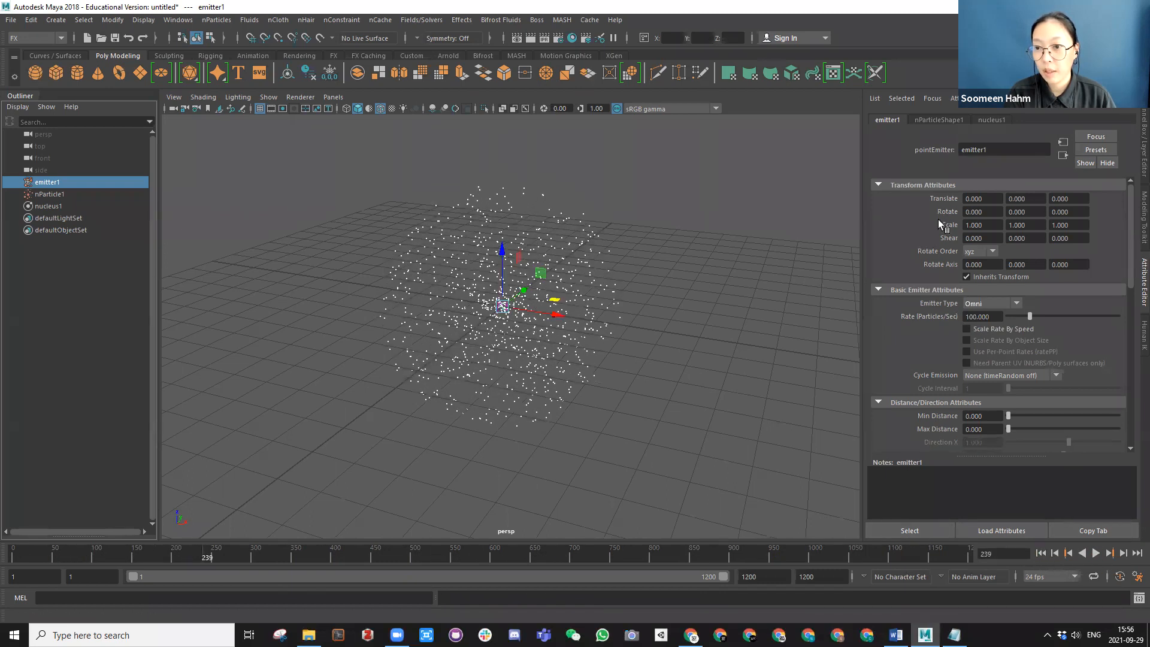
Step: Review the attributes of emitter1 and the Emission Attributes of nParticleShape1, and play the simulation with the existing Max Count
{"action": "scroll", "coordinate": [944, 309], "scroll_direction": "down", "scroll_amount": 3}
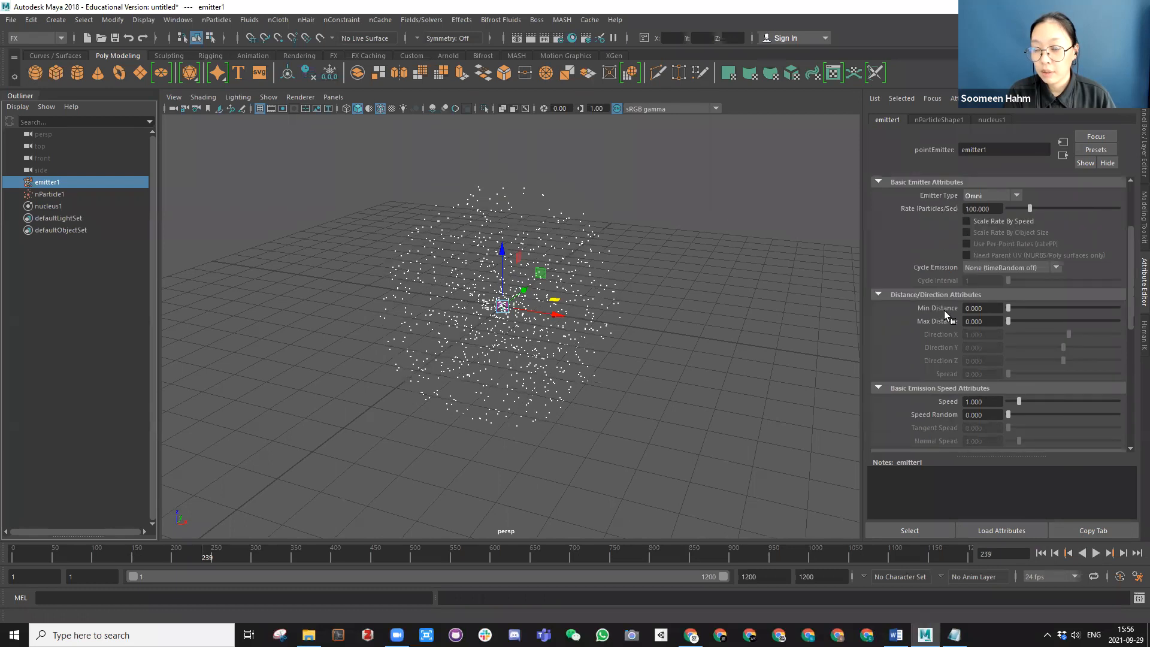
{"action": "scroll", "coordinate": [944, 310], "scroll_direction": "down", "scroll_amount": 9}
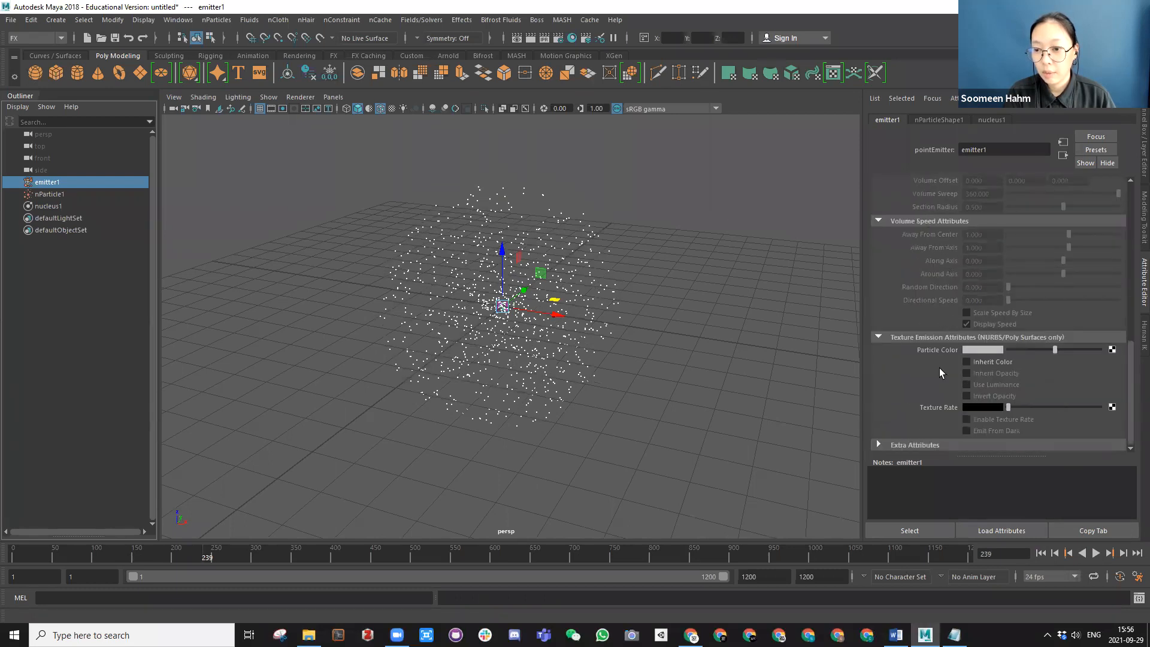
{"action": "scroll", "coordinate": [930, 331], "scroll_direction": "up", "scroll_amount": 12}
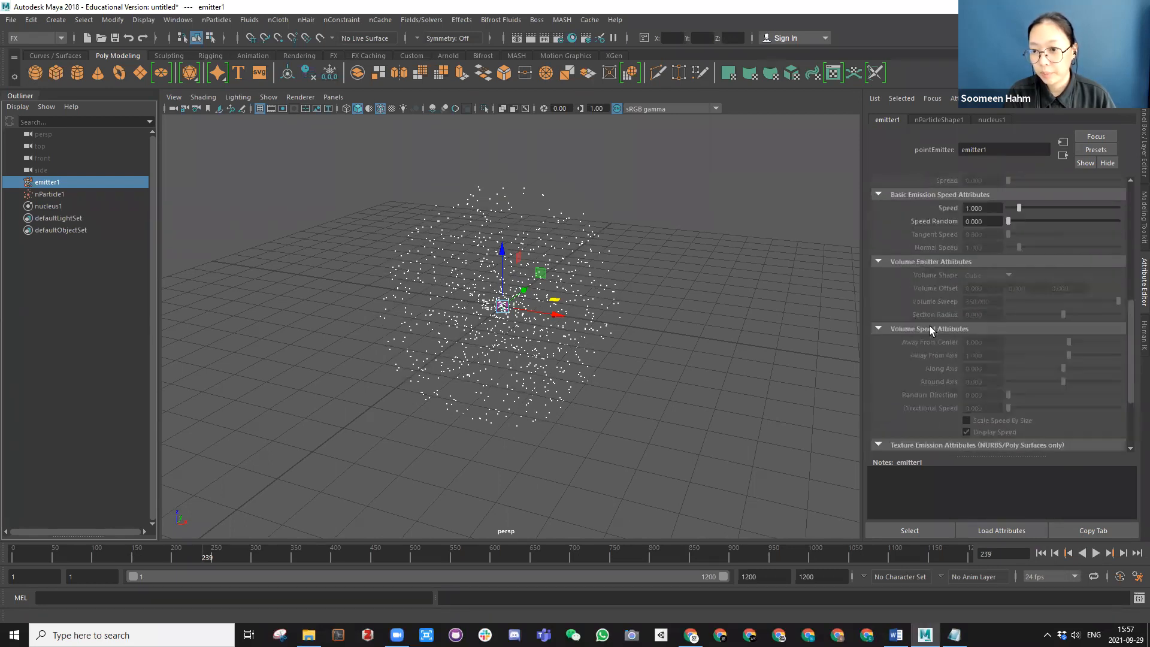
{"action": "left_click", "coordinate": [928, 121]}
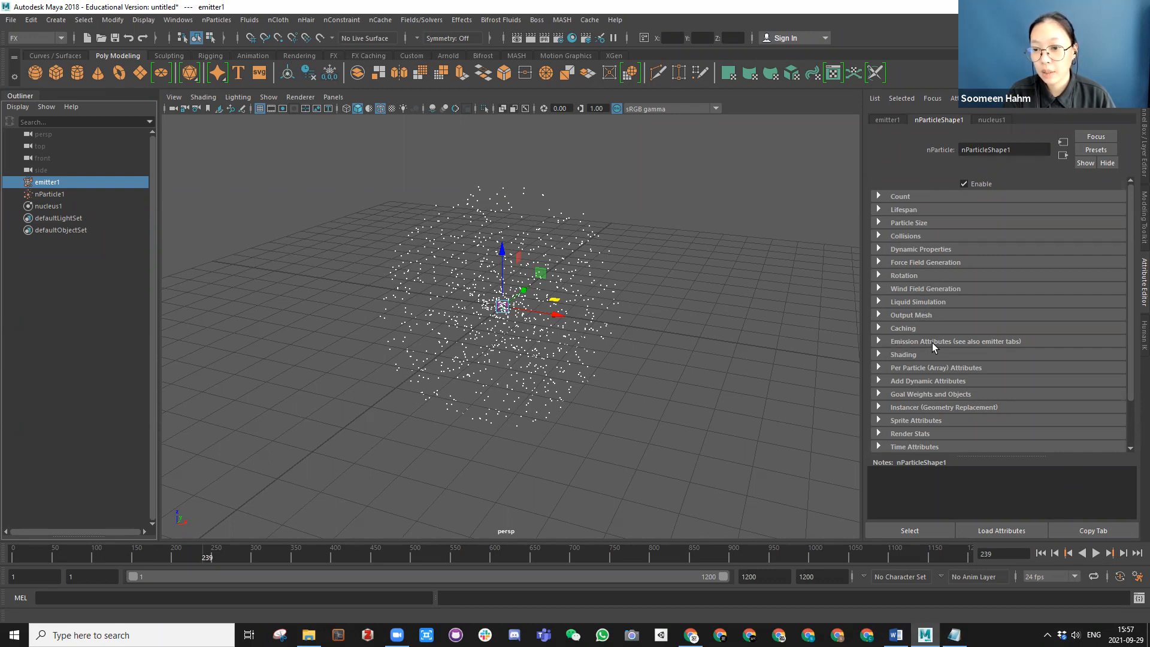
{"action": "left_click", "coordinate": [878, 340]}
{"action": "scroll", "coordinate": [939, 354], "scroll_direction": "down", "scroll_amount": 2}
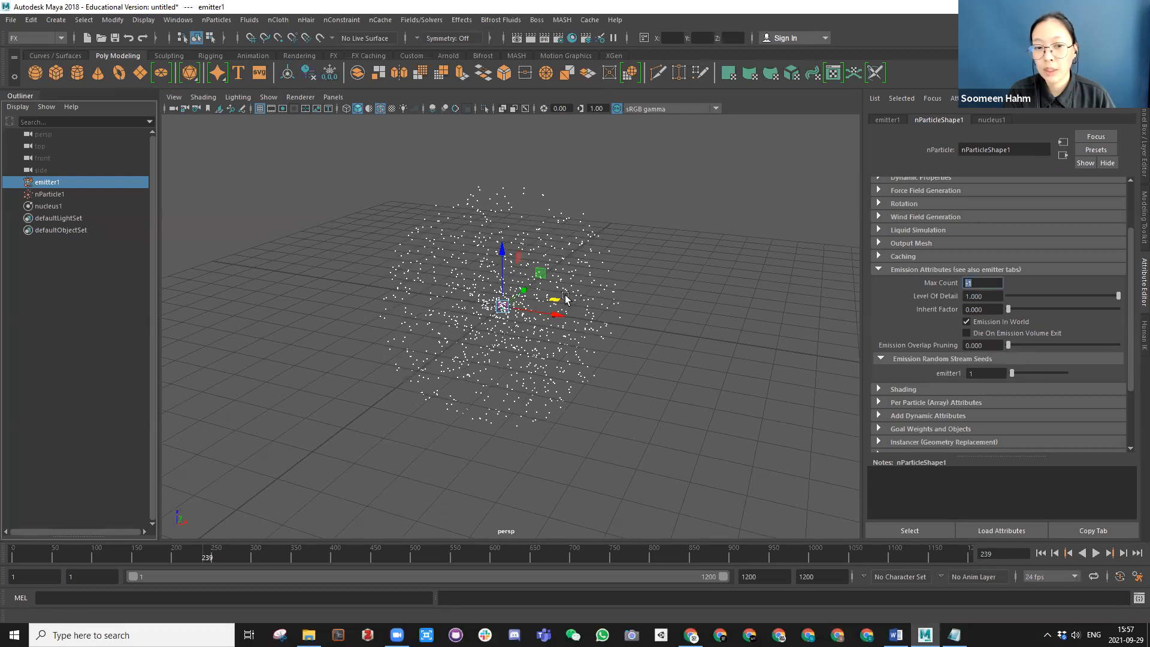
{"action": "left_click", "coordinate": [1095, 553]}
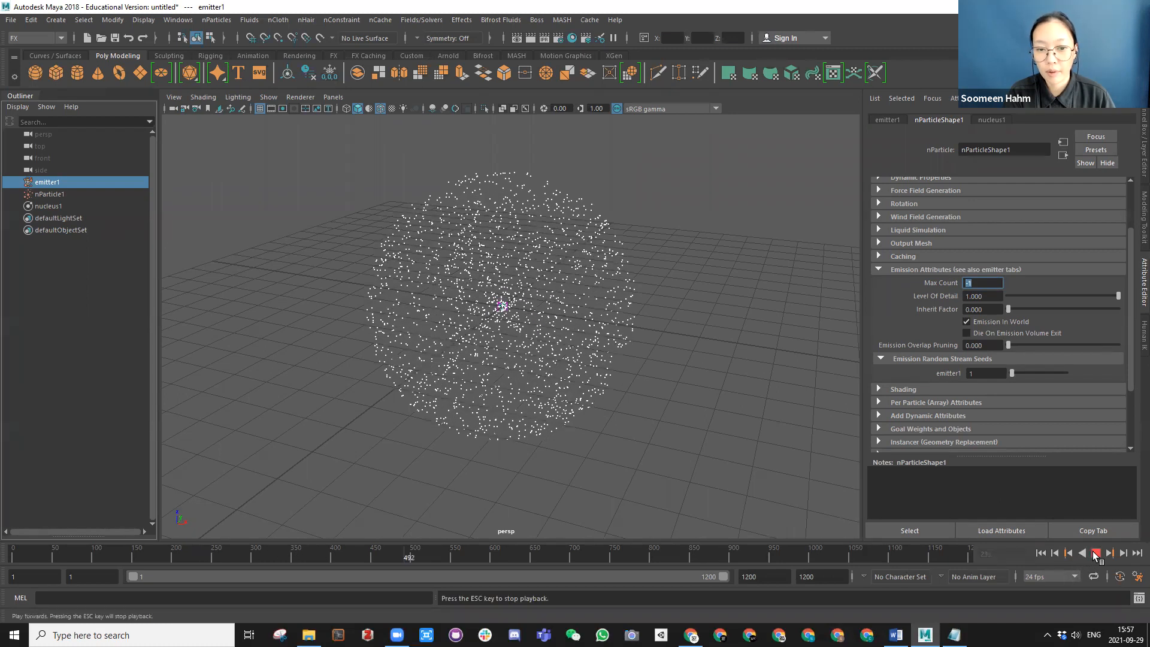
{"action": "left_click", "coordinate": [1095, 553]}
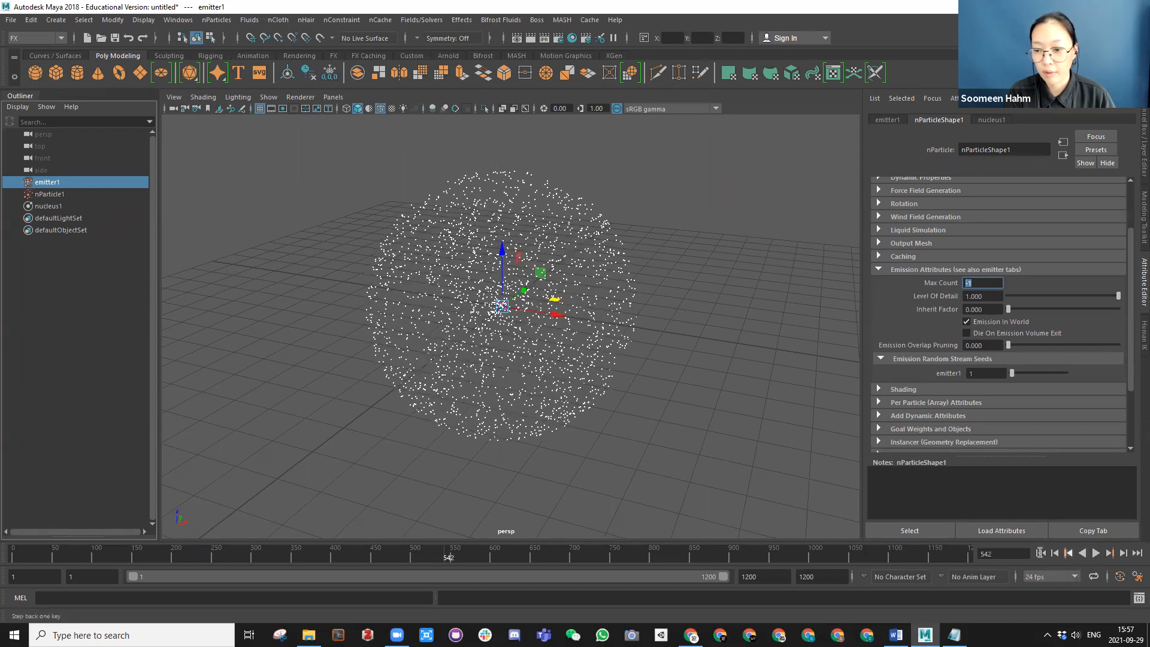
Step: Rewind the simulation, set the Max Count of nParticleShape1 to 500, and play it
{"action": "left_click", "coordinate": [1041, 553]}
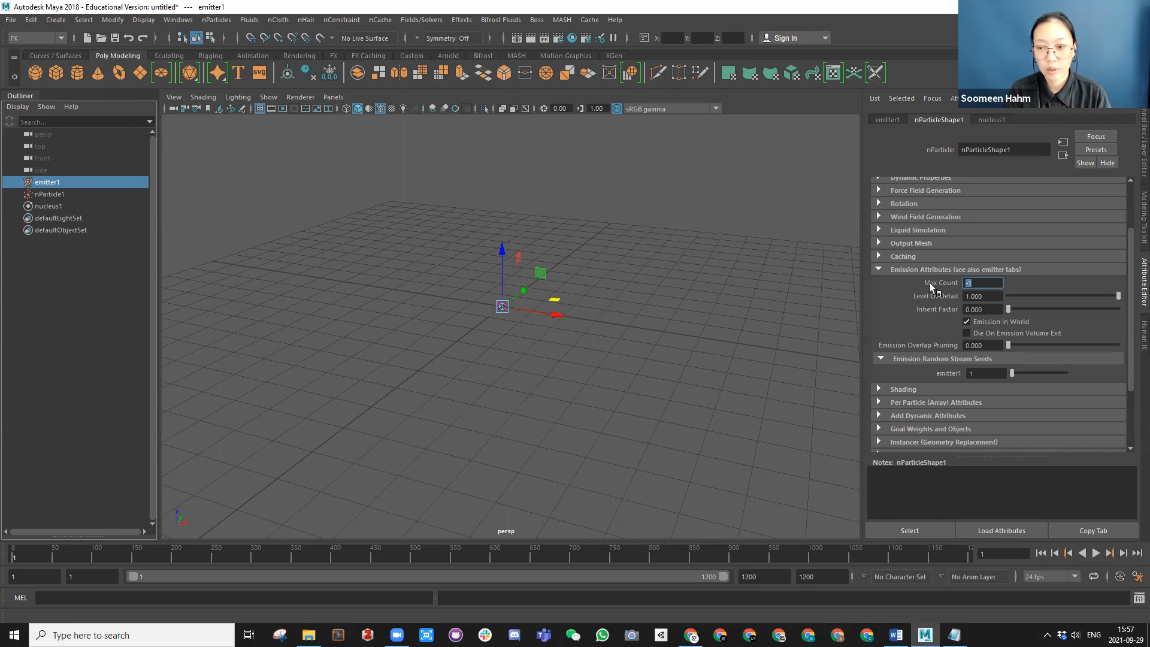
{"action": "left_click", "coordinate": [1095, 553]}
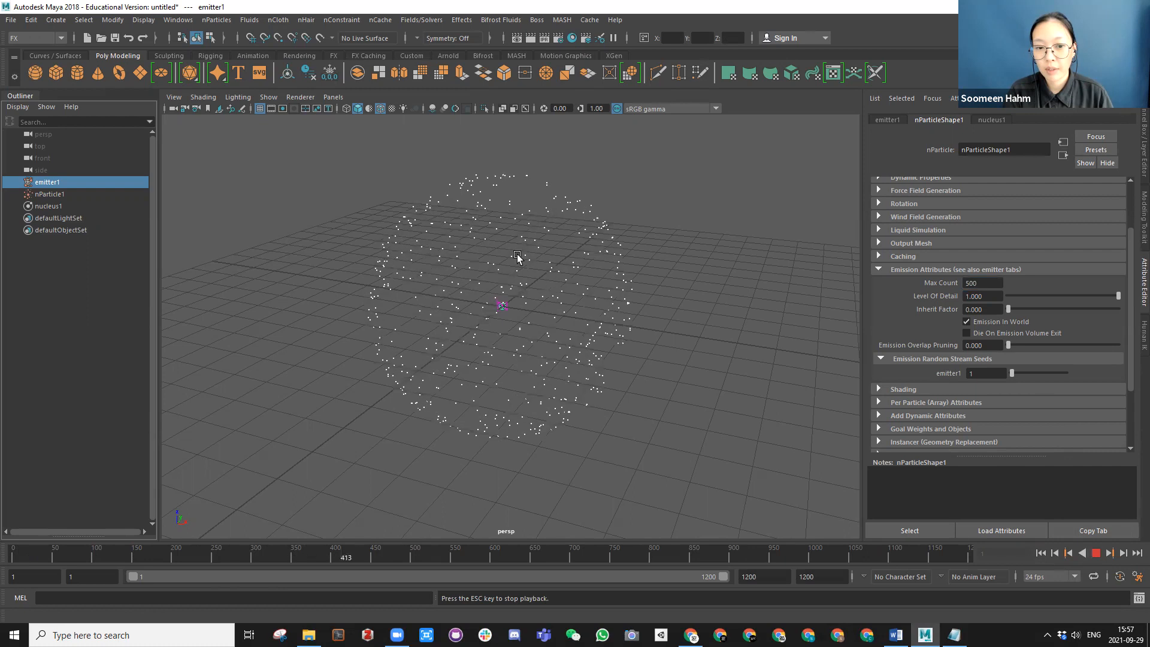
{"action": "left_click", "coordinate": [1042, 553]}
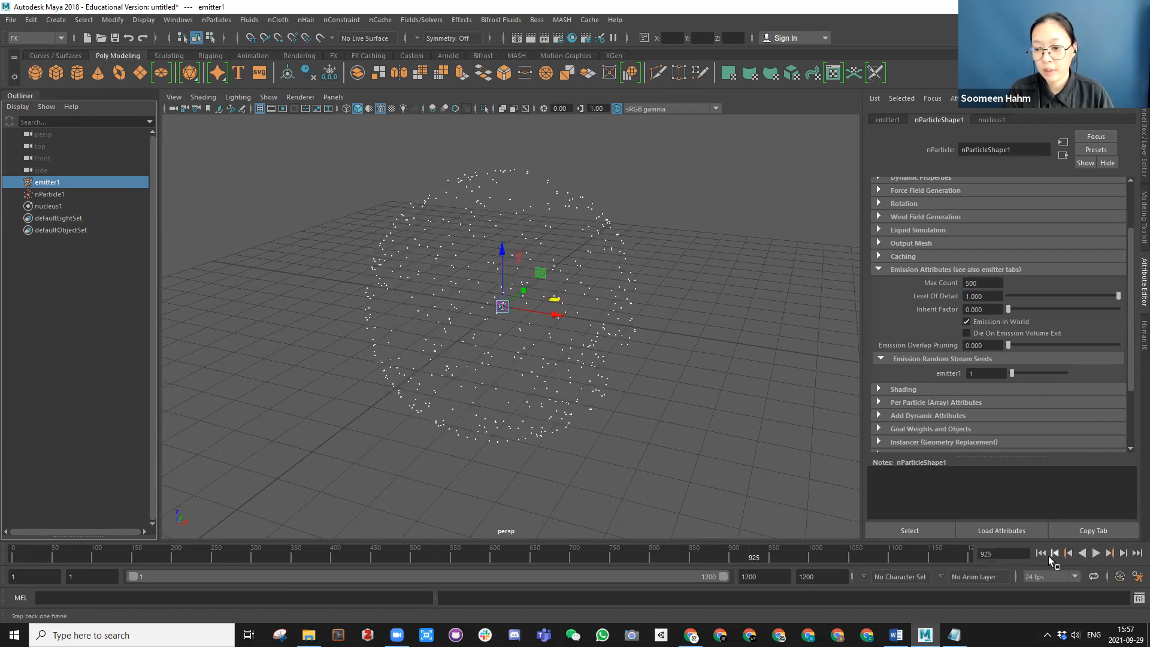
Step: Set the Max Count of nParticleShape1 to 3000 and play the simulation
{"action": "left_click_drag", "start_coordinate": [496, 202], "coordinate": [489, 252], "text": "alt"}
{"action": "scroll", "coordinate": [490, 251], "scroll_direction": "down", "scroll_amount": 4}
{"action": "type", "text": "3000"}
{"action": "left_click", "coordinate": [1094, 552]}
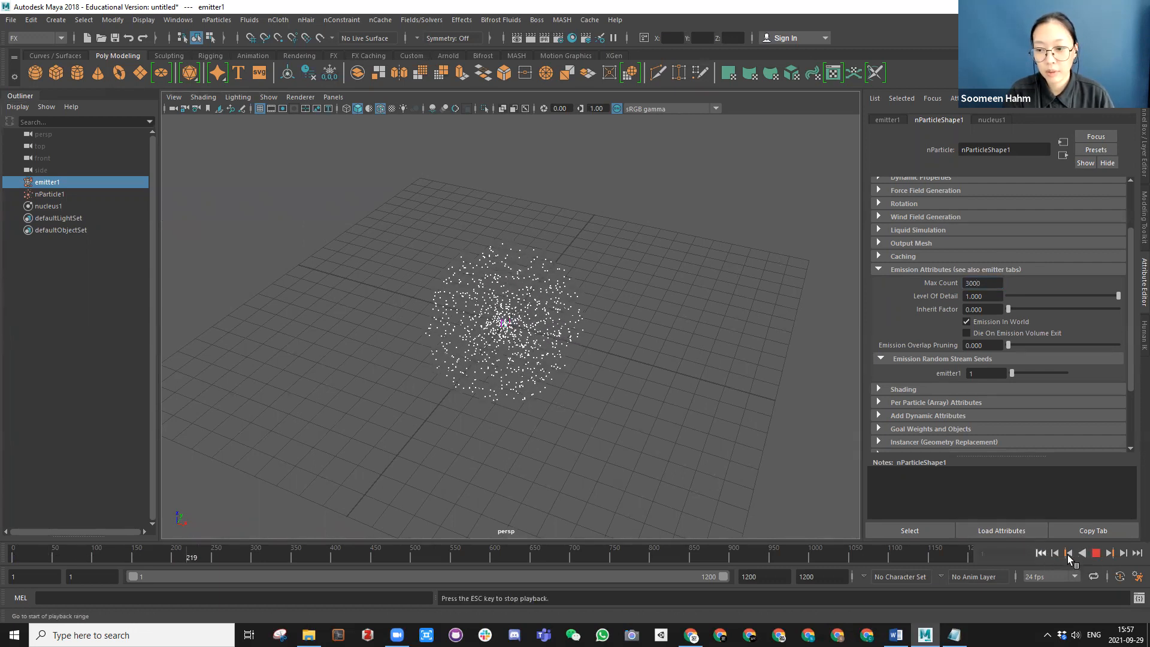
{"action": "left_click", "coordinate": [1096, 553]}
Step: Return to the first frame and set the Max Count of nParticleShape1 to 2000
{"action": "left_click", "coordinate": [1042, 553]}
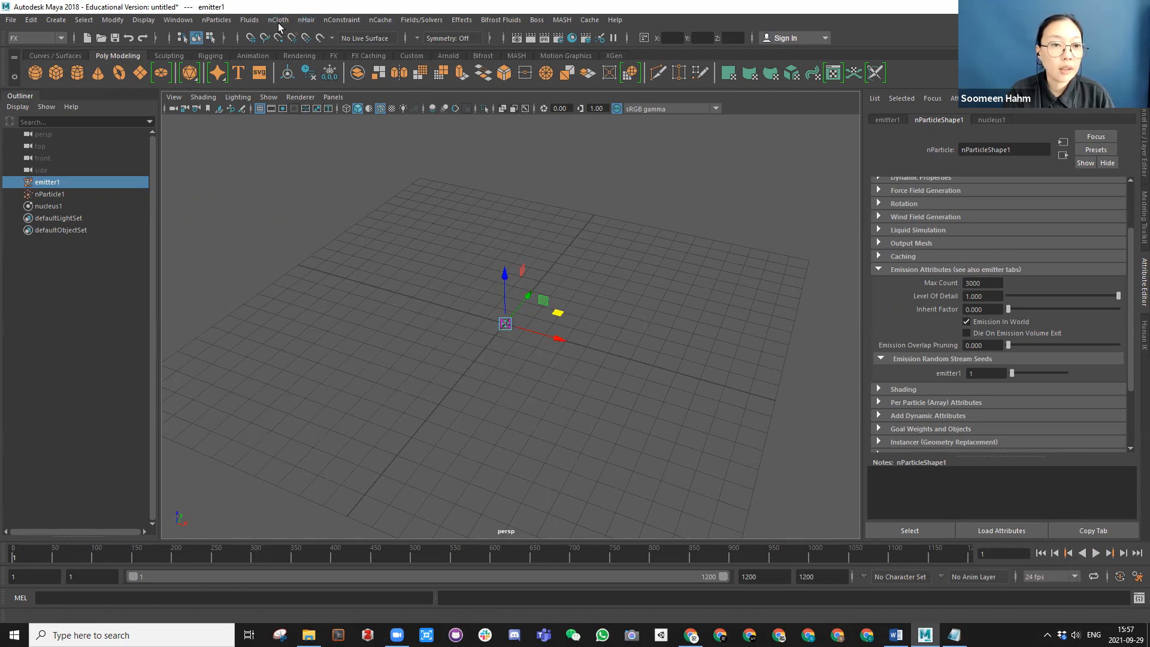
{"action": "type", "text": "2000"}
{"action": "key", "text": "Return"}
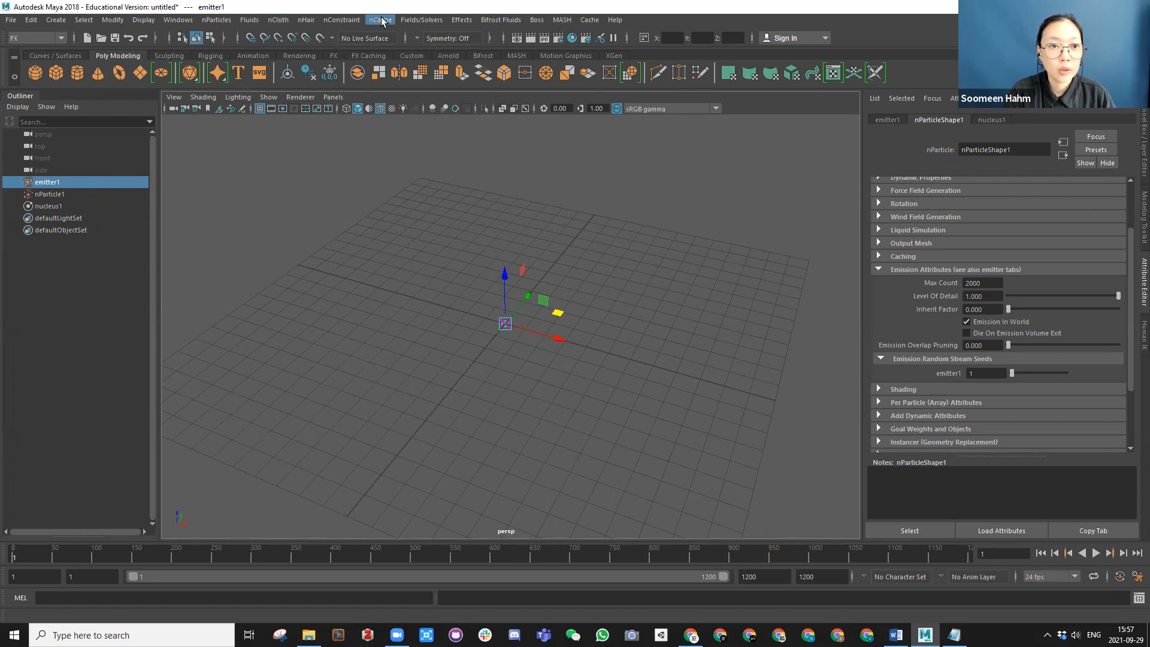
Step: Create a Turbulence field with nucleus1 selected
{"action": "left_click", "coordinate": [50, 206]}
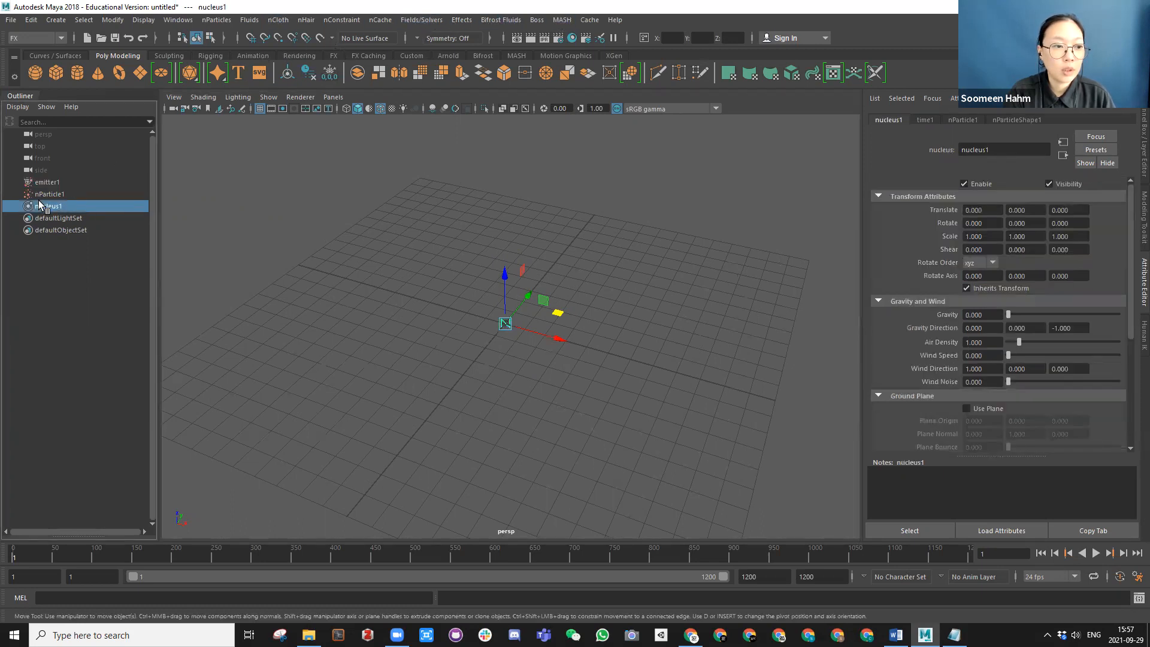
{"action": "left_click", "coordinate": [414, 19]}
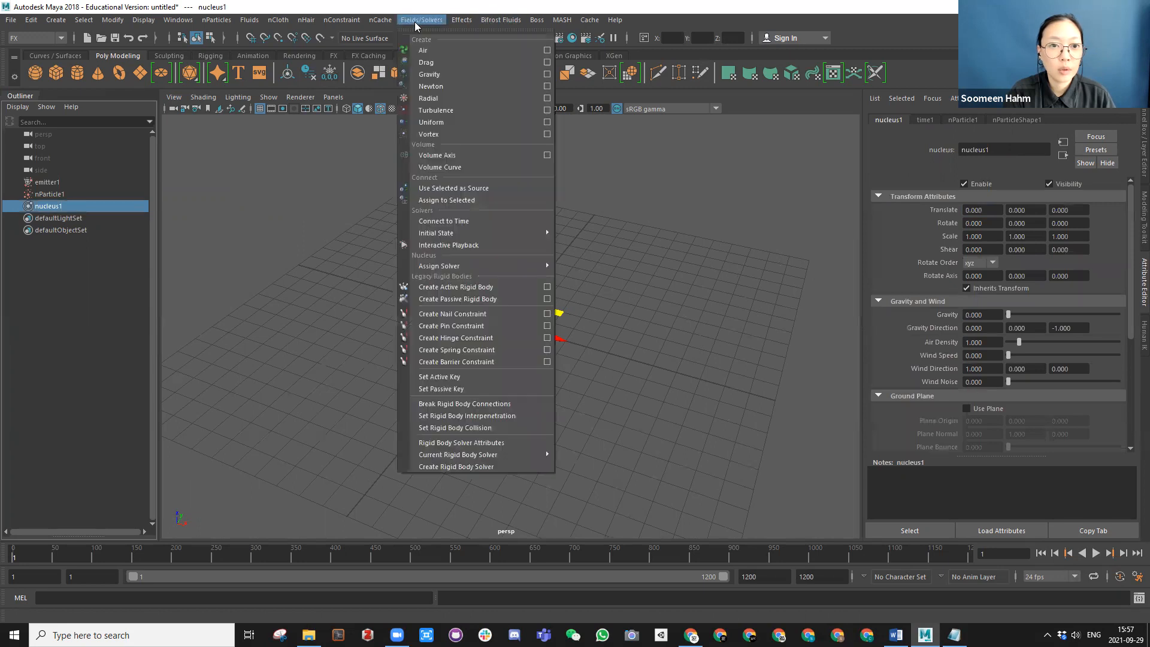
{"action": "left_click", "coordinate": [437, 111]}
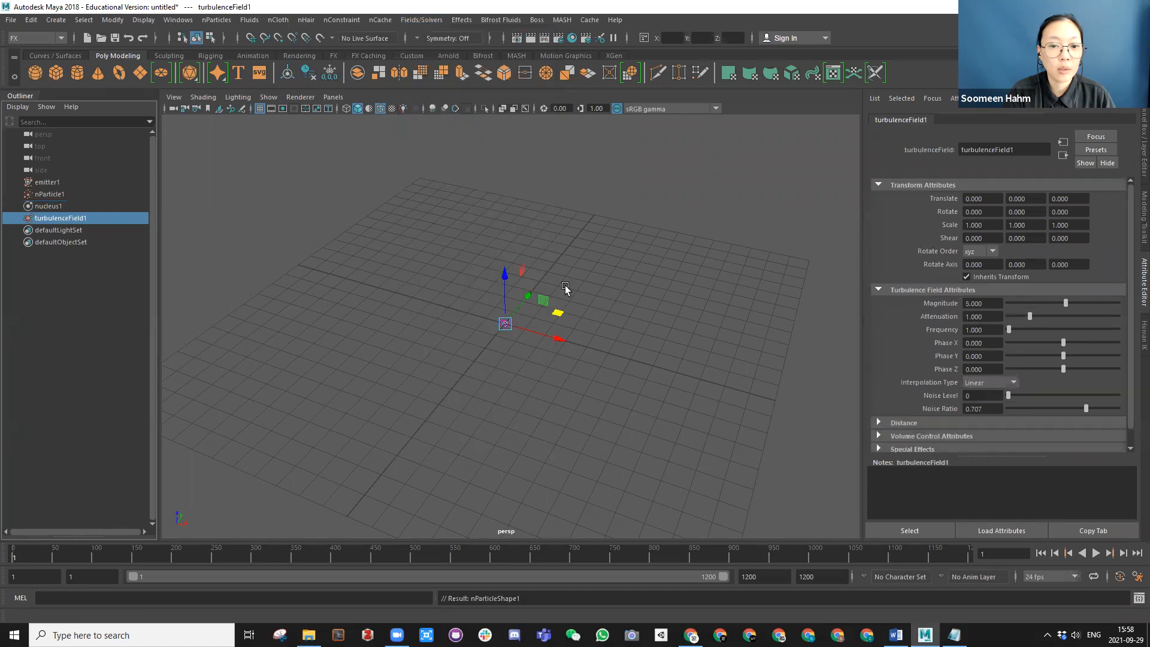
Step: Play the simulation twice from the first frame, examine the turbulence's effect on the particles, and rewind
{"action": "left_click", "coordinate": [1095, 555]}
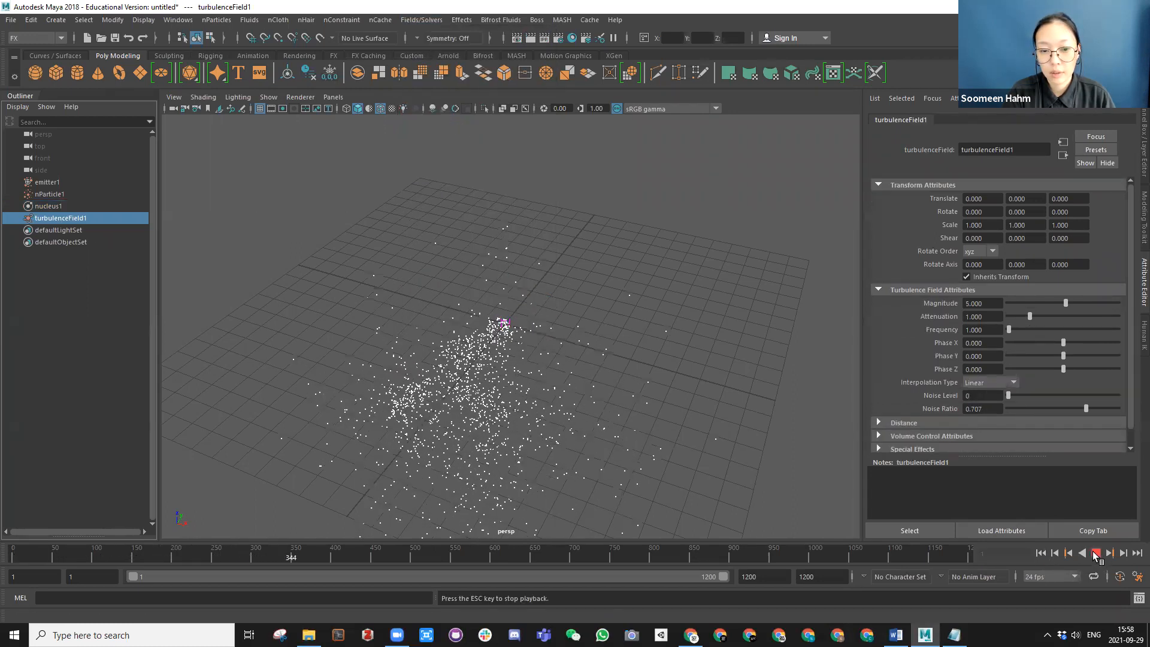
{"action": "left_click", "coordinate": [1095, 554]}
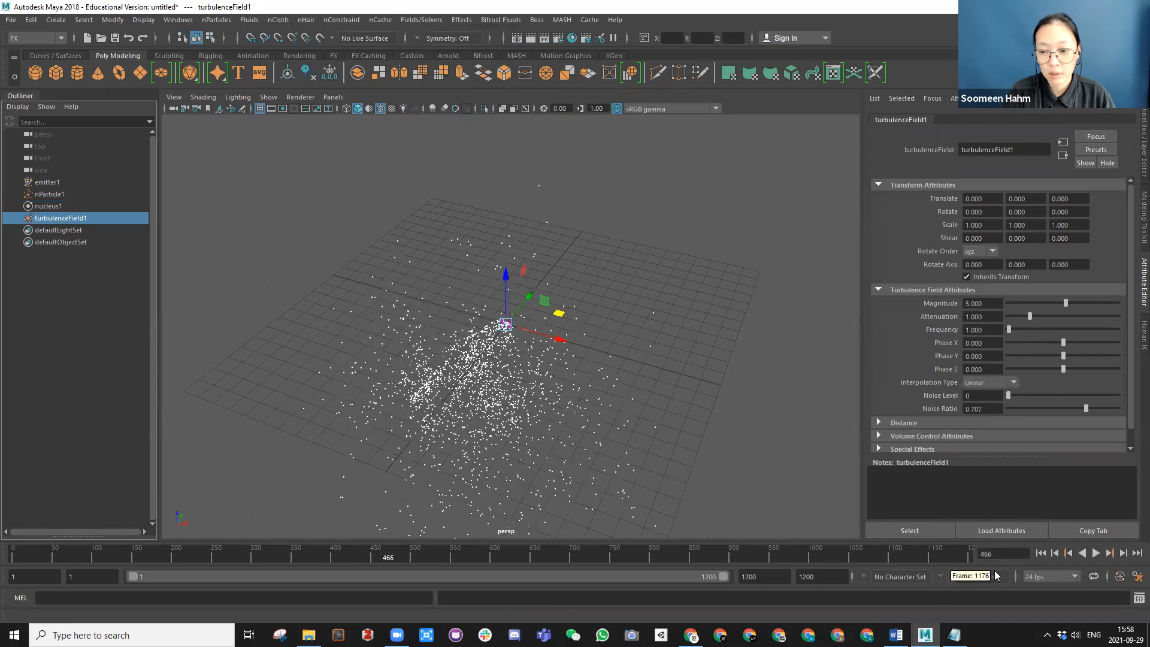
{"action": "left_click", "coordinate": [1041, 552]}
{"action": "left_click", "coordinate": [1096, 553]}
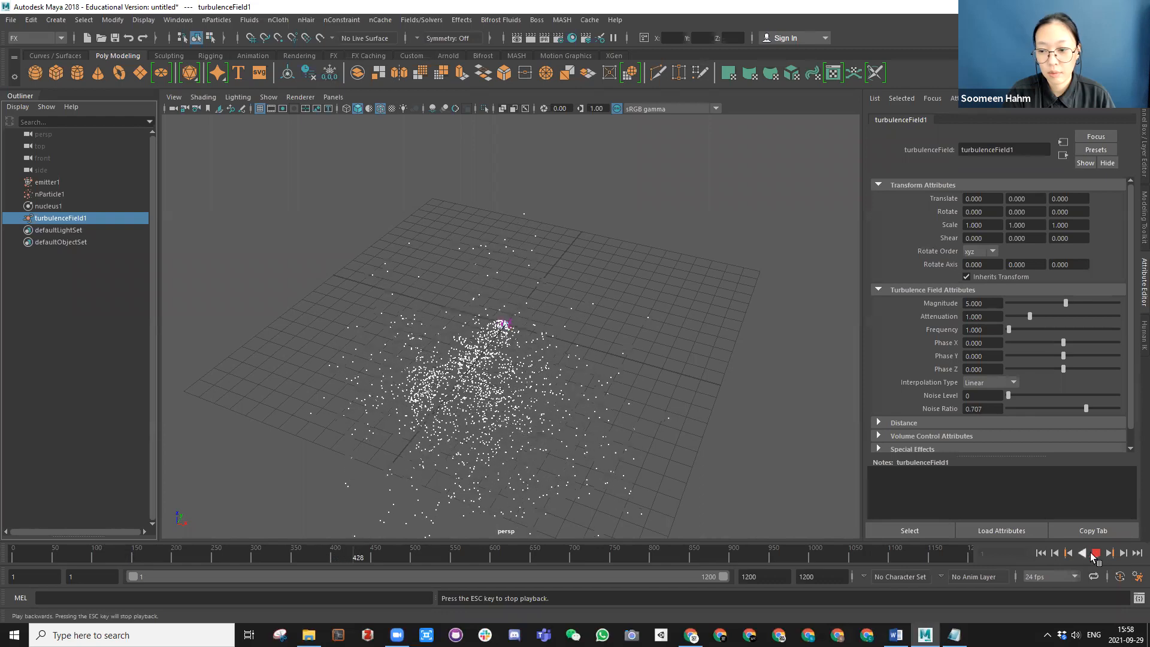
{"action": "left_click", "coordinate": [1095, 553]}
{"action": "left_click_drag", "start_coordinate": [593, 435], "coordinate": [456, 360], "text": "alt"}
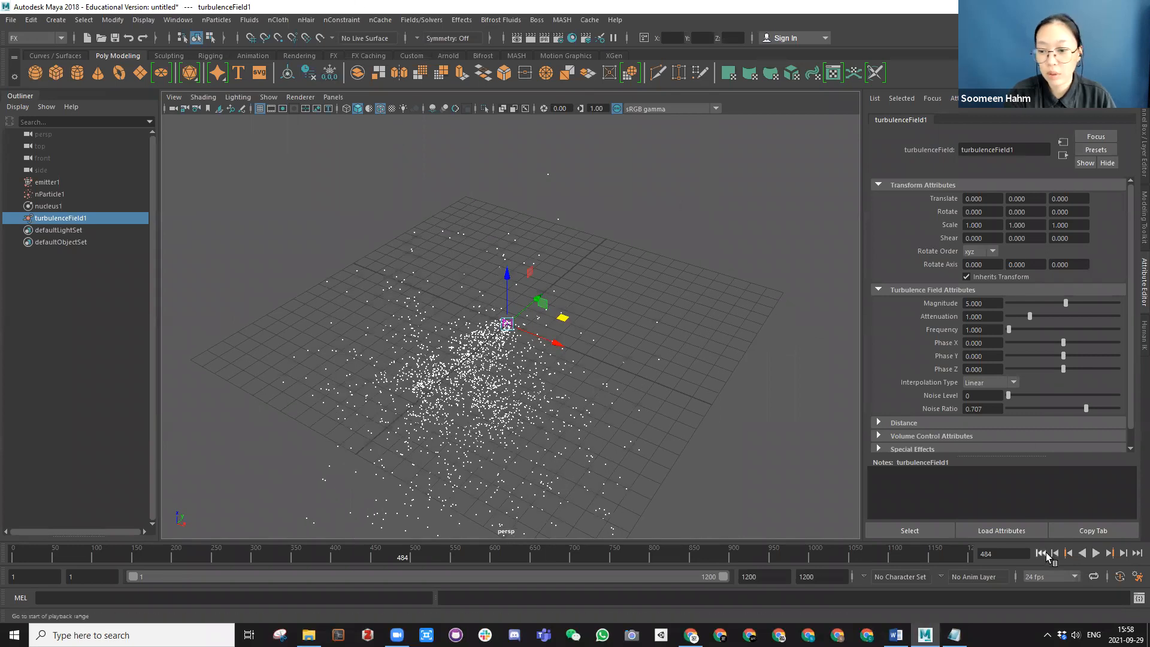
{"action": "left_click", "coordinate": [1041, 553]}
Step: Create a Drag field with nucleus1 selected
{"action": "left_click", "coordinate": [421, 20]}
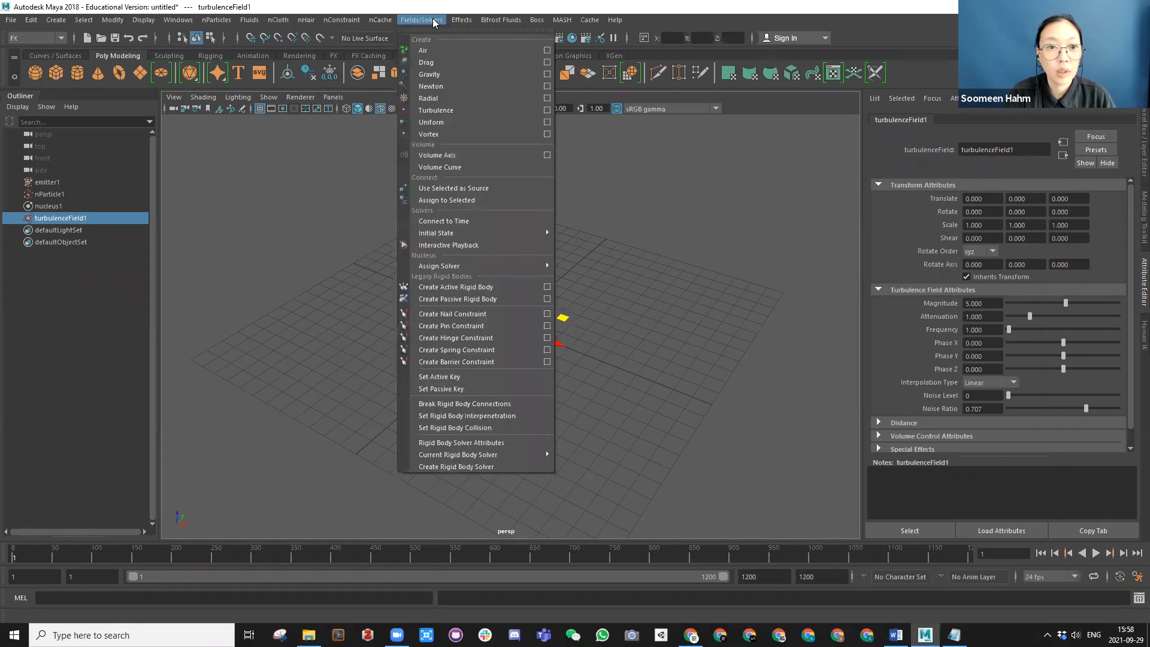
{"action": "left_click", "coordinate": [439, 63]}
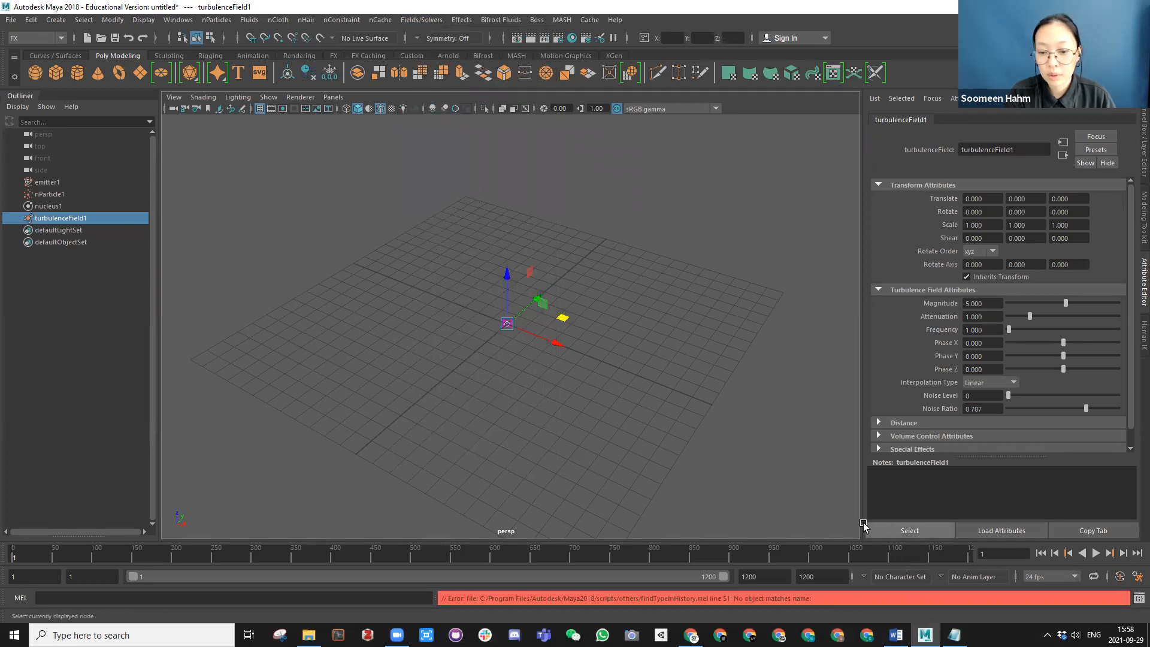
{"action": "left_click", "coordinate": [47, 206]}
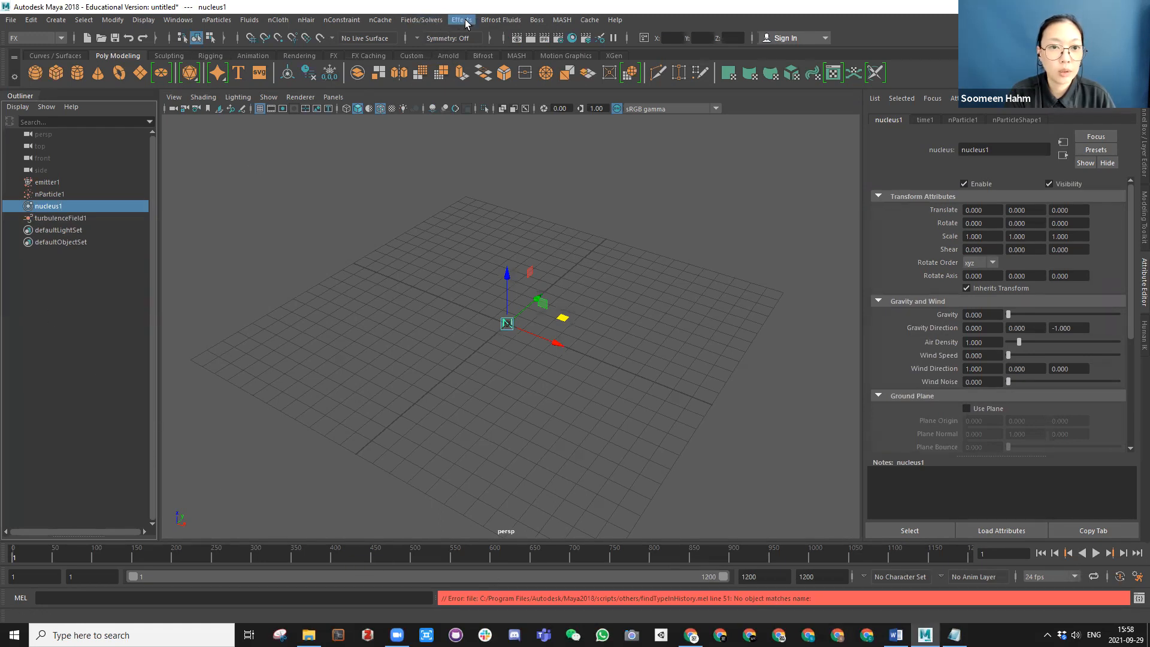
{"action": "left_click", "coordinate": [422, 20]}
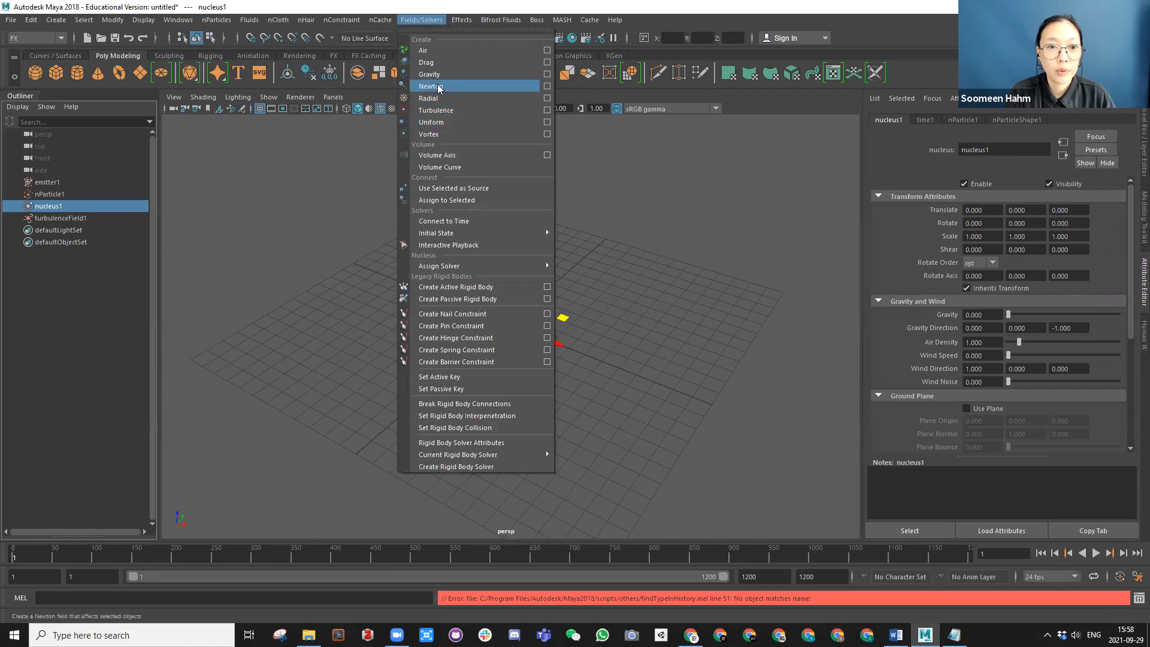
{"action": "left_click", "coordinate": [437, 63]}
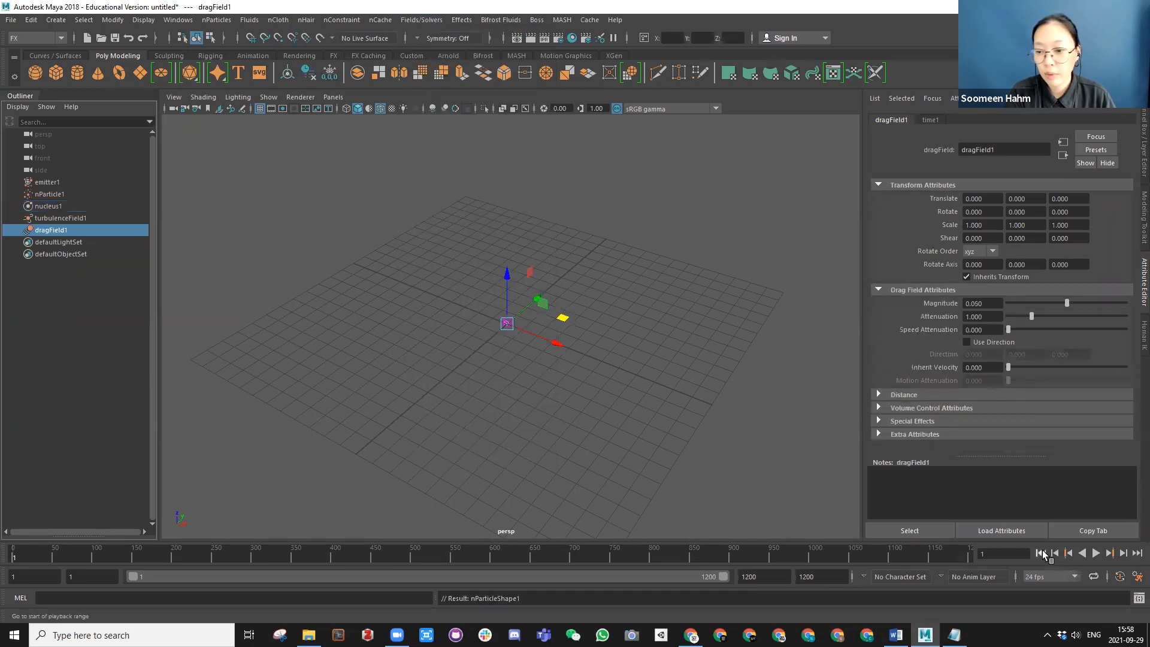
Step: Play the simulation and examine the Drag field's effect on the particles
{"action": "left_click", "coordinate": [1095, 552]}
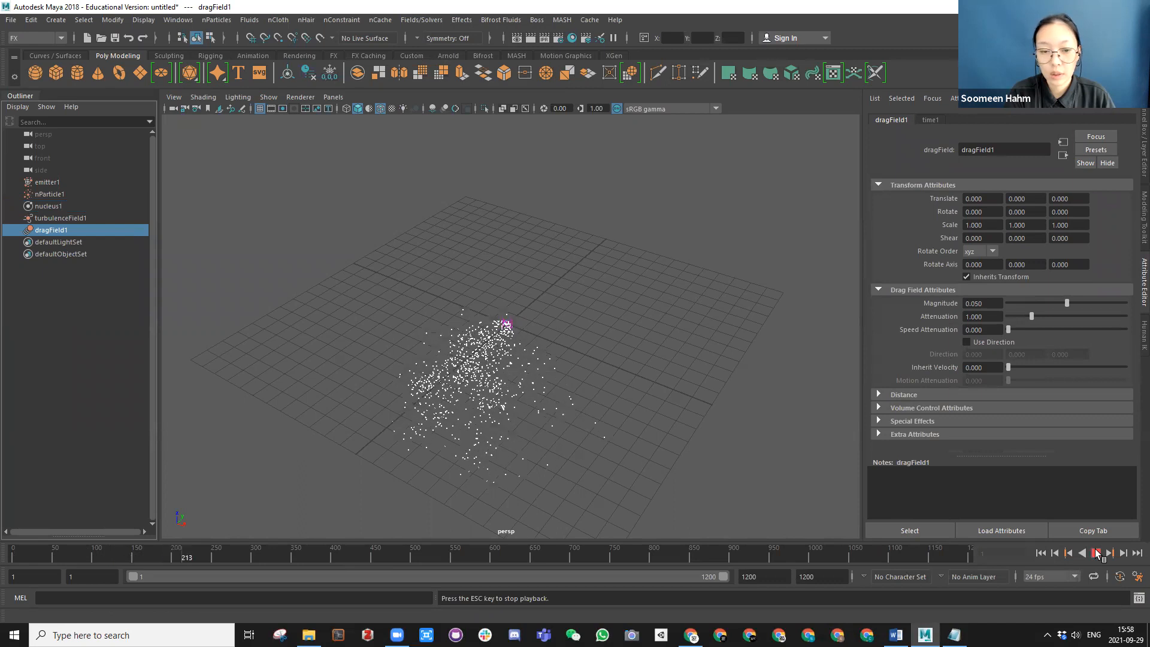
{"action": "left_click", "coordinate": [1095, 552]}
{"action": "left_click_drag", "start_coordinate": [423, 226], "coordinate": [442, 224], "text": "alt"}
Step: Set the Magnitude of dragField1 to 5 and play the simulation from the first frame
{"action": "key", "text": "ctrl+a"}
{"action": "key", "text": "ctrl+a"}
{"action": "double_click", "coordinate": [980, 304]}
{"action": "type", "text": "5"}
{"action": "key", "text": "Return"}
{"action": "left_click", "coordinate": [1041, 552]}
{"action": "left_click", "coordinate": [1096, 552]}
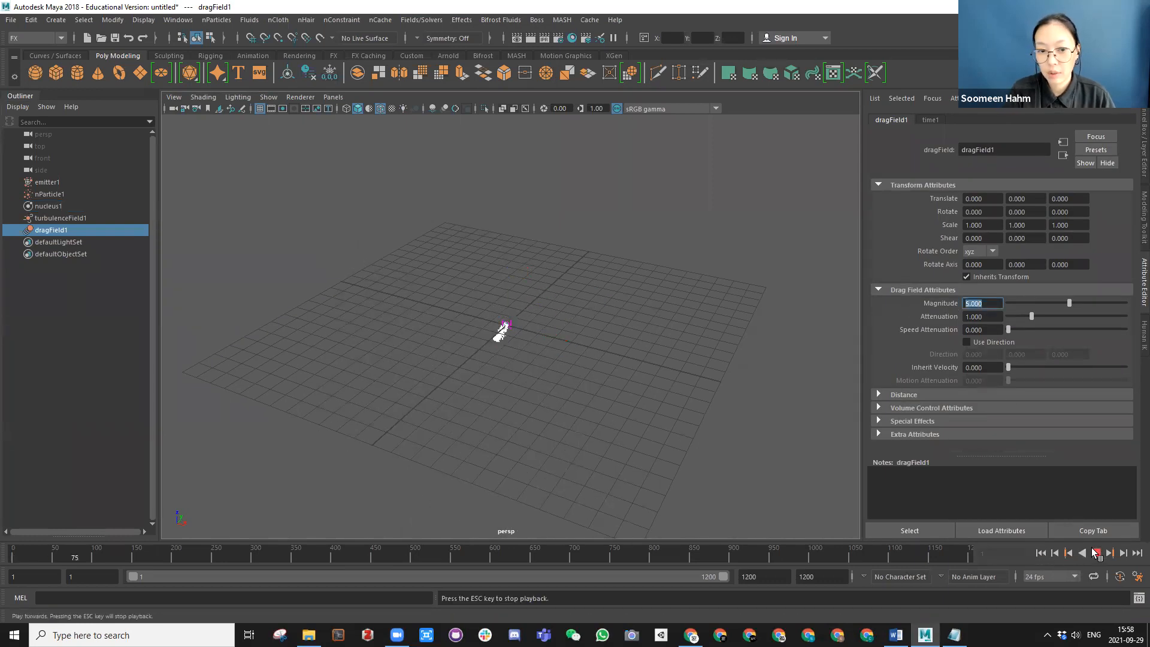
{"action": "left_click", "coordinate": [1096, 552]}
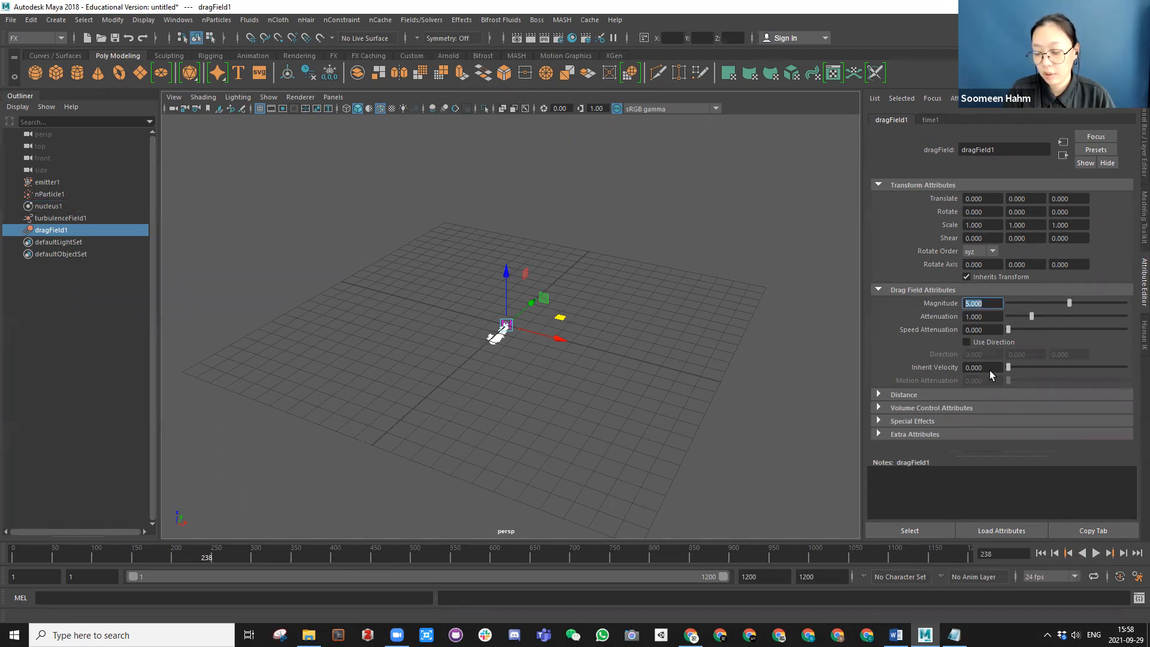
Step: Set the Magnitude of dragField1 to 2, replay the simulation from the first frame and examine the particle pattern up close
{"action": "left_click", "coordinate": [1095, 552]}
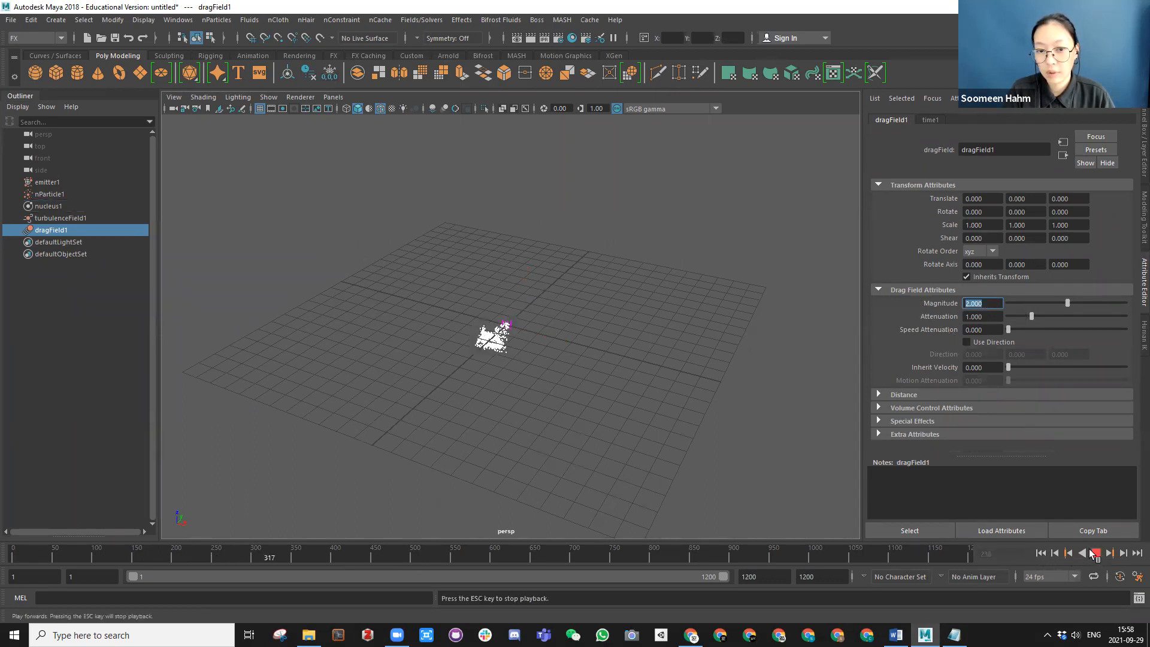
{"action": "left_click", "coordinate": [1095, 552]}
{"action": "left_click", "coordinate": [1040, 552]}
{"action": "left_click", "coordinate": [1095, 553]}
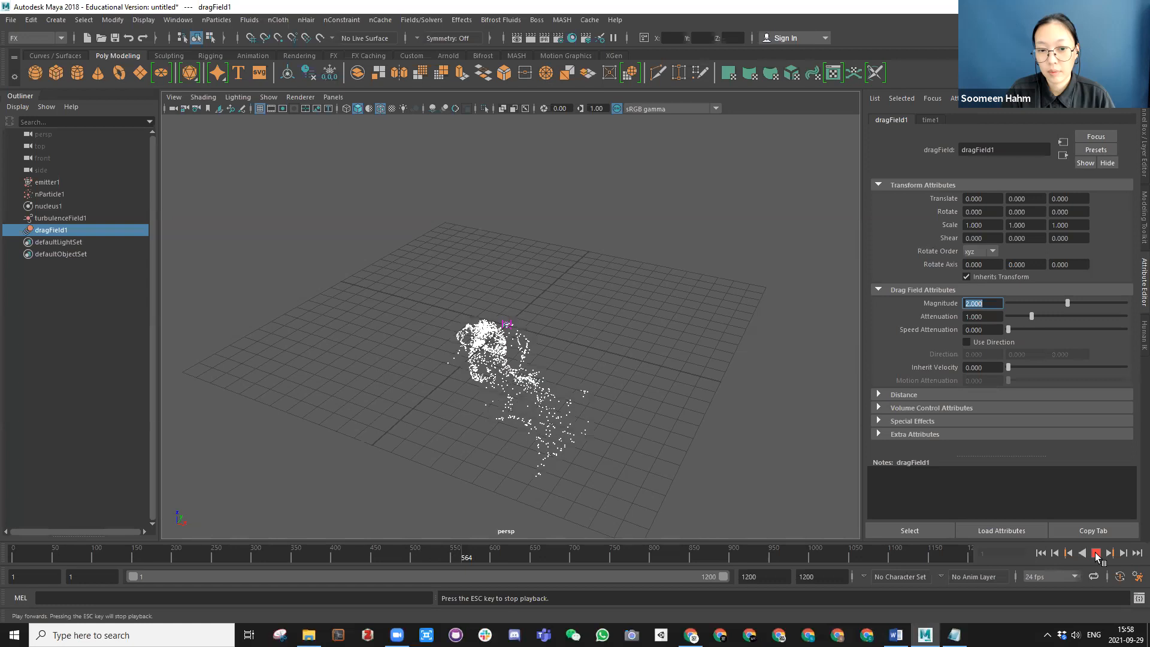
{"action": "left_click", "coordinate": [1095, 553]}
{"action": "scroll", "coordinate": [521, 353], "scroll_direction": "up", "scroll_amount": 3}
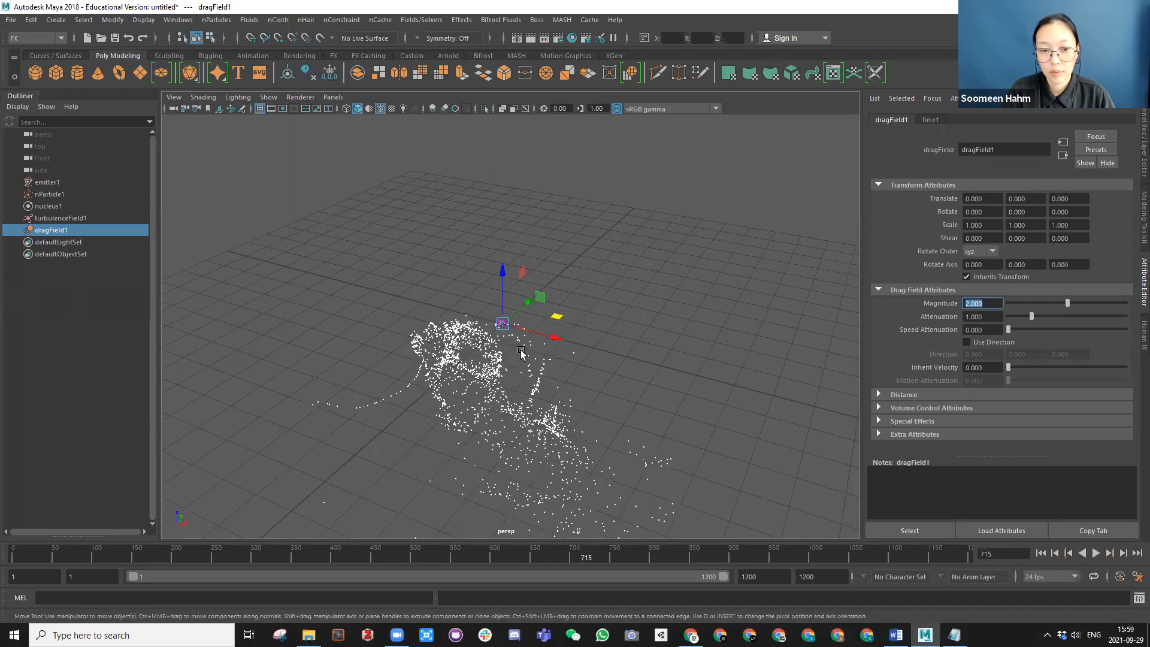
{"action": "left_click_drag", "start_coordinate": [522, 354], "coordinate": [575, 365], "text": "alt"}
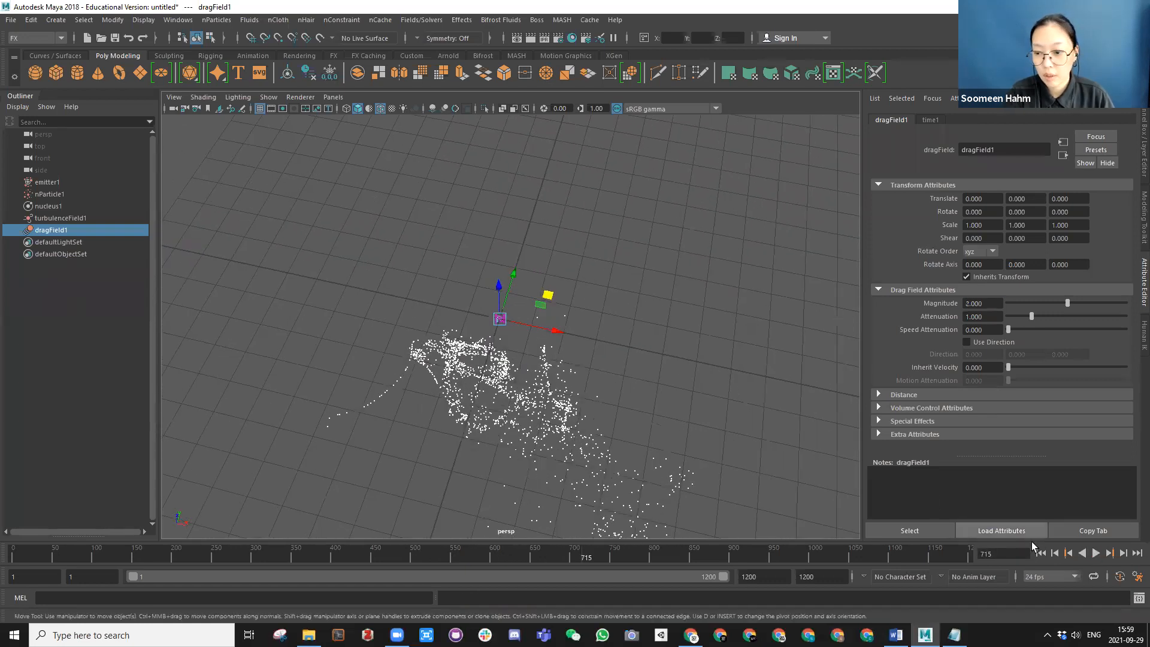
Step: Return to the first frame, set the Magnitude of dragField1 to 1 and play the simulation
{"action": "left_click", "coordinate": [1041, 552]}
{"action": "type", "text": "1"}
{"action": "key", "text": "Return"}
{"action": "left_click", "coordinate": [1095, 553]}
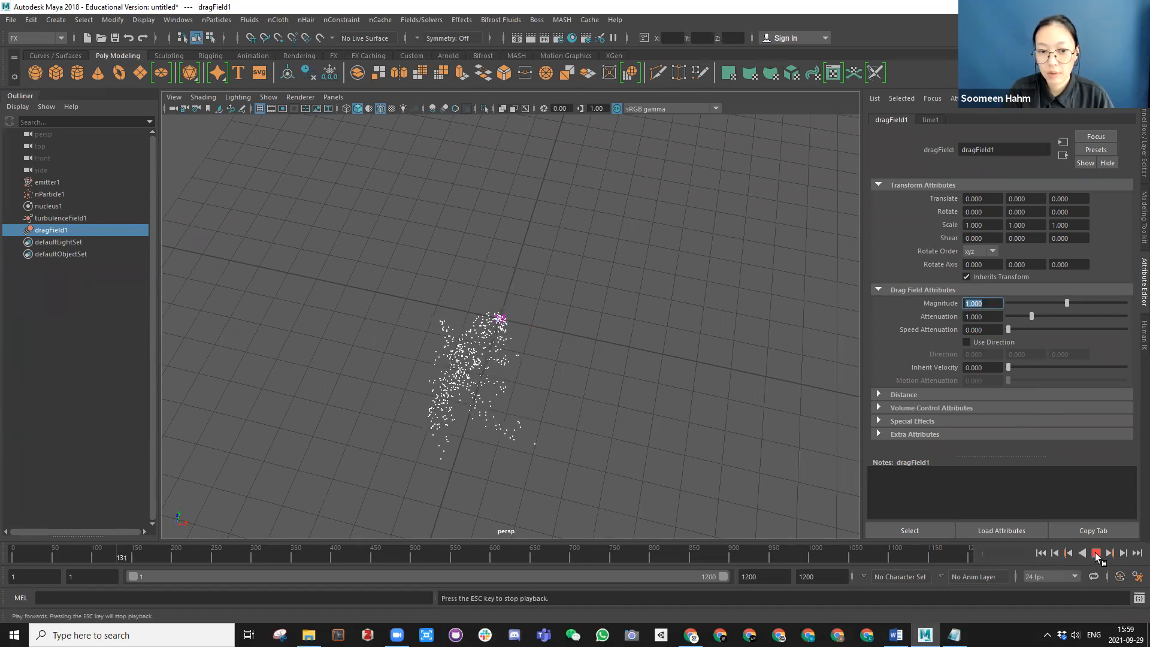
{"action": "left_click", "coordinate": [1096, 553]}
{"action": "key", "text": "w"}
{"action": "scroll", "coordinate": [447, 301], "scroll_direction": "down", "scroll_amount": 5}
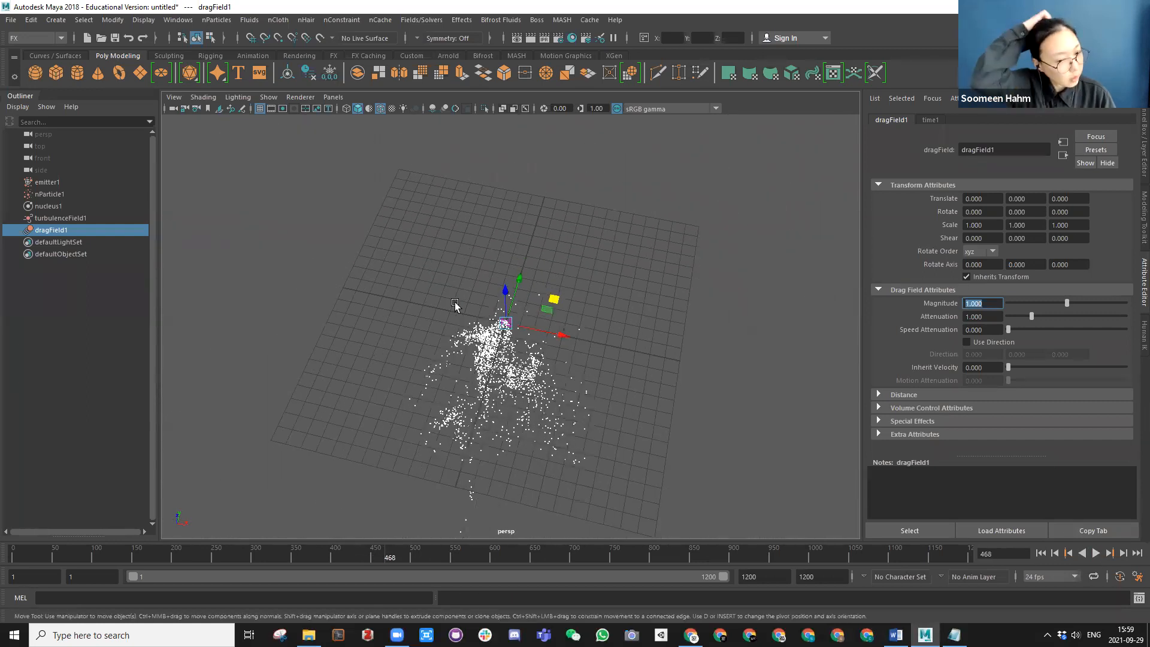
Step: Set the Magnitude of dragField1 back to 2, play the simulation from the start and rewind
{"action": "left_click_drag", "start_coordinate": [937, 297], "coordinate": [913, 297]}
{"action": "type", "text": "2"}
{"action": "key", "text": "Return"}
{"action": "left_click", "coordinate": [1041, 553]}
{"action": "left_click", "coordinate": [1096, 552]}
{"action": "left_click", "coordinate": [1096, 552]}
{"action": "left_click", "coordinate": [1041, 553]}
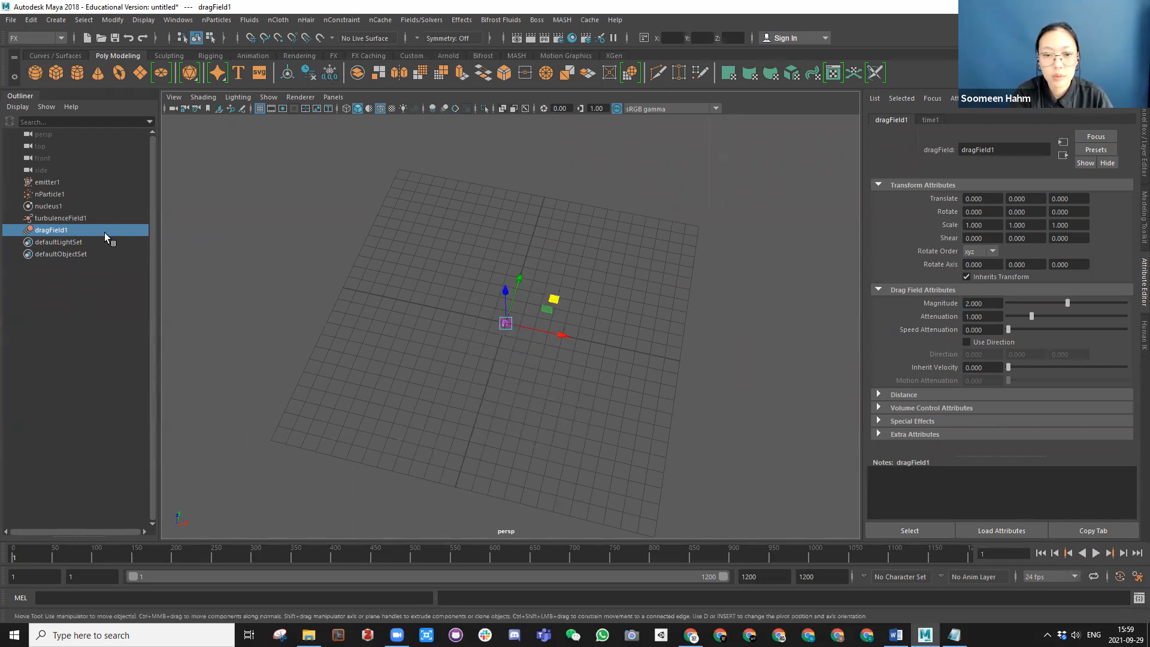
Step: Create a Newton field with nucleus1 selected
{"action": "left_click", "coordinate": [49, 206]}
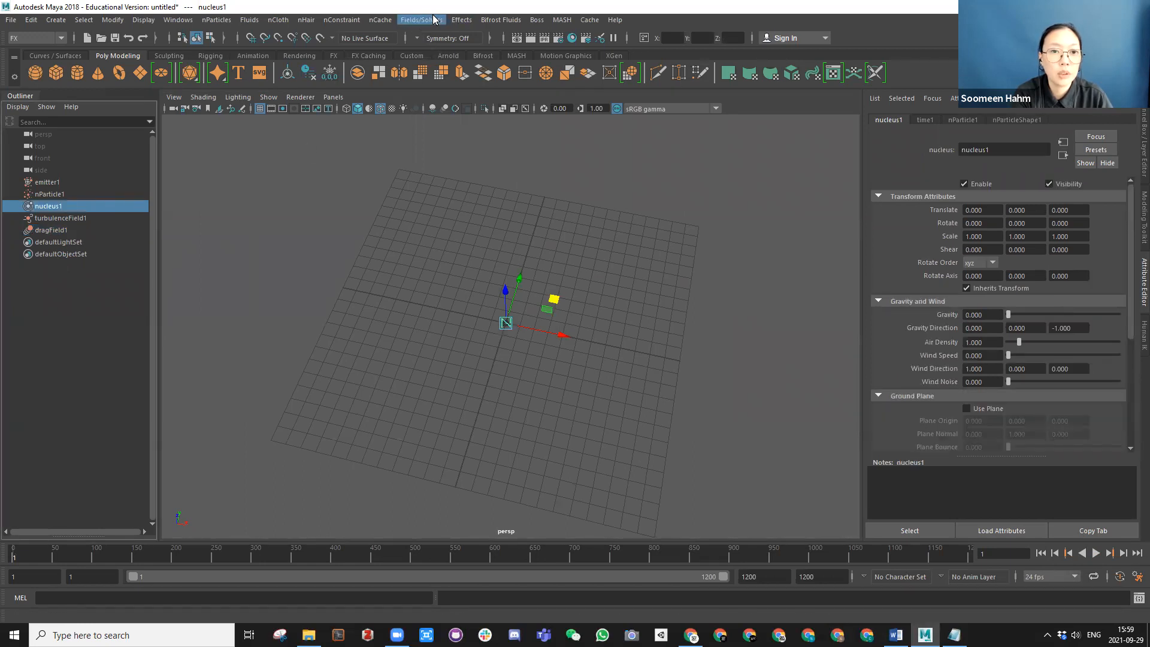
{"action": "left_click", "coordinate": [436, 20]}
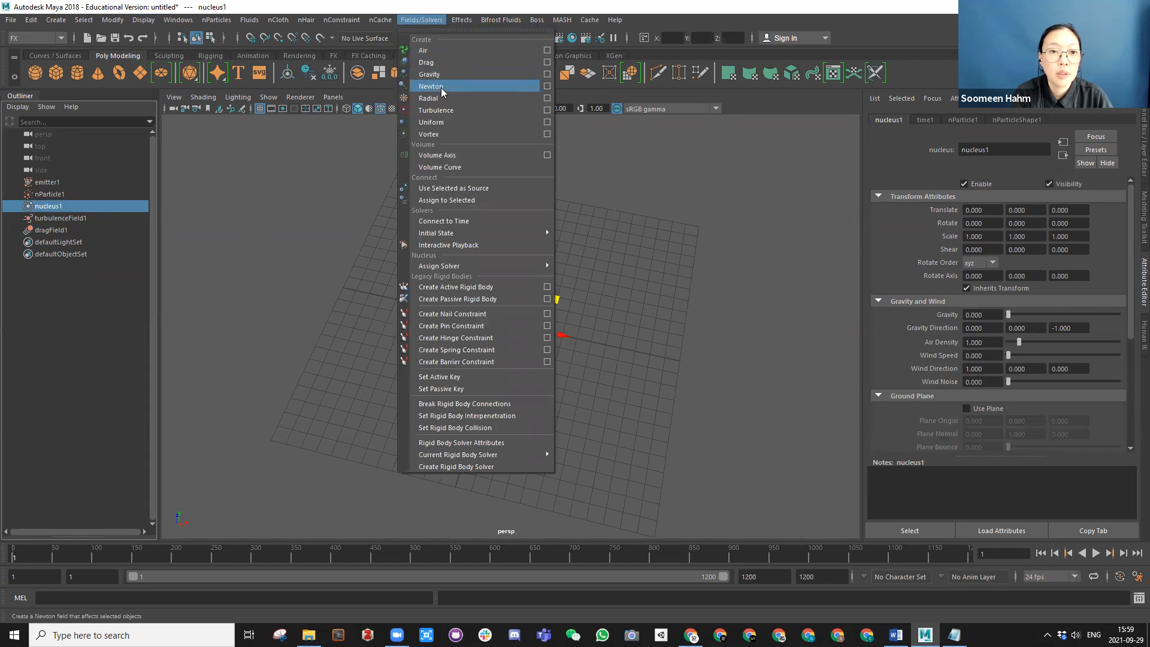
{"action": "left_click", "coordinate": [442, 87]}
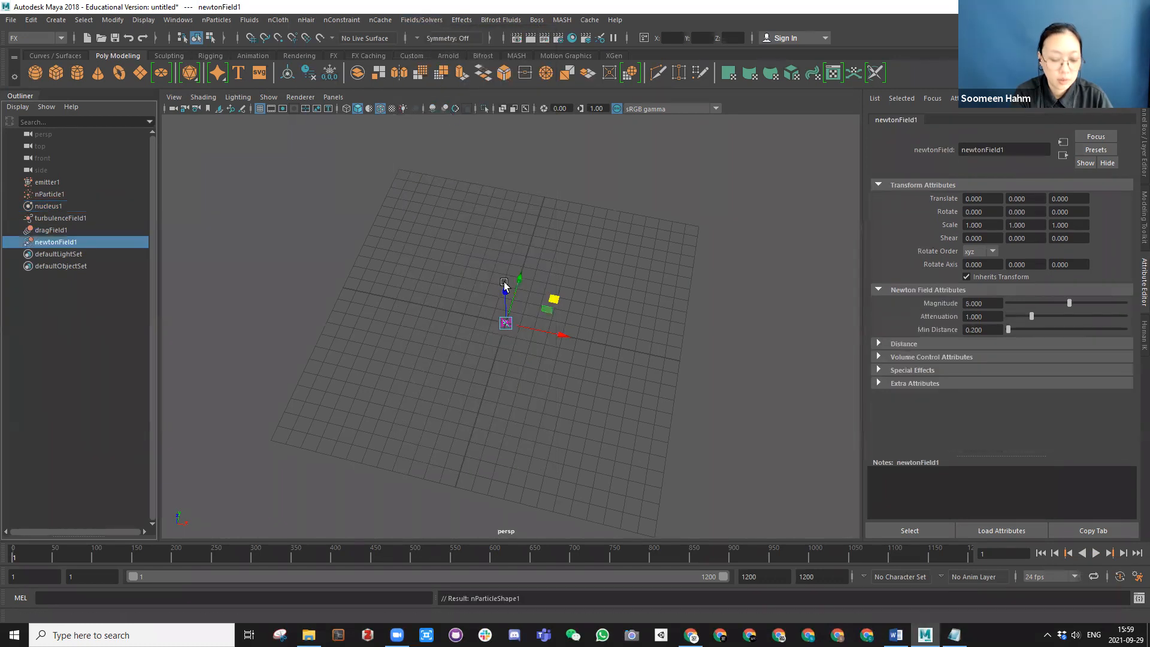
Step: Move the Newton field away from the emitter to about Y 1.7 and Z 3.4
{"action": "left_click_drag", "start_coordinate": [503, 285], "coordinate": [462, 232], "text": "alt"}
{"action": "key", "text": "e"}
{"action": "key", "text": "w"}
{"action": "left_click_drag", "start_coordinate": [512, 271], "coordinate": [514, 221]}
{"action": "left_click_drag", "start_coordinate": [515, 225], "coordinate": [569, 257], "text": "alt"}
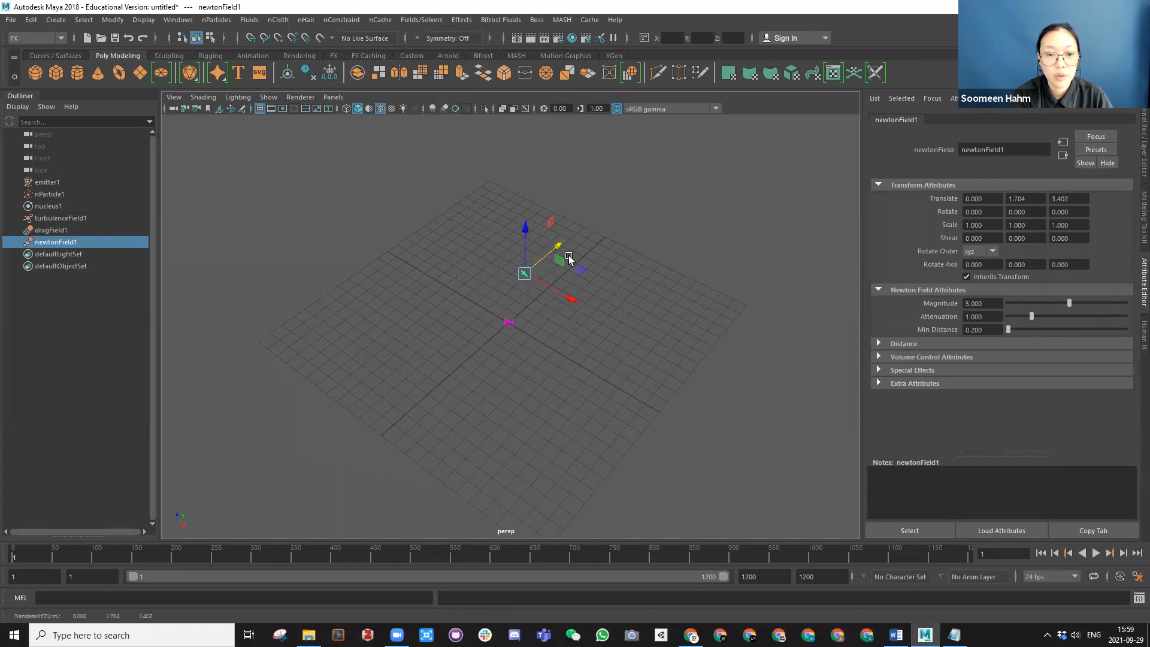
Step: Play the simulation, examine the Newton field's pull on the particles from several angles, and rewind
{"action": "left_click", "coordinate": [1096, 553]}
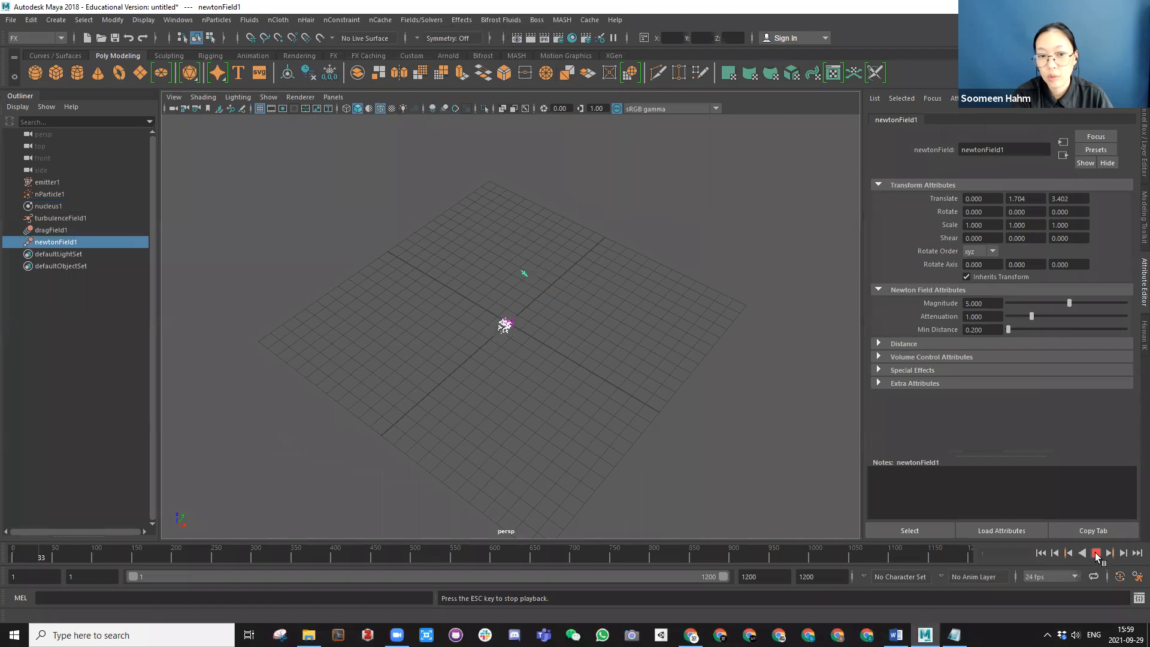
{"action": "left_click_drag", "start_coordinate": [586, 367], "coordinate": [580, 308], "text": "alt"}
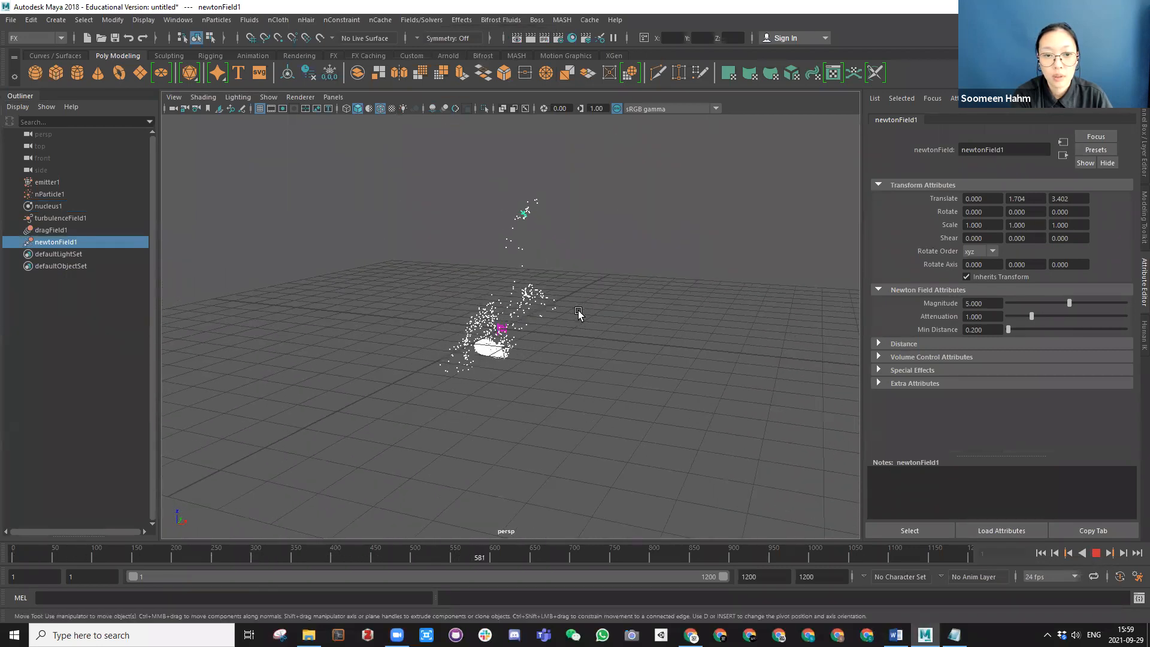
{"action": "left_click_drag", "start_coordinate": [652, 393], "coordinate": [626, 367], "text": "alt"}
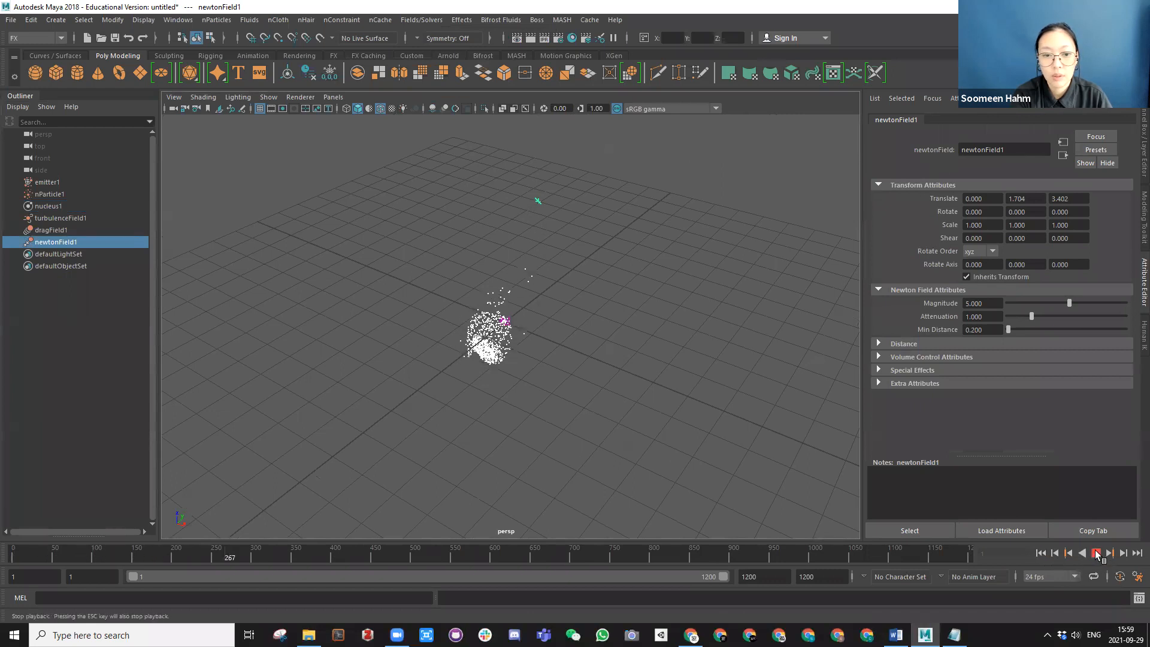
{"action": "left_click", "coordinate": [1096, 554]}
{"action": "left_click", "coordinate": [1039, 553]}
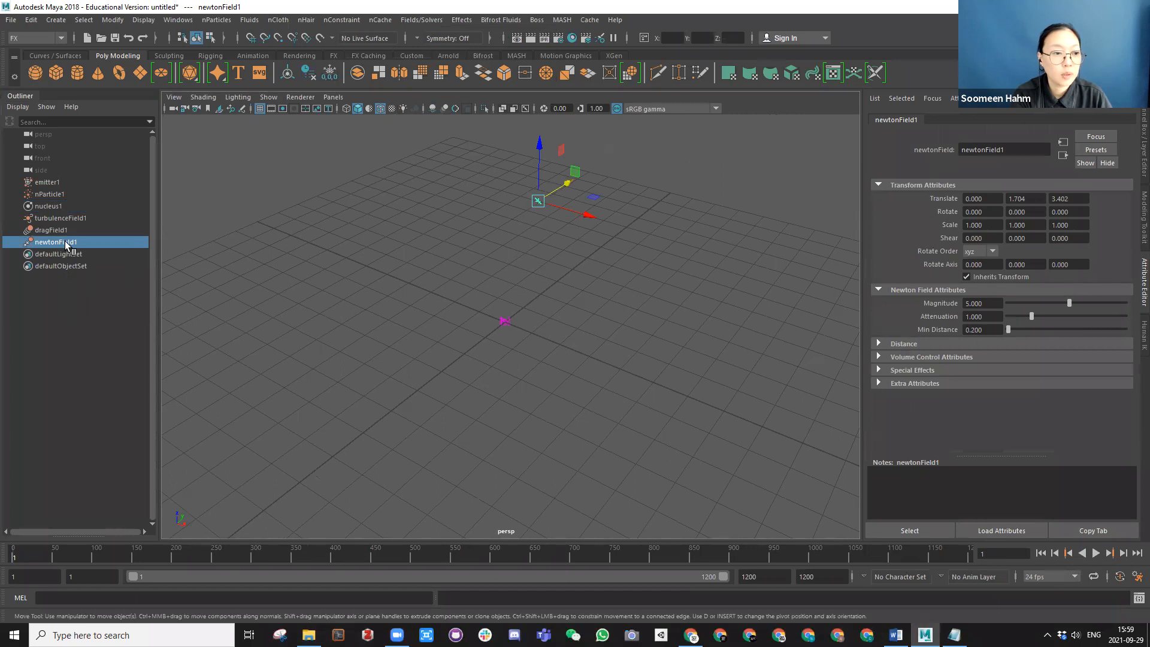
Step: Delete the Newton field, replay the simulation with only turbulence and drag, and return to the first frame
{"action": "left_click", "coordinate": [69, 243]}
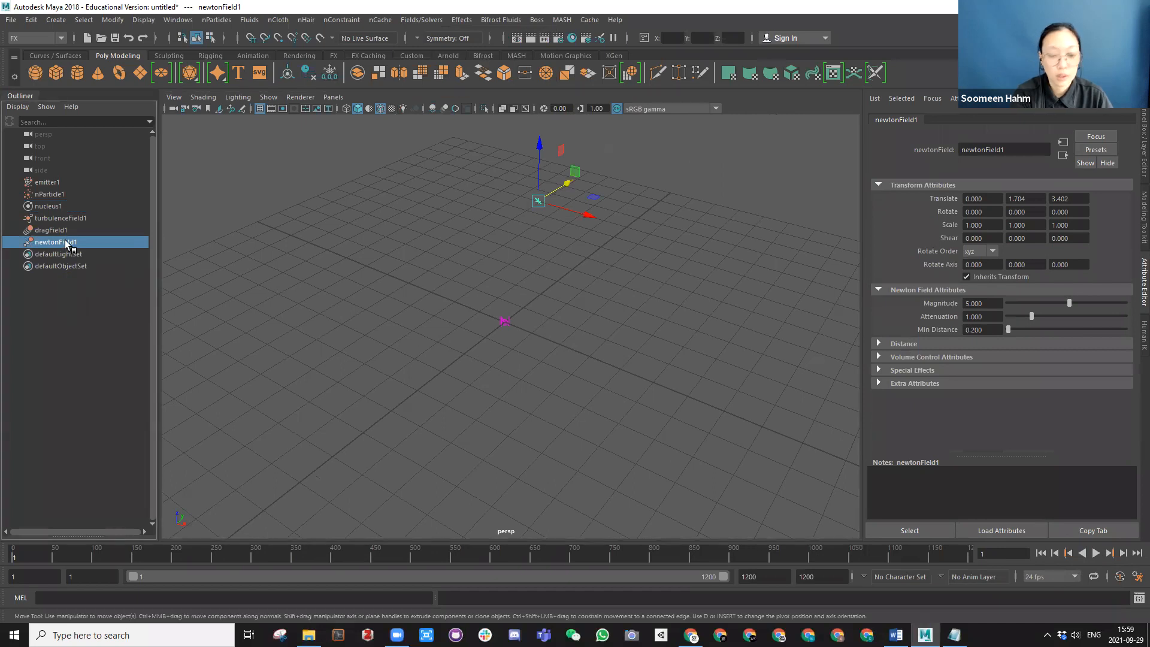
{"action": "key", "text": "Delete"}
{"action": "left_click", "coordinate": [1096, 554]}
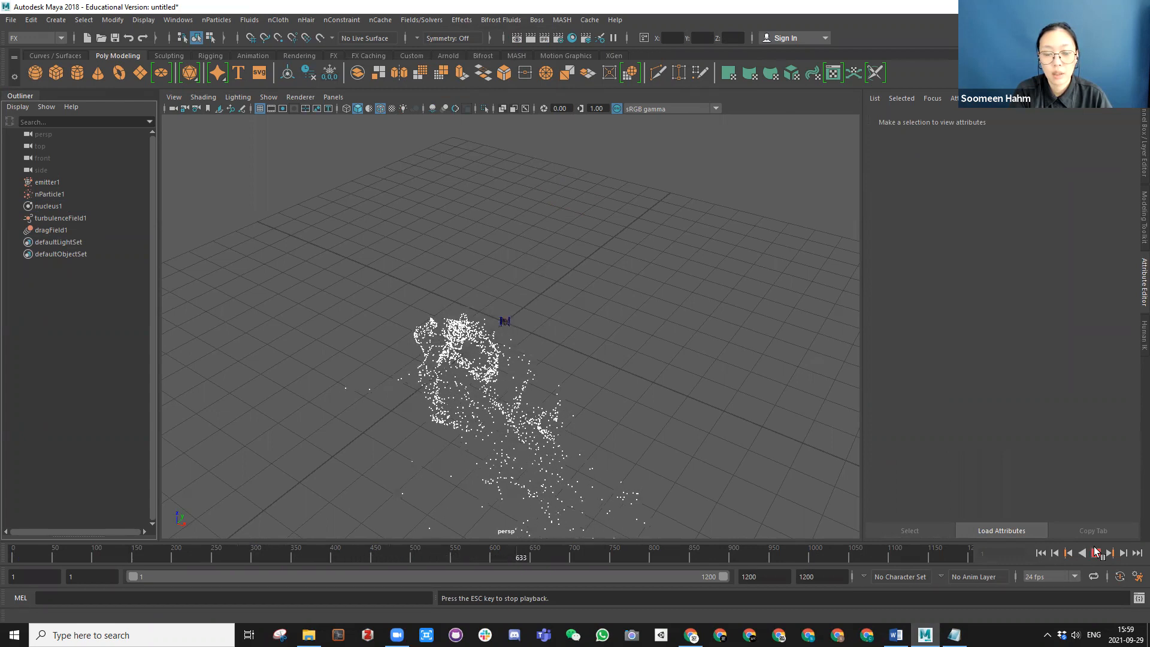
{"action": "left_click", "coordinate": [1095, 554]}
{"action": "left_click", "coordinate": [1042, 553]}
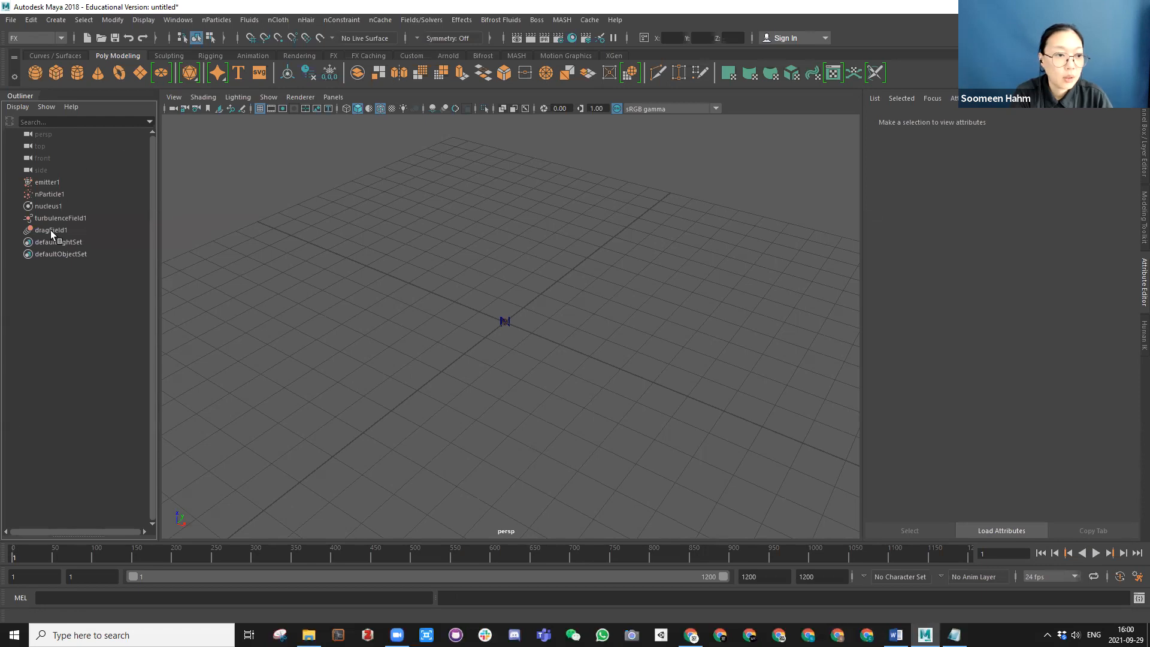
Step: Create a MASH network with nothing selected
{"action": "left_click_drag", "start_coordinate": [499, 268], "coordinate": [539, 300], "text": "alt"}
{"action": "scroll", "coordinate": [494, 285], "scroll_direction": "up", "scroll_amount": 5}
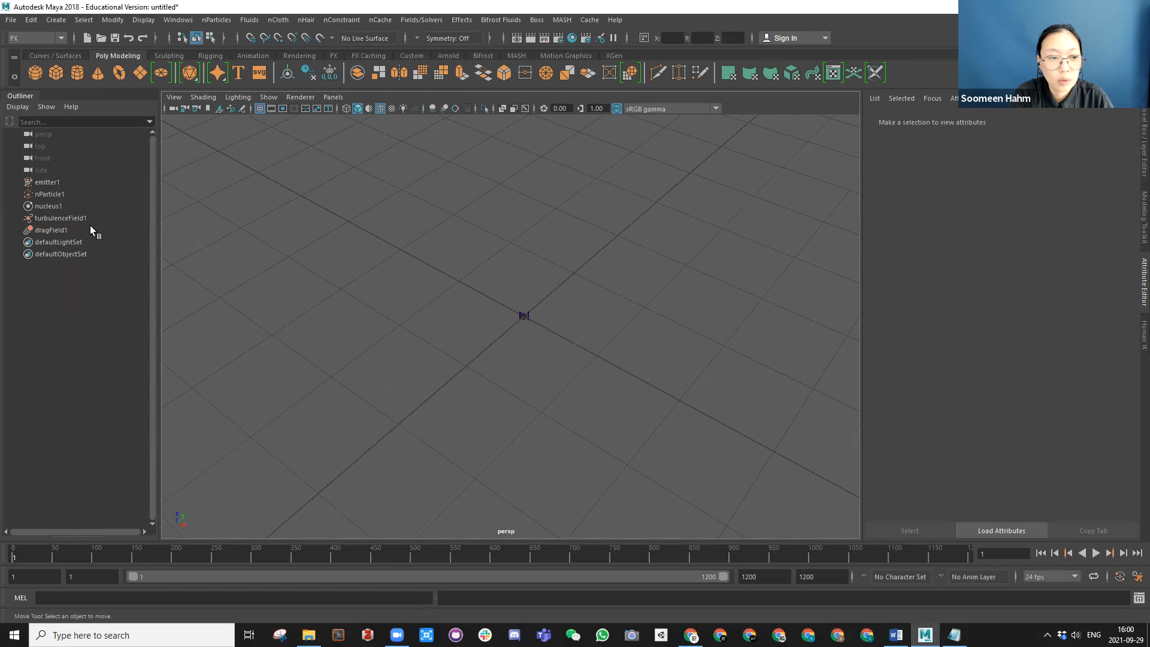
{"action": "left_click", "coordinate": [49, 195]}
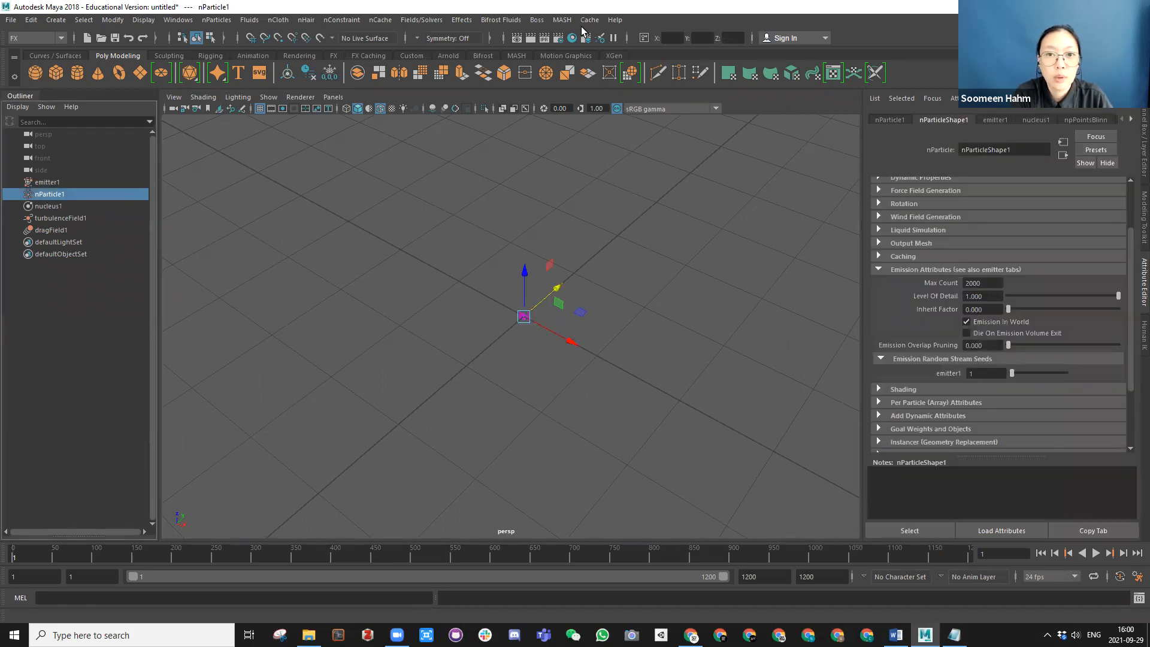
{"action": "left_click", "coordinate": [367, 308]}
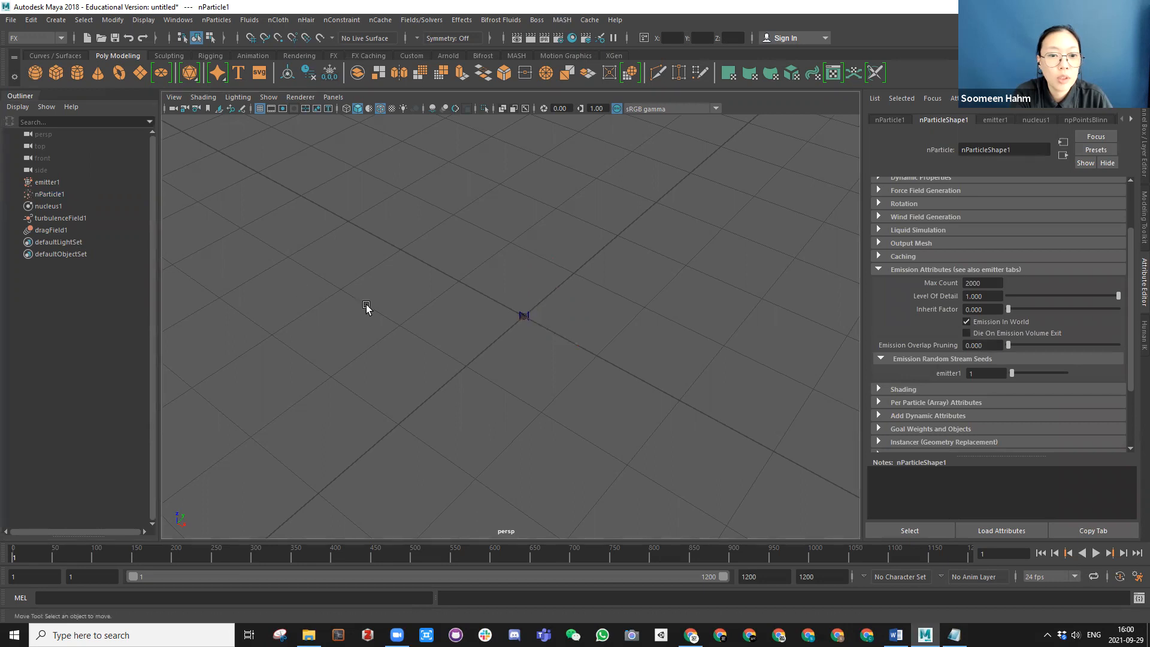
{"action": "left_click", "coordinate": [563, 21]}
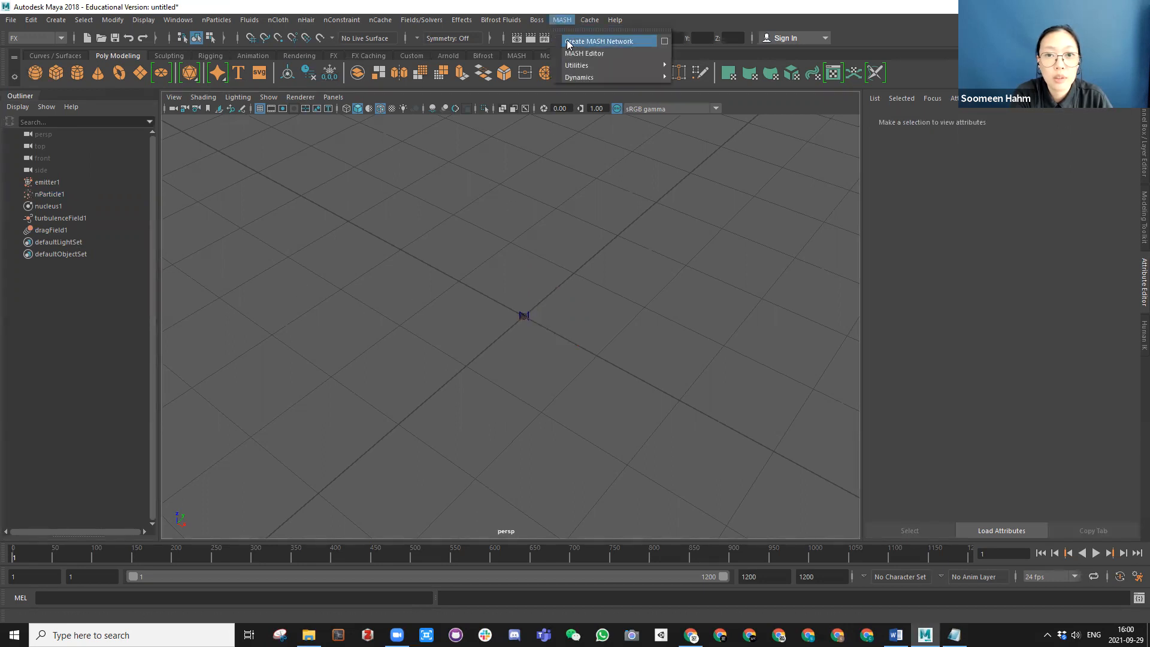
{"action": "left_click", "coordinate": [619, 47]}
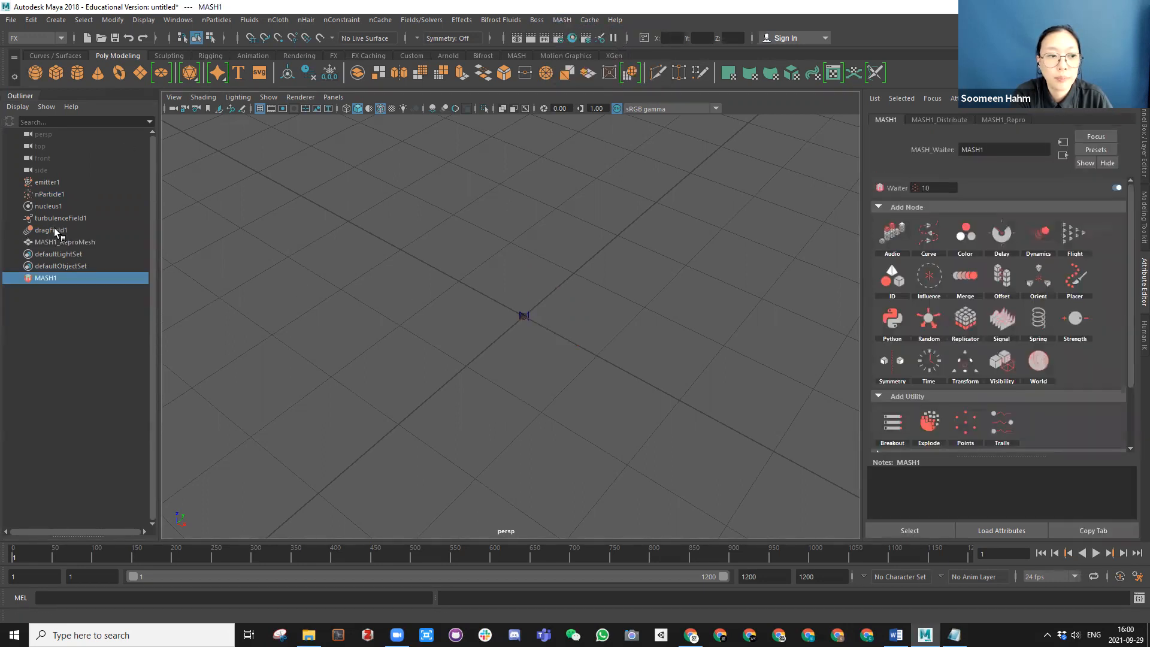
Step: Add MASH trails to the particles using nParticle1 and the MASH1 network
{"action": "left_click", "coordinate": [47, 194]}
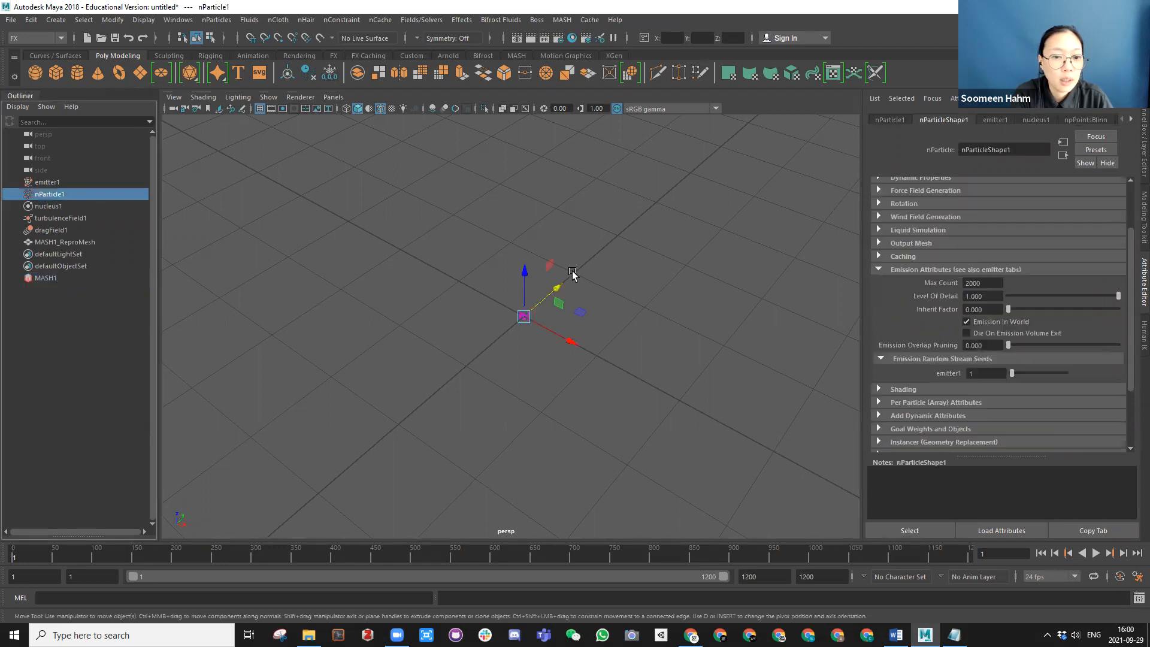
{"action": "left_click", "coordinate": [49, 277], "text": "ctrl"}
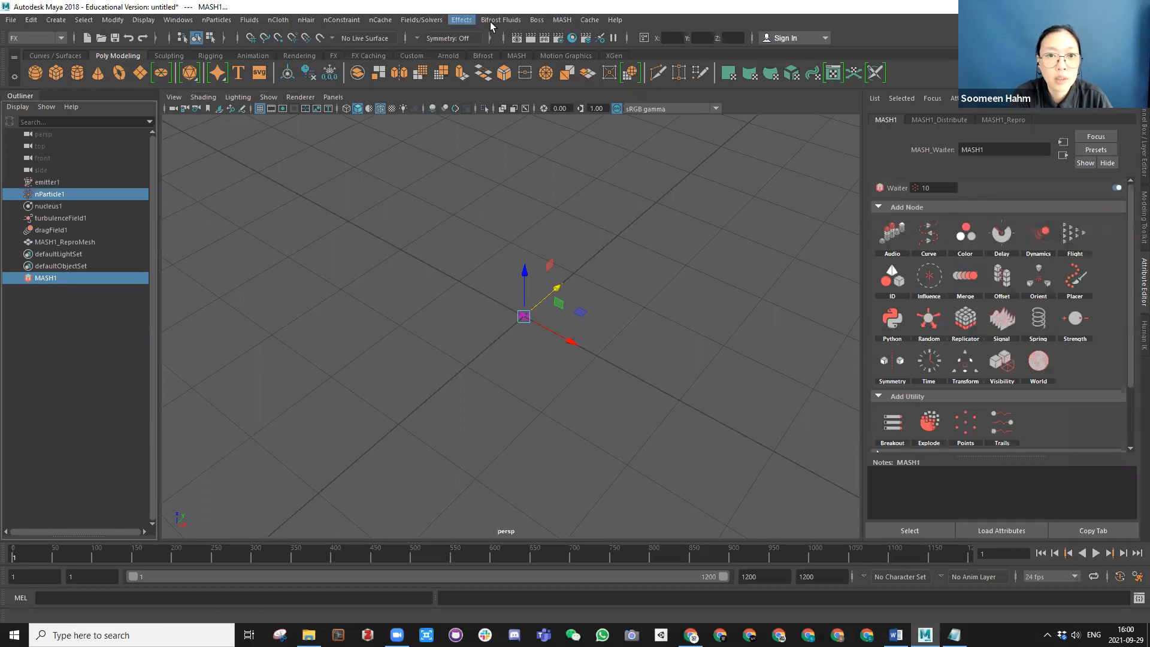
{"action": "left_click", "coordinate": [563, 20]}
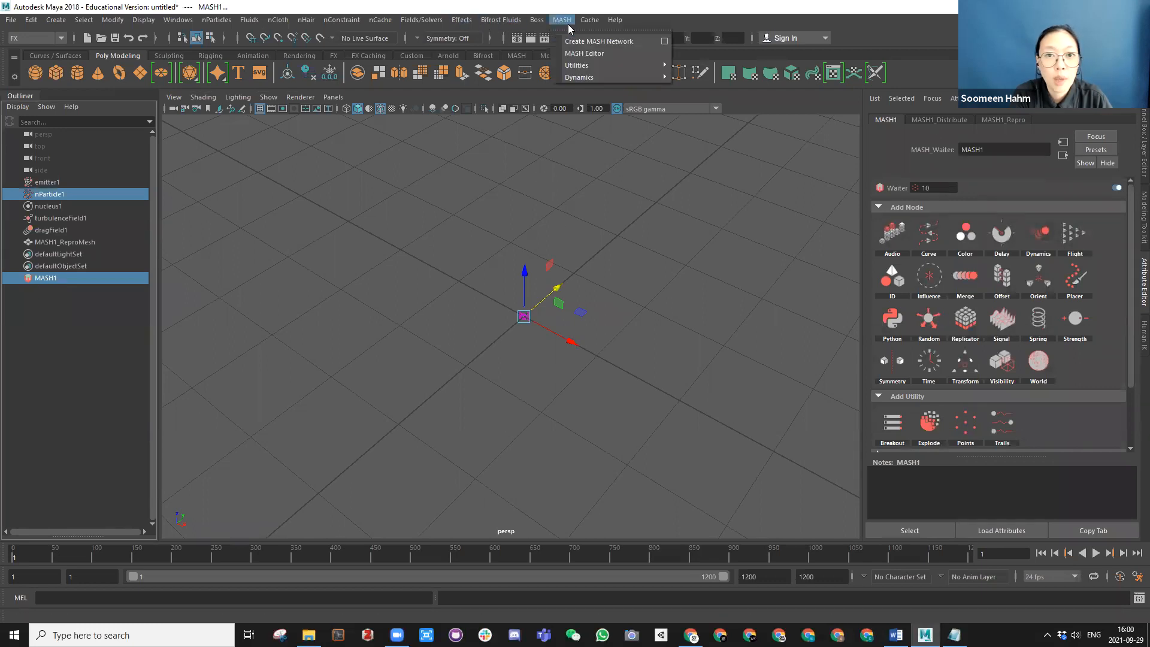
{"action": "mouse_move", "coordinate": [584, 70]}
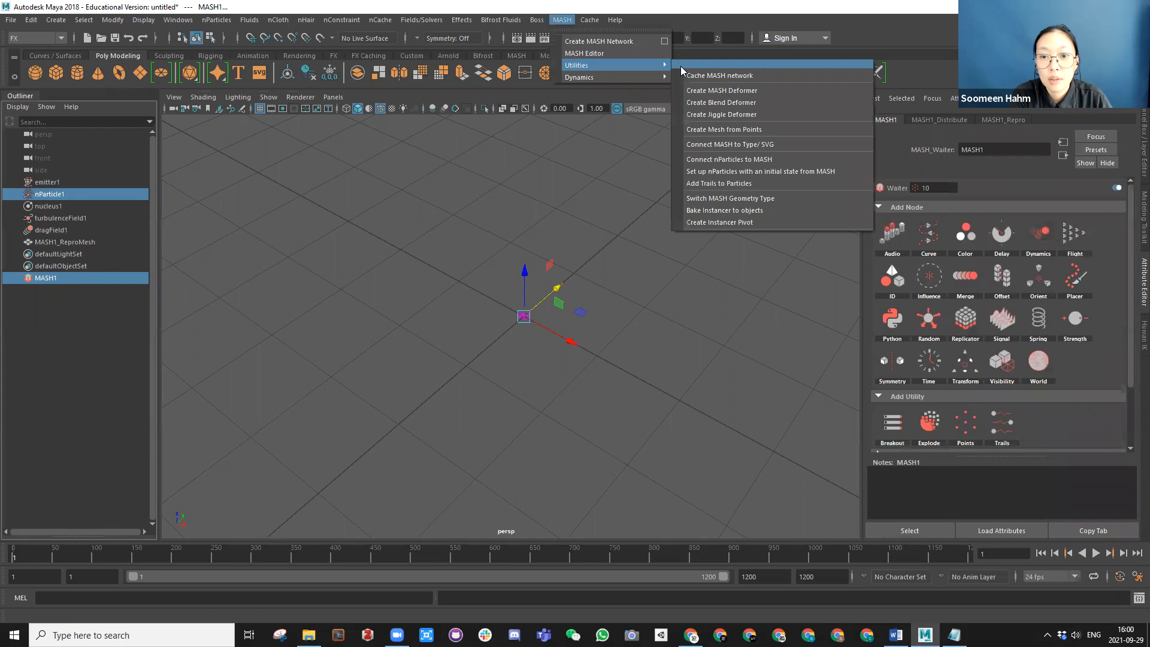
{"action": "left_click", "coordinate": [725, 184]}
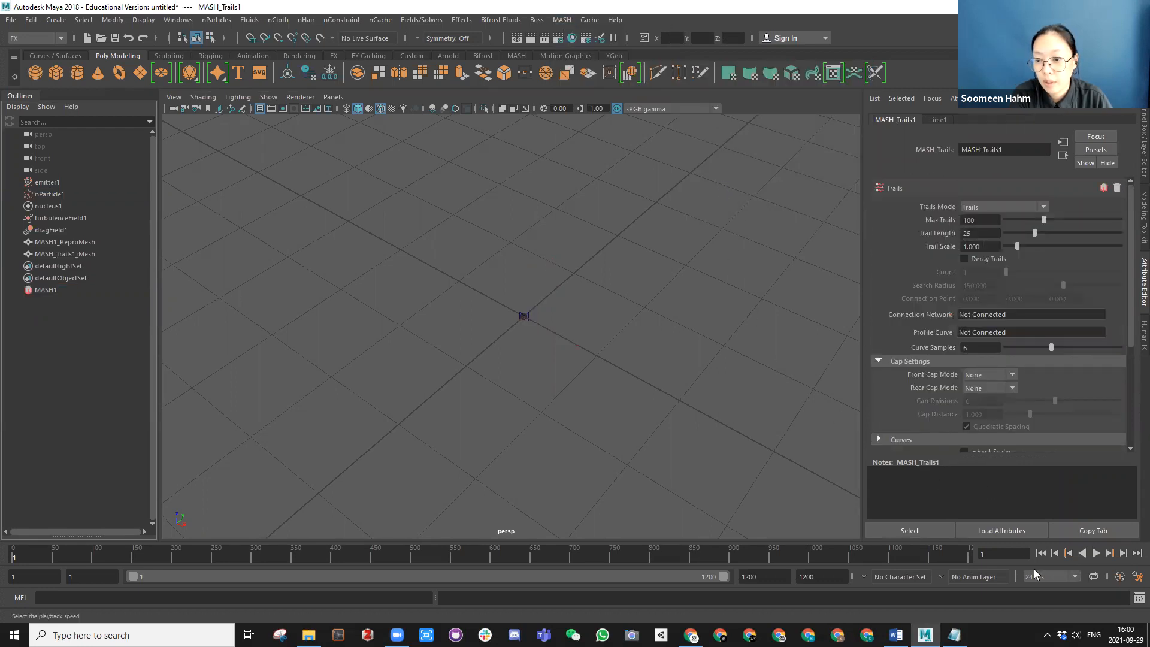
Step: Play the simulation to preview the particle trails, stop it and return to the first frame
{"action": "left_click", "coordinate": [1095, 552]}
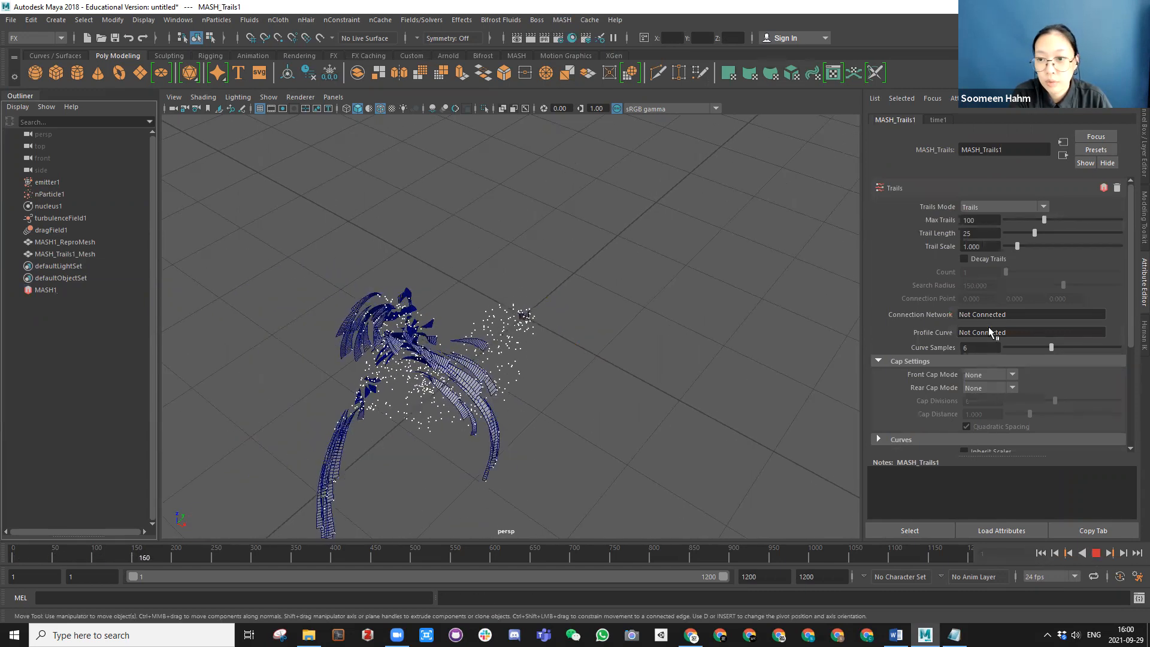
{"action": "key", "text": "Escape"}
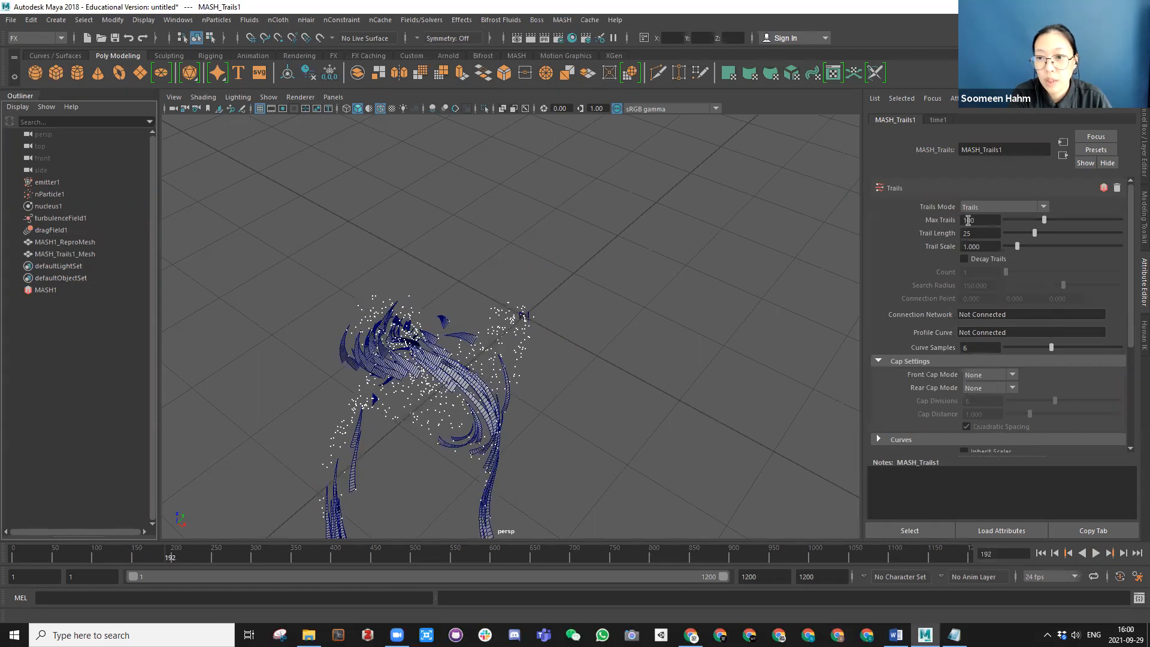
{"action": "left_click", "coordinate": [1041, 554]}
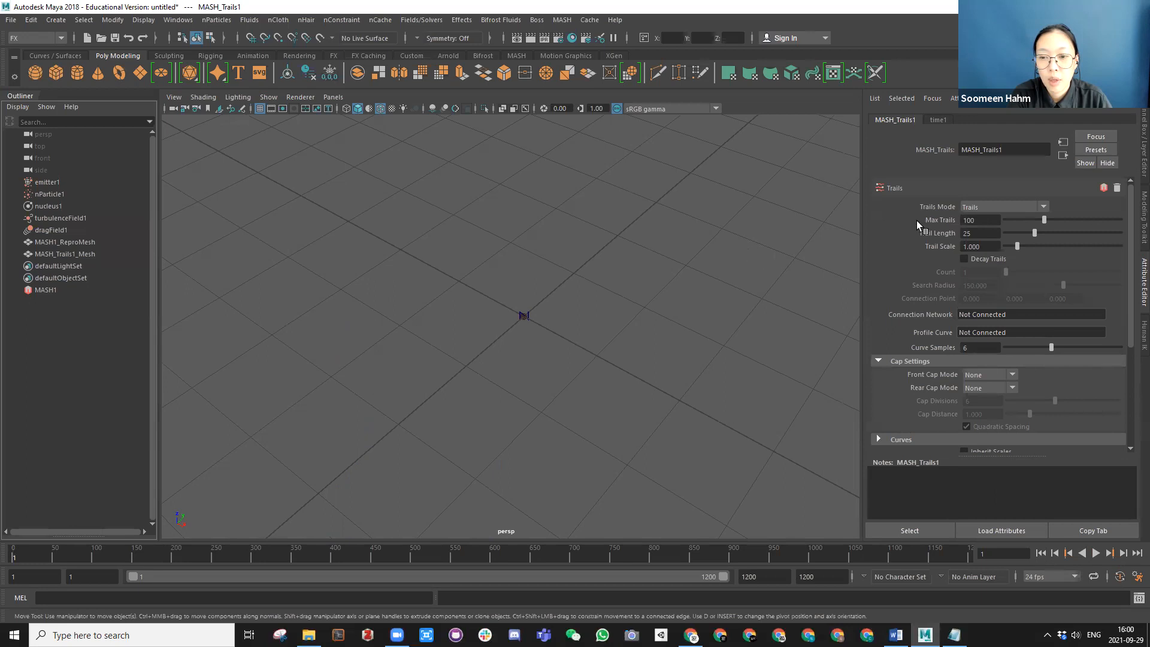
Step: Set the Trails node's Max Trails to 500, replay the simulation and examine the trail mesh from several angles
{"action": "type", "text": "500"}
{"action": "key", "text": "Return"}
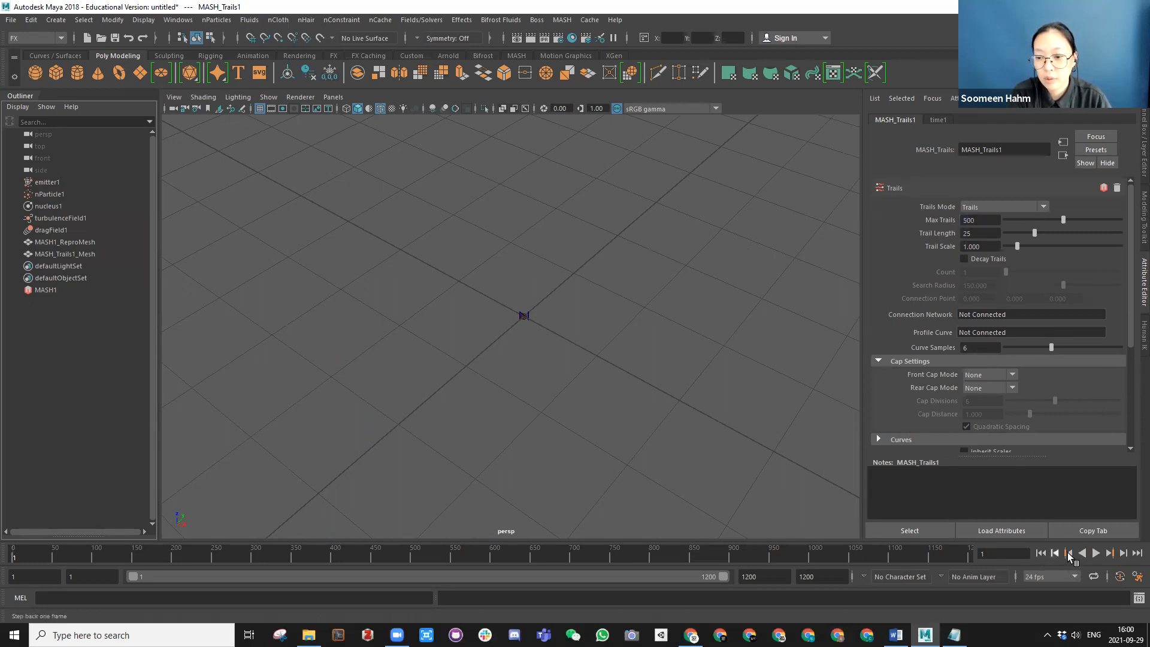
{"action": "left_click", "coordinate": [1095, 553]}
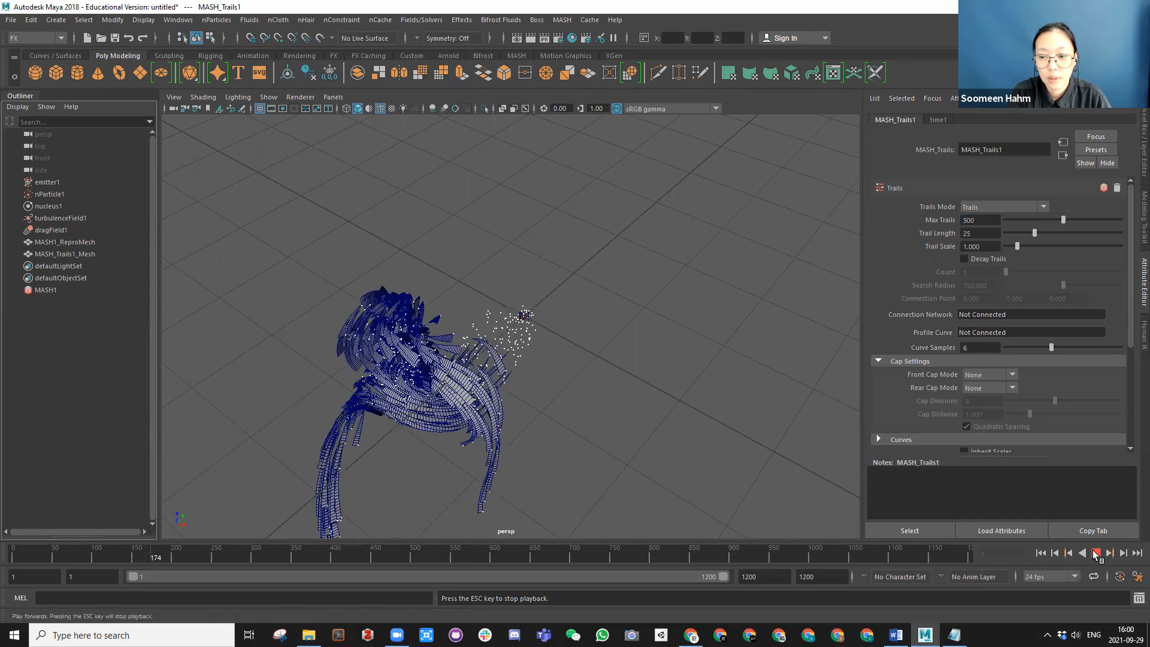
{"action": "left_click", "coordinate": [1095, 553]}
{"action": "left_click_drag", "start_coordinate": [539, 317], "coordinate": [652, 257], "text": "alt"}
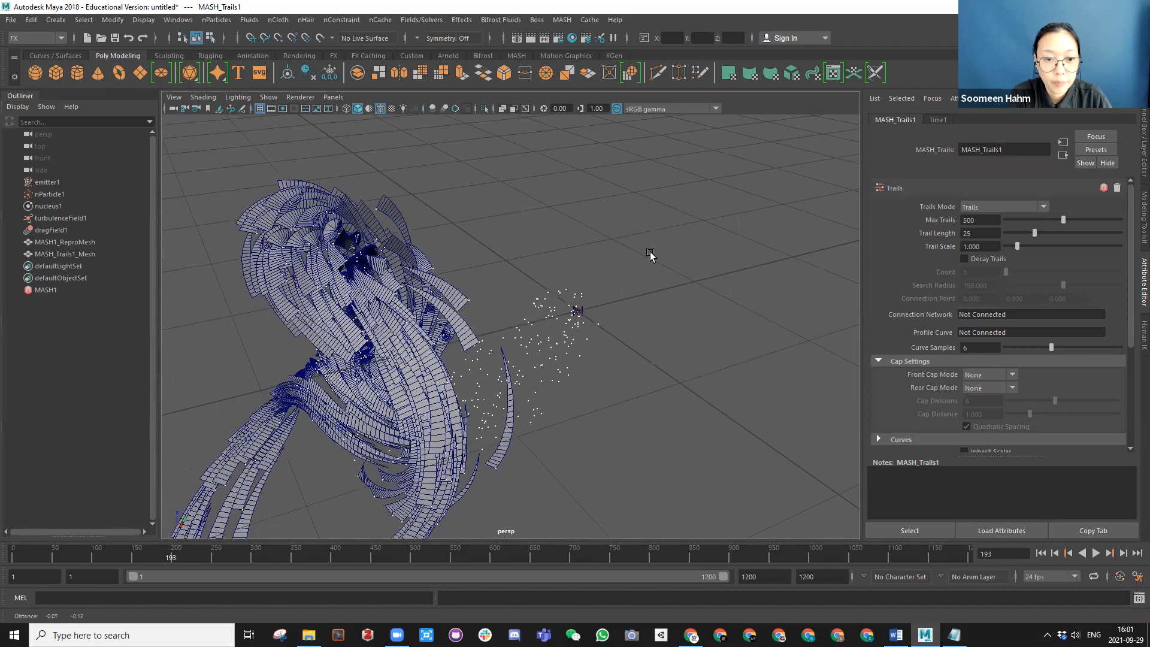
{"action": "middle_click_drag", "start_coordinate": [522, 382], "coordinate": [550, 333], "text": "alt"}
{"action": "left_click_drag", "start_coordinate": [549, 331], "coordinate": [817, 204], "text": "alt"}
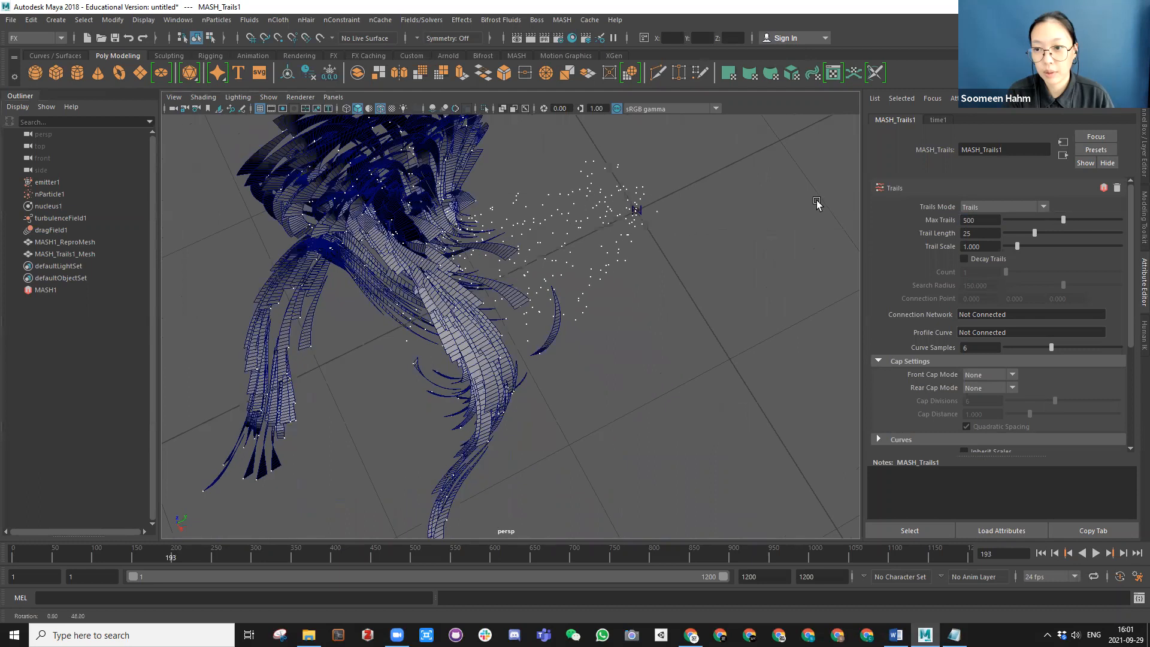
Step: Raise Max Trails to 800, replay the simulation from the start and inspect the denser trails up close
{"action": "left_click", "coordinate": [1040, 553]}
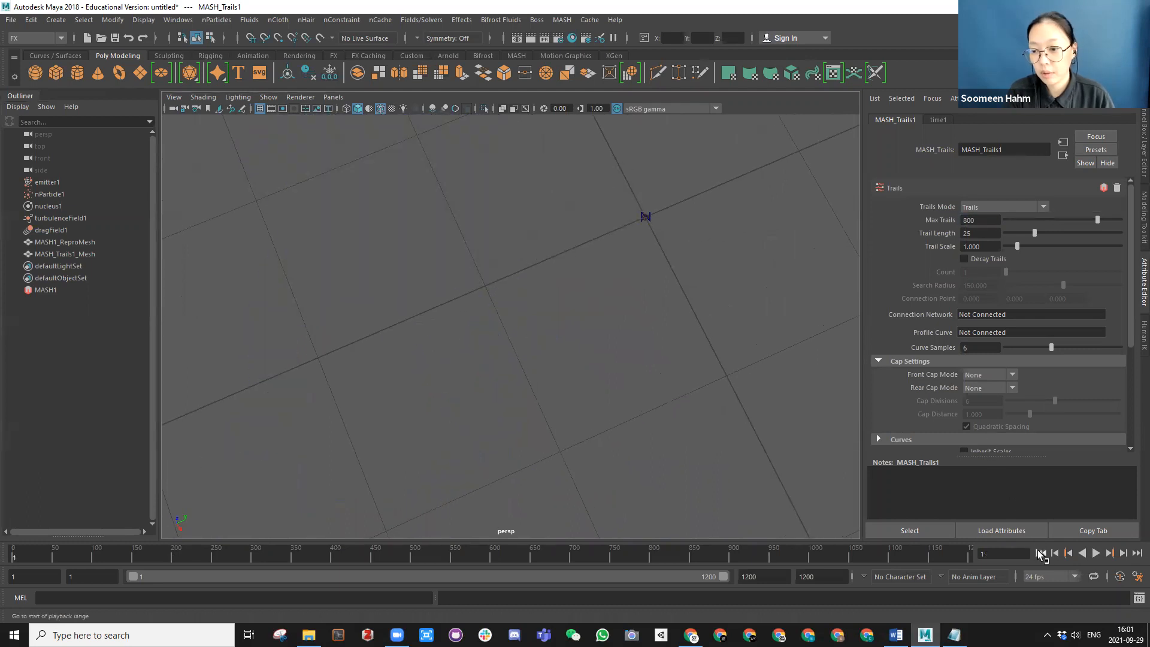
{"action": "left_click", "coordinate": [1096, 553]}
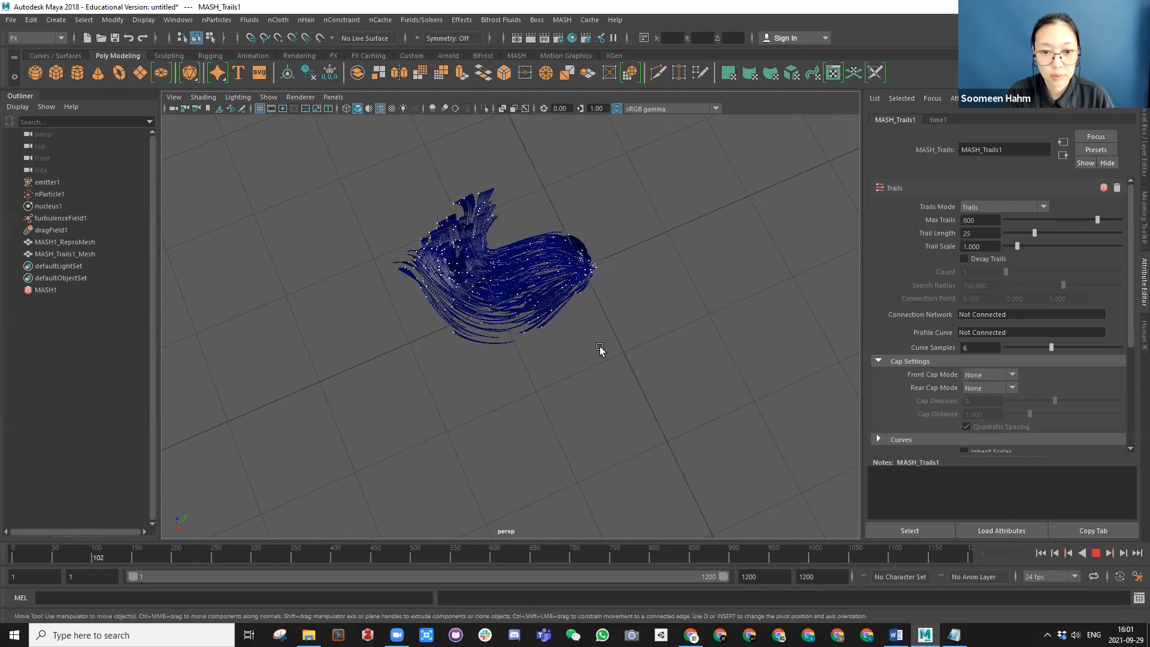
{"action": "left_click_drag", "start_coordinate": [600, 349], "coordinate": [721, 318], "text": "alt"}
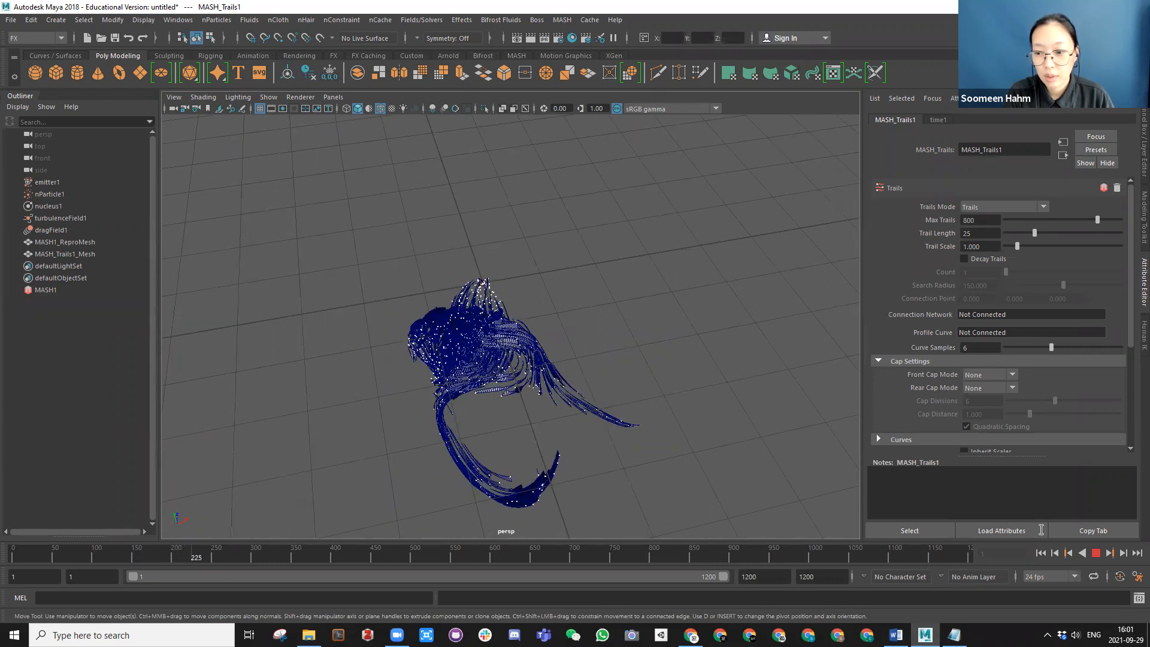
{"action": "left_click", "coordinate": [1096, 553]}
{"action": "left_click_drag", "start_coordinate": [585, 300], "coordinate": [683, 321], "text": "alt"}
{"action": "scroll", "coordinate": [655, 213], "scroll_direction": "up", "scroll_amount": 5}
{"action": "middle_click_drag", "start_coordinate": [732, 208], "coordinate": [707, 131], "text": "alt"}
{"action": "left_click_drag", "start_coordinate": [796, 407], "coordinate": [675, 336], "text": "alt"}
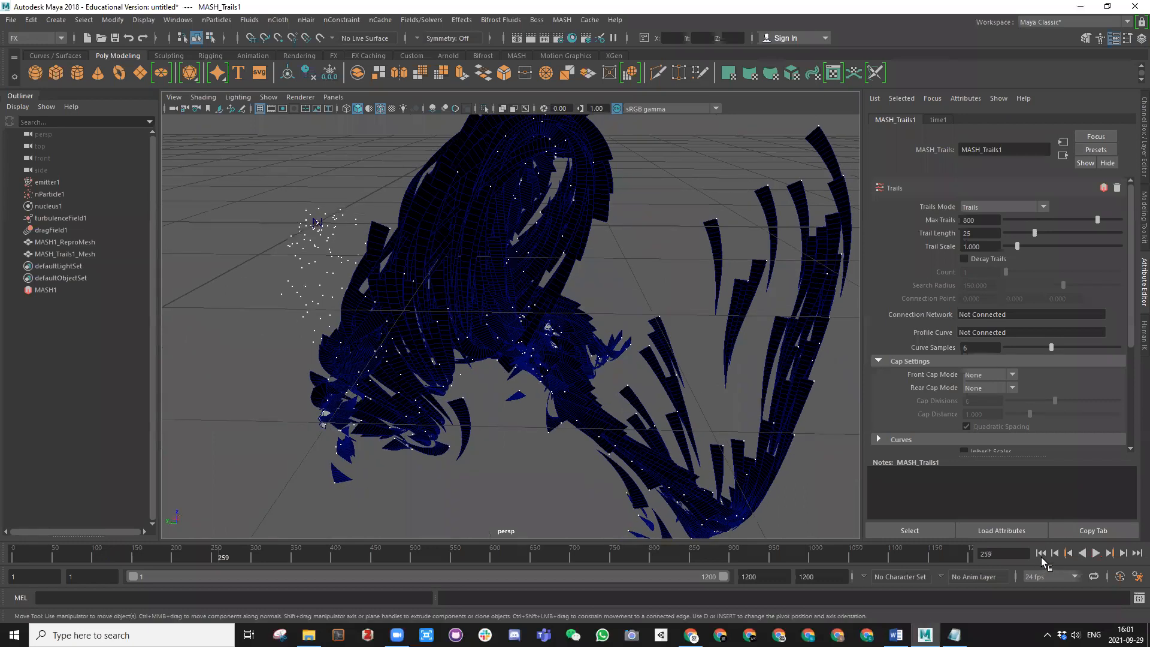
Step: Set the Trail Length to 50, play from the first frame and turn on two-sided lighting in the viewport
{"action": "left_click", "coordinate": [1041, 554]}
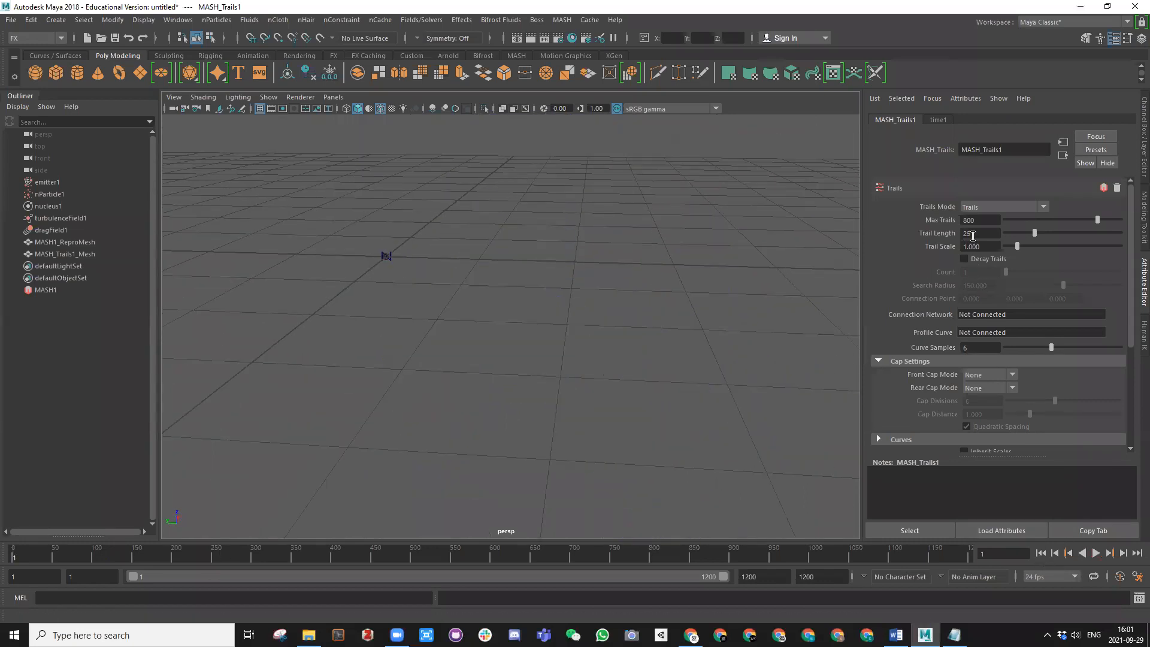
{"action": "key", "text": "Return"}
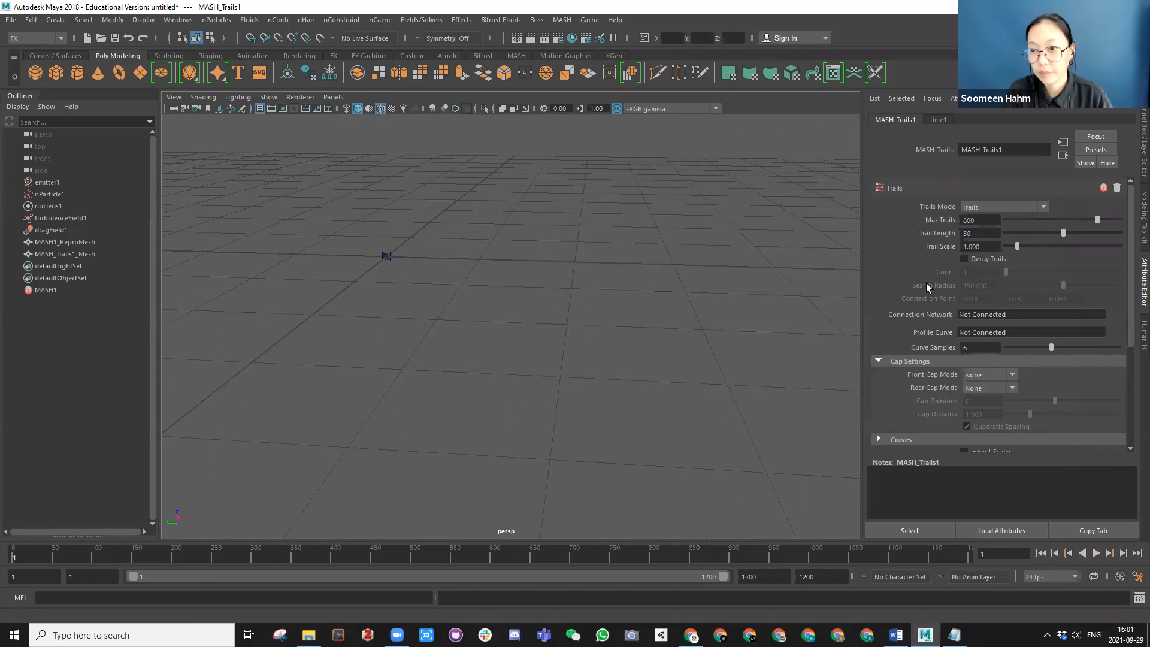
{"action": "left_click", "coordinate": [1095, 553]}
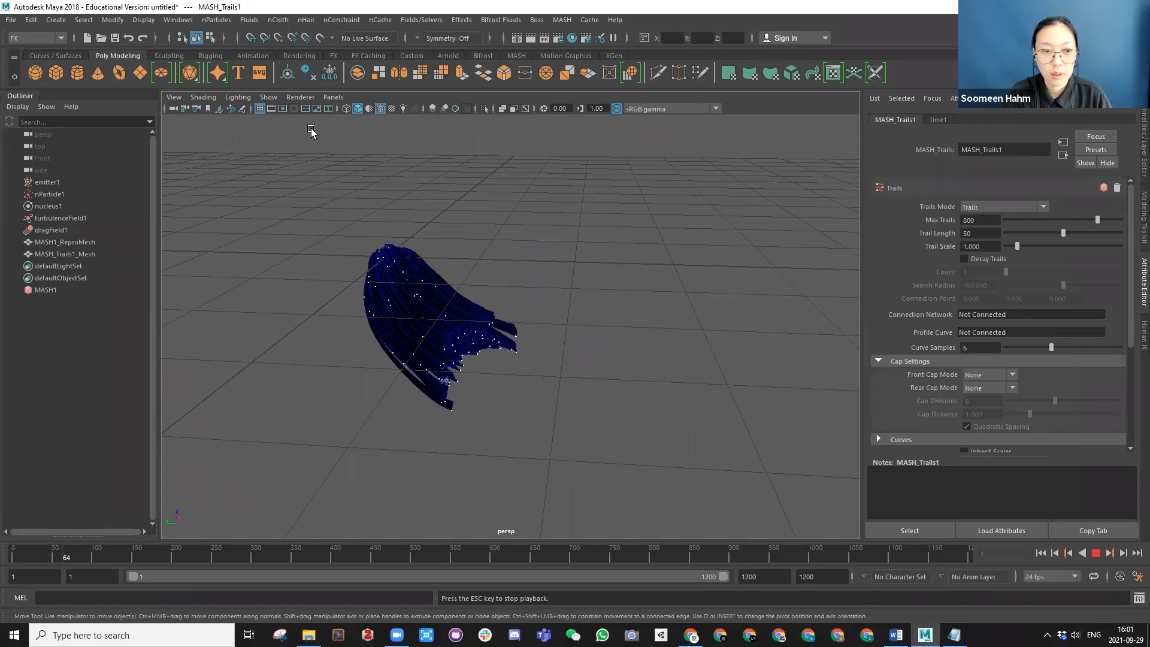
{"action": "left_click", "coordinate": [238, 97]}
{"action": "left_click", "coordinate": [264, 181]}
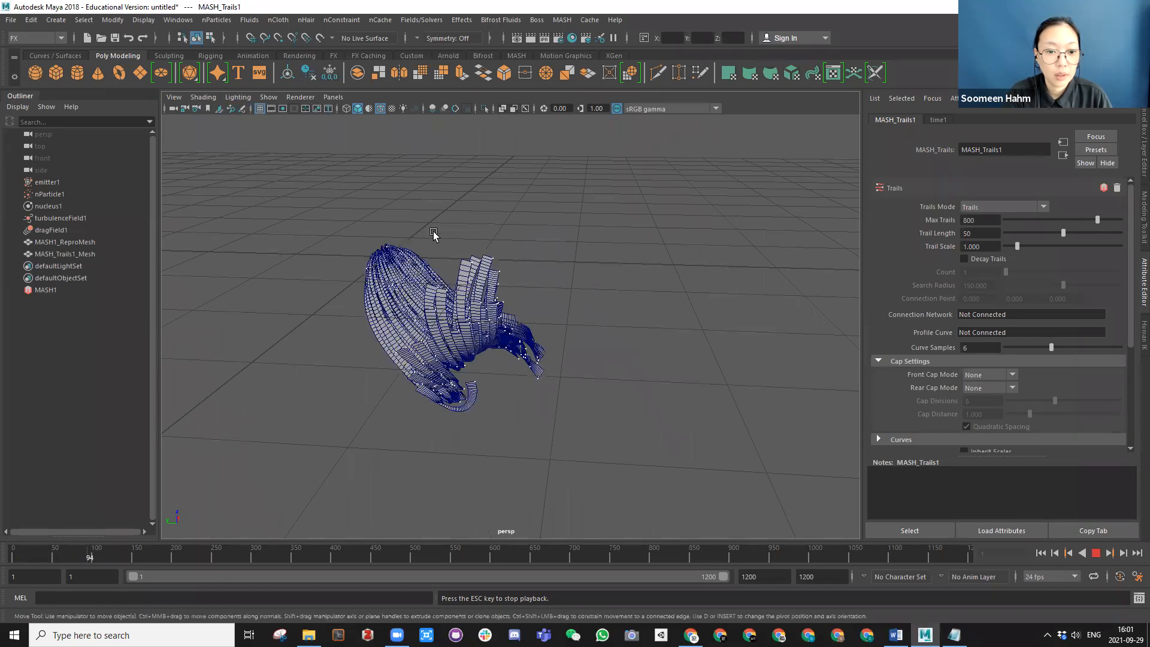
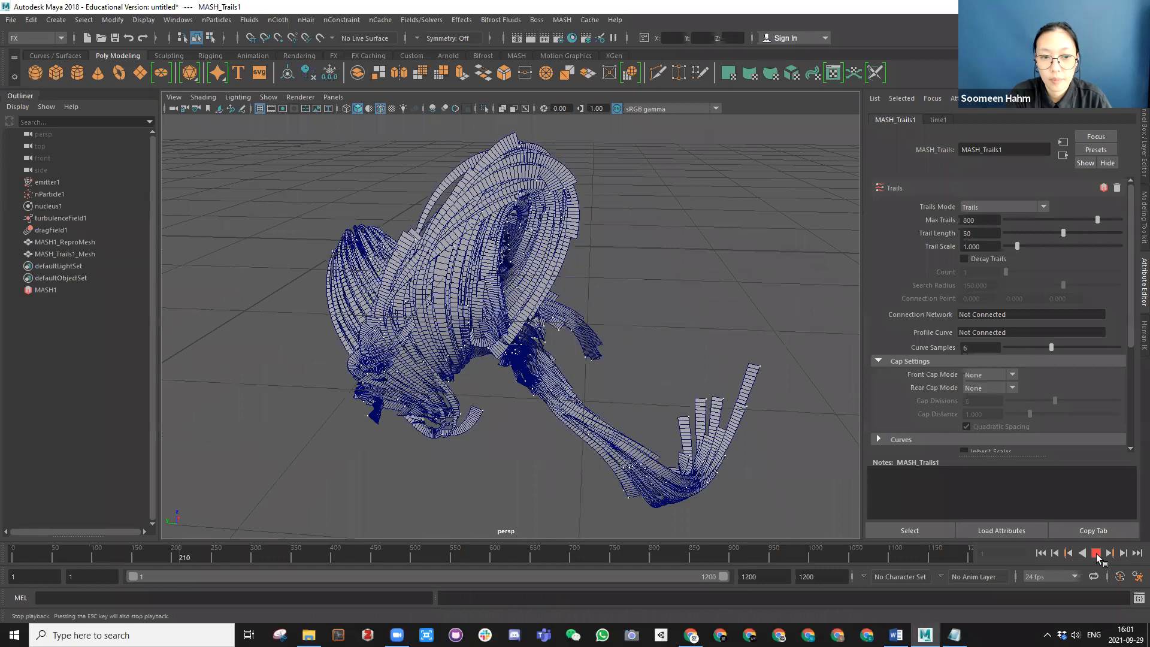
Step: Pause and resume the simulation while examining the longer trails from several angles, stopping at frame 267
{"action": "left_click", "coordinate": [1097, 555]}
{"action": "left_click_drag", "start_coordinate": [737, 408], "coordinate": [730, 365], "text": "alt"}
{"action": "left_click", "coordinate": [1096, 552]}
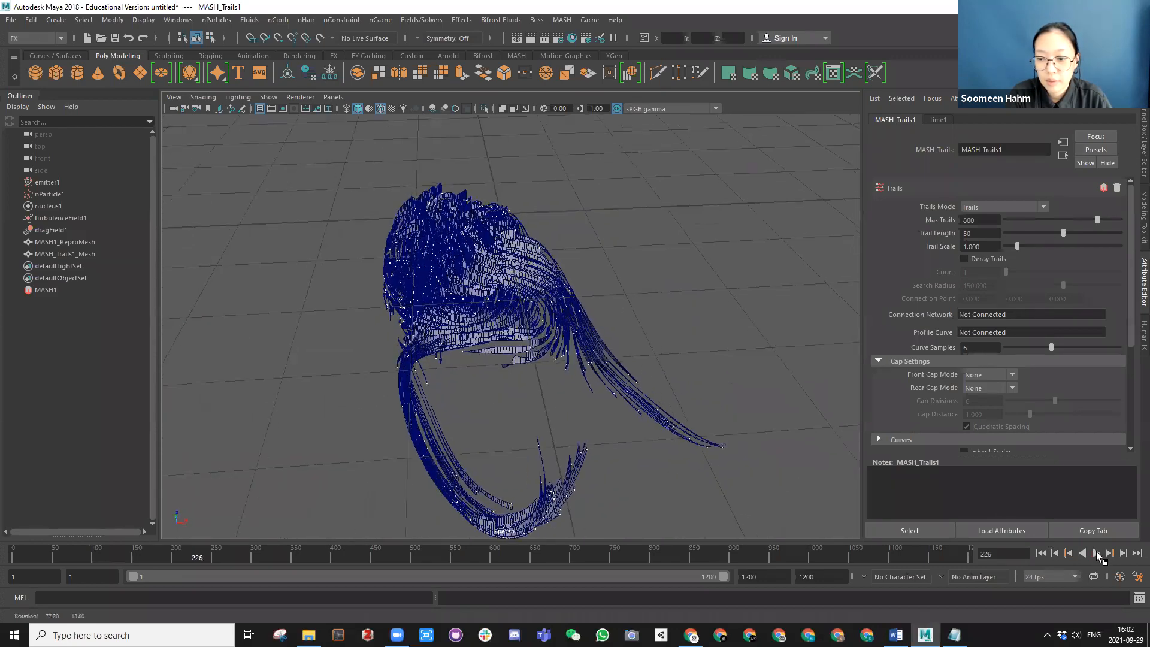
{"action": "left_click_drag", "start_coordinate": [618, 305], "coordinate": [617, 375], "text": "alt"}
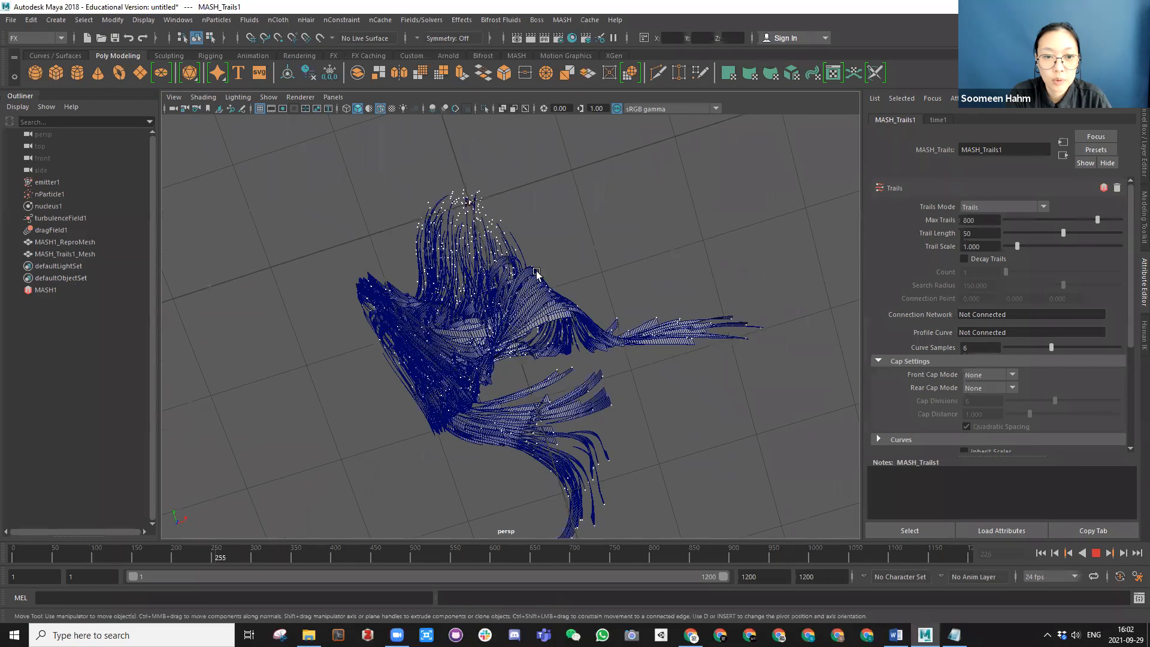
{"action": "left_click", "coordinate": [1096, 552]}
{"action": "left_click_drag", "start_coordinate": [619, 390], "coordinate": [580, 368], "text": "alt"}
{"action": "left_click_drag", "start_coordinate": [33, 257], "coordinate": [136, 226], "text": "alt"}
Step: Duplicate the MASH_Trails1_Mesh trail geometry and move the copy about 7 units along X
{"action": "left_click", "coordinate": [50, 194]}
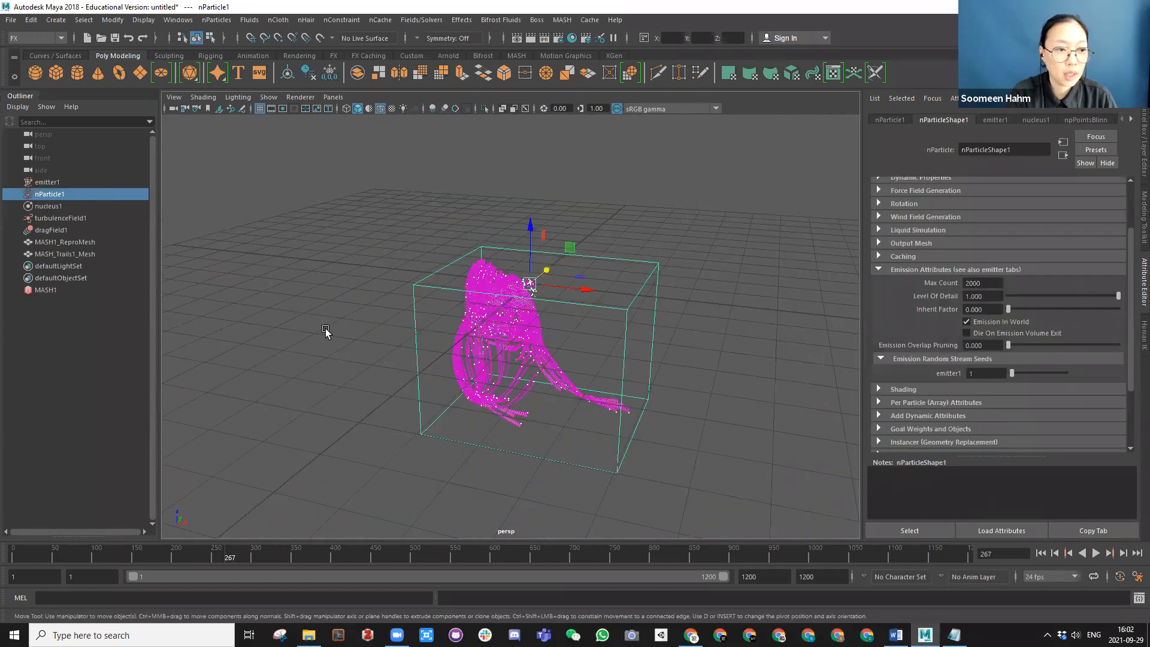
{"action": "left_click", "coordinate": [325, 332]}
{"action": "left_click", "coordinate": [495, 382]}
{"action": "scroll", "coordinate": [491, 372], "scroll_direction": "up", "scroll_amount": 4}
{"action": "scroll", "coordinate": [515, 359], "scroll_direction": "down", "scroll_amount": 8}
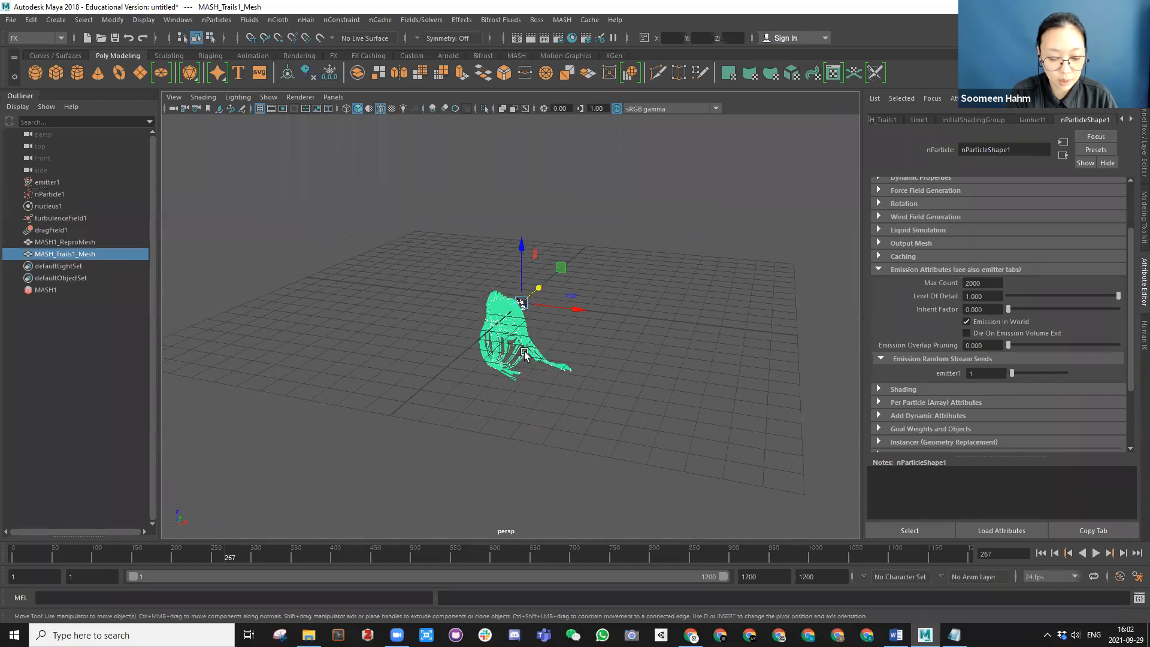
{"action": "key", "text": "ctrl+d"}
{"action": "left_click_drag", "start_coordinate": [572, 309], "coordinate": [713, 339]}
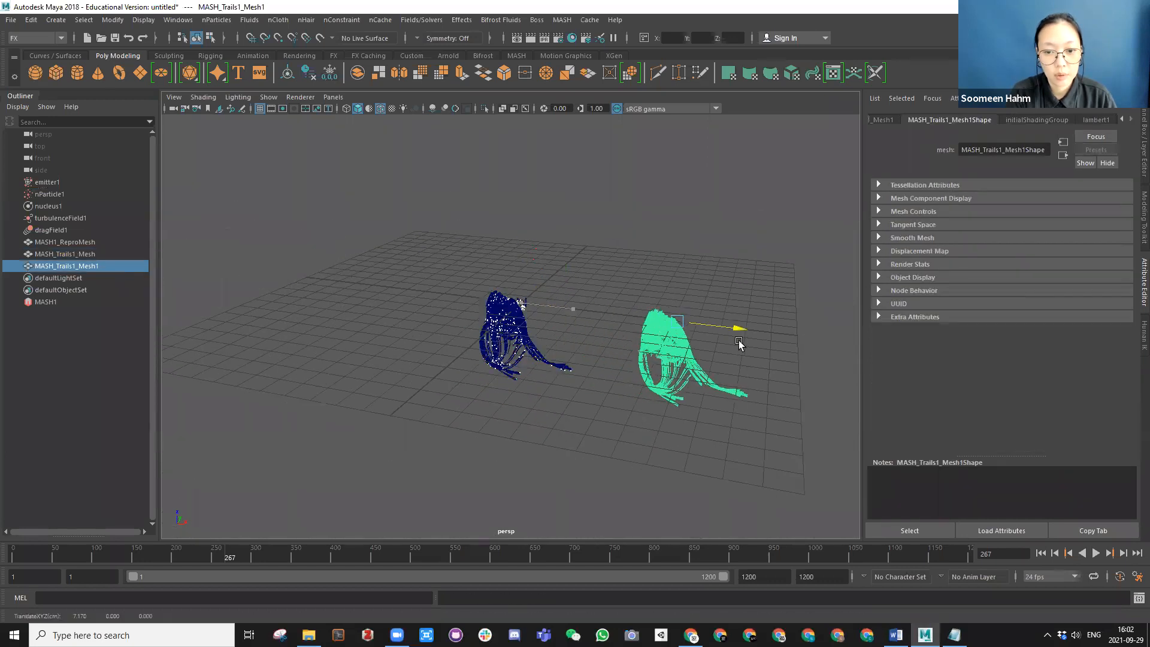
Step: Examine the duplicated trail mesh beside the original from several angles and distances
{"action": "key", "text": "f"}
{"action": "left_click_drag", "start_coordinate": [547, 380], "coordinate": [599, 351], "text": "alt"}
{"action": "left_click", "coordinate": [457, 349]}
{"action": "left_click_drag", "start_coordinate": [471, 332], "coordinate": [525, 315], "text": "alt"}
{"action": "scroll", "coordinate": [498, 269], "scroll_direction": "up", "scroll_amount": 3}
{"action": "left_click_drag", "start_coordinate": [515, 355], "coordinate": [493, 362], "text": "alt"}
{"action": "scroll", "coordinate": [434, 283], "scroll_direction": "up", "scroll_amount": 4}
{"action": "scroll", "coordinate": [493, 362], "scroll_direction": "down", "scroll_amount": 8}
{"action": "scroll", "coordinate": [566, 352], "scroll_direction": "up", "scroll_amount": 4}
{"action": "left_click_drag", "start_coordinate": [569, 336], "coordinate": [801, 386], "text": "alt"}
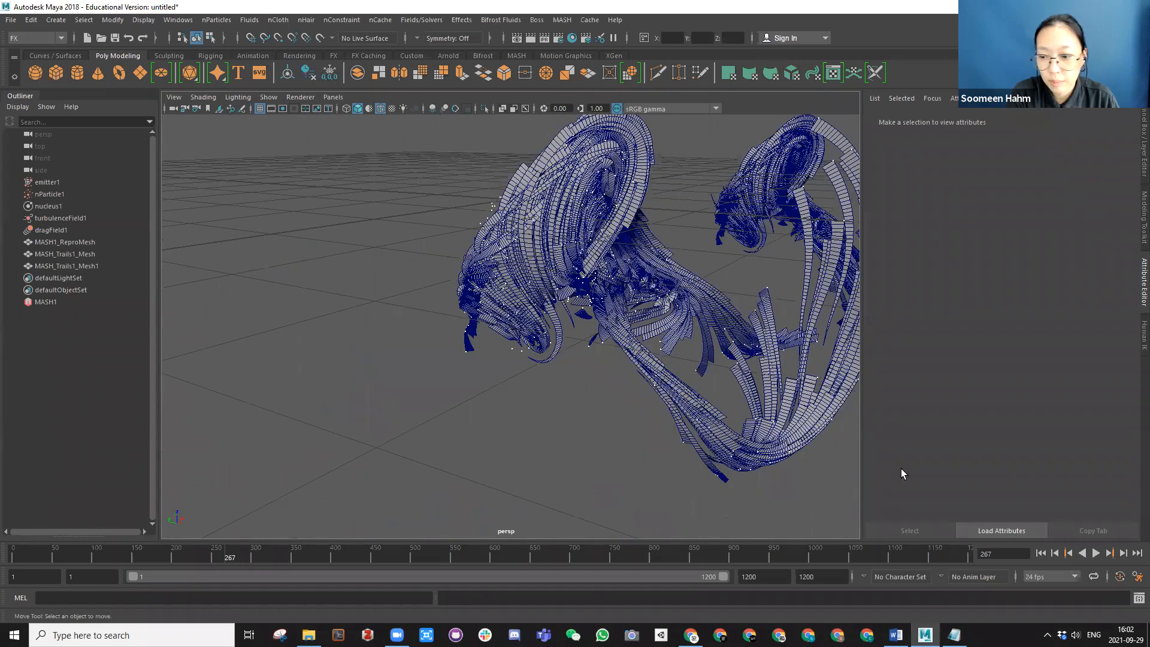
Step: Rewind, briefly replay and rewind the simulation to compare the live trails with the duplicated mesh
{"action": "left_click", "coordinate": [1041, 552]}
{"action": "left_click_drag", "start_coordinate": [595, 250], "coordinate": [509, 239], "text": "alt"}
{"action": "left_click", "coordinate": [1096, 553]}
{"action": "left_click", "coordinate": [1096, 553]}
{"action": "left_click", "coordinate": [1040, 553]}
{"action": "left_click_drag", "start_coordinate": [542, 322], "coordinate": [543, 287], "text": "alt"}
{"action": "scroll", "coordinate": [512, 290], "scroll_direction": "down", "scroll_amount": 3}
{"action": "scroll", "coordinate": [733, 382], "scroll_direction": "up", "scroll_amount": 2}
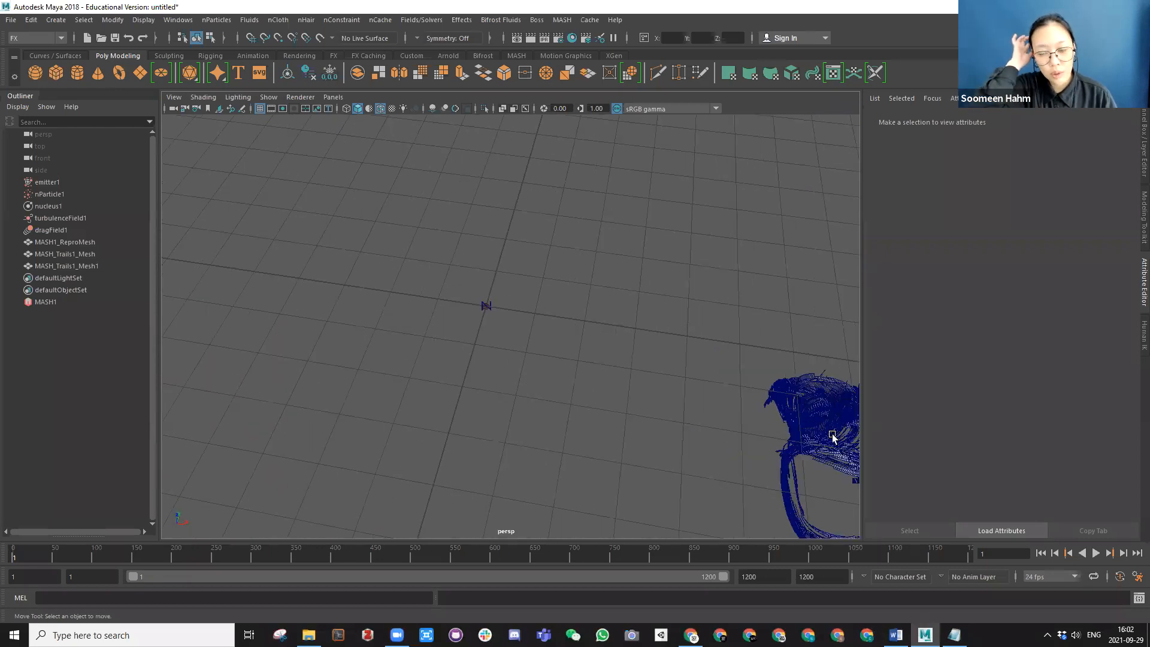
Step: Select the duplicate and the original trail mesh in turn to compare them at the first frame
{"action": "left_click", "coordinate": [562, 19]}
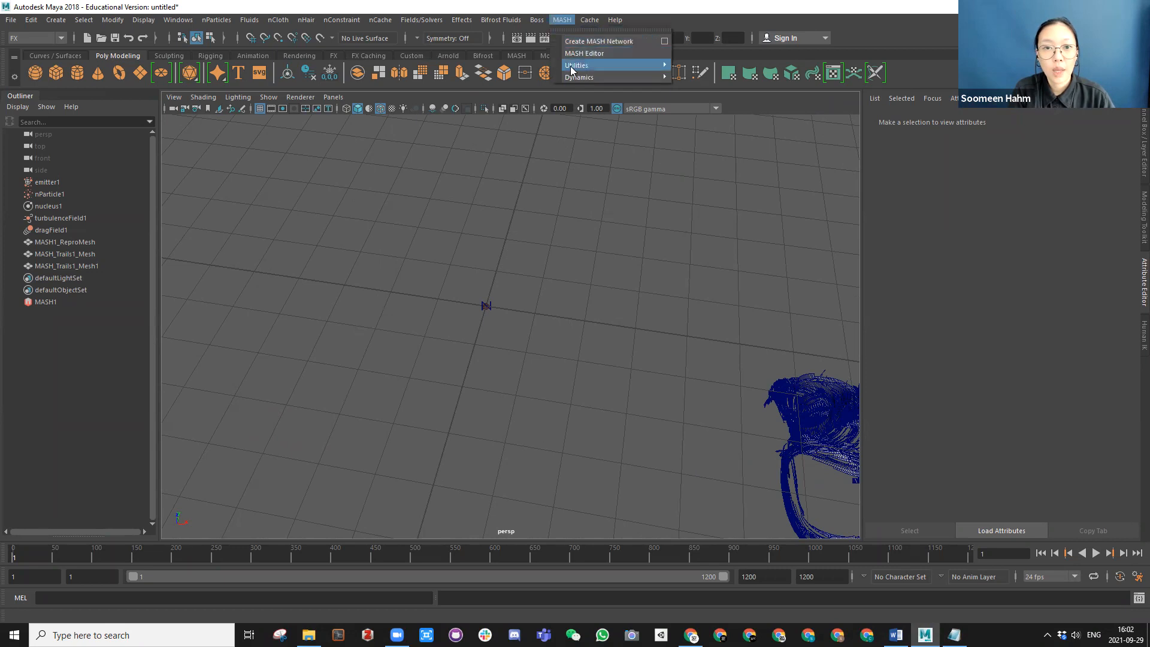
{"action": "left_click", "coordinate": [773, 404]}
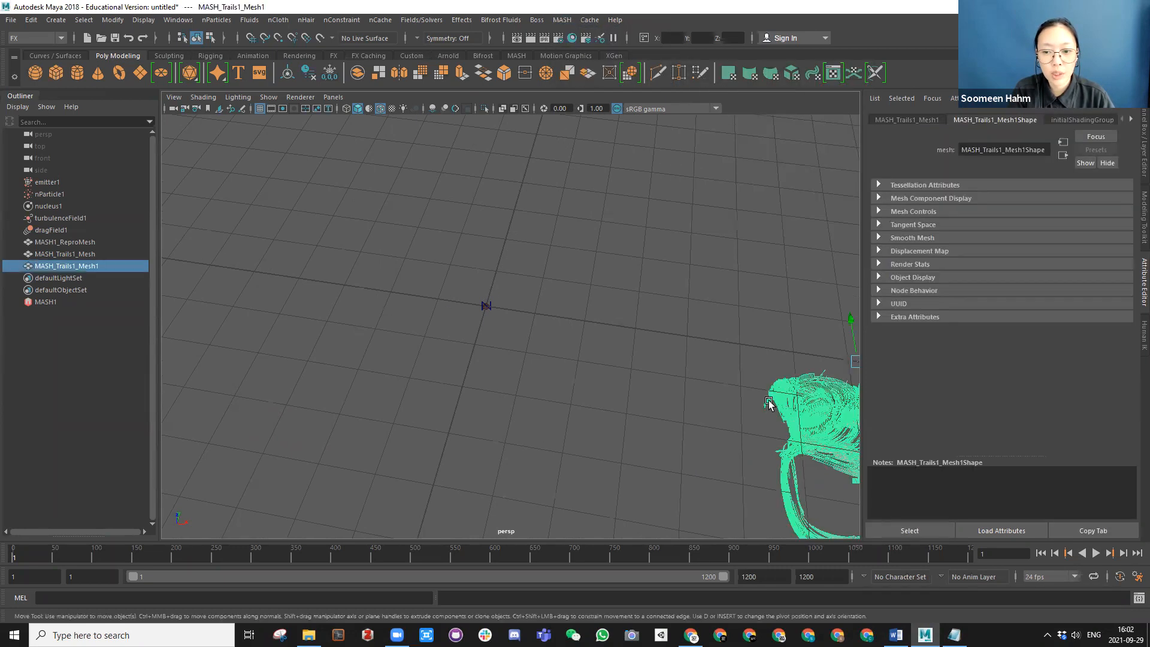
{"action": "left_click_drag", "start_coordinate": [563, 317], "coordinate": [648, 375], "text": "alt"}
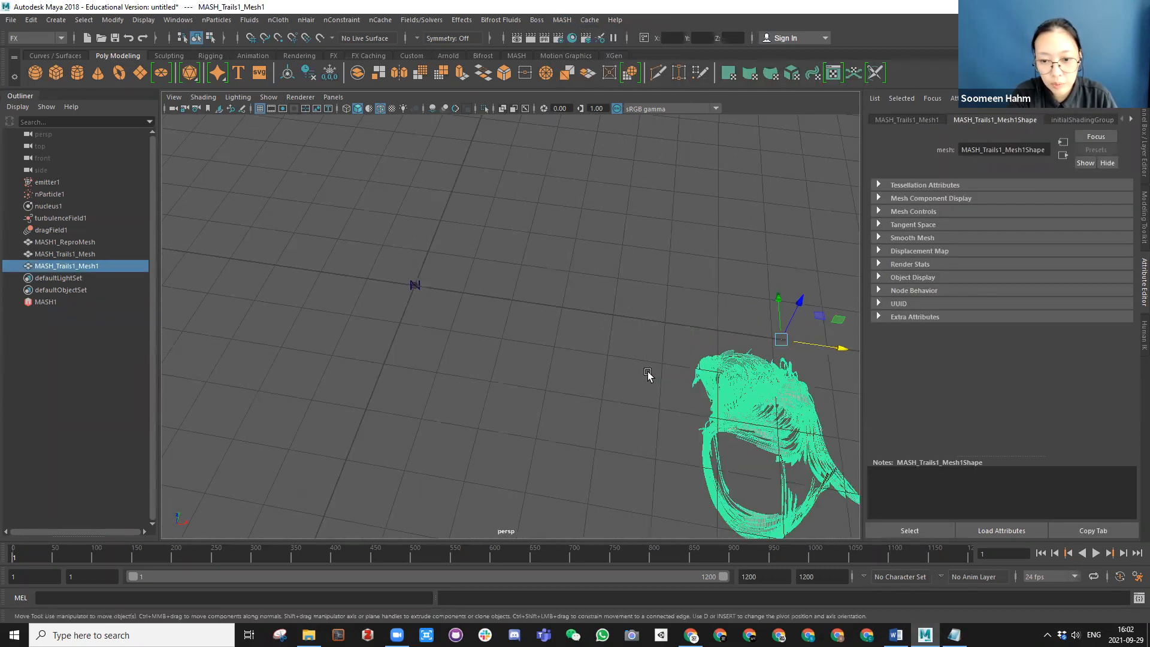
{"action": "middle_click_drag", "start_coordinate": [472, 239], "coordinate": [615, 236], "text": "alt"}
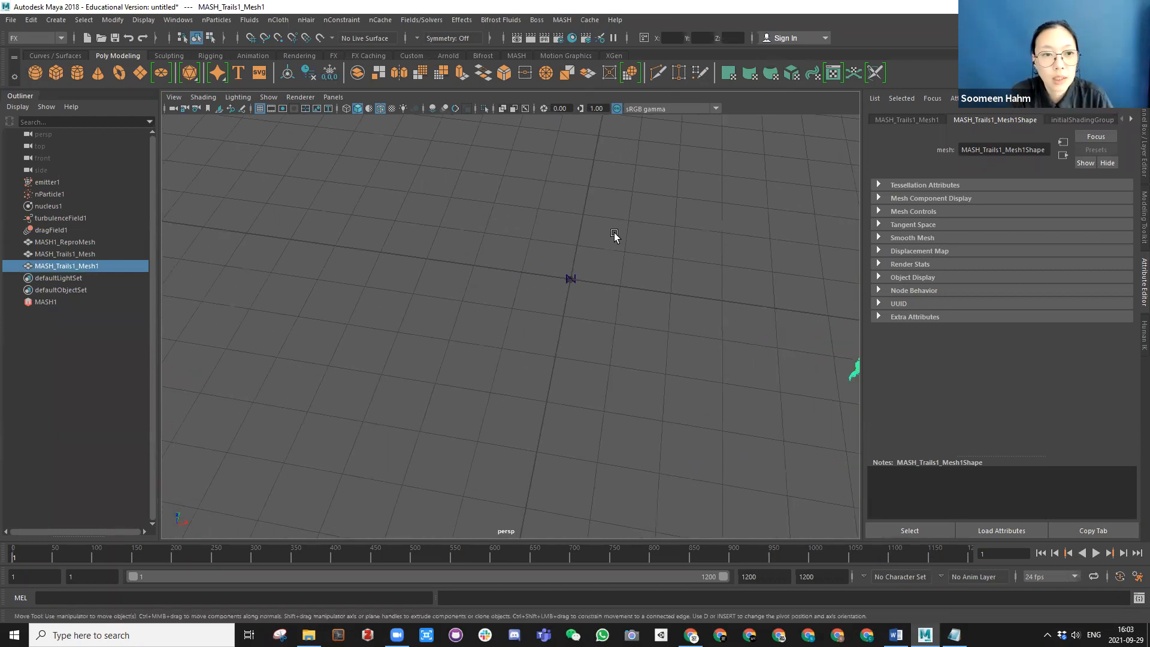
{"action": "left_click_drag", "start_coordinate": [547, 327], "coordinate": [520, 280], "text": "alt"}
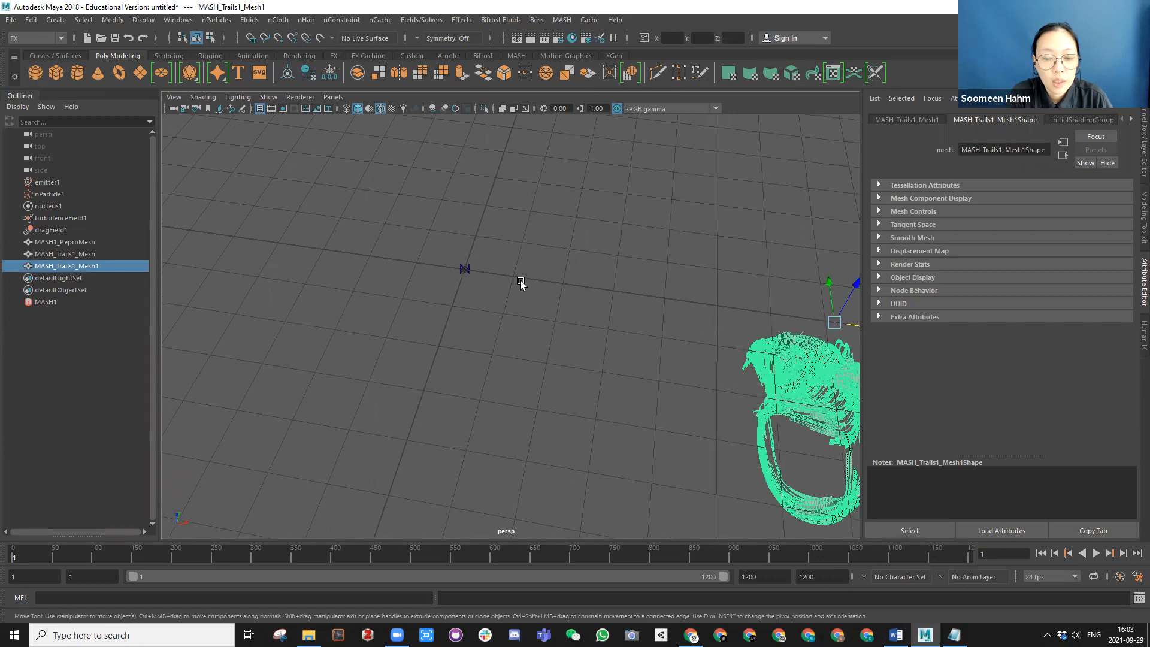
{"action": "key", "text": "Up"}
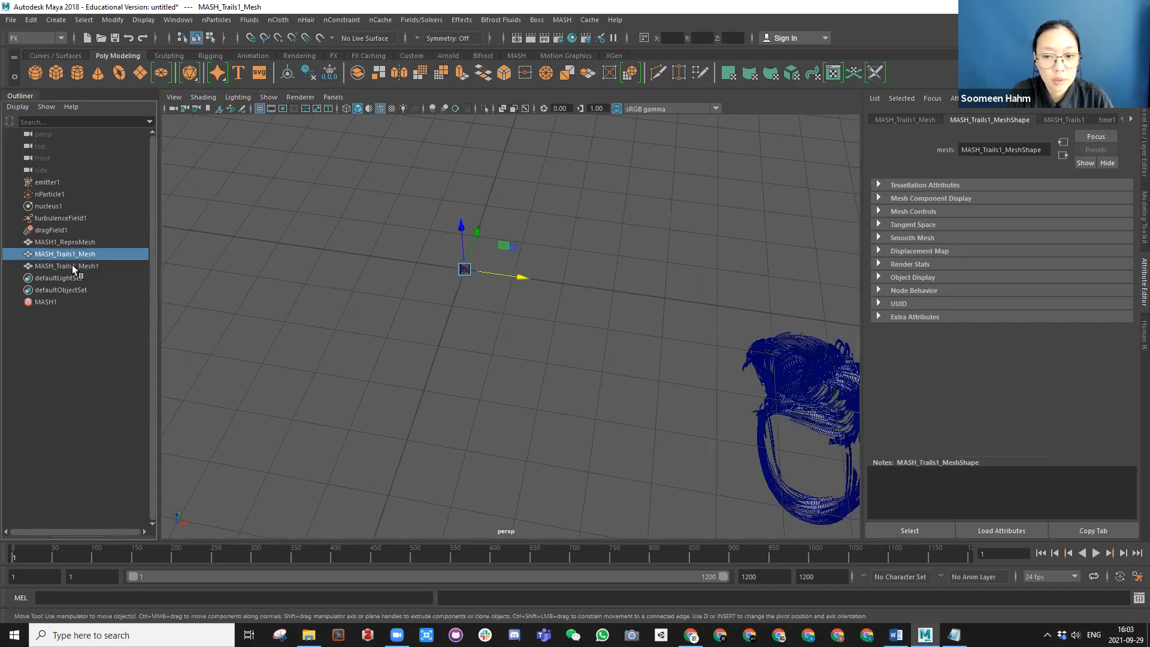
{"action": "left_click", "coordinate": [83, 267]}
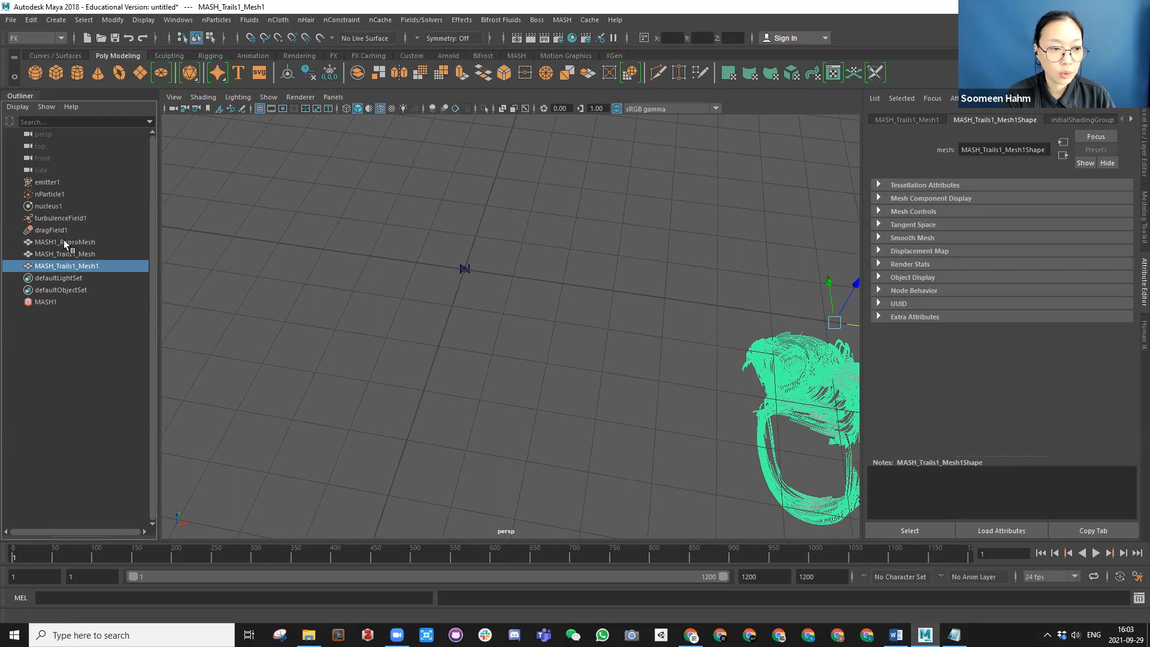
Step: Save the current scene to the Desktop folder as a Maya Binary file named nParticle
{"action": "left_click", "coordinate": [70, 325]}
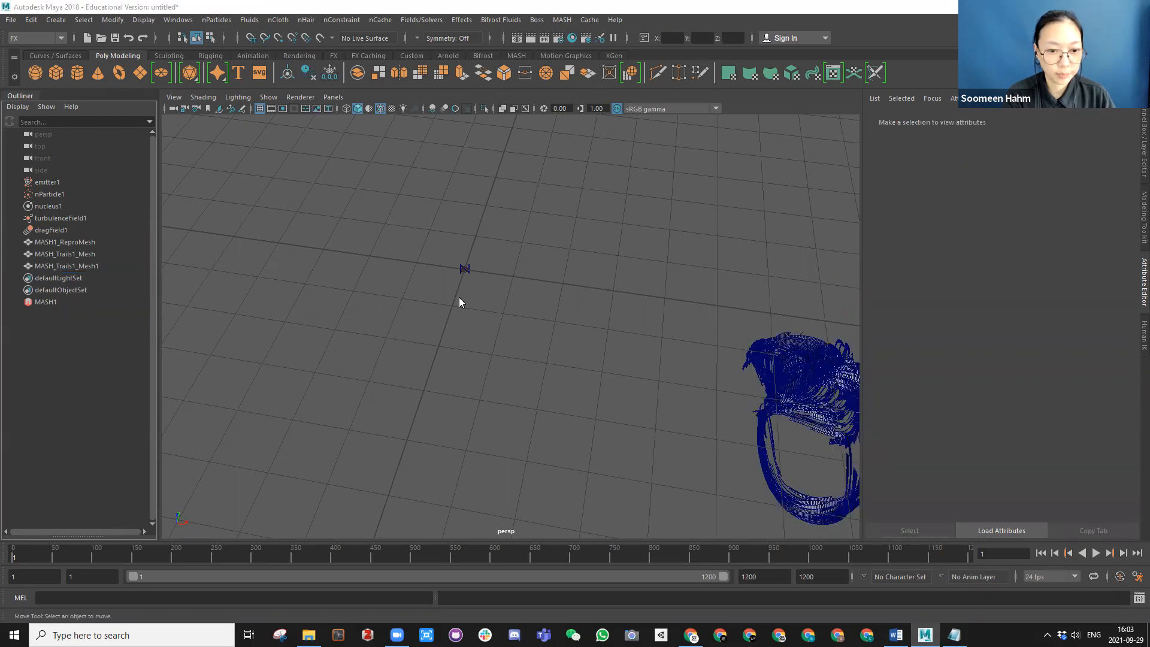
{"action": "key", "text": "ctrl+shift+s"}
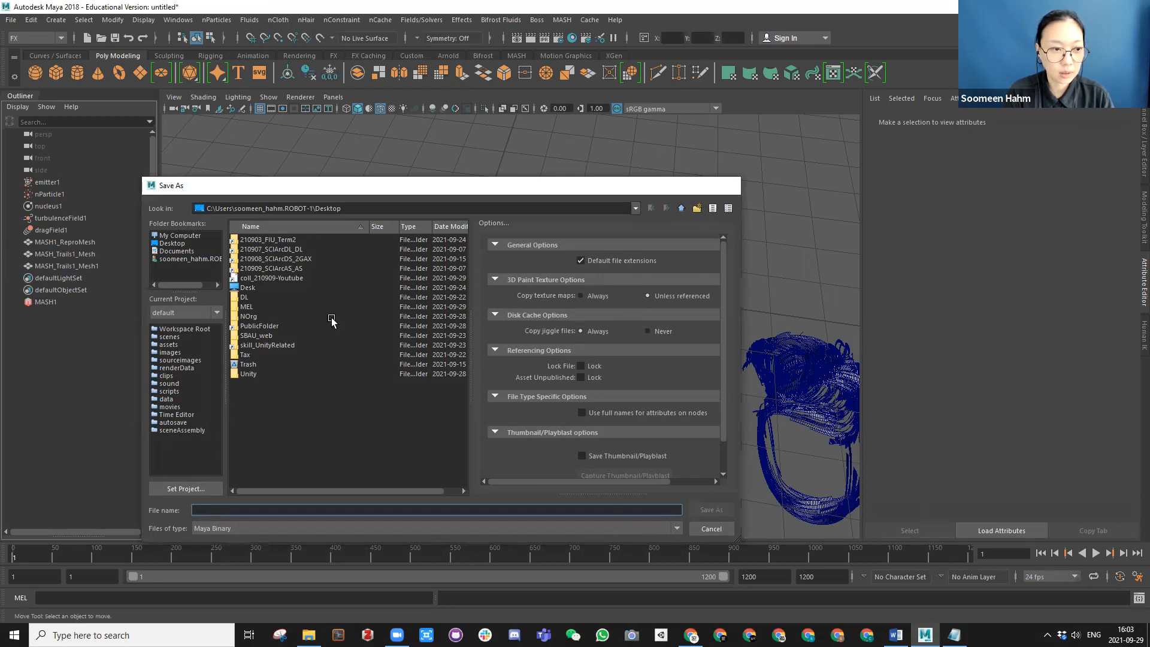
{"action": "key", "text": "Escape"}
{"action": "key", "text": "w"}
{"action": "scroll", "coordinate": [407, 264], "scroll_direction": "down", "scroll_amount": 6}
{"action": "scroll", "coordinate": [405, 264], "scroll_direction": "up", "scroll_amount": 5}
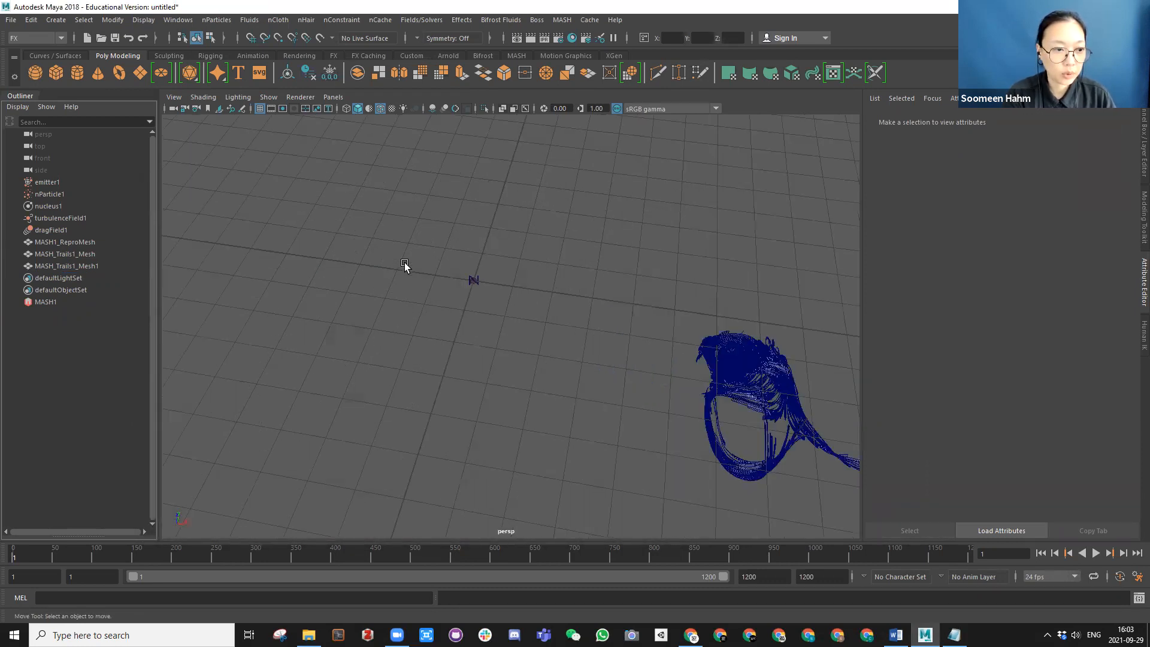
{"action": "key", "text": "ctrl+shift+s"}
{"action": "type", "text": "nParticle"}
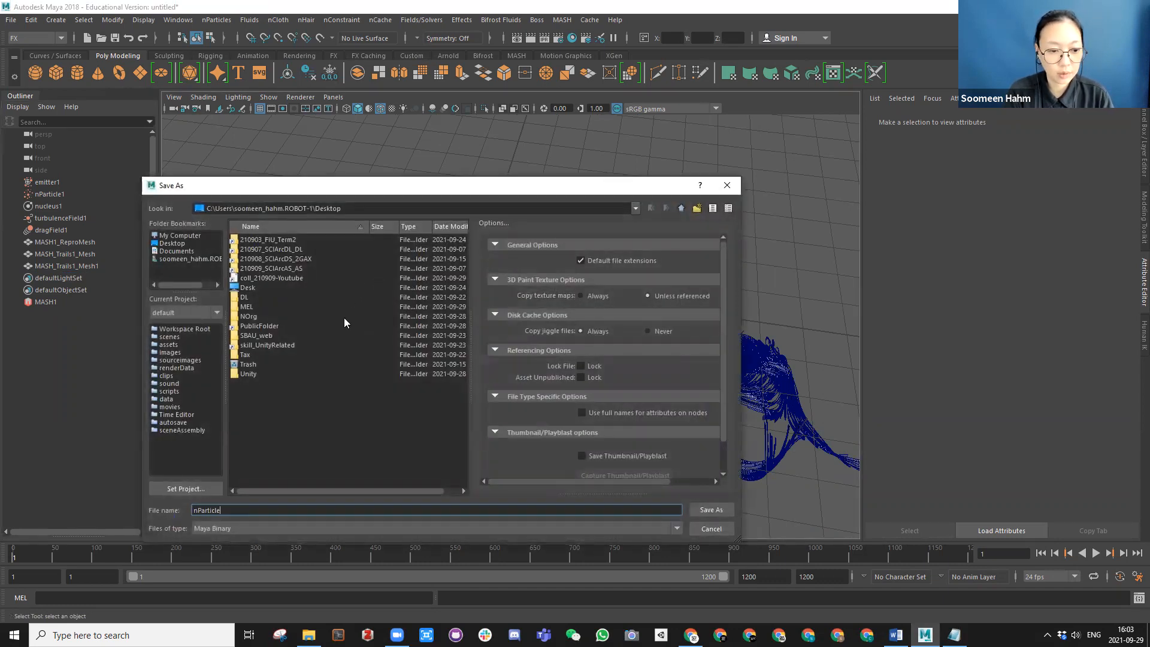
{"action": "key", "text": "Return"}
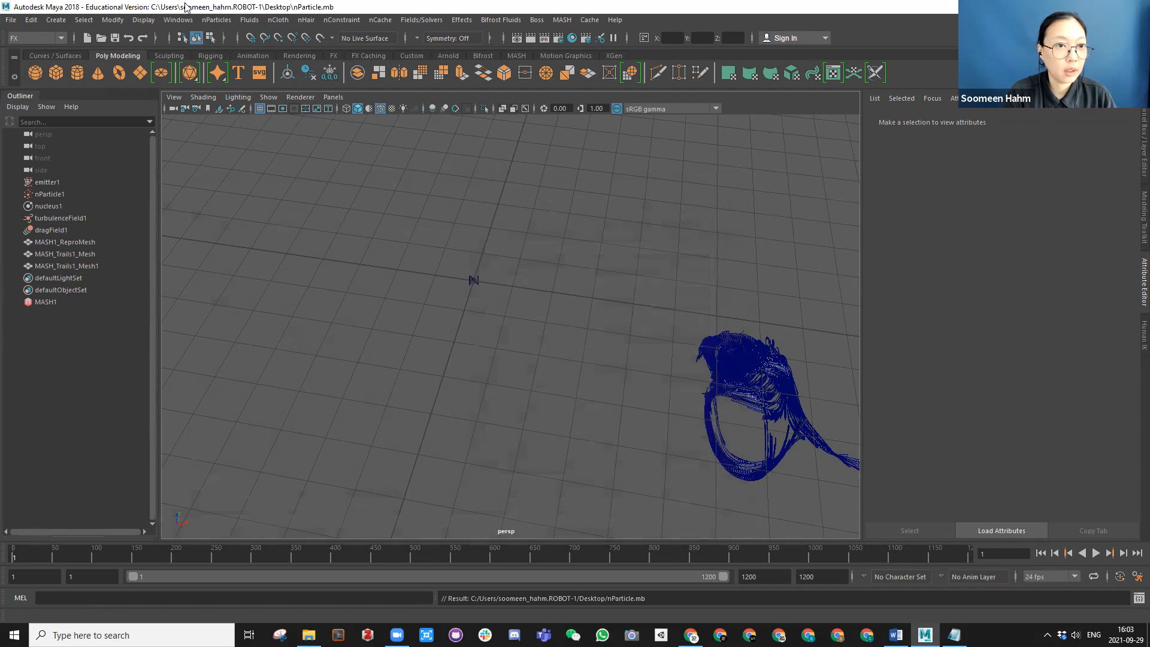
Step: Start a new empty scene and frame the grid in the perspective view
{"action": "left_click", "coordinate": [12, 23]}
{"action": "left_click", "coordinate": [22, 43]}
{"action": "left_click_drag", "start_coordinate": [447, 275], "coordinate": [480, 317], "text": "alt"}
{"action": "middle_click_drag", "start_coordinate": [480, 318], "coordinate": [508, 295], "text": "alt"}
{"action": "scroll", "coordinate": [508, 294], "scroll_direction": "up", "scroll_amount": 4}
{"action": "middle_click_drag", "start_coordinate": [393, 276], "coordinate": [355, 268], "text": "alt"}
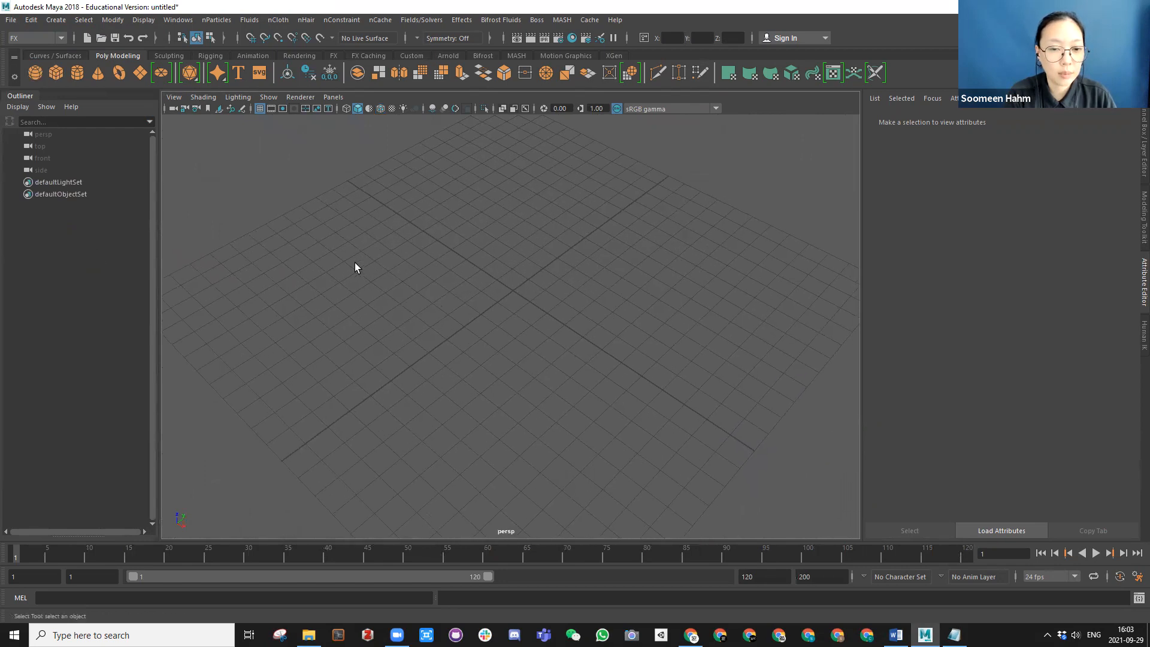
Step: Create an nParticle emitter at the origin and extend the playback range to 1200 frames
{"action": "left_click", "coordinate": [216, 19]}
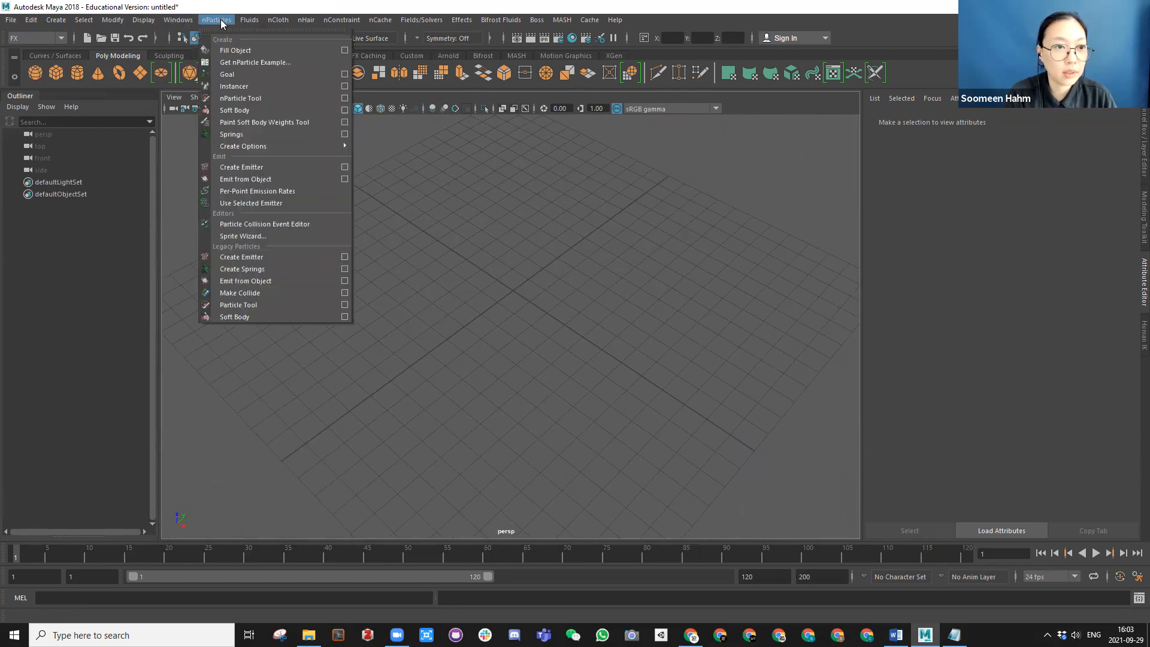
{"action": "left_click", "coordinate": [252, 167]}
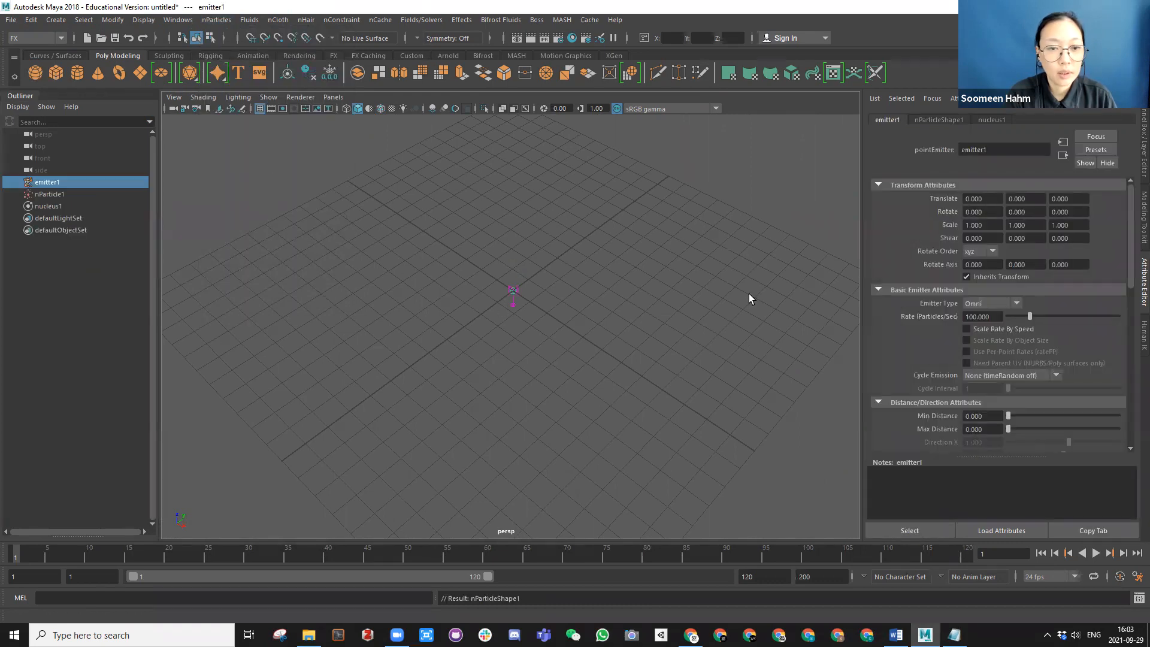
{"action": "left_click", "coordinate": [755, 580]}
{"action": "type", "text": "0"}
{"action": "key", "text": "Return"}
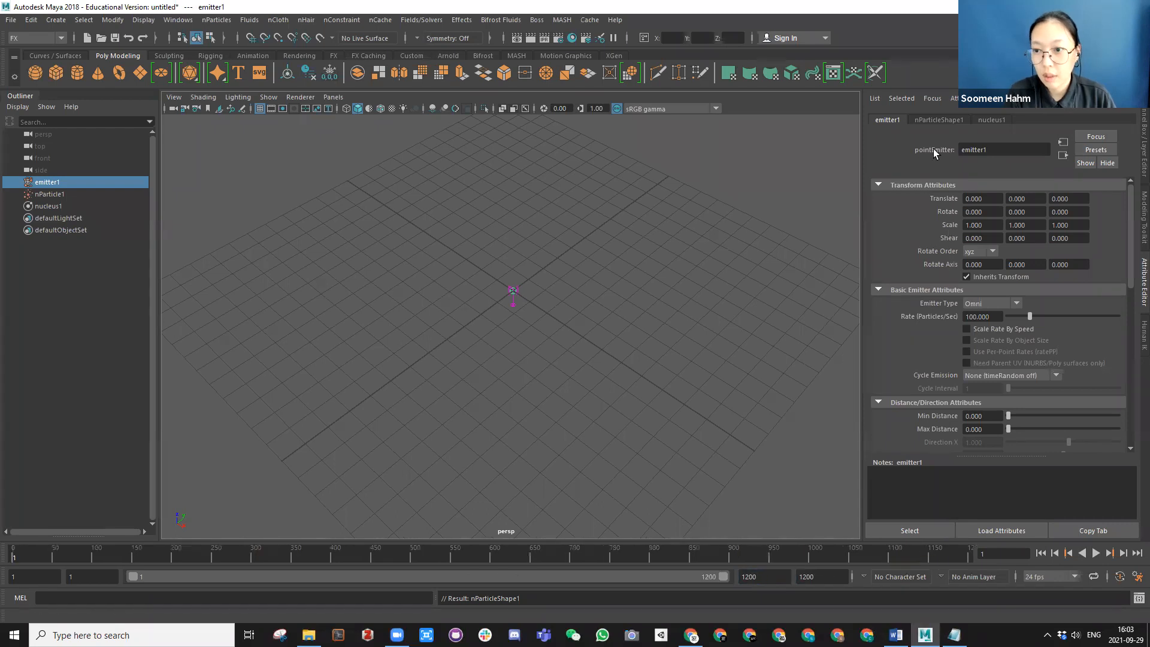
Step: Set the nucleus gravity to 0 and limit the nParticle emission Max Count to 25
{"action": "left_click", "coordinate": [991, 121]}
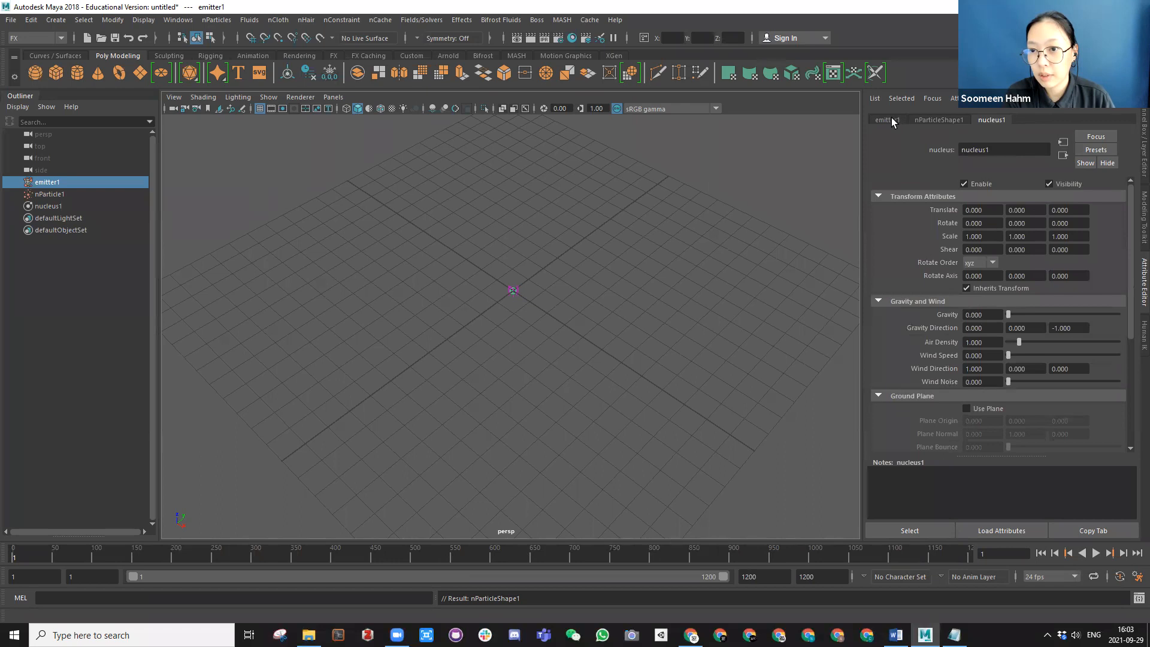
{"action": "left_click", "coordinate": [924, 120]}
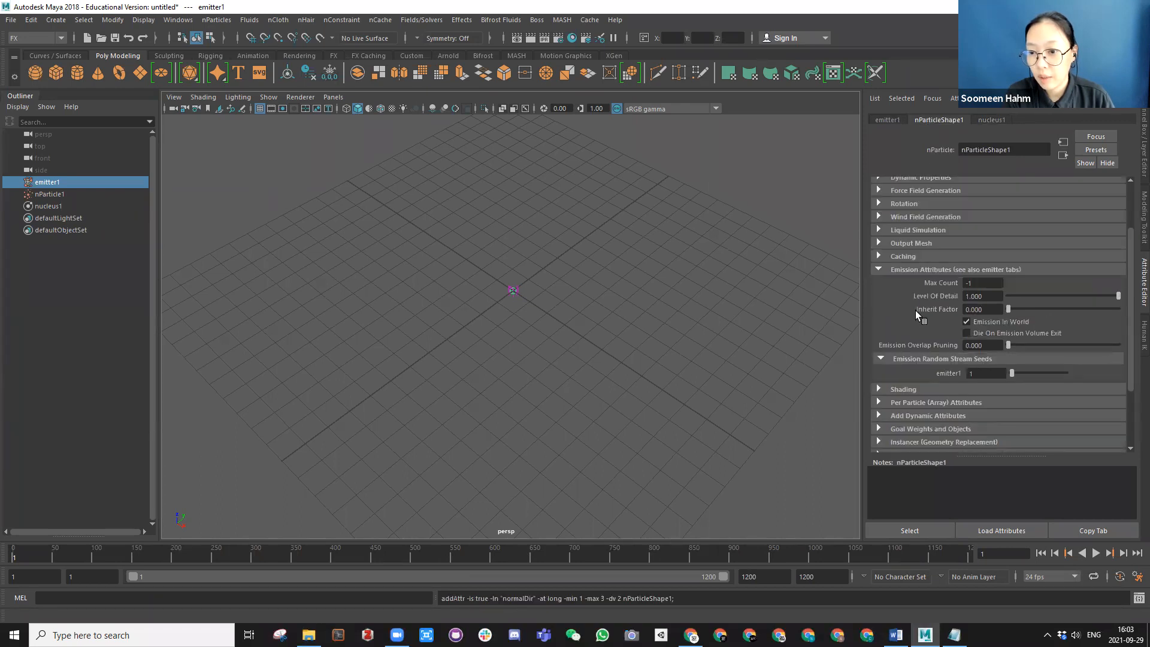
{"action": "left_click", "coordinate": [963, 283]}
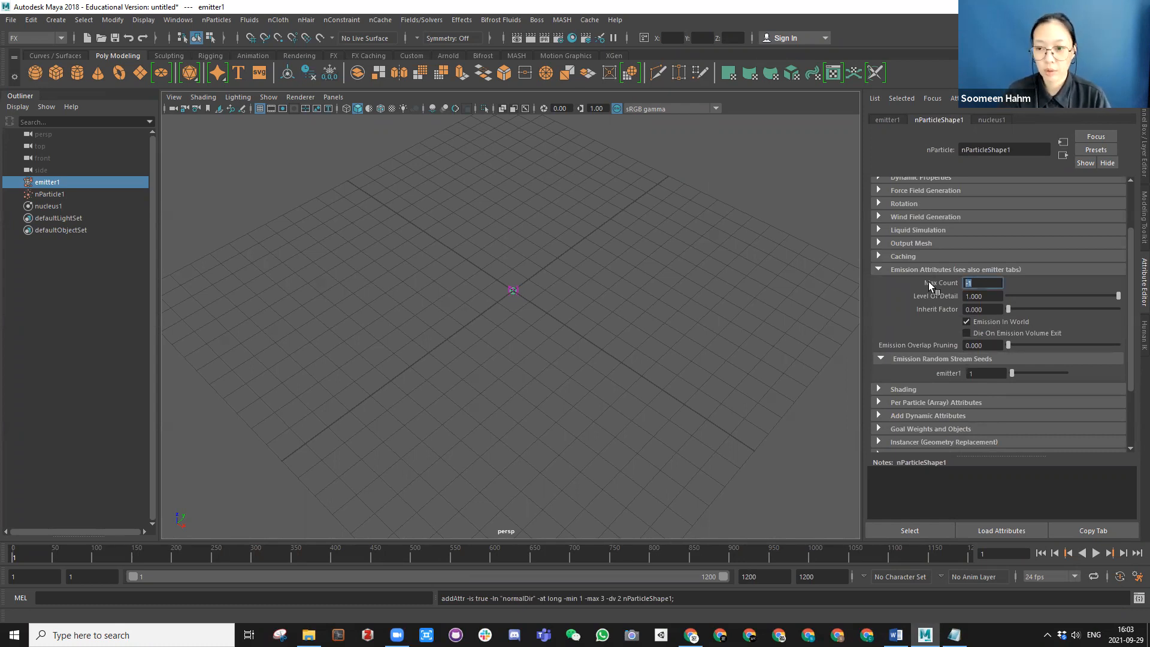
{"action": "type", "text": "25"}
{"action": "key", "text": "Return"}
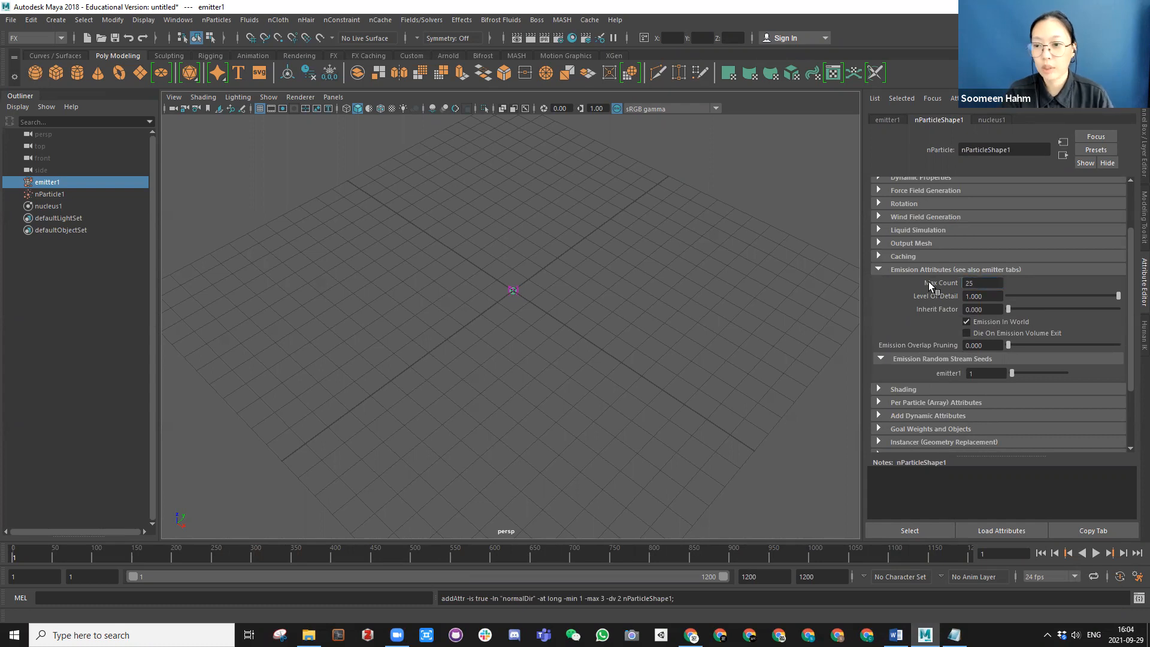
Step: Play the particle emission briefly and rewind to the first frame
{"action": "left_click", "coordinate": [1095, 553]}
{"action": "left_click", "coordinate": [1095, 553]}
{"action": "left_click", "coordinate": [1040, 553]}
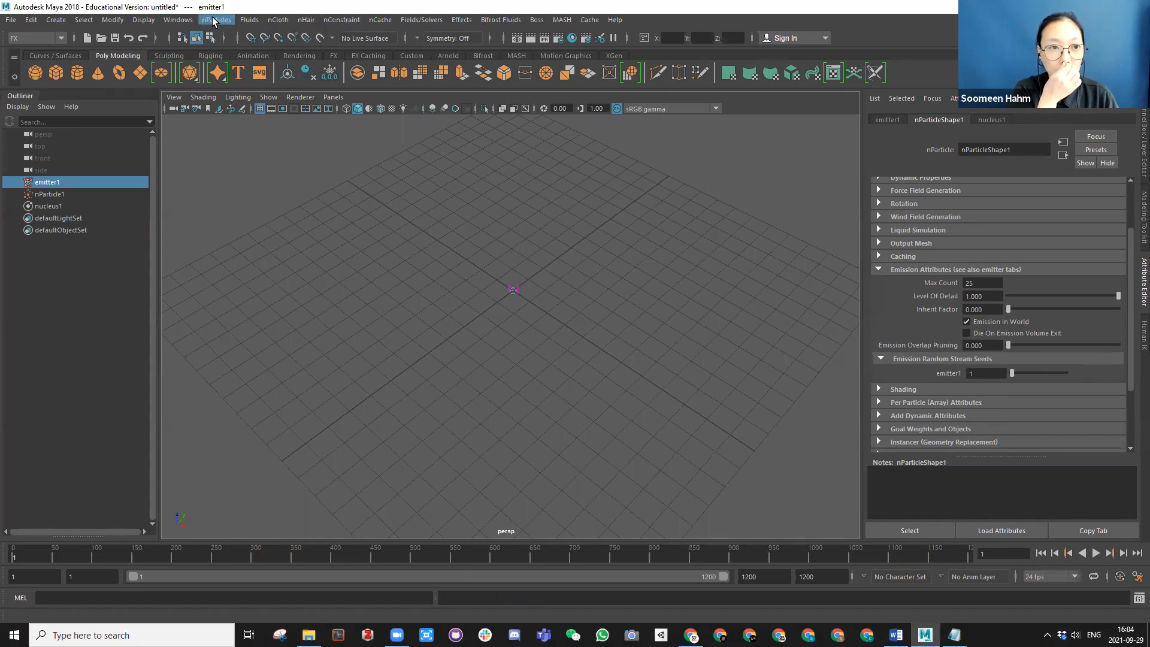
Step: Create a turbulence field with nucleus1 selected, then test it with a short playback and rewind
{"action": "left_click", "coordinate": [49, 207]}
{"action": "left_click", "coordinate": [431, 21]}
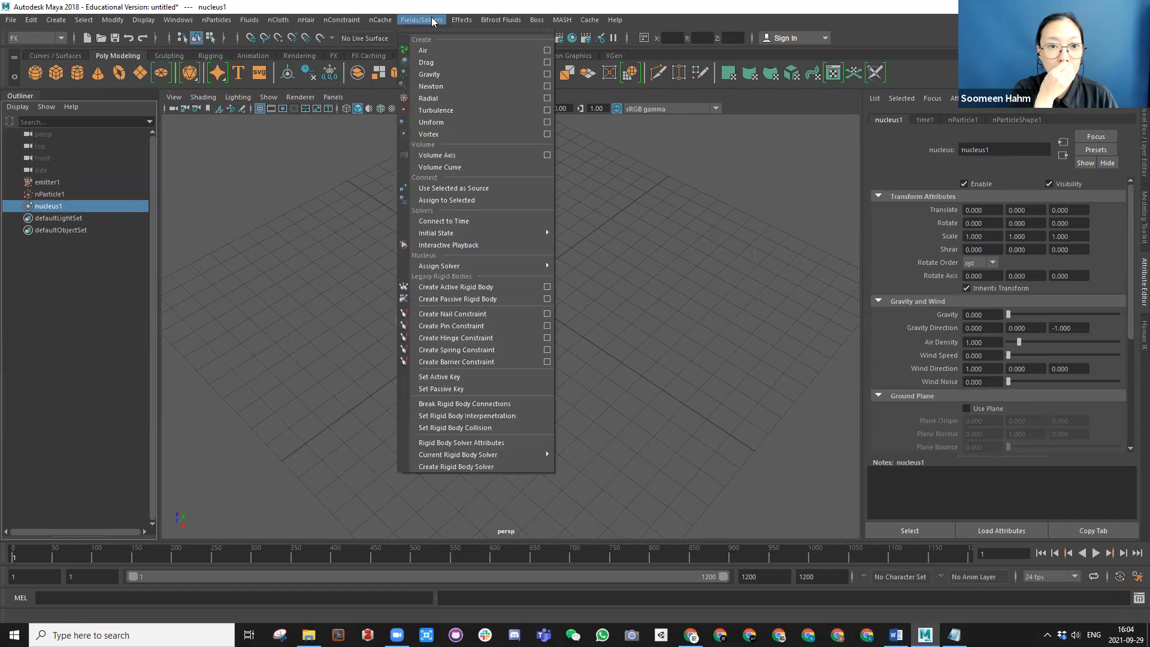
{"action": "left_click", "coordinate": [444, 110]}
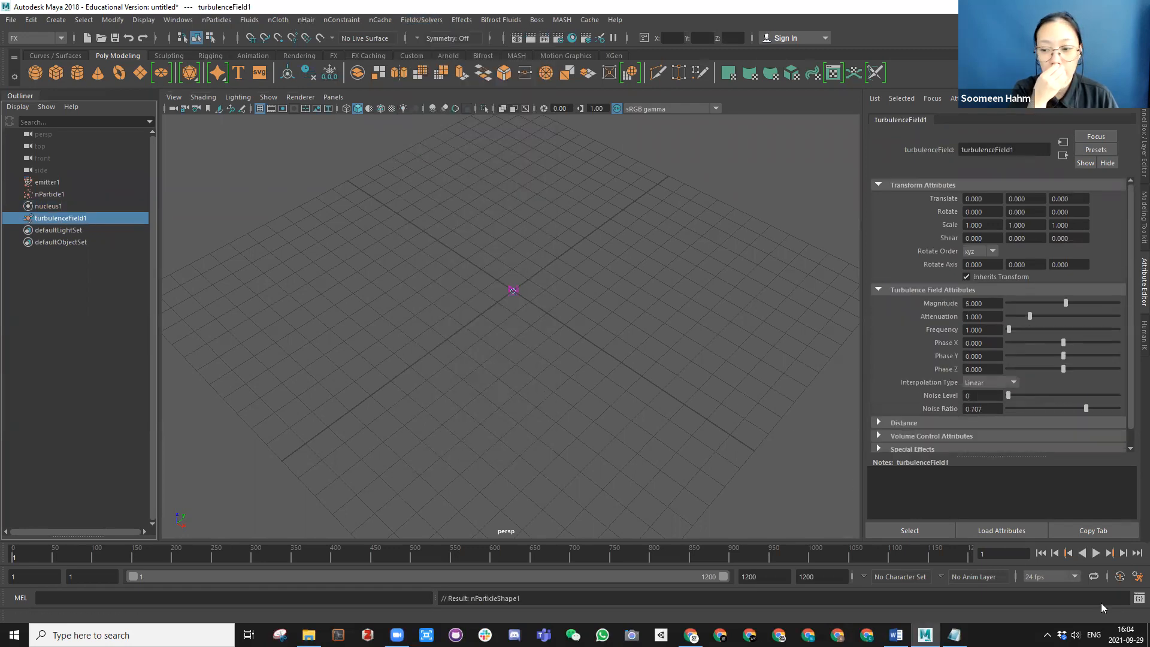
{"action": "left_click", "coordinate": [1096, 553]}
{"action": "left_click", "coordinate": [1096, 553]}
{"action": "left_click", "coordinate": [1041, 552]}
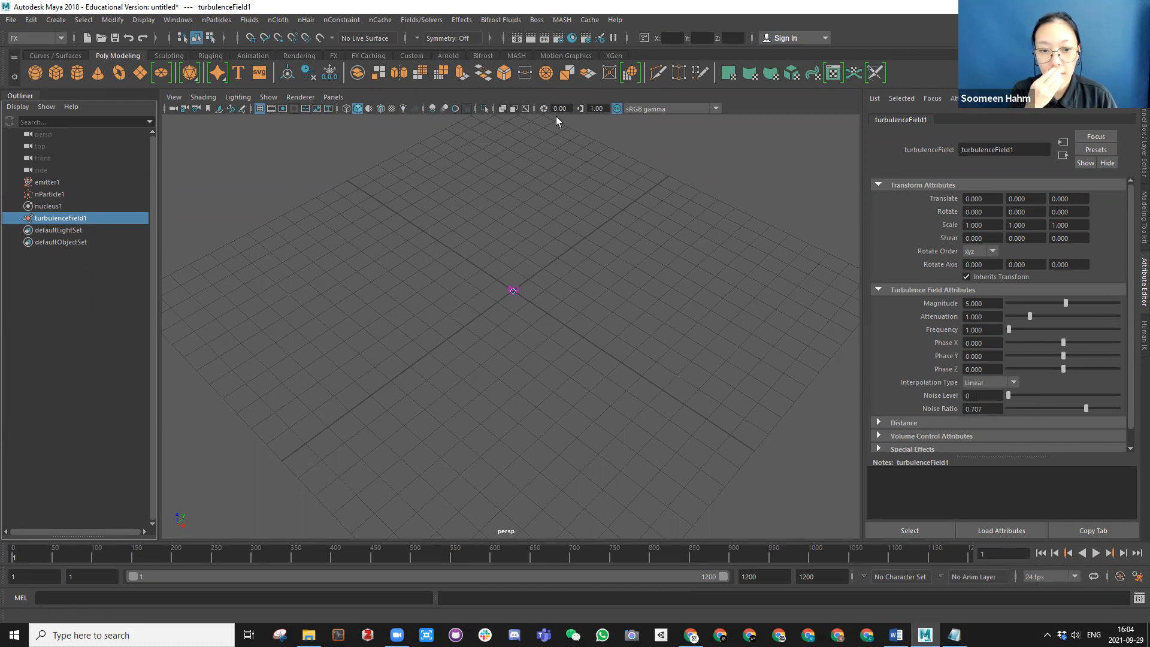
Step: Create a drag field with nucleus1 selected and set its magnitude to 1
{"action": "left_click", "coordinate": [422, 21]}
{"action": "left_click", "coordinate": [62, 206]}
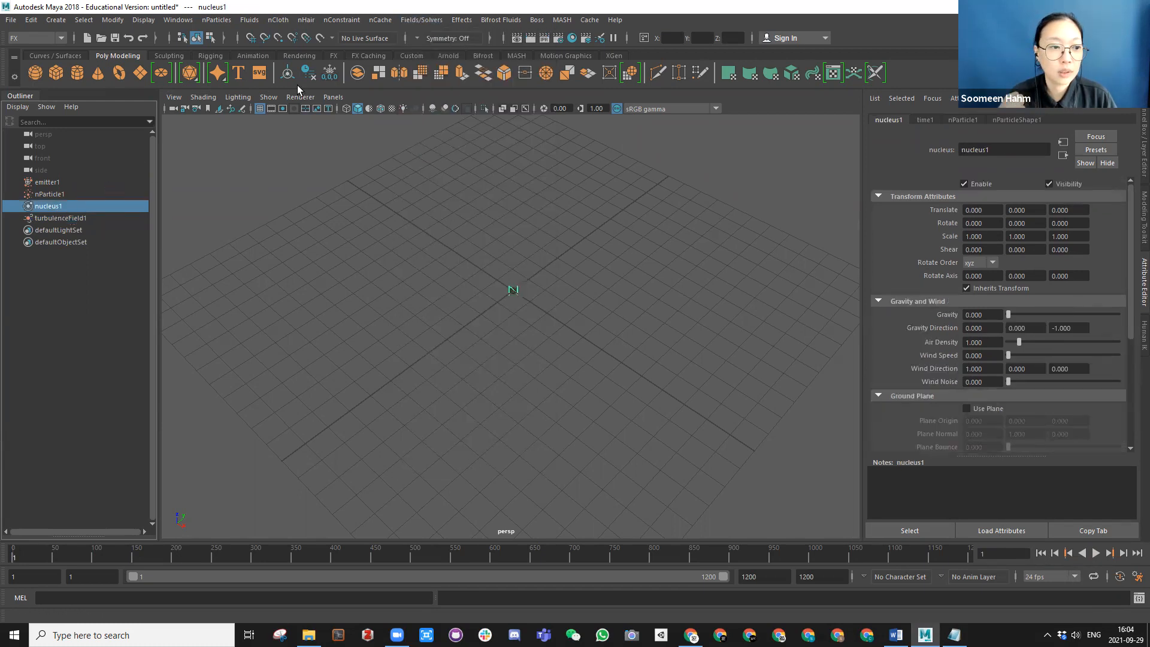
{"action": "left_click", "coordinate": [422, 20]}
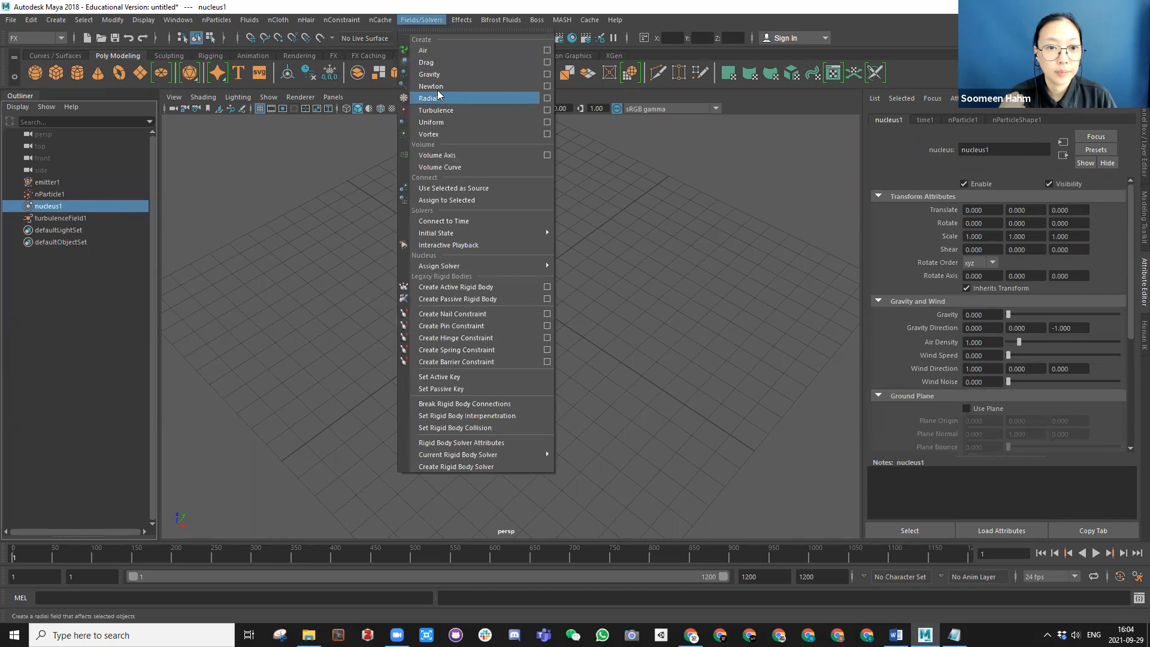
{"action": "left_click", "coordinate": [426, 62]}
{"action": "left_click_drag", "start_coordinate": [997, 303], "coordinate": [932, 307]}
{"action": "type", "text": "1"}
{"action": "key", "text": "Return"}
Step: Play the simulation with the turbulence and drag fields, then rewind it to the first frame
{"action": "left_click", "coordinate": [1097, 554]}
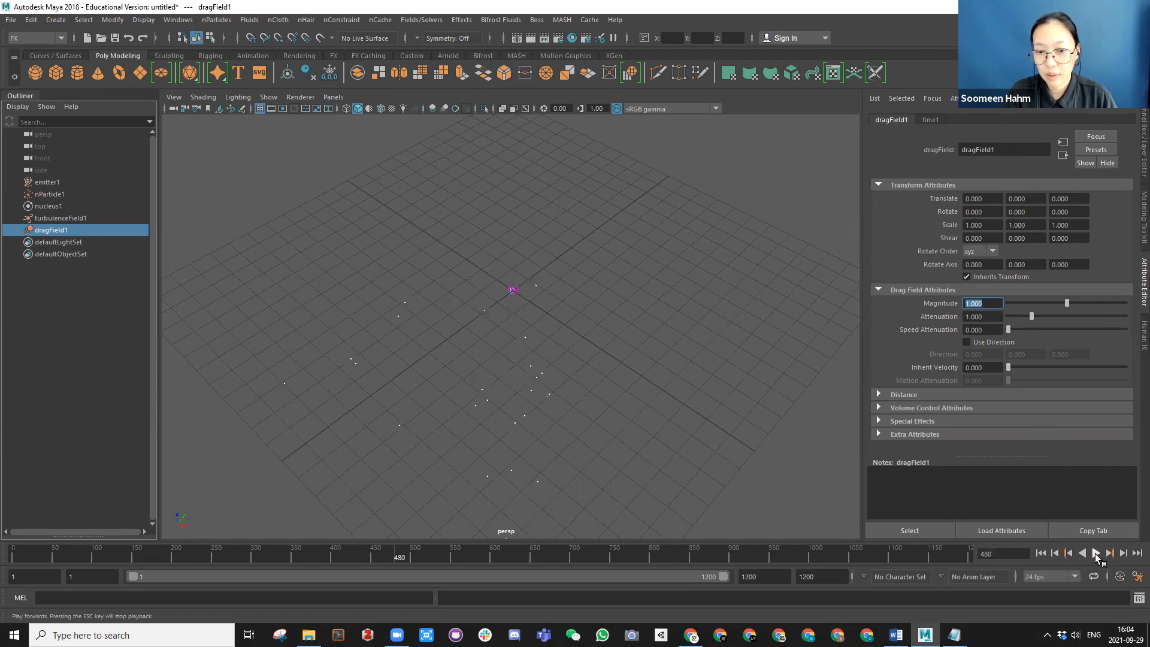
{"action": "left_click", "coordinate": [1042, 553]}
{"action": "scroll", "coordinate": [526, 319], "scroll_direction": "down", "scroll_amount": 2}
{"action": "scroll", "coordinate": [533, 303], "scroll_direction": "up", "scroll_amount": 3}
{"action": "middle_click_drag", "start_coordinate": [527, 310], "coordinate": [526, 334], "text": "alt"}
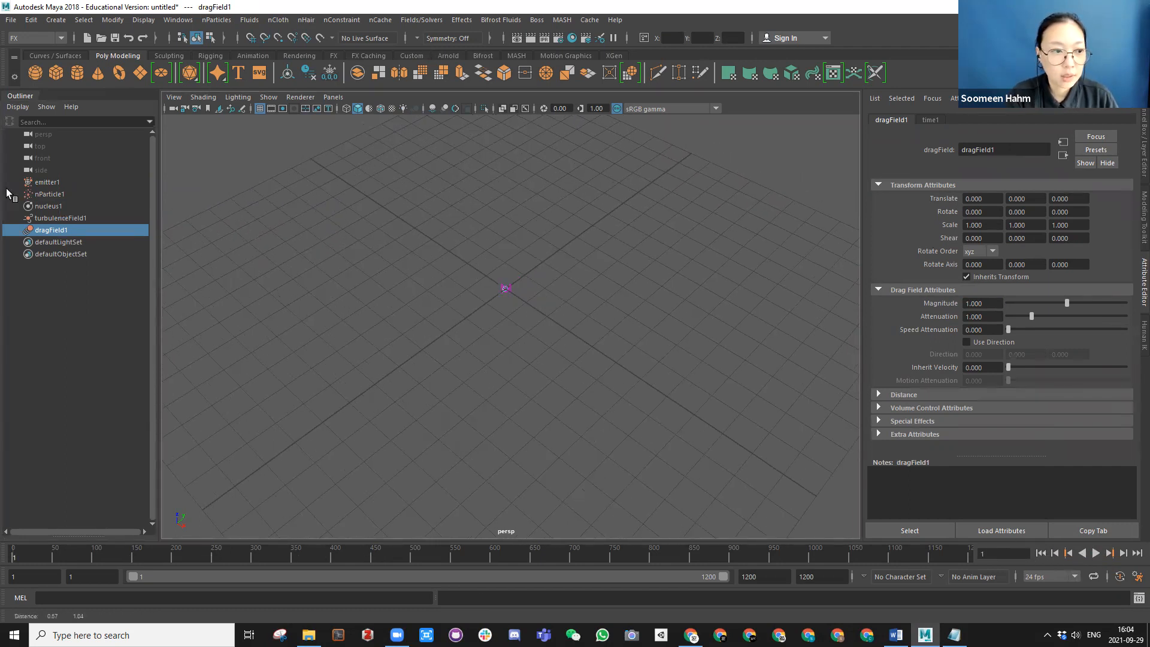
Step: Open a creation expression for the per-particle Position attribute of nParticle1
{"action": "left_click", "coordinate": [52, 193]}
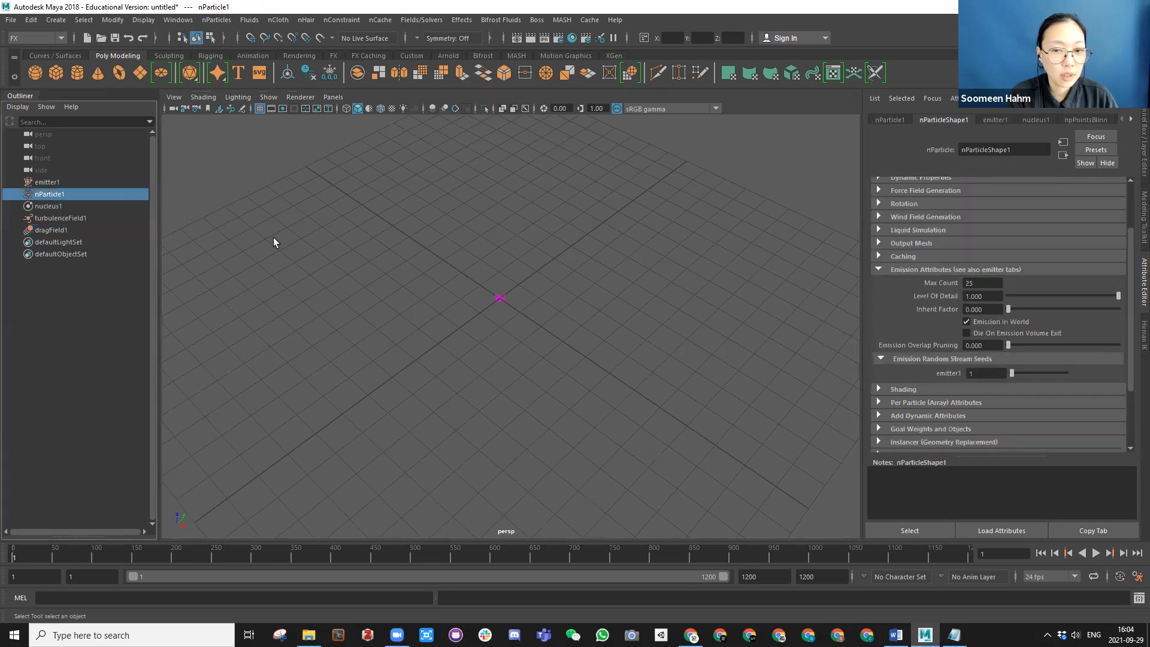
{"action": "left_click", "coordinate": [878, 270]}
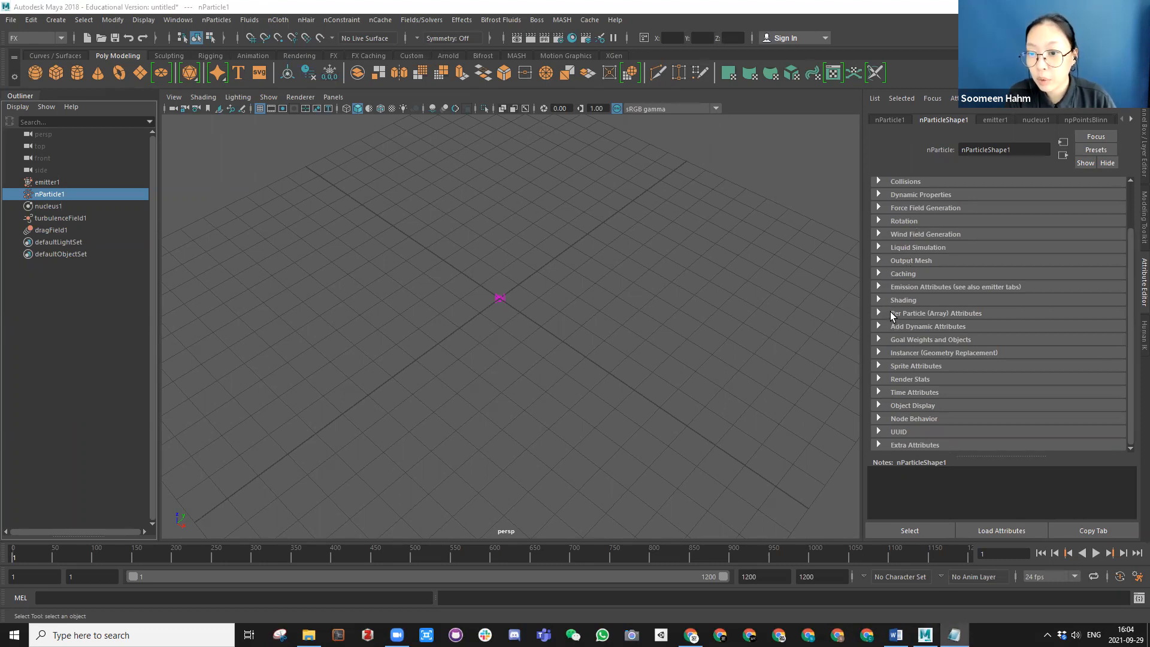
{"action": "scroll", "coordinate": [938, 316], "scroll_direction": "up", "scroll_amount": 3}
{"action": "scroll", "coordinate": [934, 381], "scroll_direction": "down", "scroll_amount": 3}
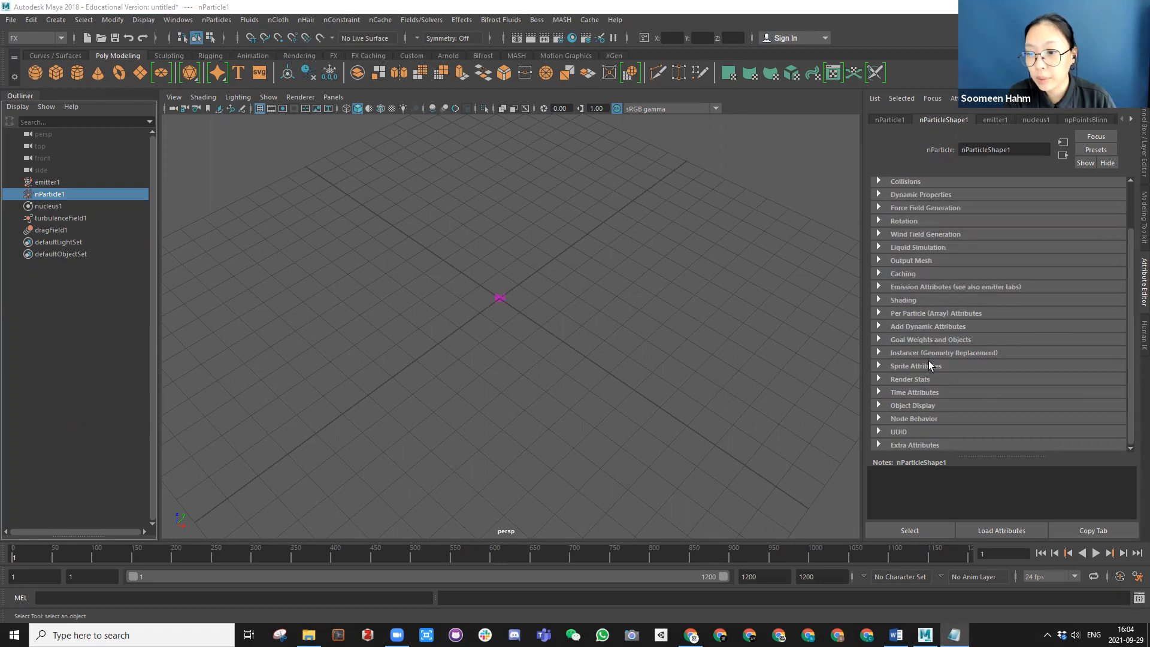
{"action": "left_click", "coordinate": [878, 313]}
{"action": "scroll", "coordinate": [967, 302], "scroll_direction": "down", "scroll_amount": 3}
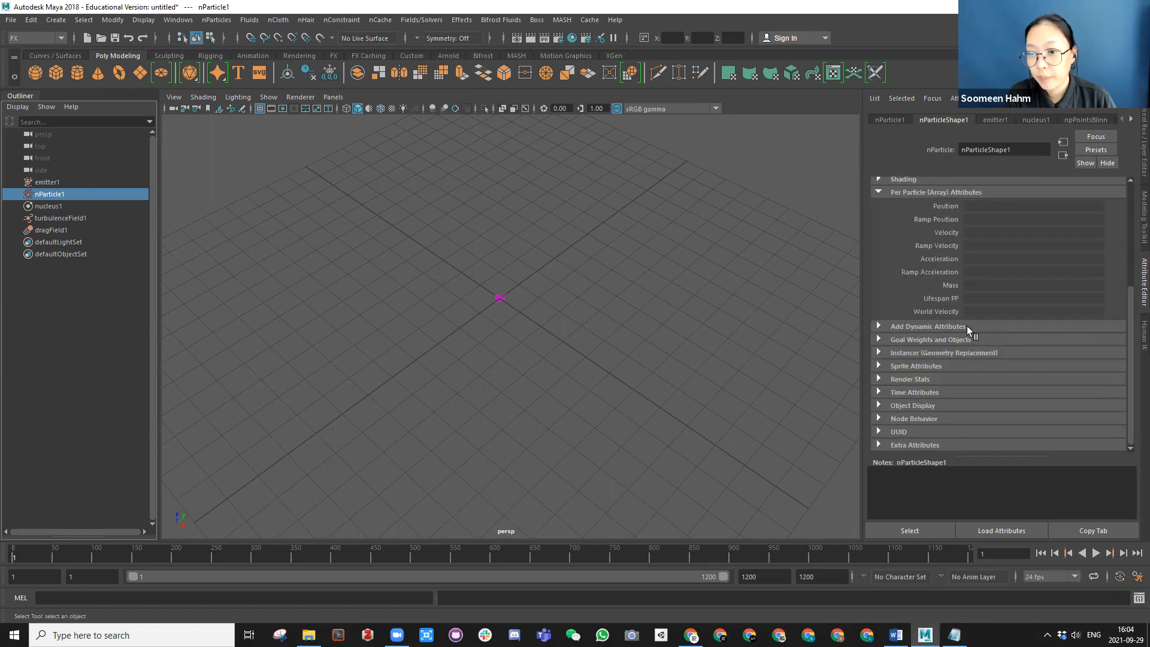
{"action": "right_click", "coordinate": [983, 247]}
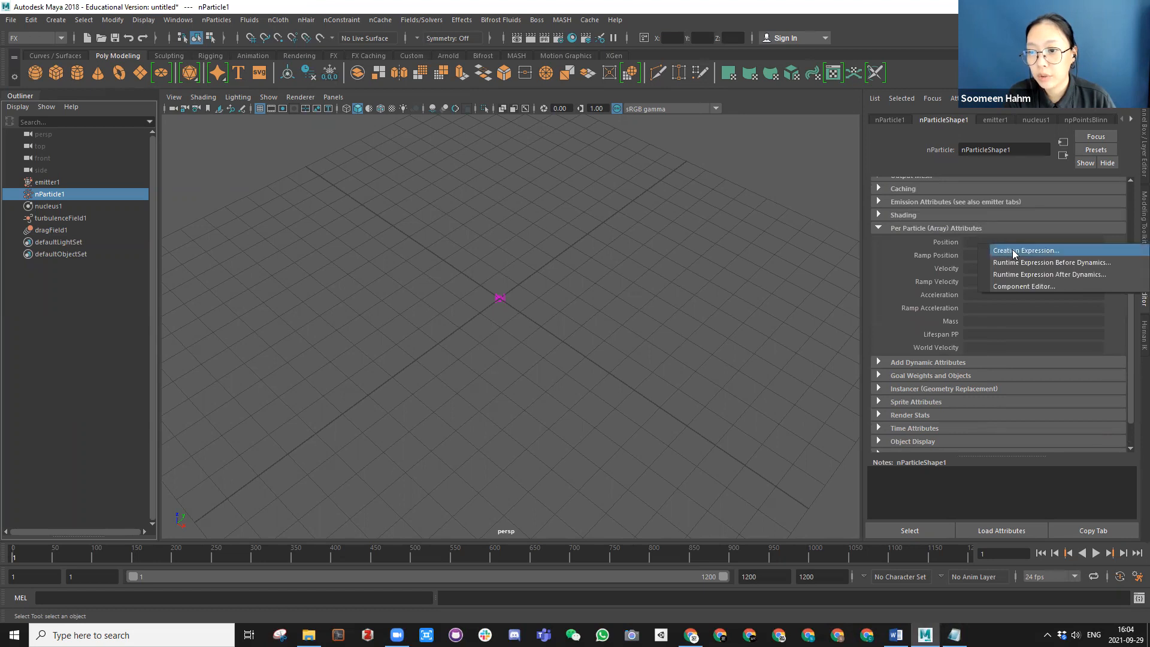
{"action": "left_click", "coordinate": [1010, 249]}
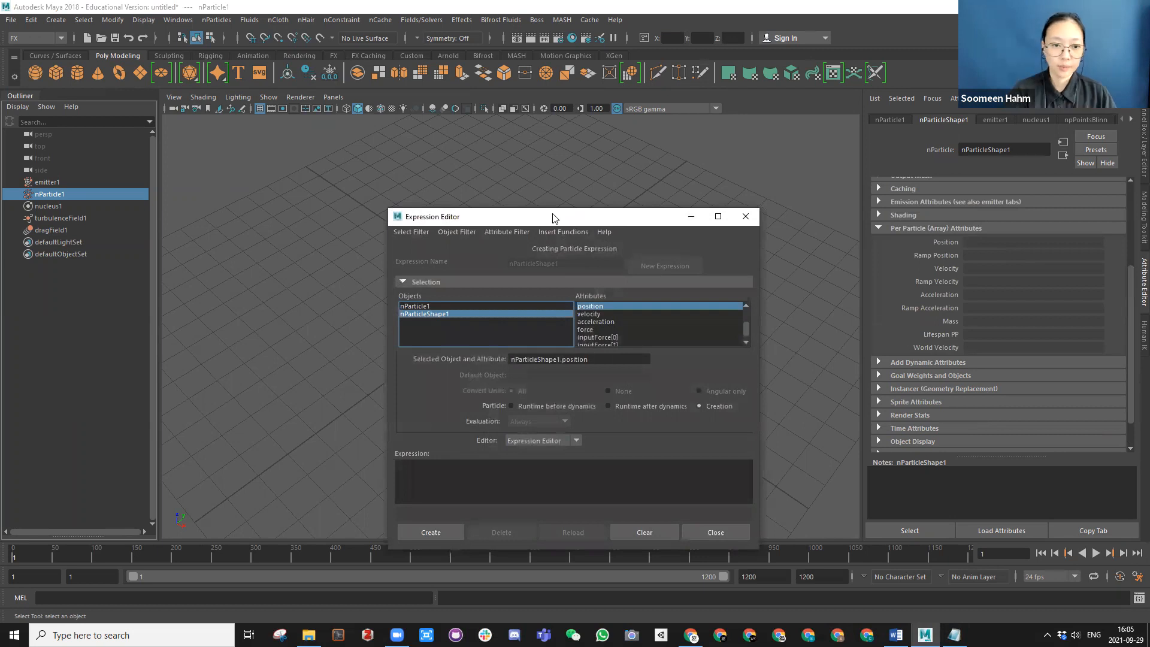
Step: Reposition the Expression Editor clear of the emitter and make its expression area taller, keeping Creation as the particle mode
{"action": "left_click_drag", "start_coordinate": [554, 218], "coordinate": [702, 138]}
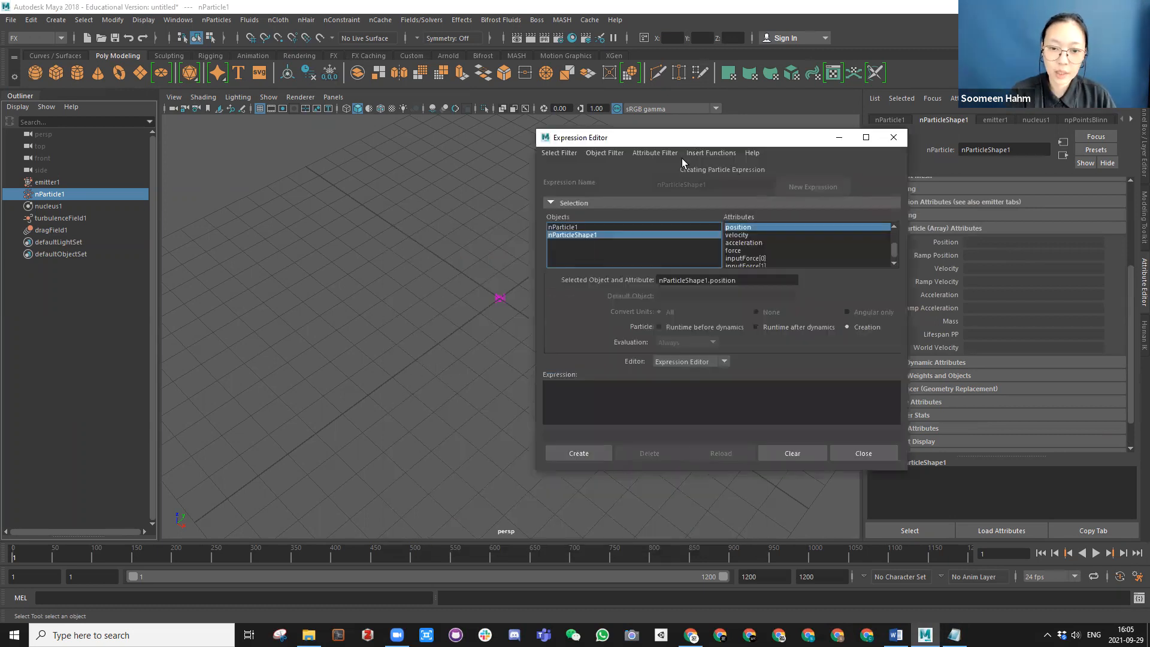
{"action": "middle_click_drag", "start_coordinate": [365, 306], "coordinate": [347, 311], "text": "alt"}
{"action": "scroll", "coordinate": [348, 311], "scroll_direction": "up", "scroll_amount": 2}
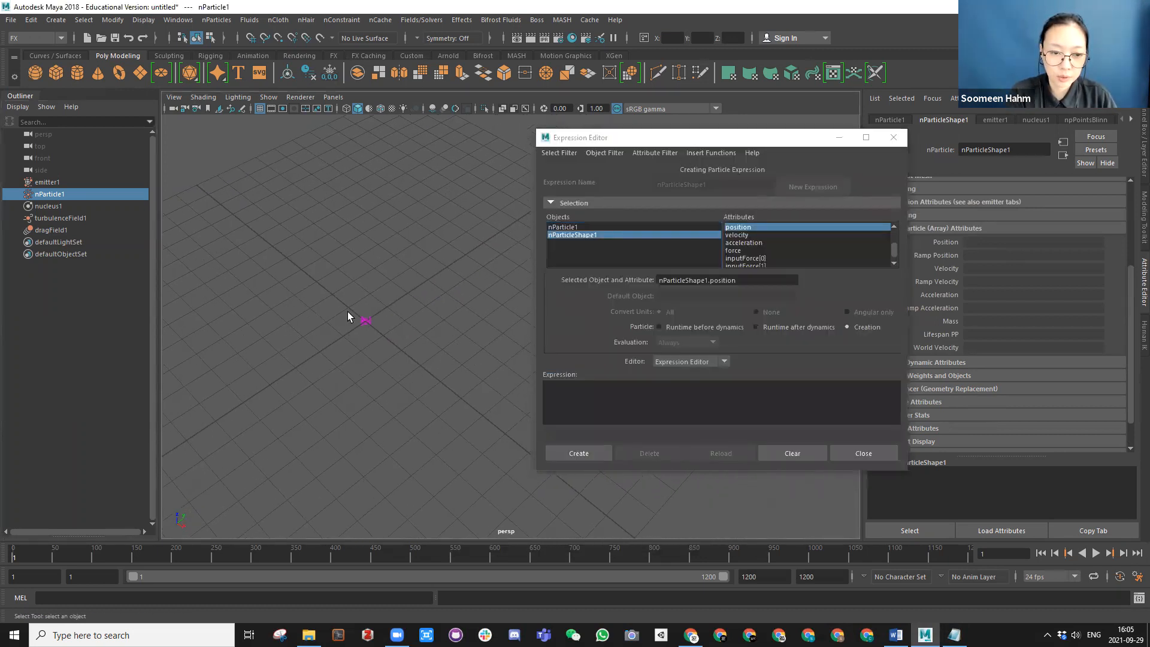
{"action": "scroll", "coordinate": [368, 288], "scroll_direction": "down", "scroll_amount": 2}
{"action": "scroll", "coordinate": [395, 287], "scroll_direction": "down", "scroll_amount": 1}
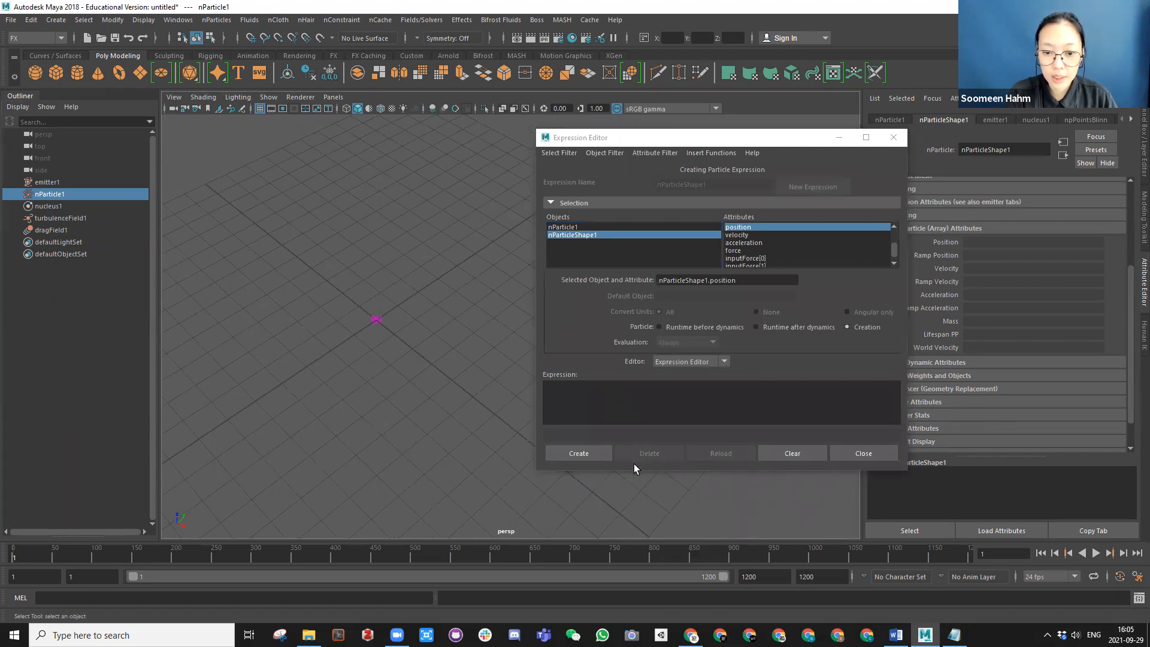
{"action": "left_click_drag", "start_coordinate": [633, 470], "coordinate": [634, 536]}
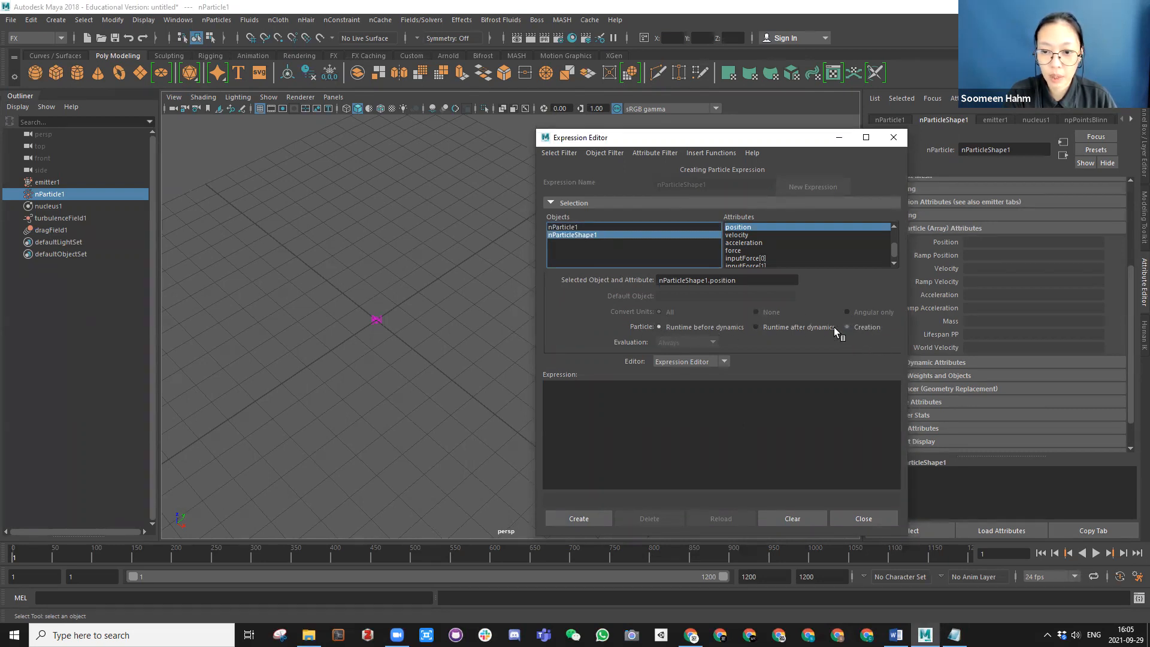
{"action": "left_click_drag", "start_coordinate": [674, 139], "coordinate": [649, 87]}
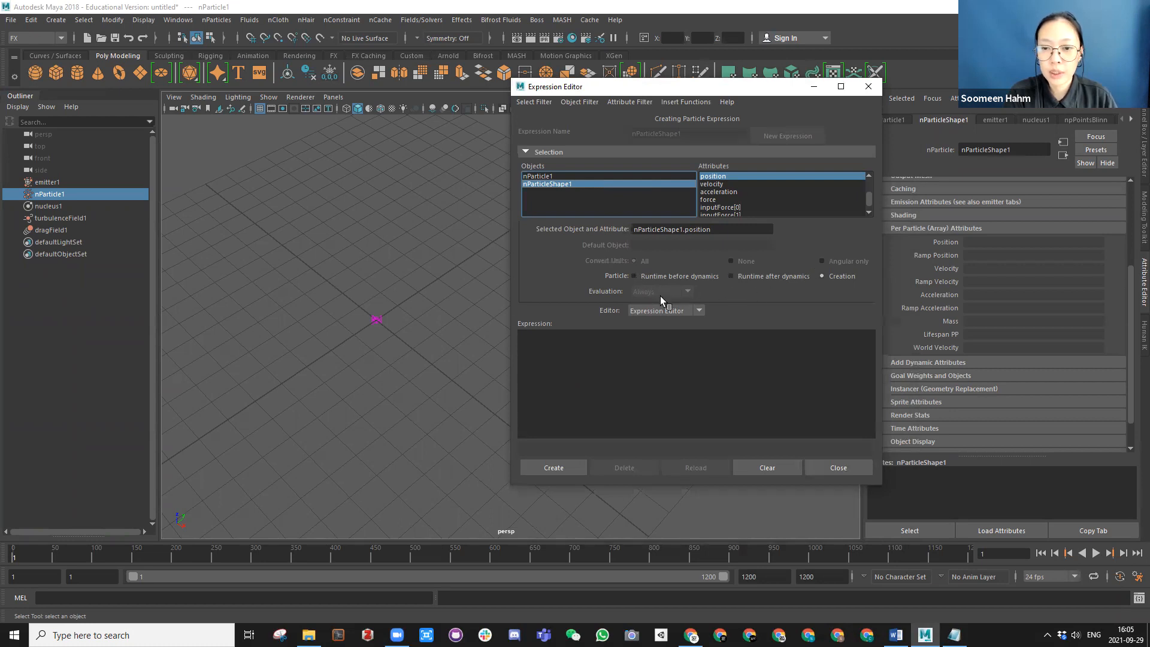
Step: Declare the particle position in the creation expression as vector $pos = nParticleShape1.position; and enlarge the expression text for readability
{"action": "left_click", "coordinate": [559, 345]}
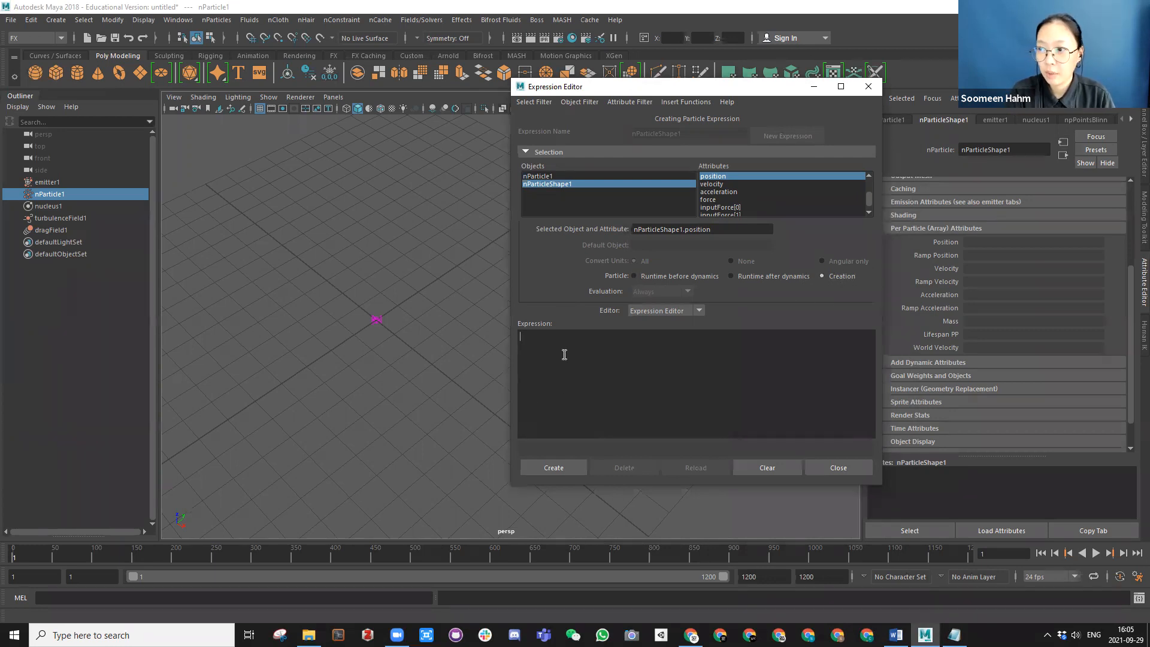
{"action": "type", "text": "ector "}
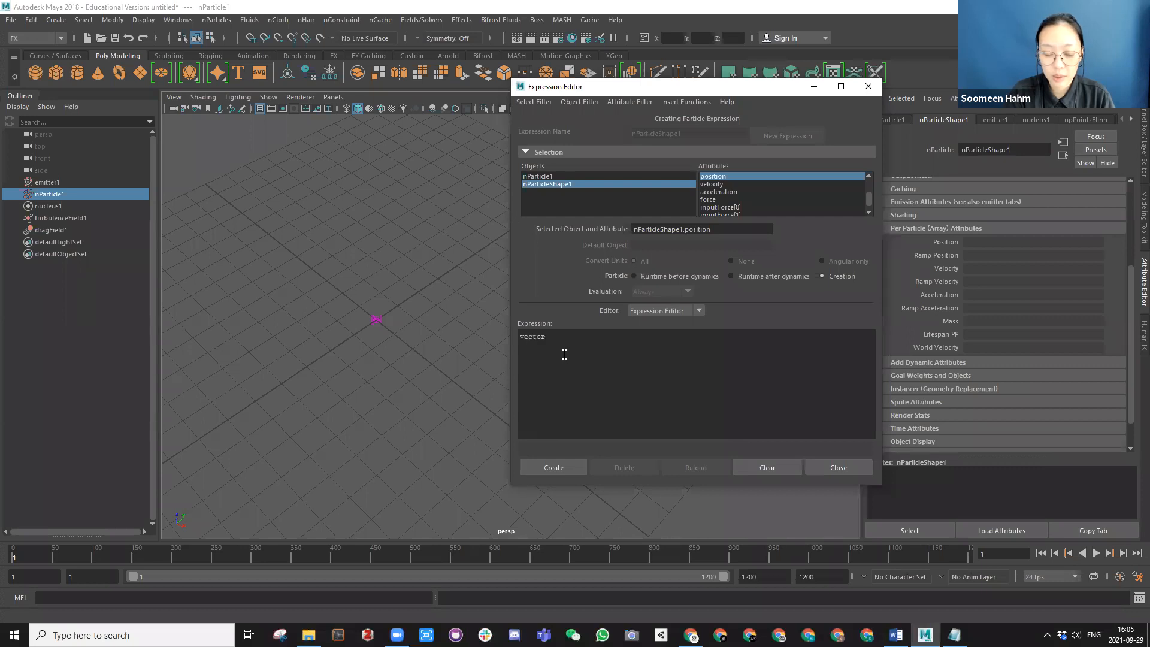
{"action": "type", "text": "$pos"}
{"action": "scroll", "coordinate": [566, 354], "scroll_direction": "up", "scroll_amount": 2, "text": "ctrl"}
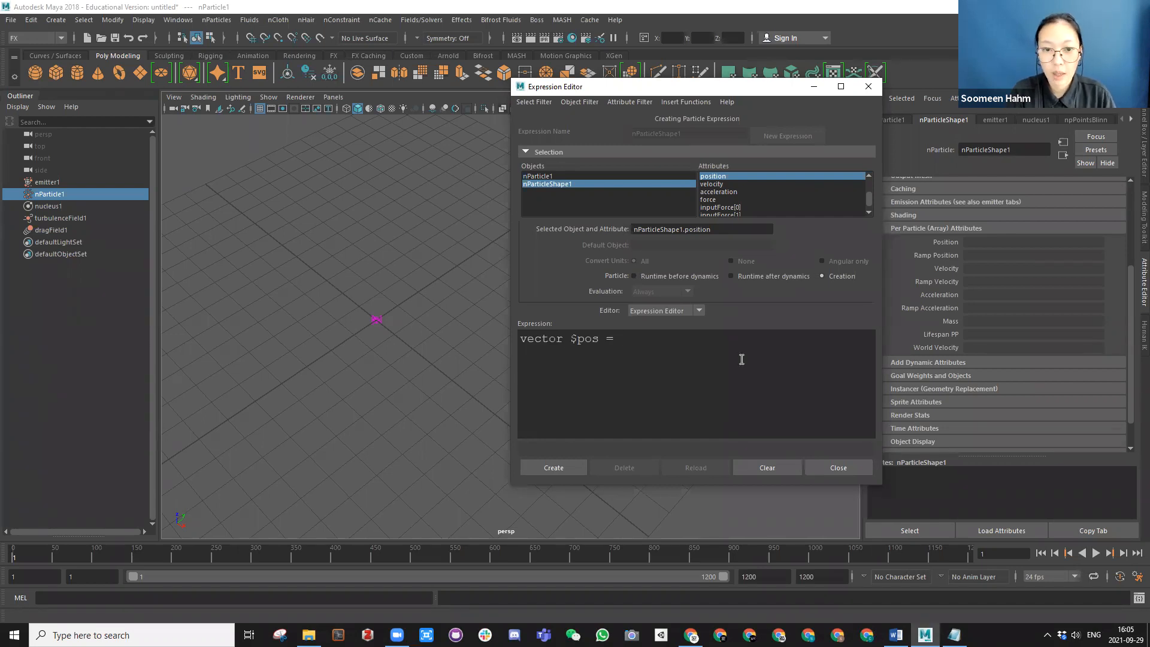
{"action": "type", "text": "nPar"}
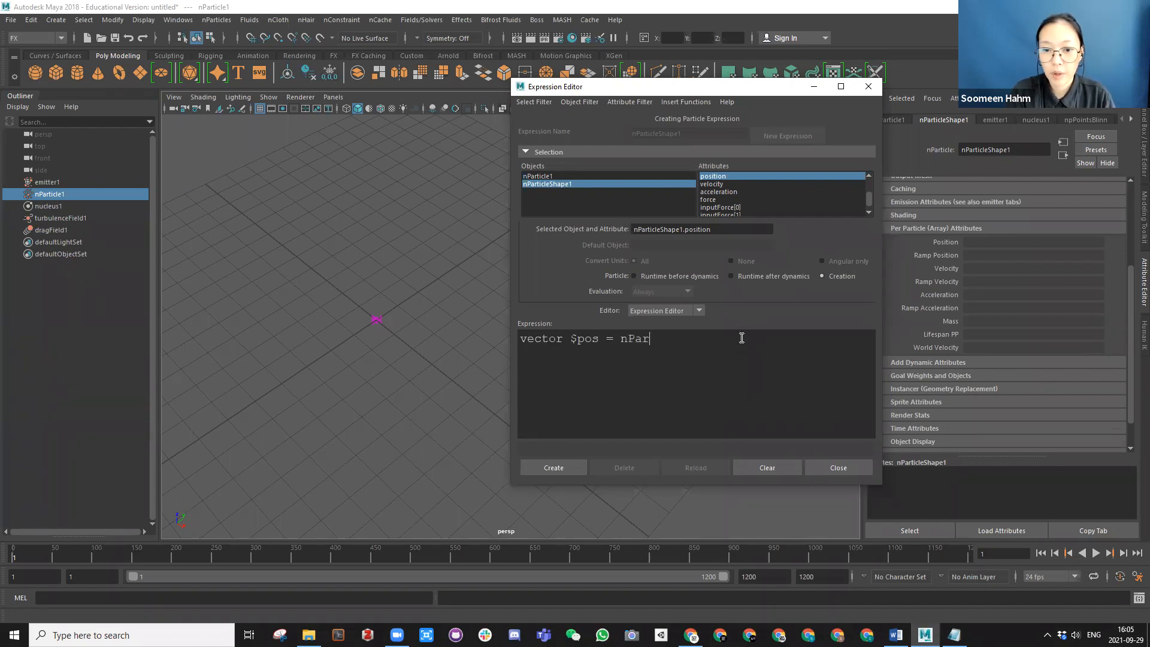
{"action": "type", "text": "ticleShape"}
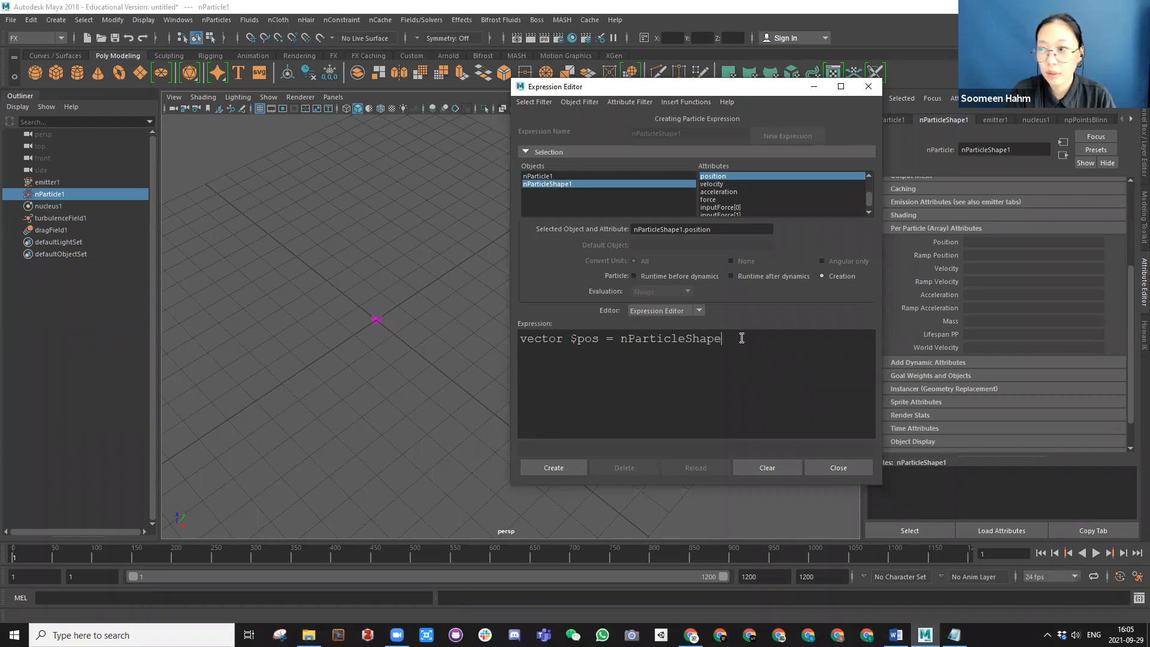
{"action": "type", "text": "1.position;"}
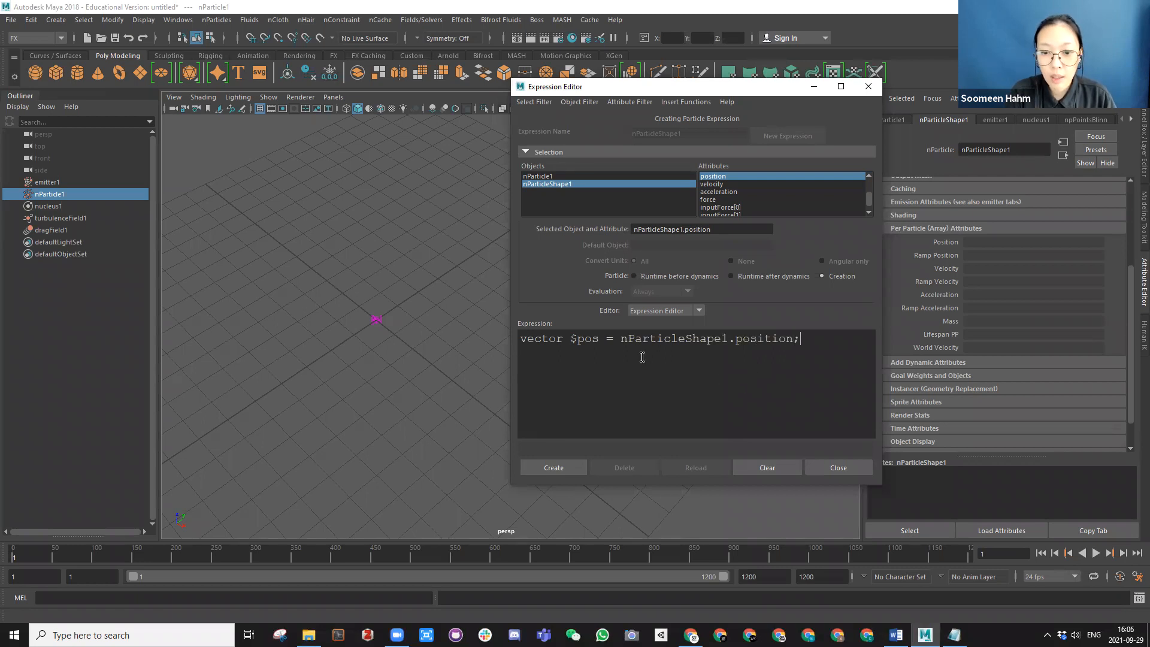
{"action": "scroll", "coordinate": [793, 358], "scroll_direction": "down", "scroll_amount": 1, "text": "ctrl"}
Step: Review the variable types and declarations in the MelBasics.mel script in the Script Editor, then close it
{"action": "left_click", "coordinate": [1138, 599]}
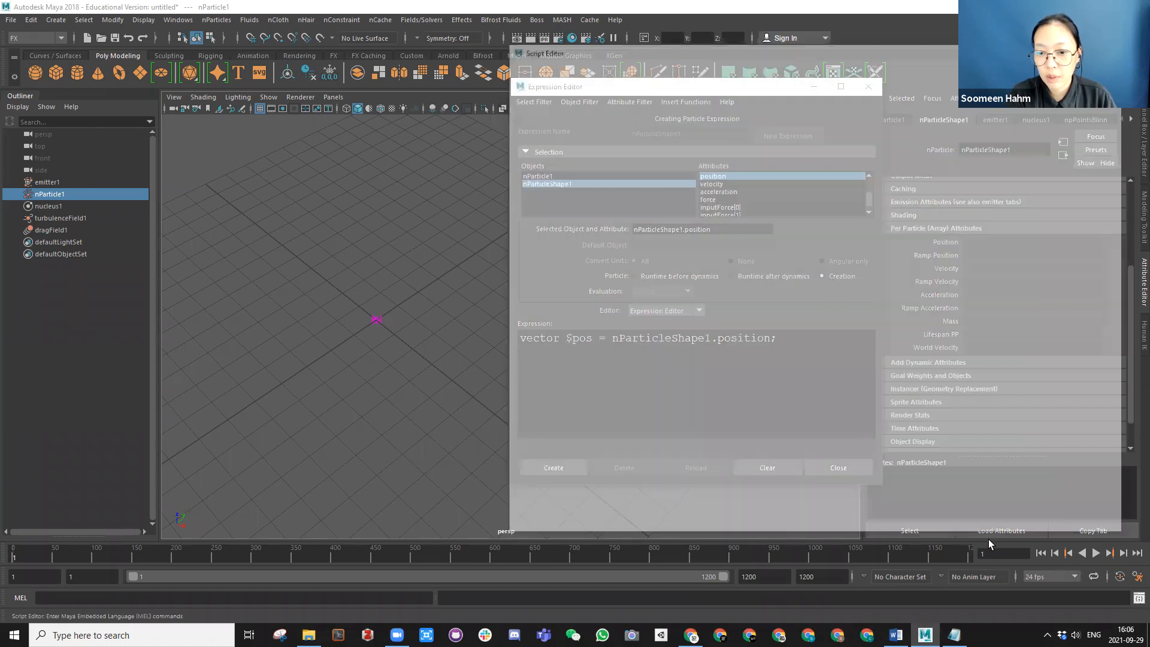
{"action": "scroll", "coordinate": [658, 415], "scroll_direction": "down", "scroll_amount": 2}
{"action": "scroll", "coordinate": [657, 415], "scroll_direction": "up", "scroll_amount": 5}
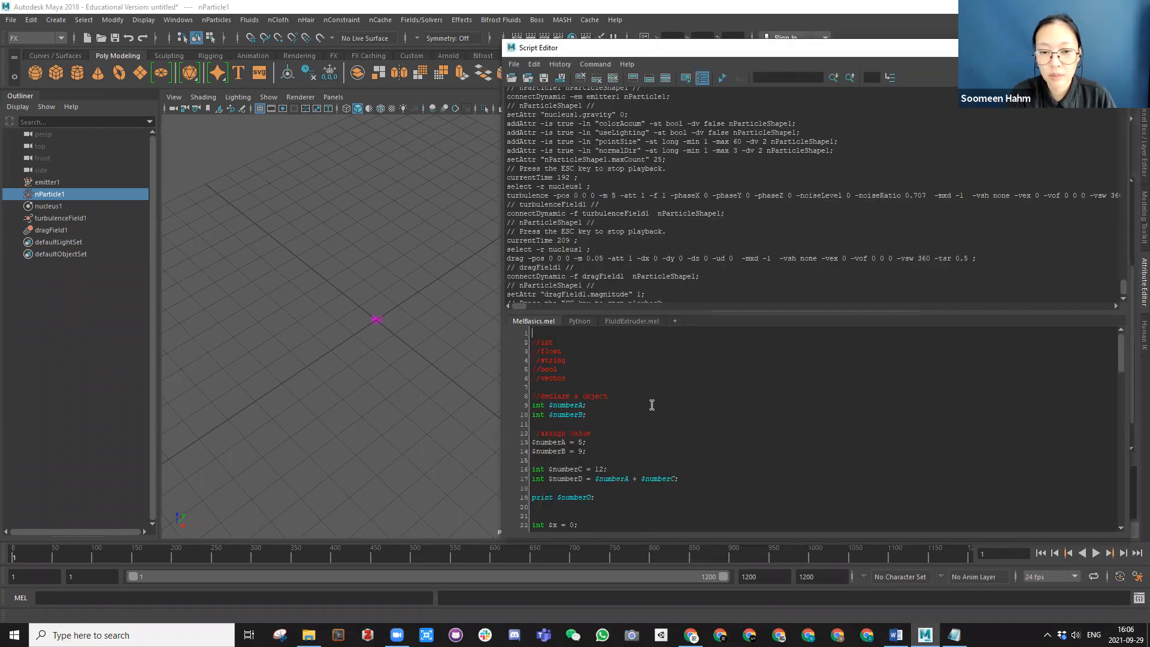
{"action": "left_click", "coordinate": [1117, 47]}
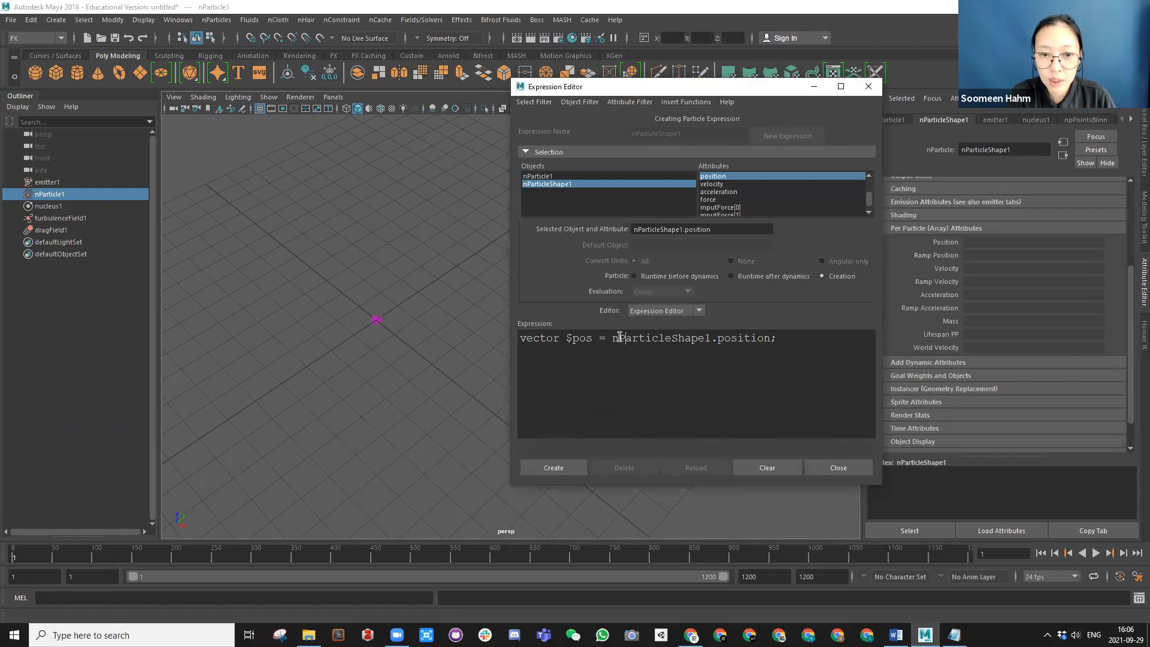
{"action": "left_click_drag", "start_coordinate": [619, 339], "coordinate": [691, 339]}
{"action": "left_click", "coordinate": [675, 339]}
{"action": "left_click", "coordinate": [732, 343]}
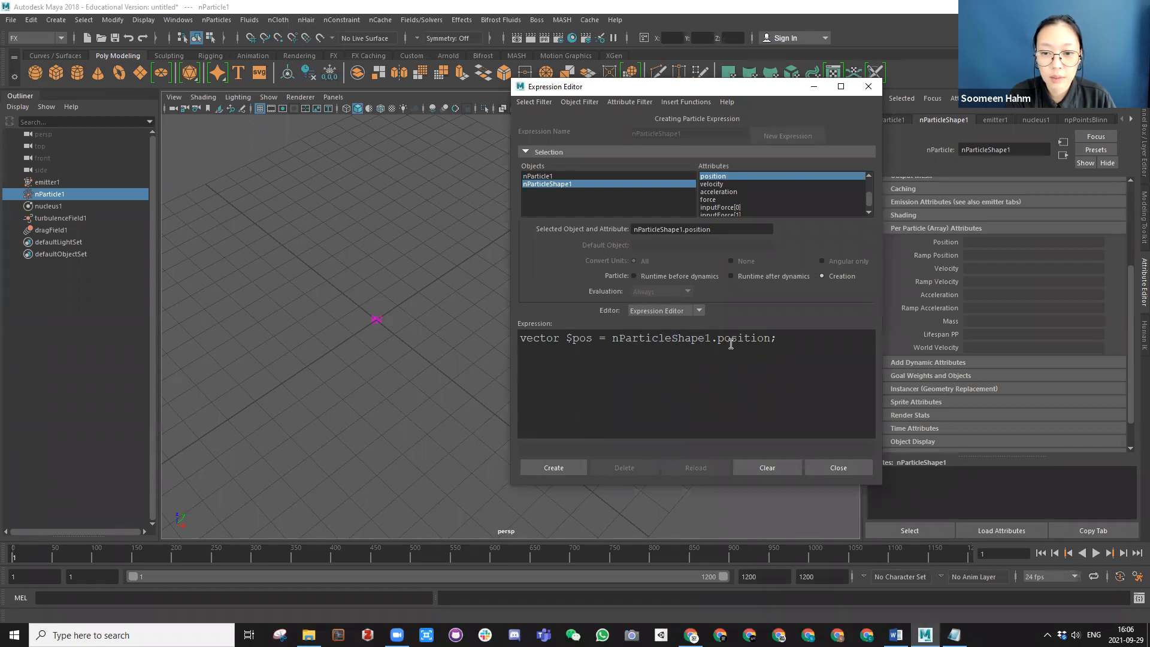
Step: Add the line string $curveName = "curve_" + nParticleShape1.particleId; to the creation expression and widen the Expression Editor
{"action": "left_click", "coordinate": [789, 339]}
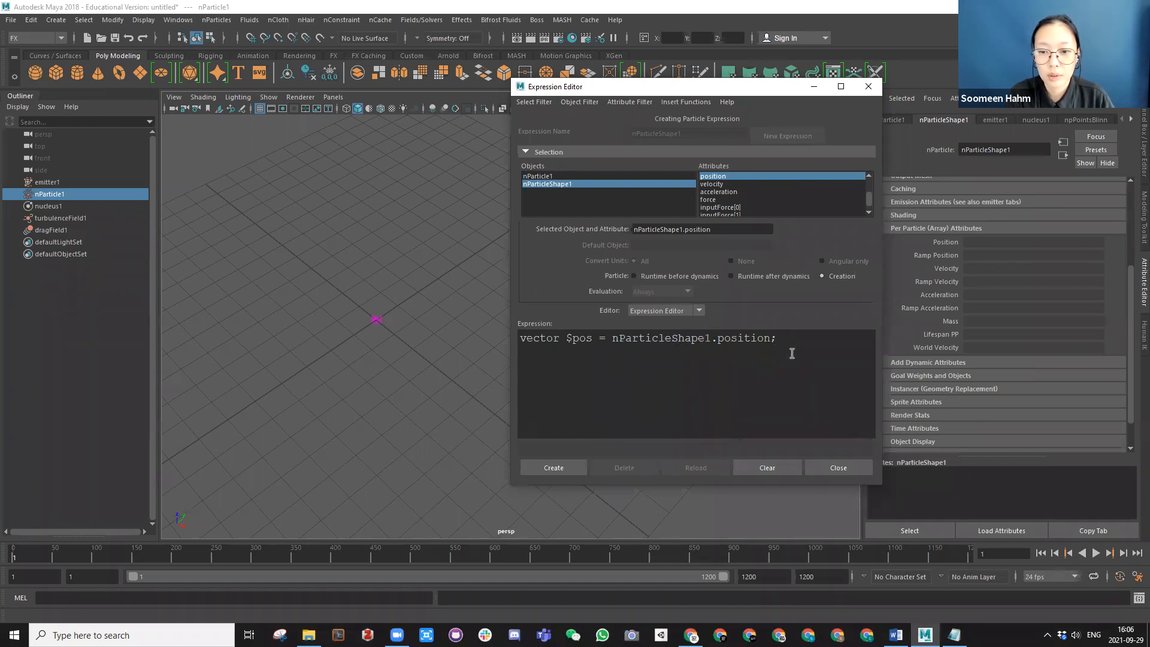
{"action": "type", "text": "string"}
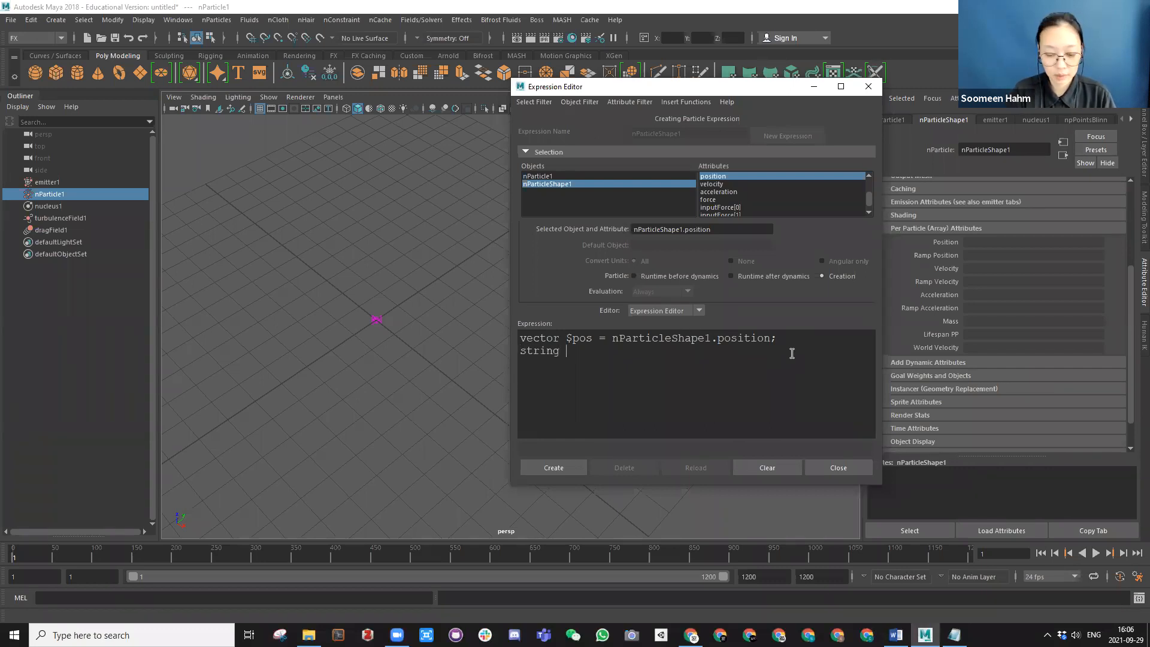
{"action": "type", "text": " $"}
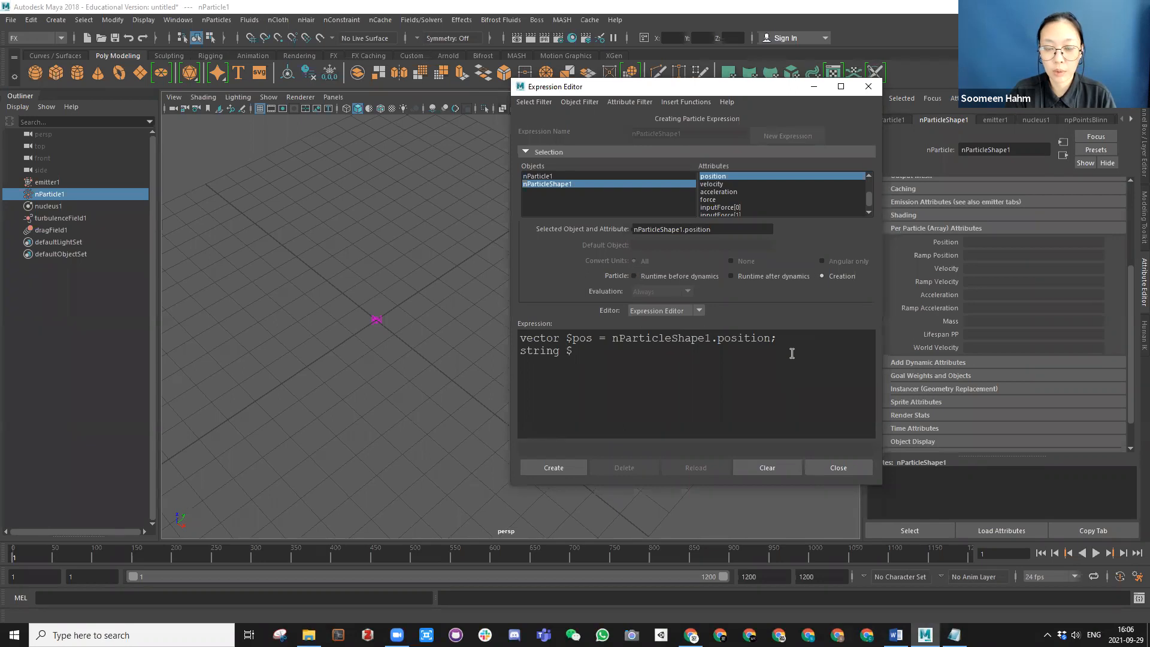
{"action": "type", "text": "curve"}
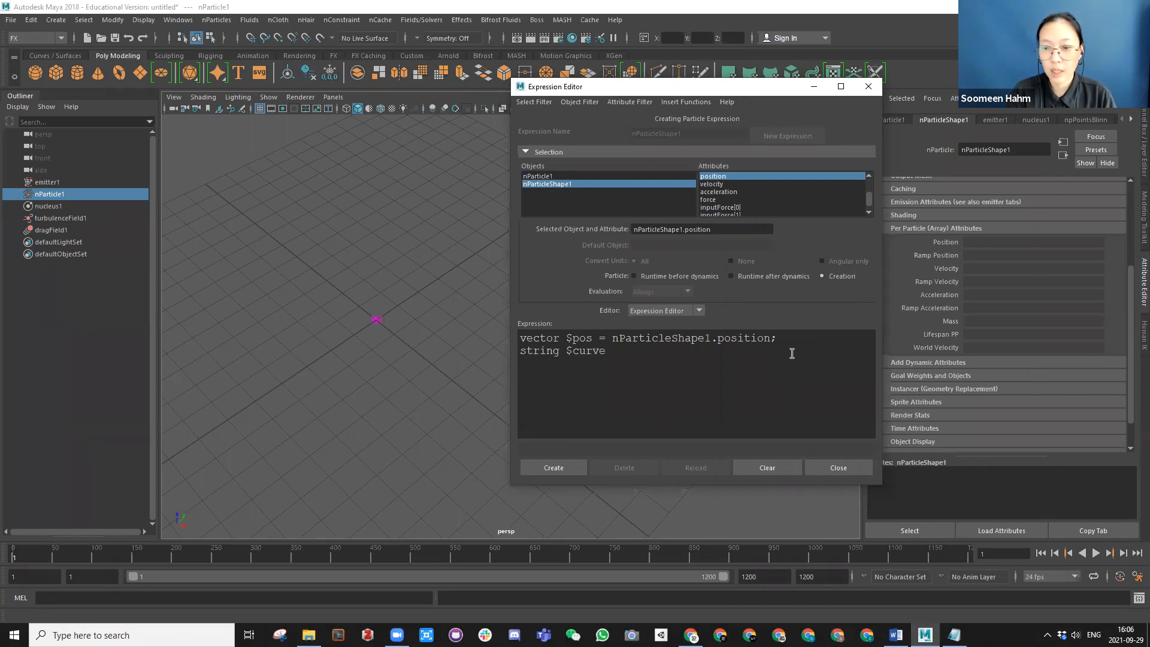
{"action": "type", "text": "Name"}
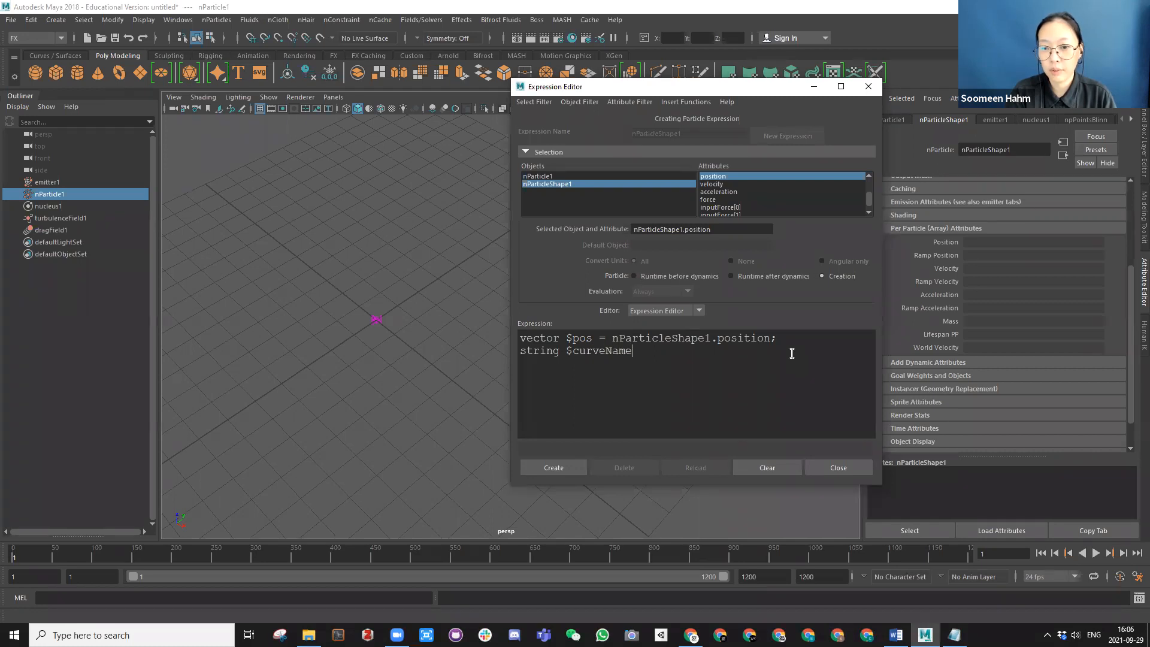
{"action": "type", "text": " = \"cur"}
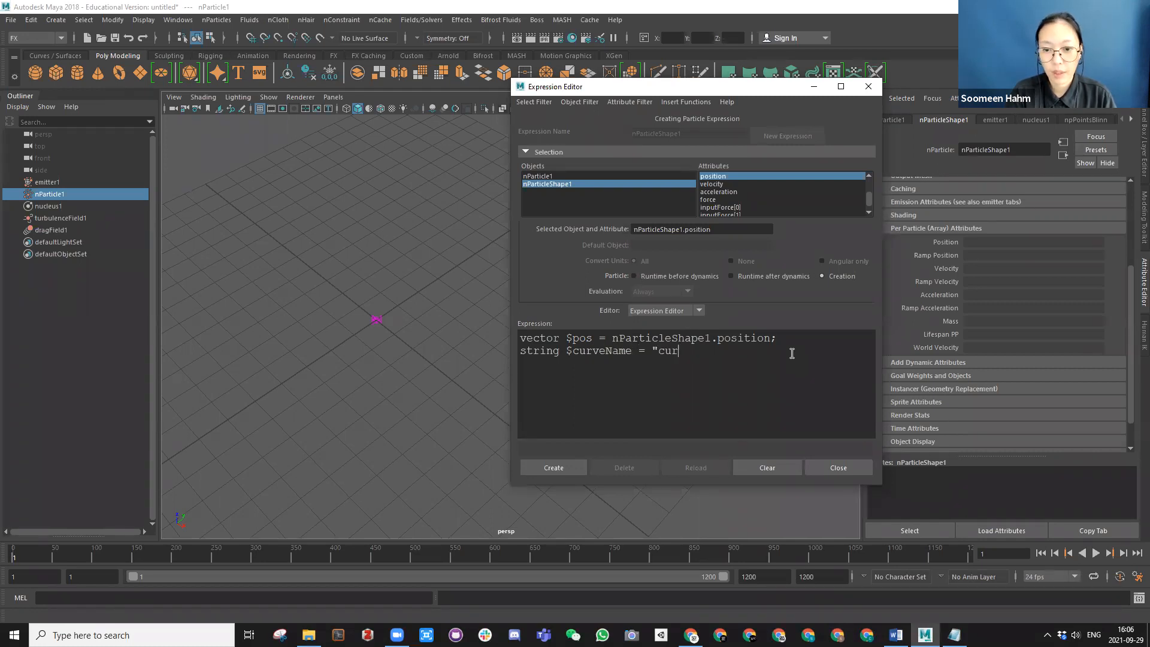
{"action": "type", "text": "ve_\" + nParticleShape"}
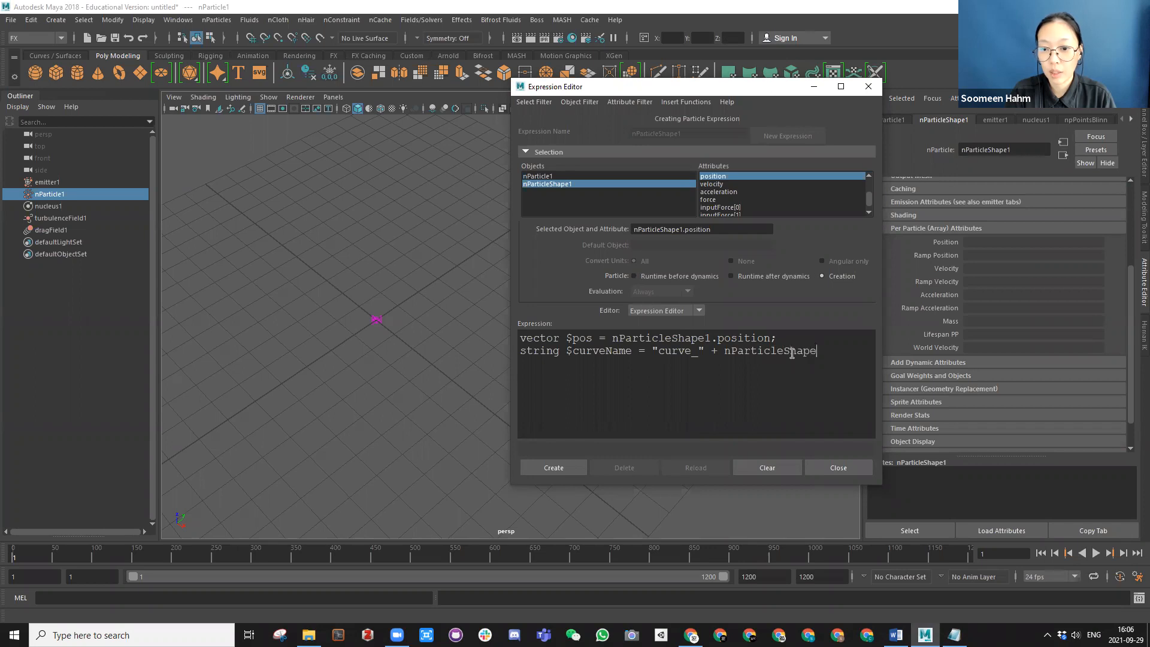
{"action": "type", "text": "1.parti"}
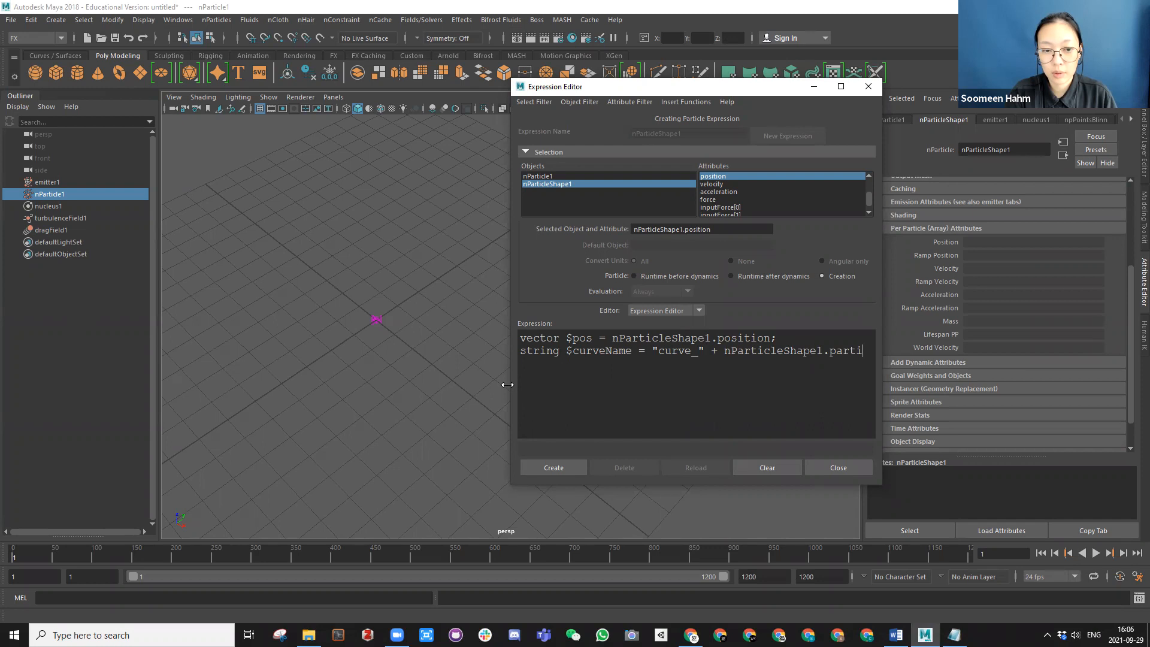
{"action": "left_click_drag", "start_coordinate": [507, 385], "coordinate": [388, 385]}
{"action": "type", "text": "cleId;"}
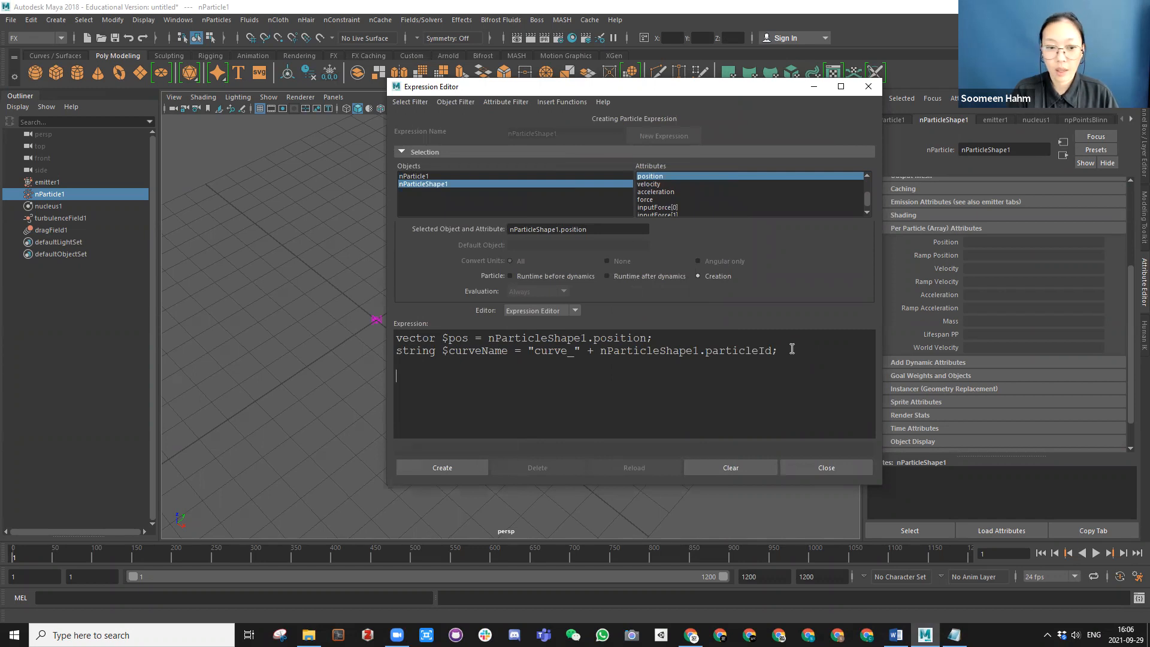
Step: Below a blank line, add curve -p ($pos.x) (pos.y) (pos.z) -n $curveName; and try to create the expression
{"action": "key", "text": "Return"}
{"action": "key", "text": "Return"}
{"action": "type", "text": "curve"}
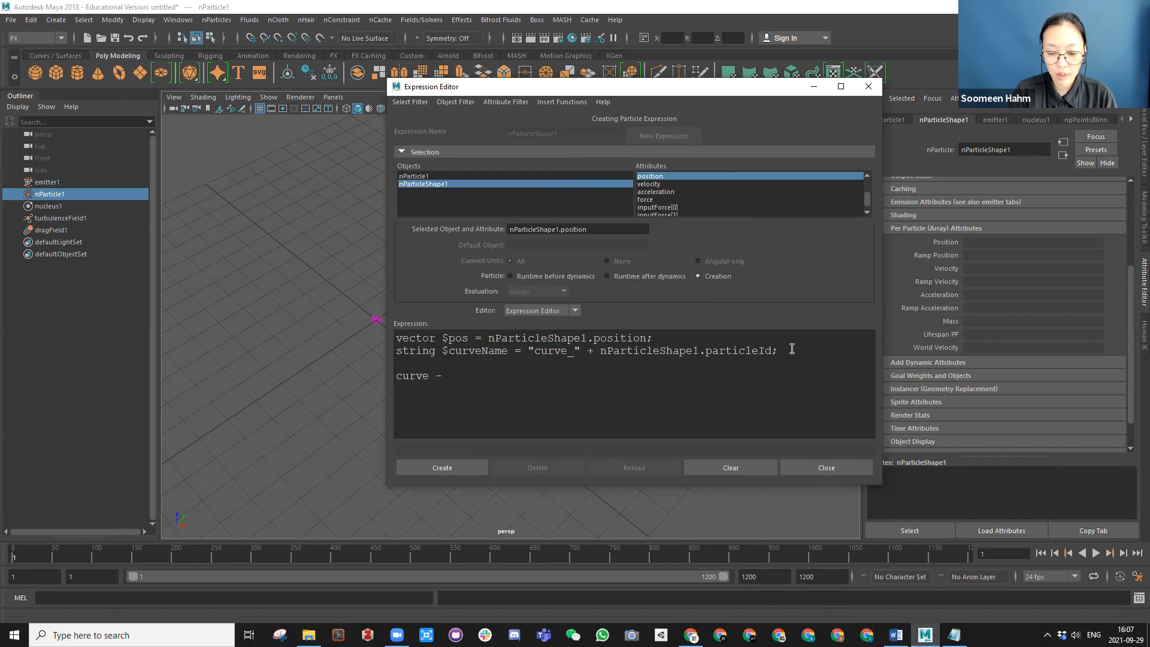
{"action": "type", "text": "-p"}
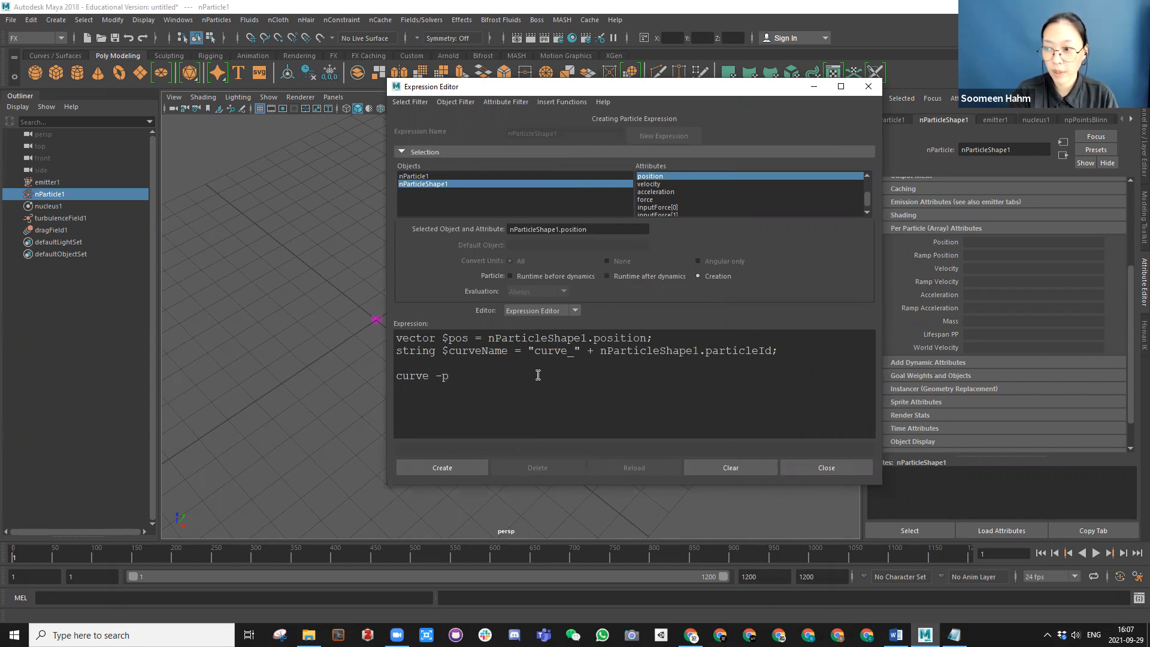
{"action": "type", "text": " ($pos.x"}
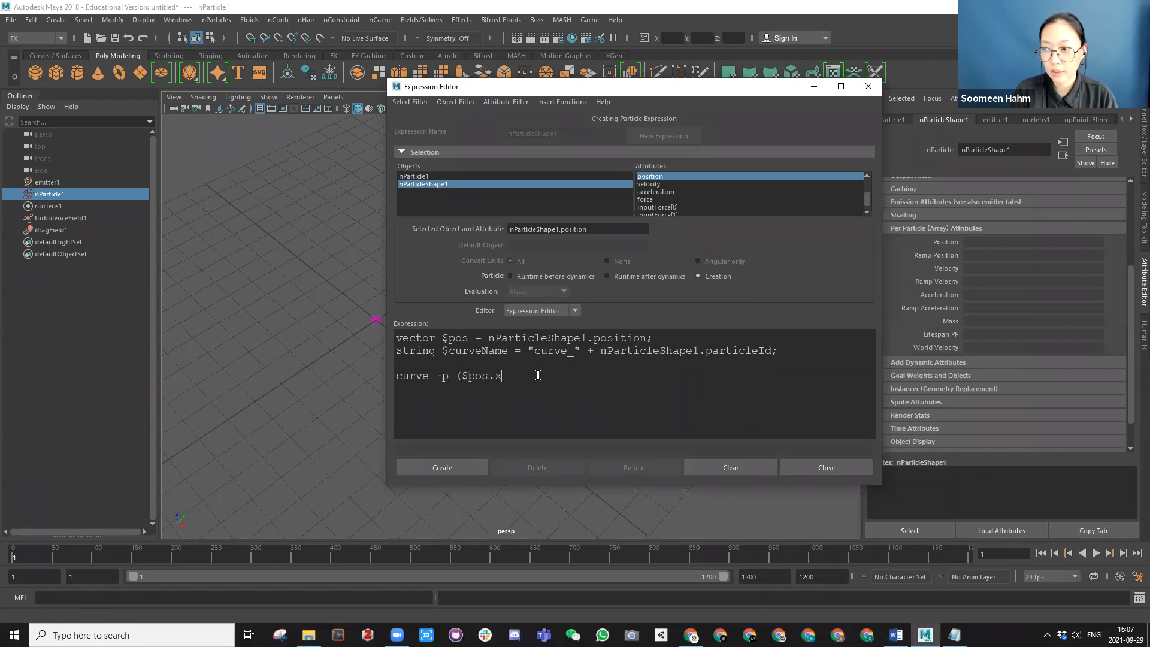
{"action": "type", "text": ") (po"}
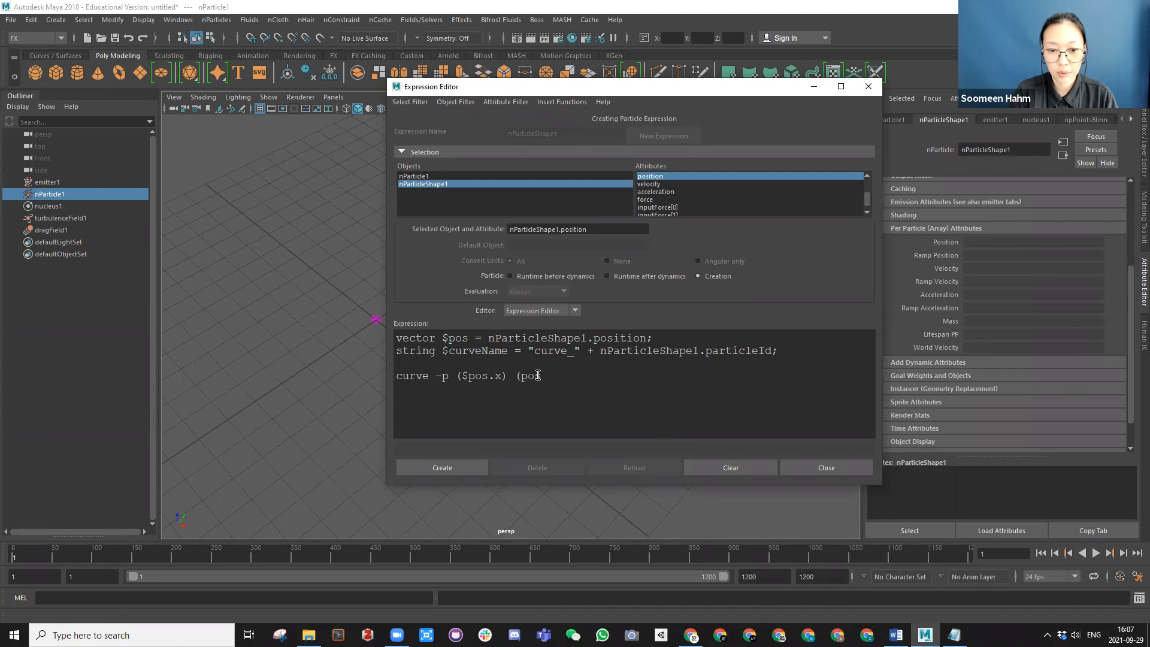
{"action": "type", "text": "s.y)"}
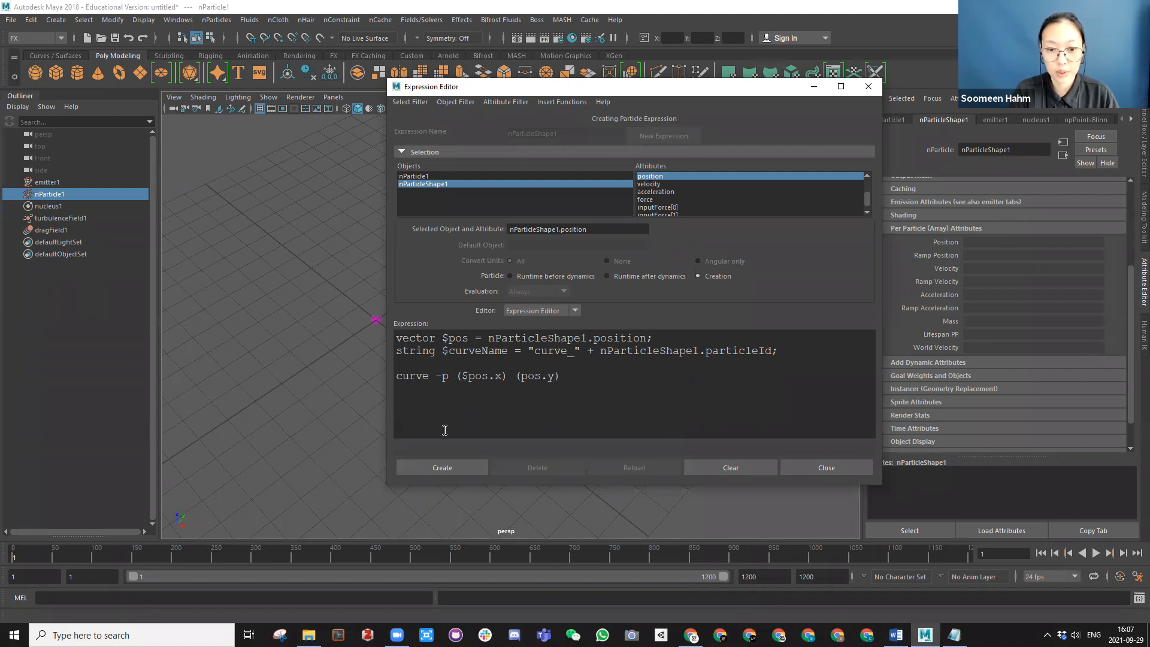
{"action": "type", "text": " (pos.z) -"}
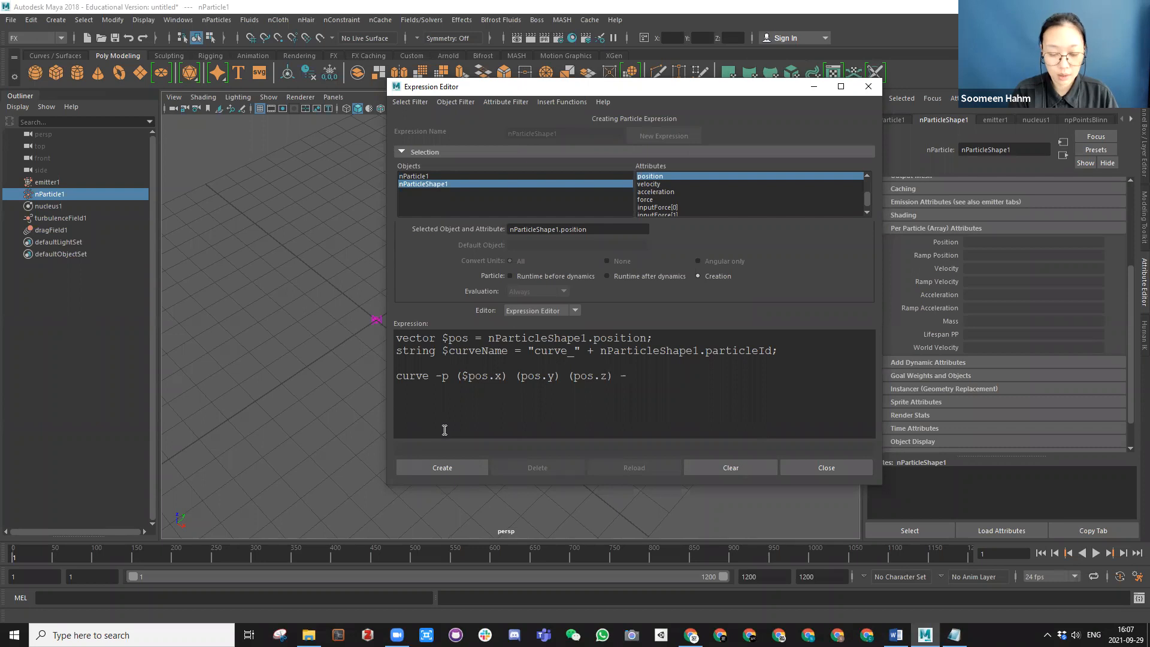
{"action": "type", "text": "n"}
{"action": "left_click_drag", "start_coordinate": [507, 351], "coordinate": [443, 352]}
{"action": "key", "text": "ctrl+c"}
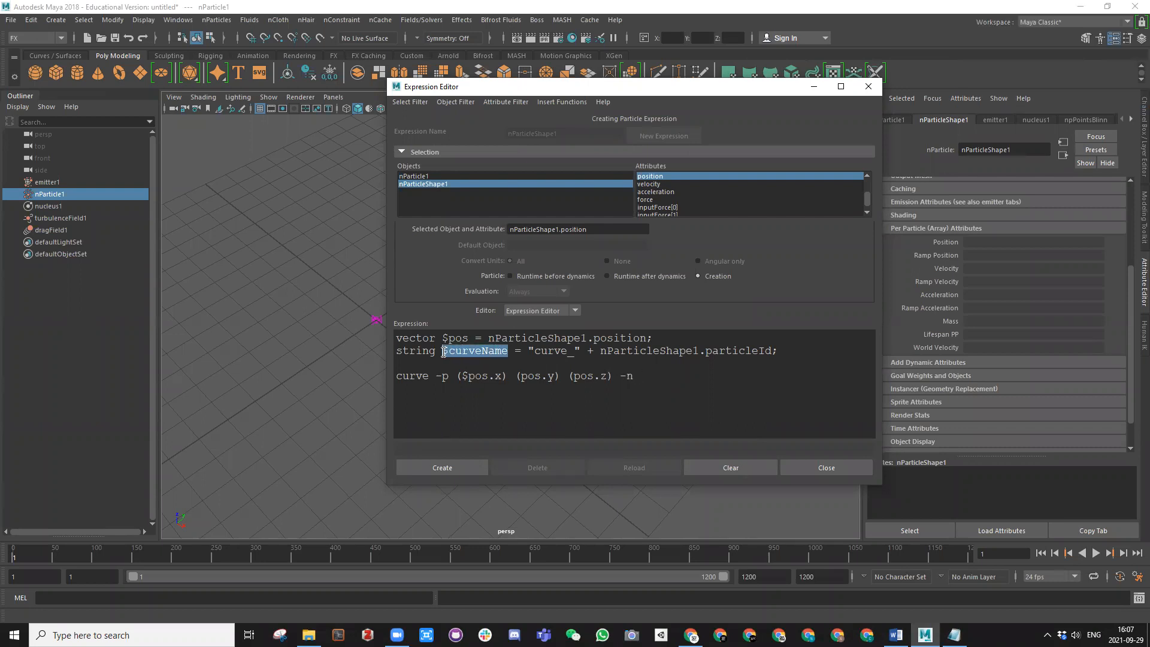
{"action": "left_click", "coordinate": [643, 377]}
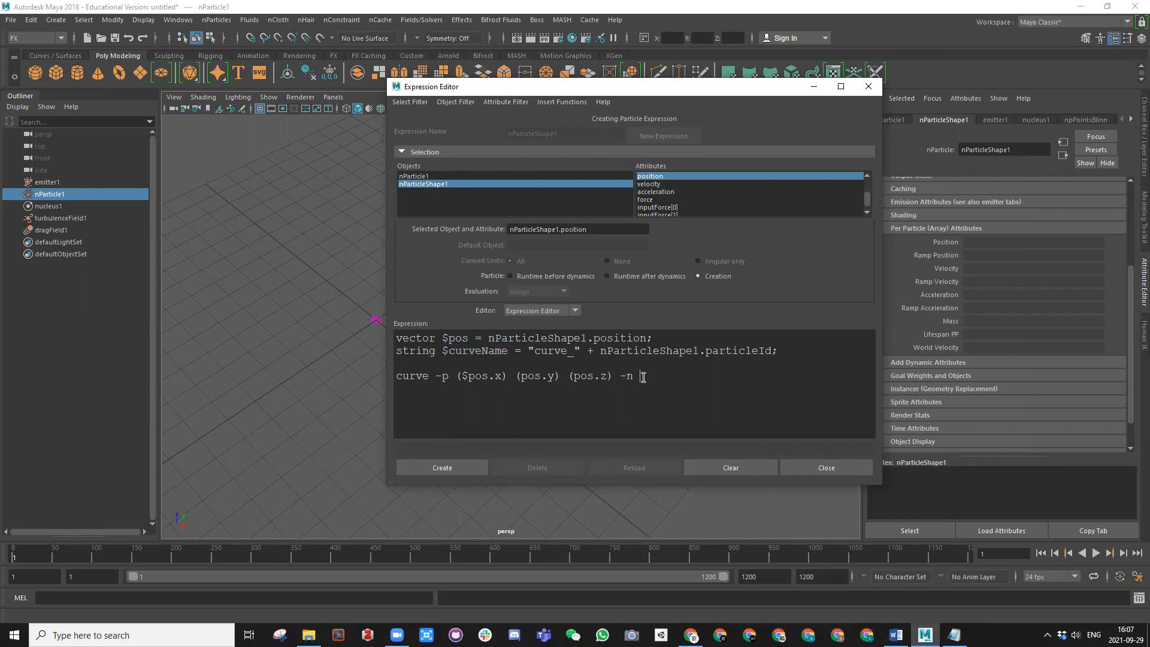
{"action": "key", "text": "ctrl+v"}
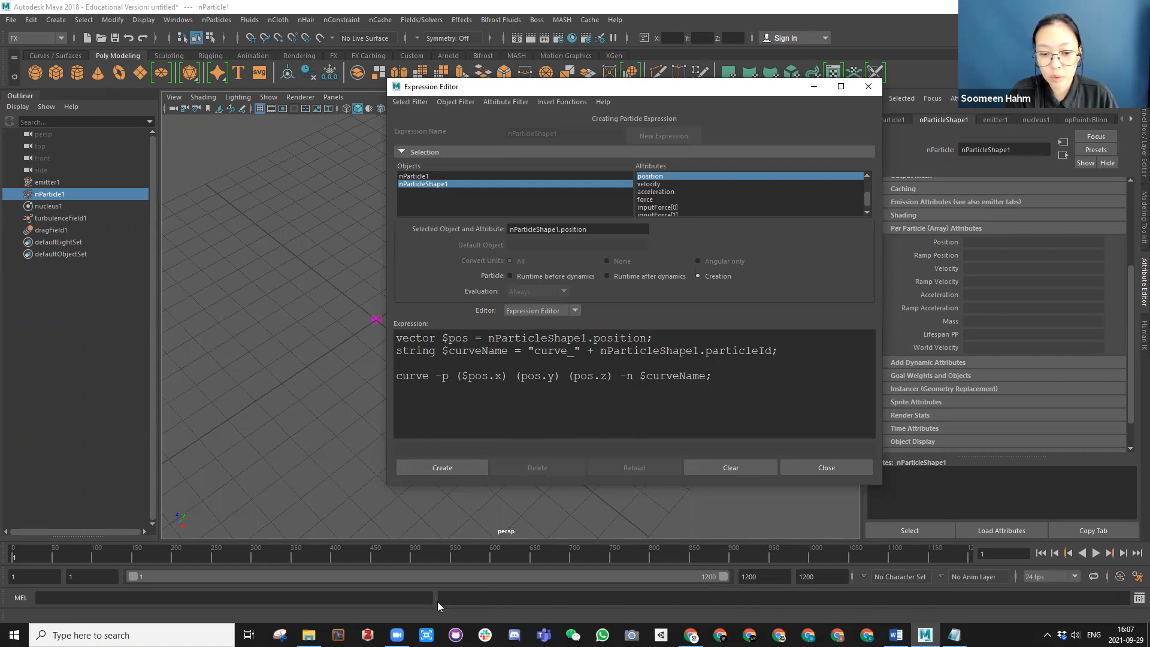
{"action": "left_click", "coordinate": [451, 467]}
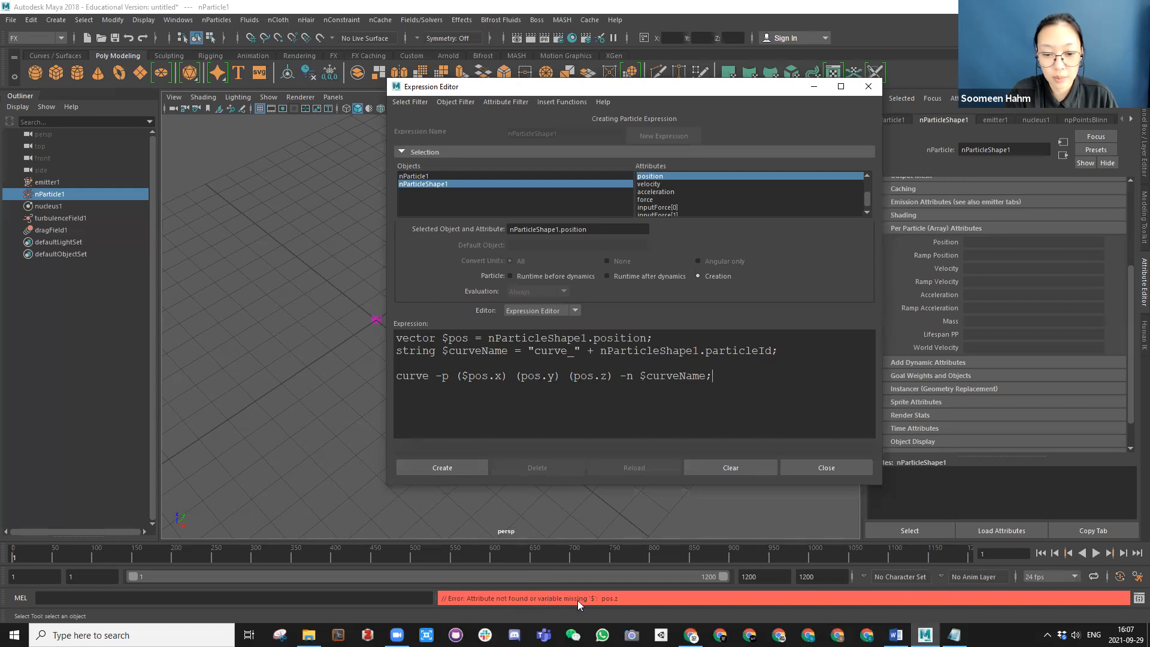
Step: Add the missing $ before pos.y and pos.z in the curve command and create the creation expression
{"action": "left_click", "coordinate": [521, 376]}
{"action": "type", "text": "$"}
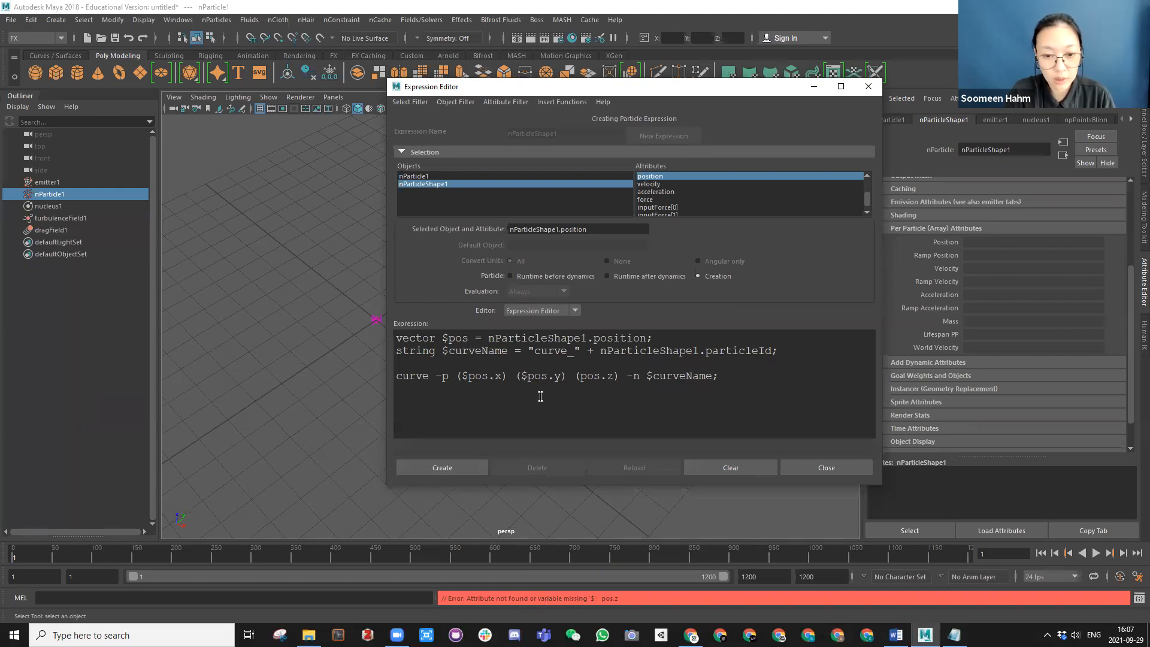
{"action": "left_click", "coordinate": [581, 375]}
{"action": "type", "text": "$"}
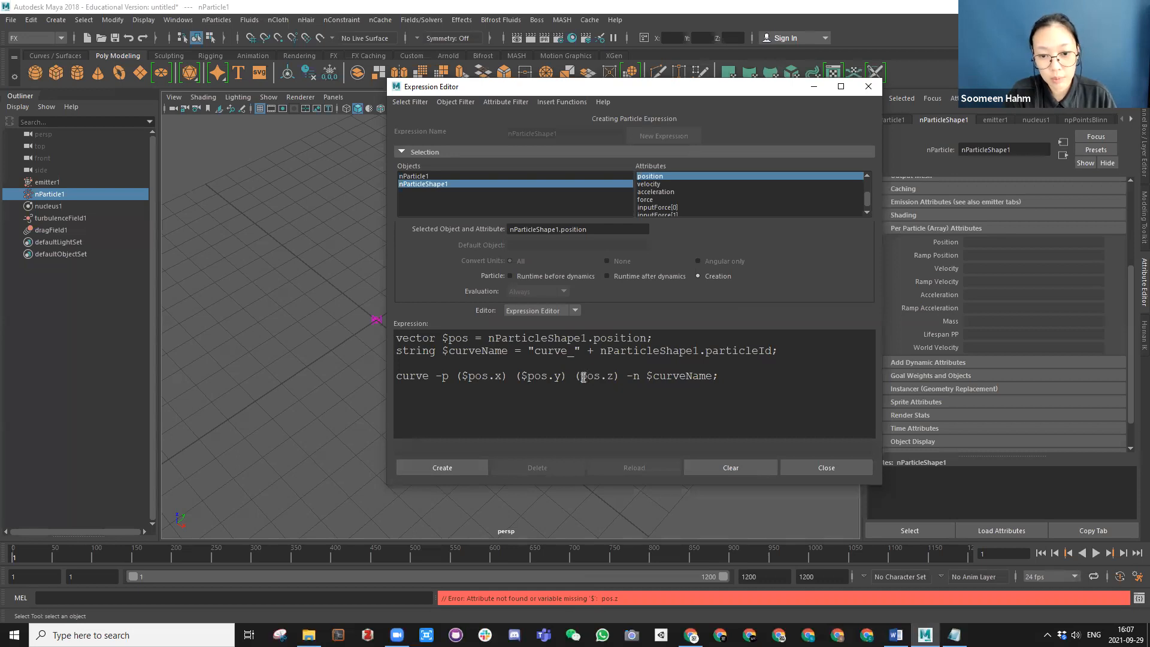
{"action": "type", "text": "$"}
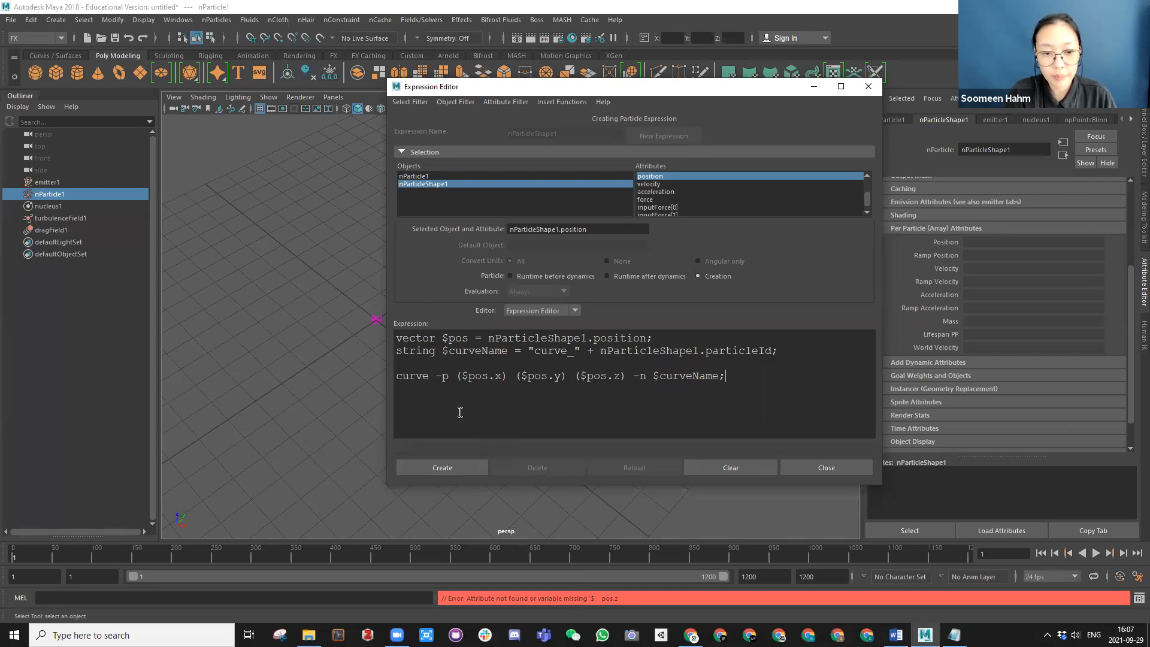
{"action": "left_click", "coordinate": [449, 468]}
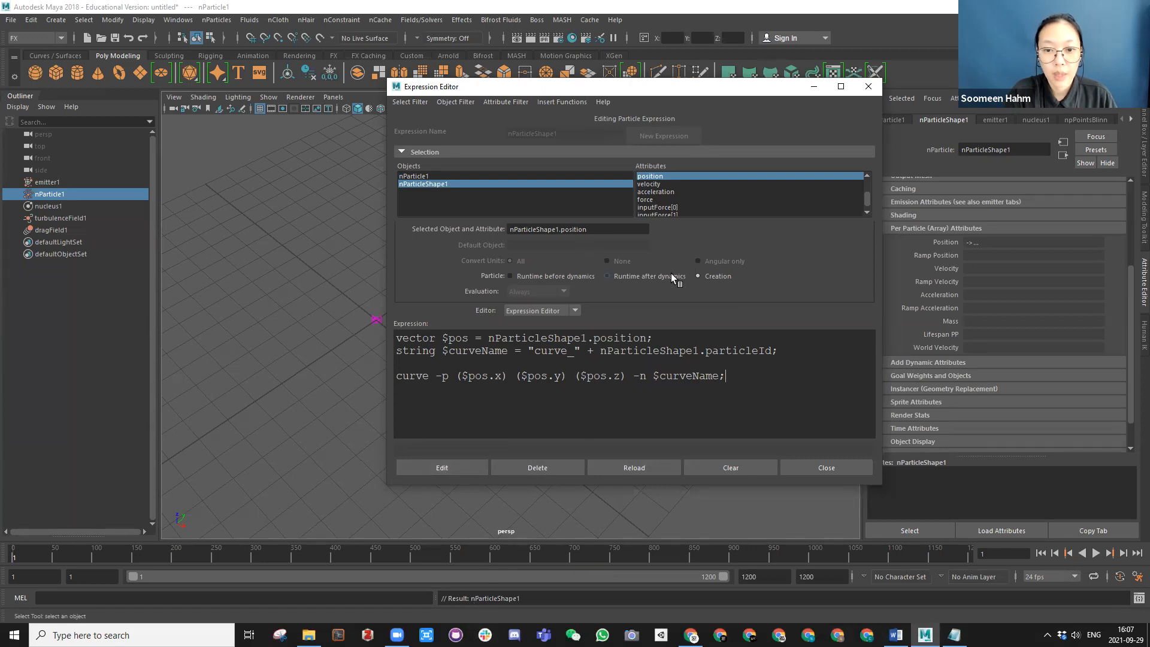
{"action": "left_click", "coordinate": [533, 275]}
{"action": "left_click", "coordinate": [444, 394]}
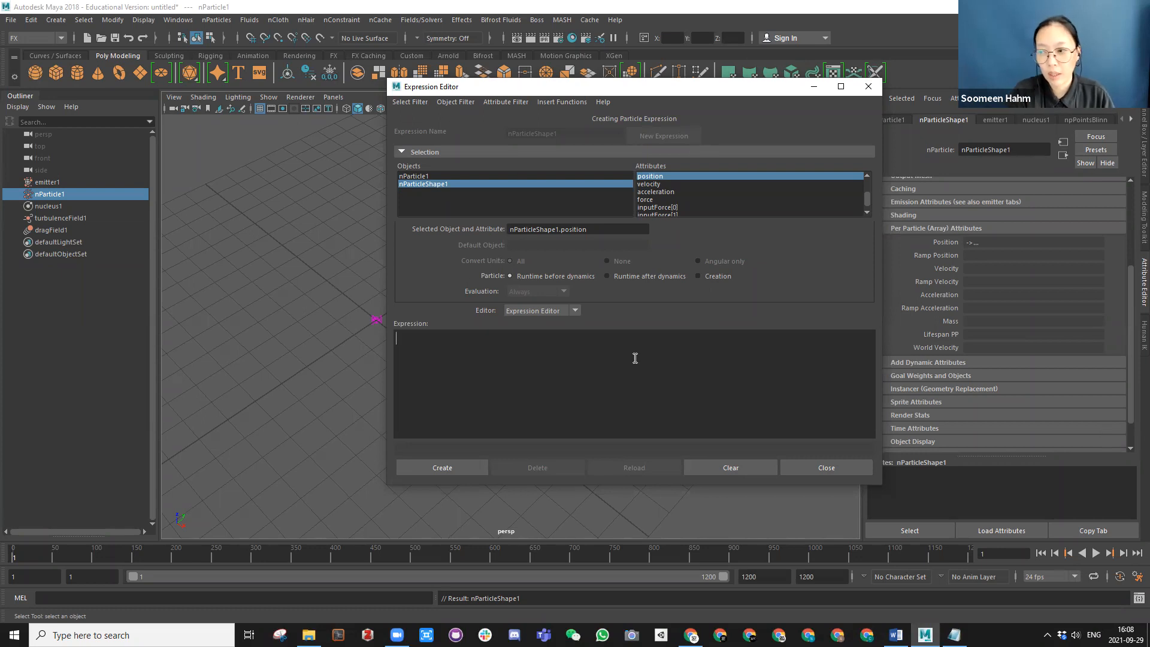
{"action": "type", "text": "vect"}
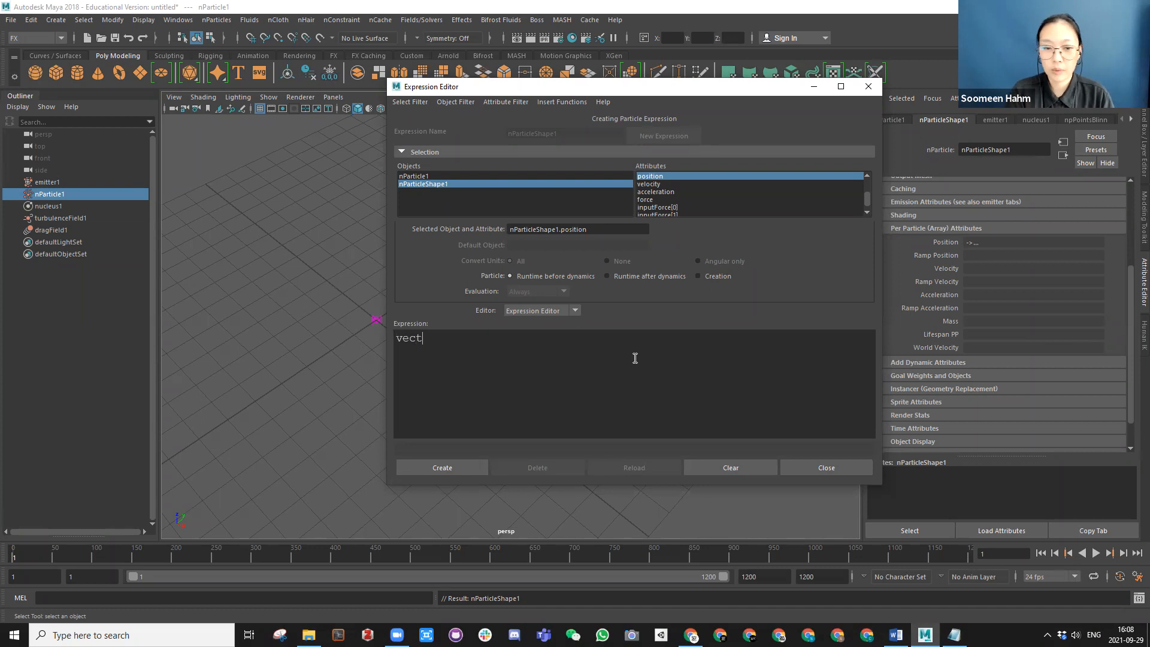
{"action": "type", "text": "or $pos = nPari"}
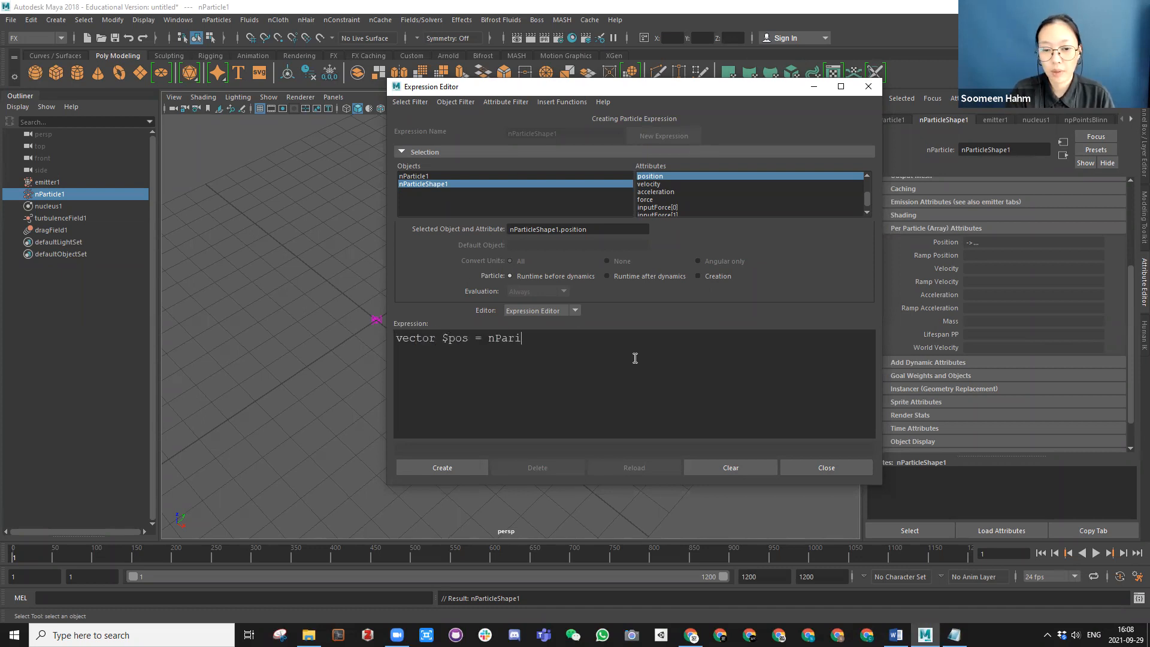
{"action": "key", "text": "BackSpace"}
Step: Copy the $pos and $curveName declaration lines from the creation expression into the empty runtime before dynamics expression
{"action": "left_click", "coordinate": [723, 276]}
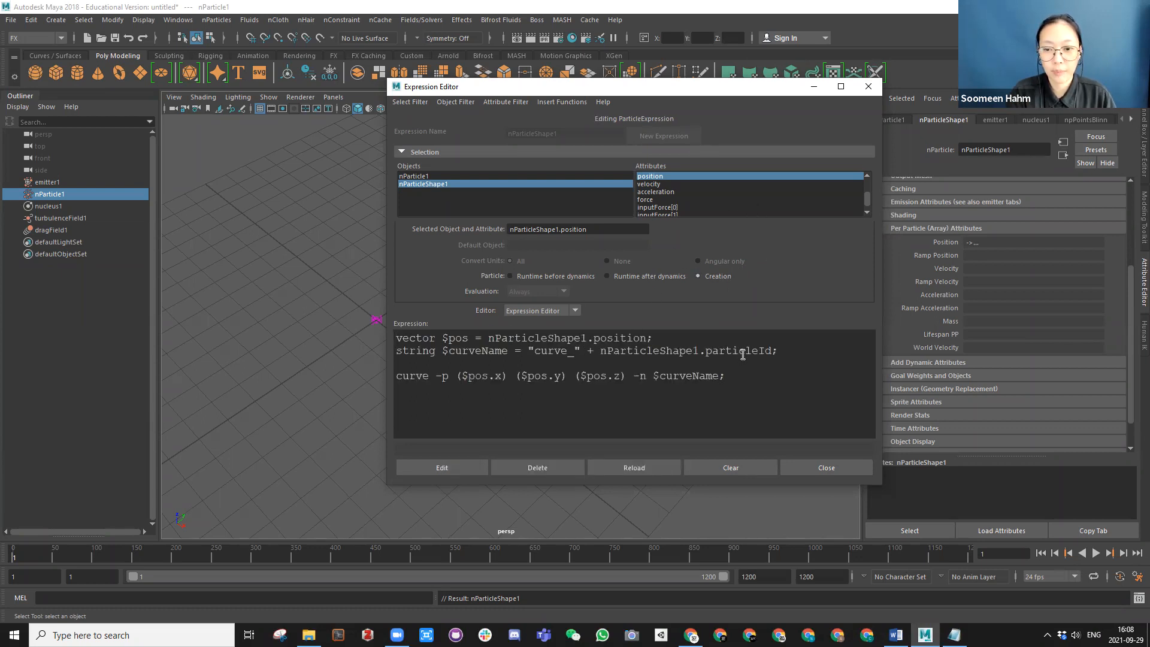
{"action": "left_click_drag", "start_coordinate": [791, 352], "coordinate": [398, 337]}
{"action": "key", "text": "ctrl+c"}
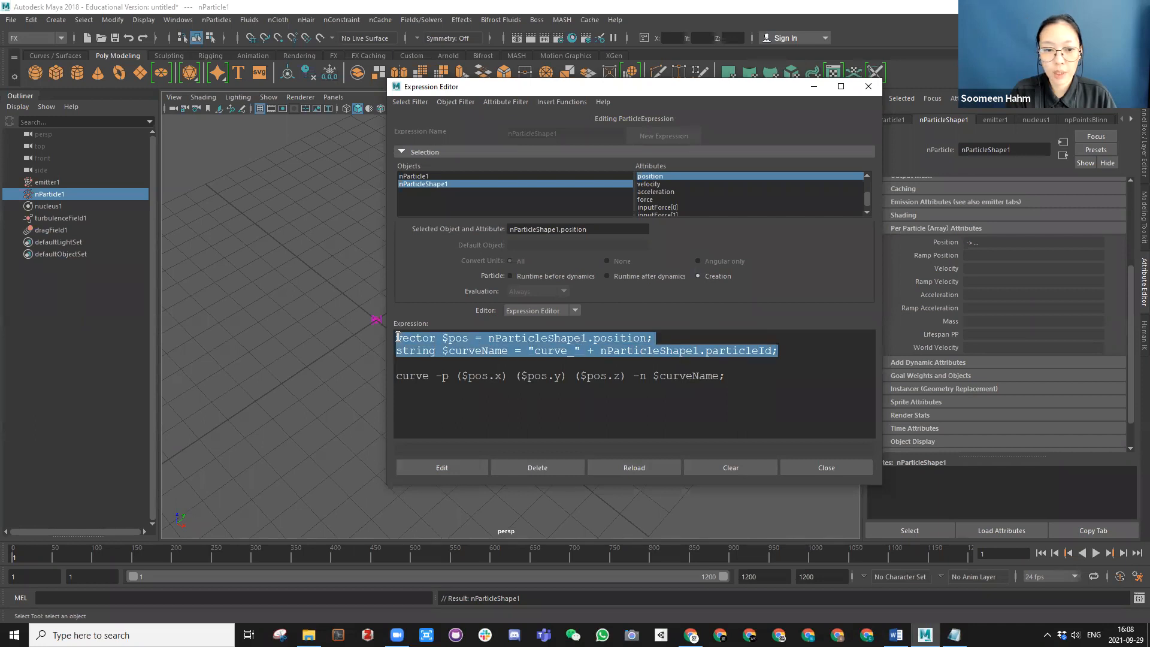
{"action": "left_click", "coordinate": [542, 277]}
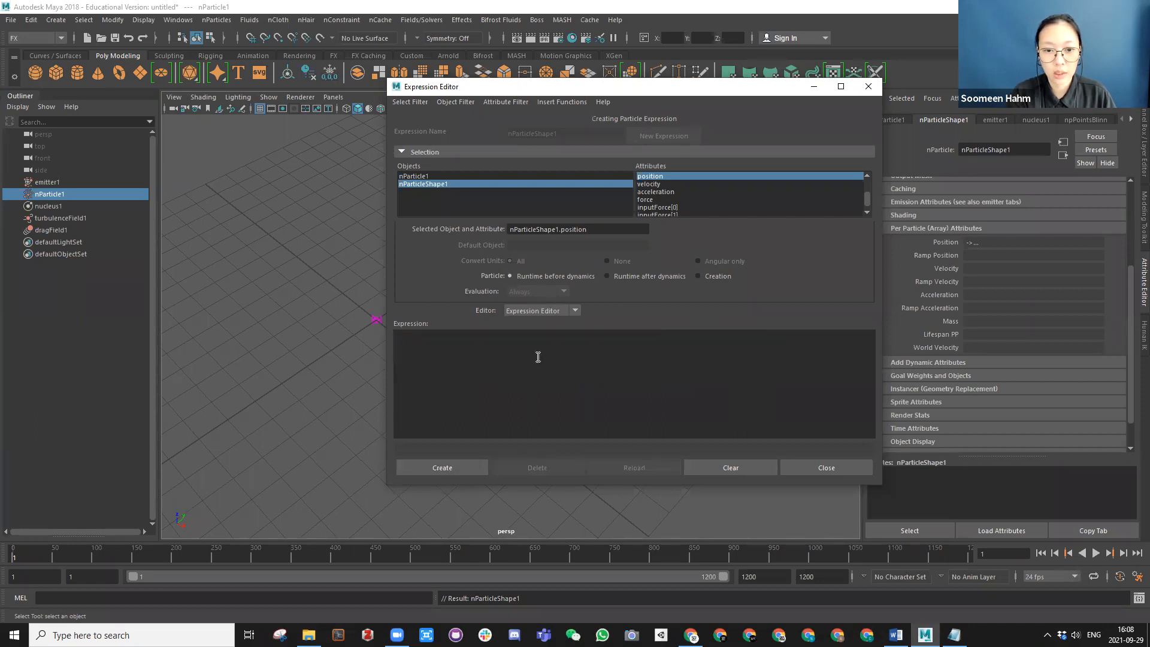
{"action": "key", "text": "ctrl+v"}
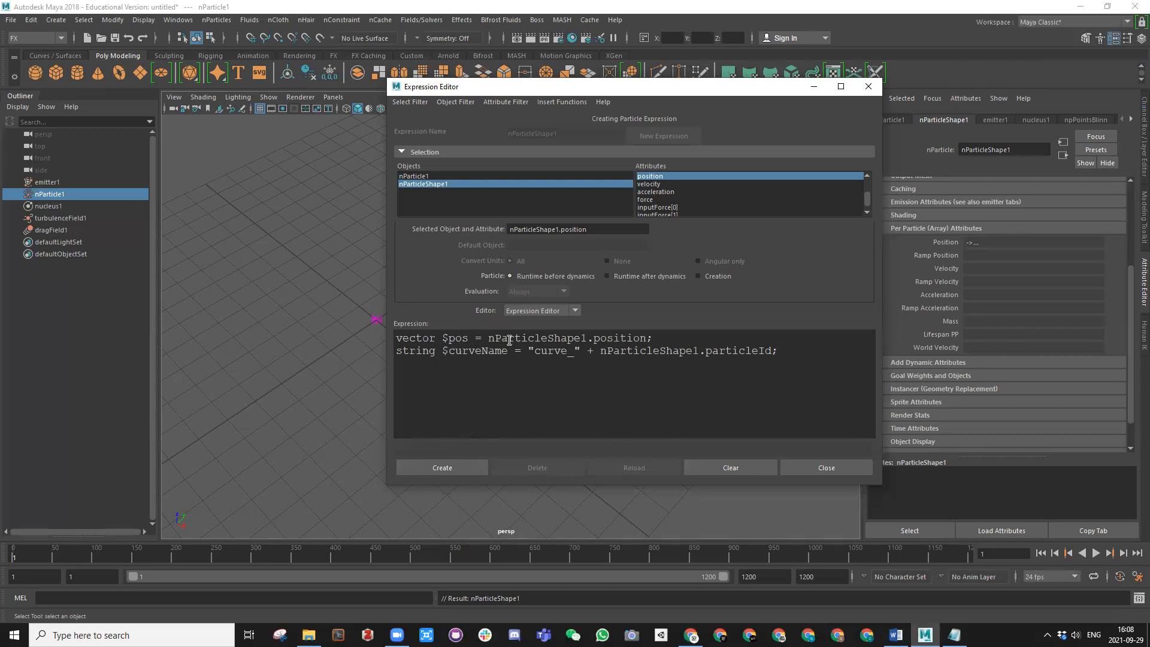
Step: Below a blank line after the declarations, add curve -append -p ($pos.x) ($pos.y) ($pos.z) to the runtime expression
{"action": "left_click", "coordinate": [705, 351]}
{"action": "left_click", "coordinate": [780, 353]}
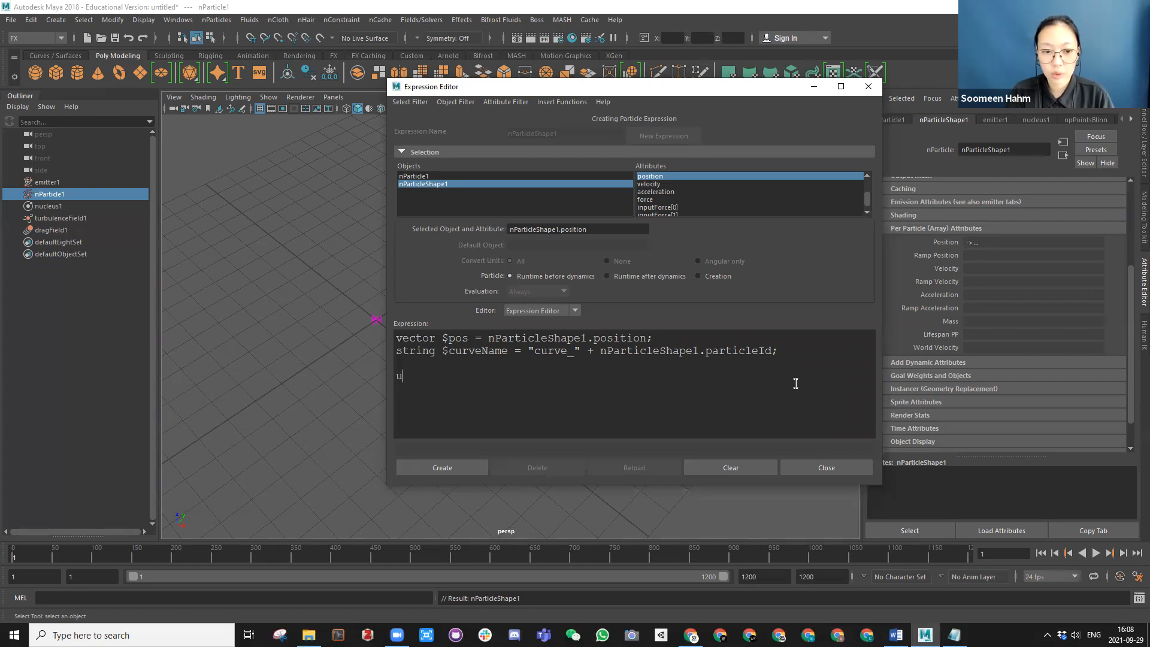
{"action": "type", "text": "curve -"}
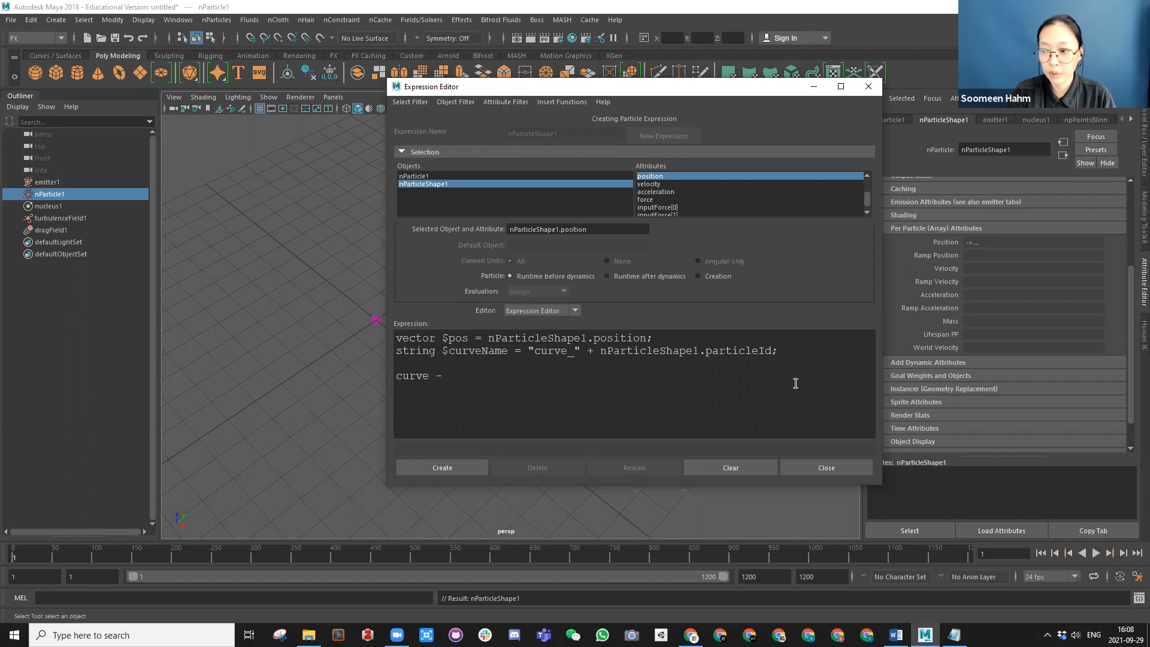
{"action": "type", "text": "append "}
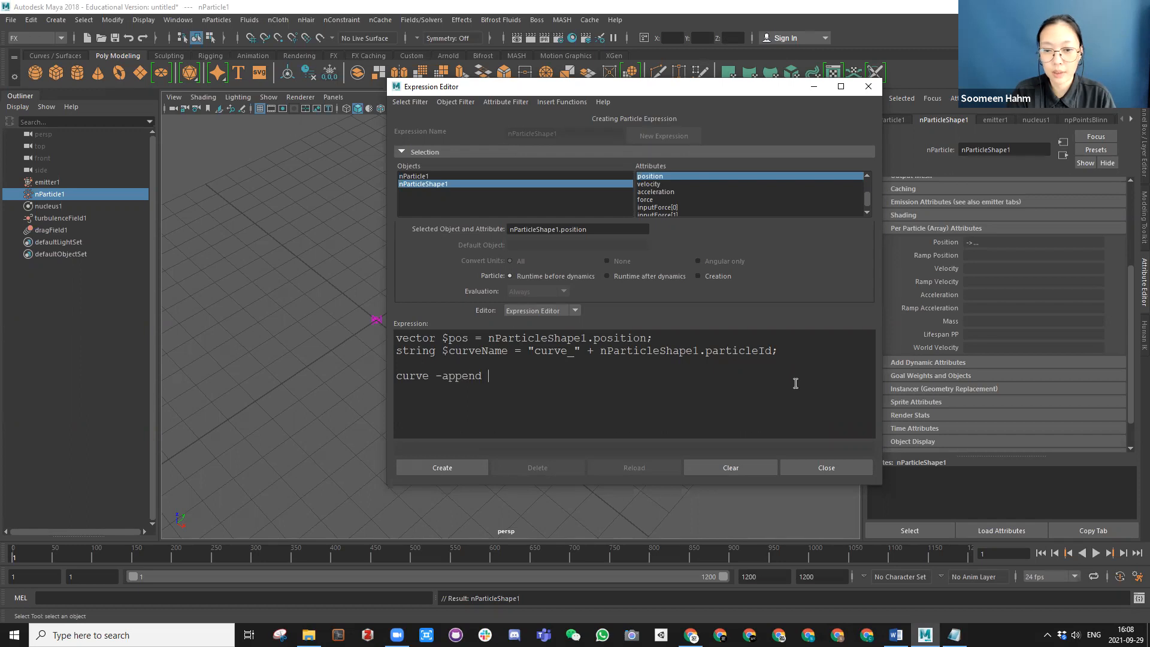
{"action": "type", "text": "-p"}
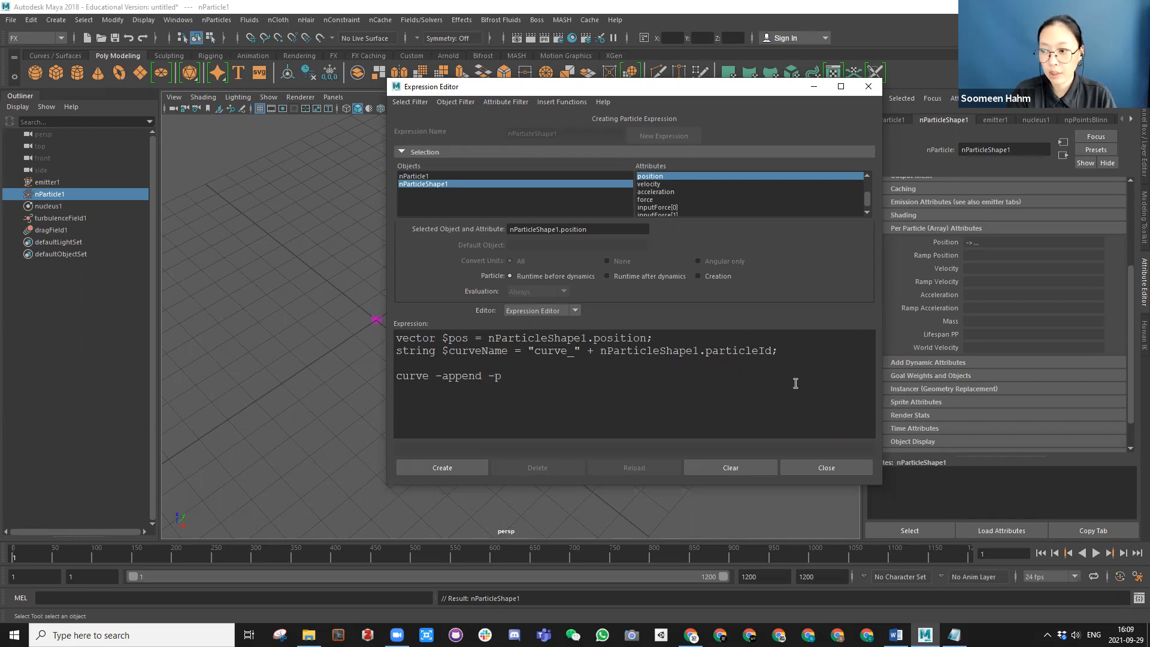
{"action": "type", "text": " ($pos.x"}
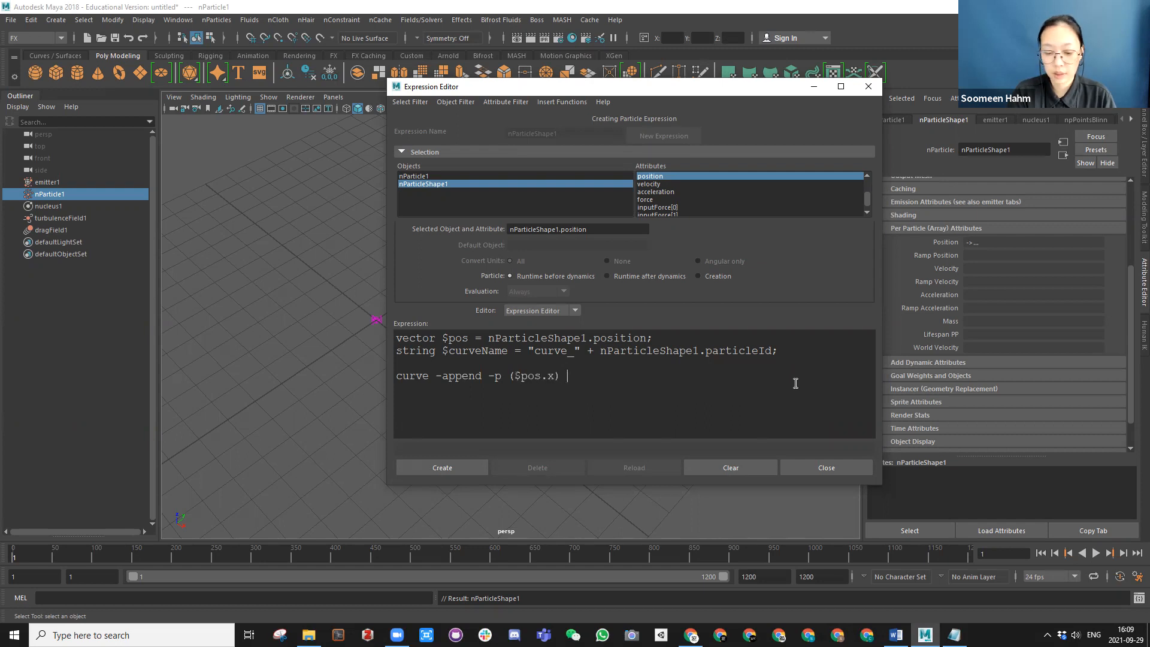
{"action": "type", "text": ") ($p"}
{"action": "key", "text": "BackSpace"}
{"action": "key", "text": "BackSpace"}
{"action": "type", "text": "$pos"}
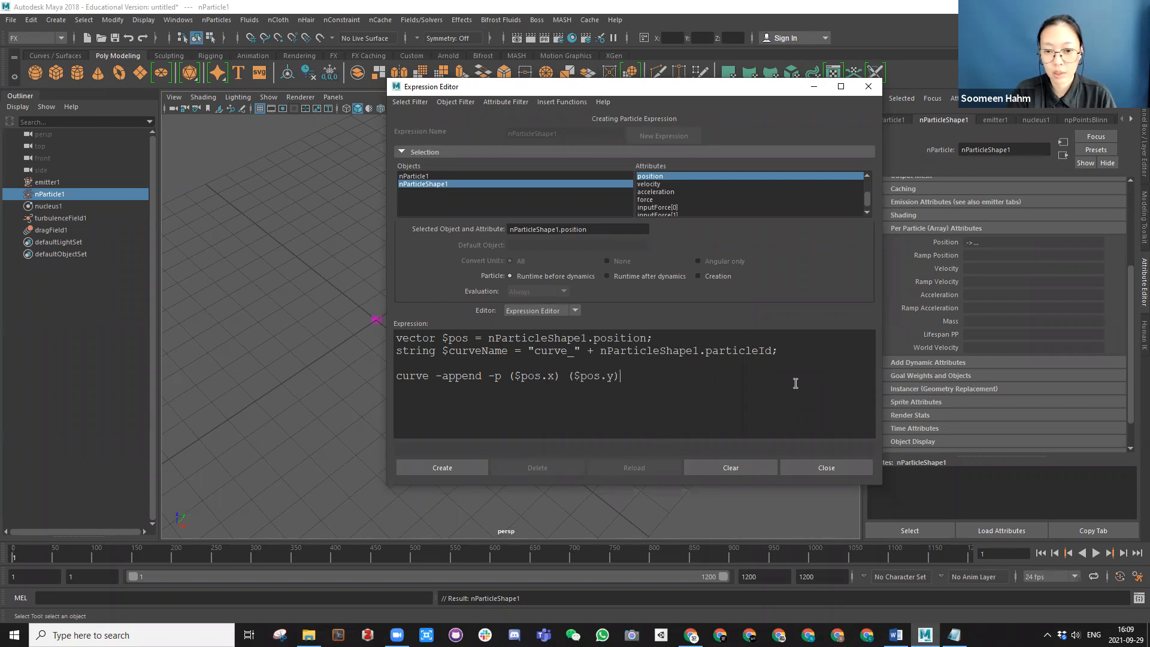
{"action": "type", "text": ".y) ($pos.z)"}
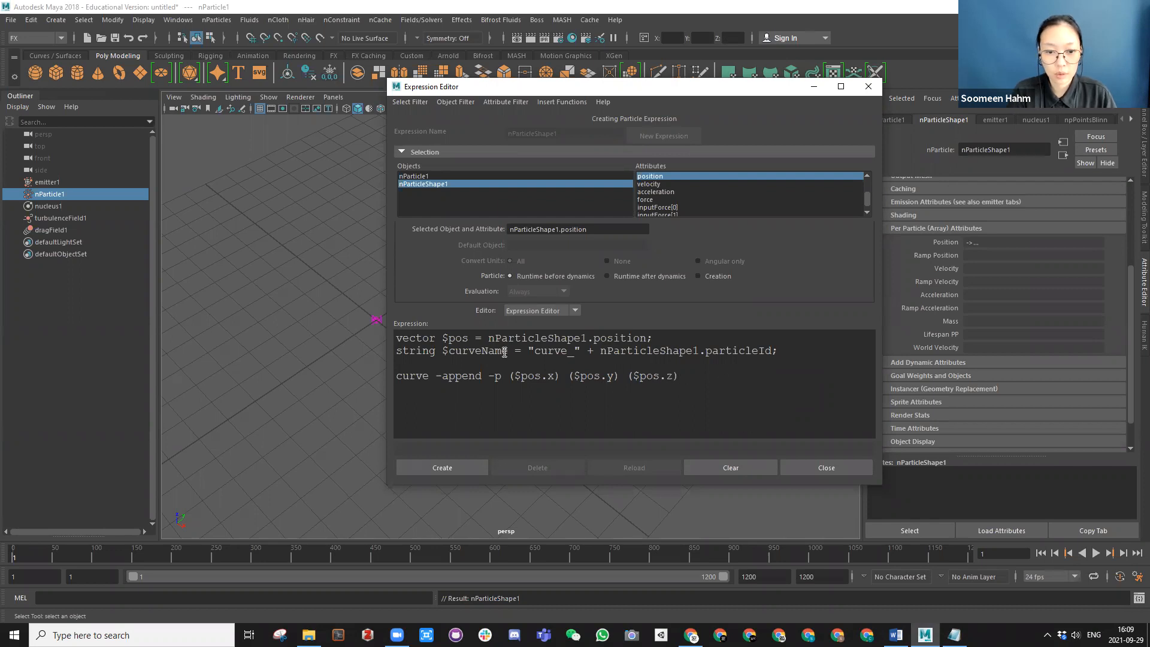
Step: Complete the curve -append command with the copied variable $curveName and a semicolon
{"action": "left_click_drag", "start_coordinate": [508, 351], "coordinate": [440, 352]}
{"action": "key", "text": "ctrl+c"}
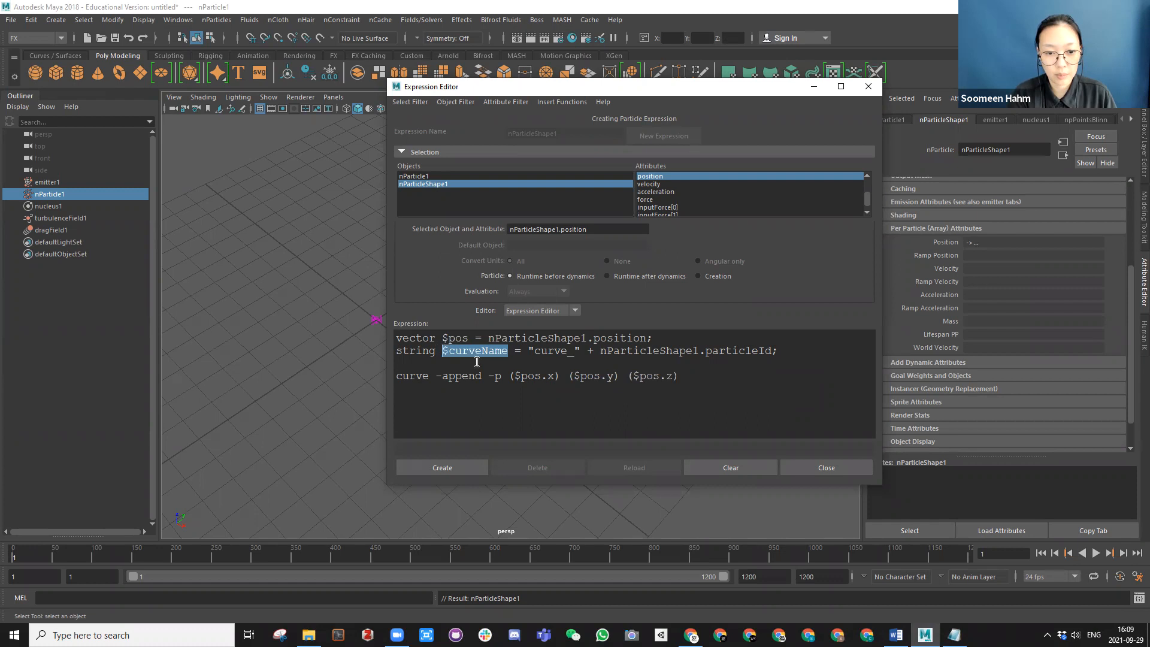
{"action": "left_click", "coordinate": [709, 378]}
{"action": "key", "text": "ctrl+v"}
{"action": "type", "text": ";"}
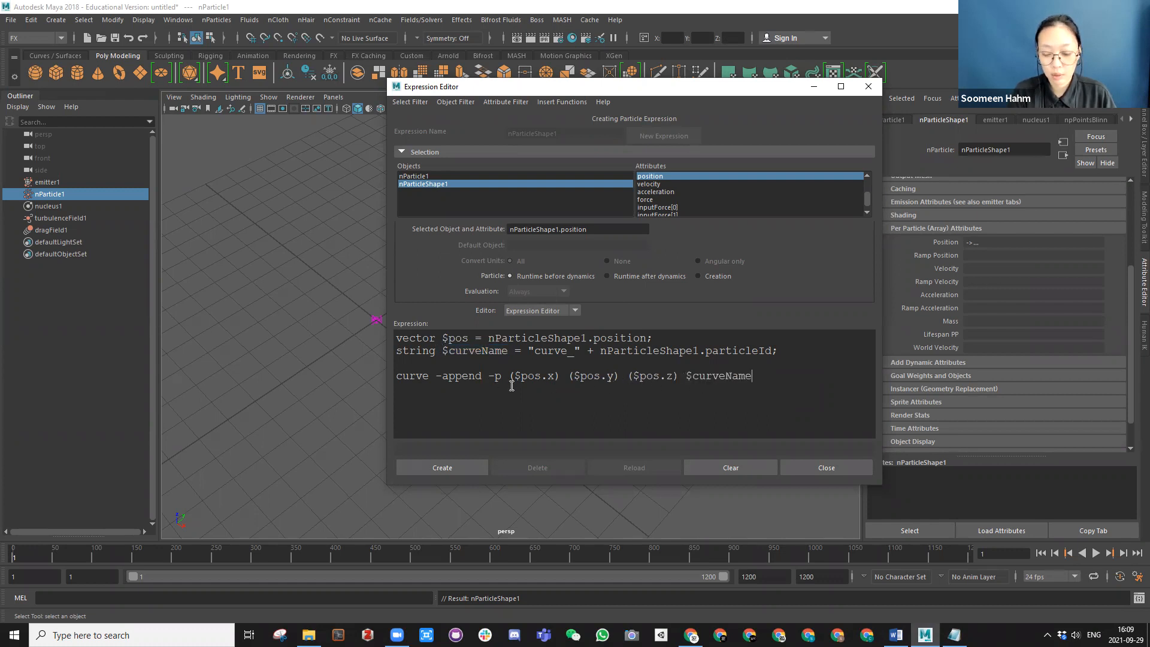
{"action": "left_click_drag", "start_coordinate": [435, 376], "coordinate": [759, 375]}
{"action": "left_click", "coordinate": [766, 374]}
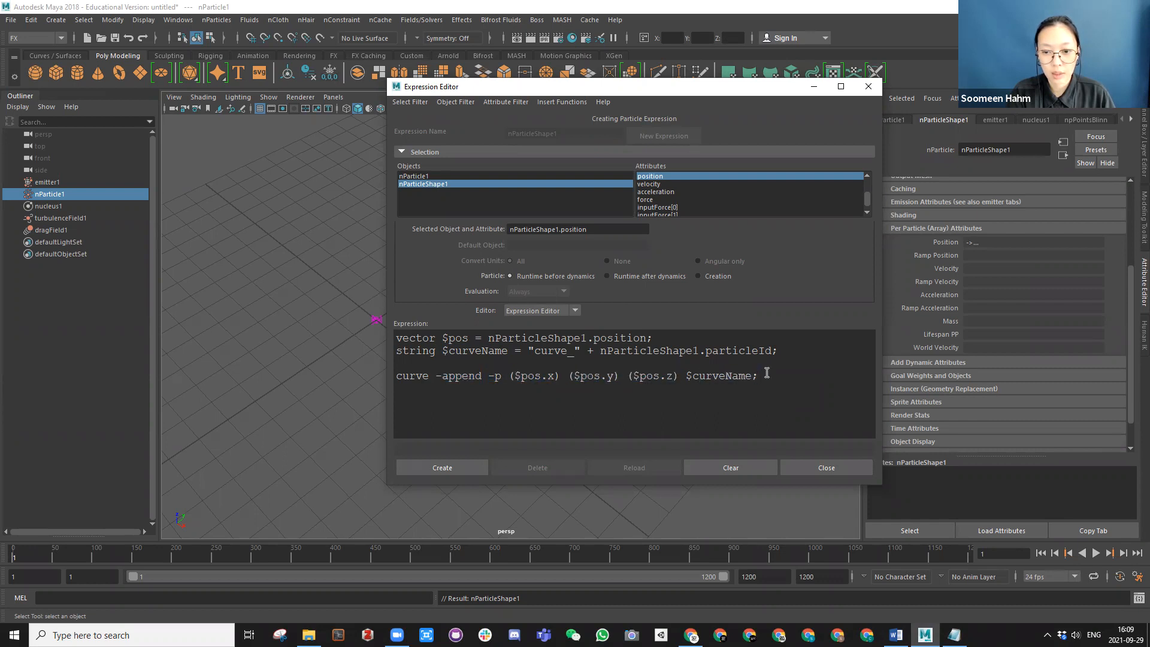
Step: Insert the condition if (frame/5 == trunc(frame/5)) on a new line above the curve command
{"action": "left_click", "coordinate": [418, 363]}
{"action": "key", "text": "Return"}
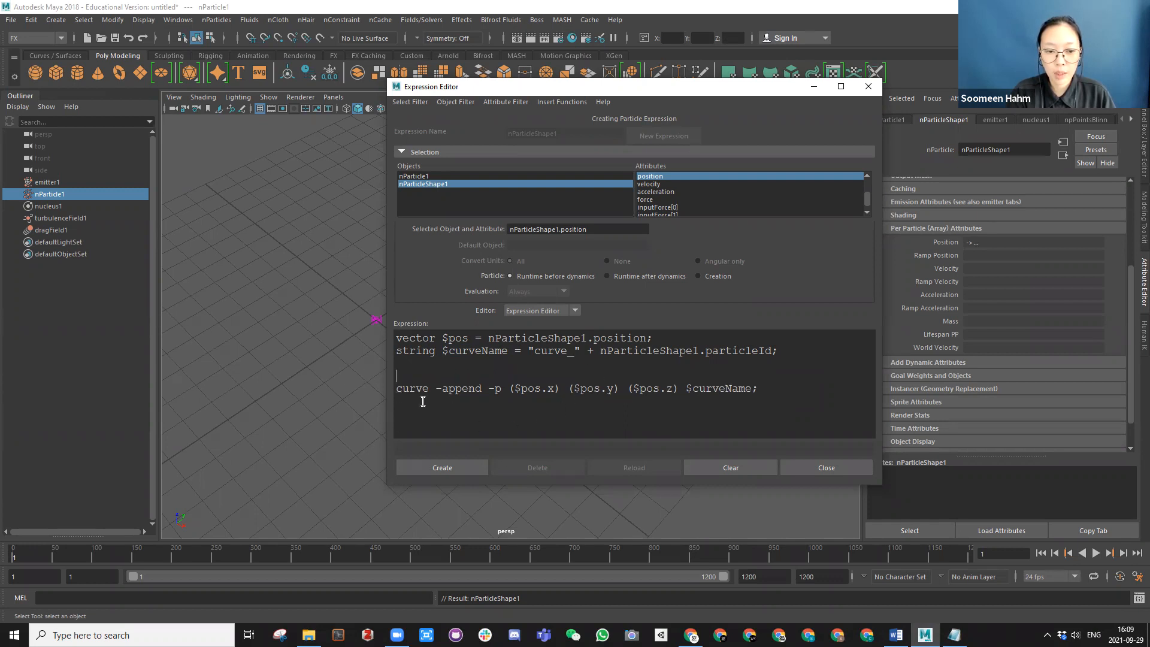
{"action": "type", "text": "if"}
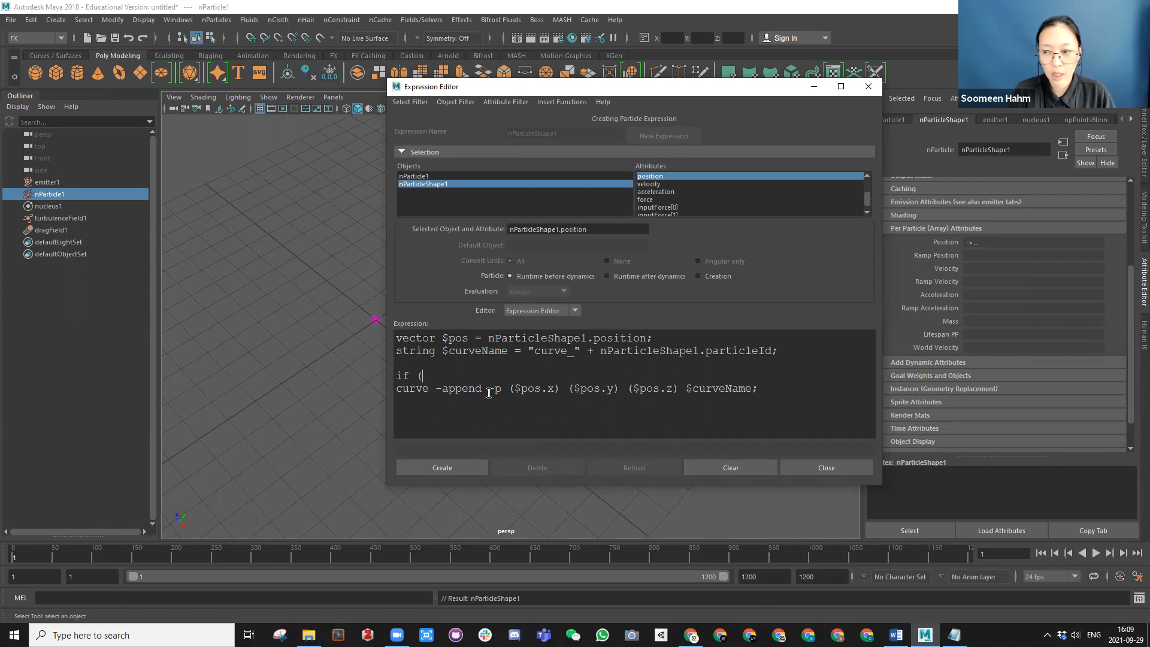
{"action": "type", "text": " (frame"}
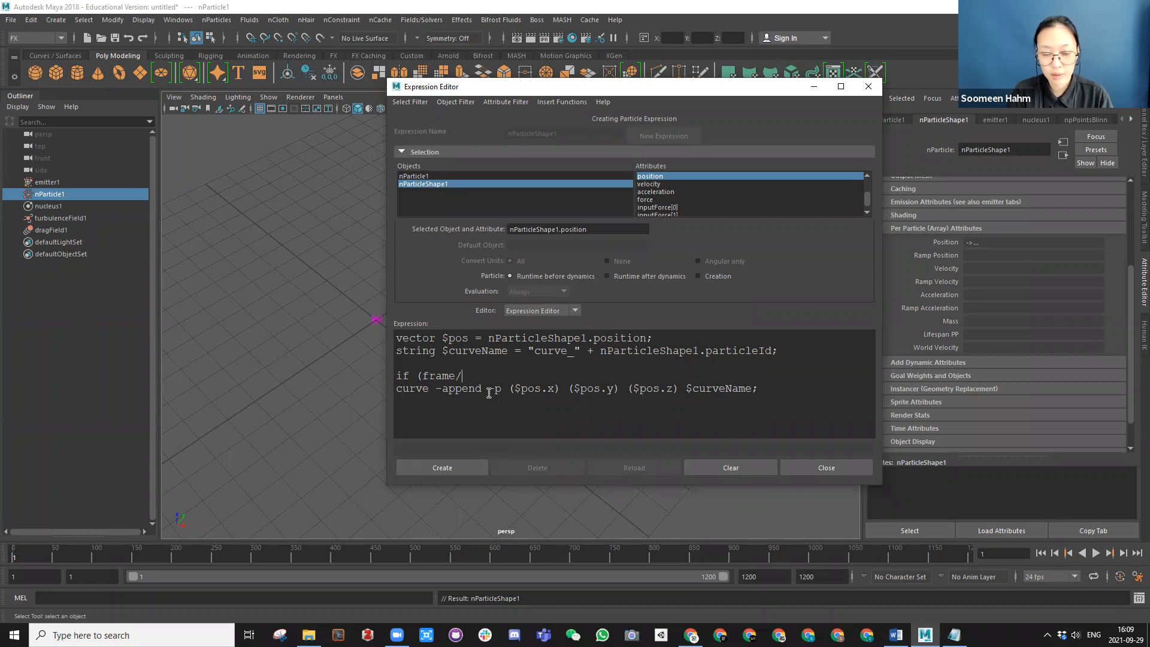
{"action": "type", "text": "/5 == tru"}
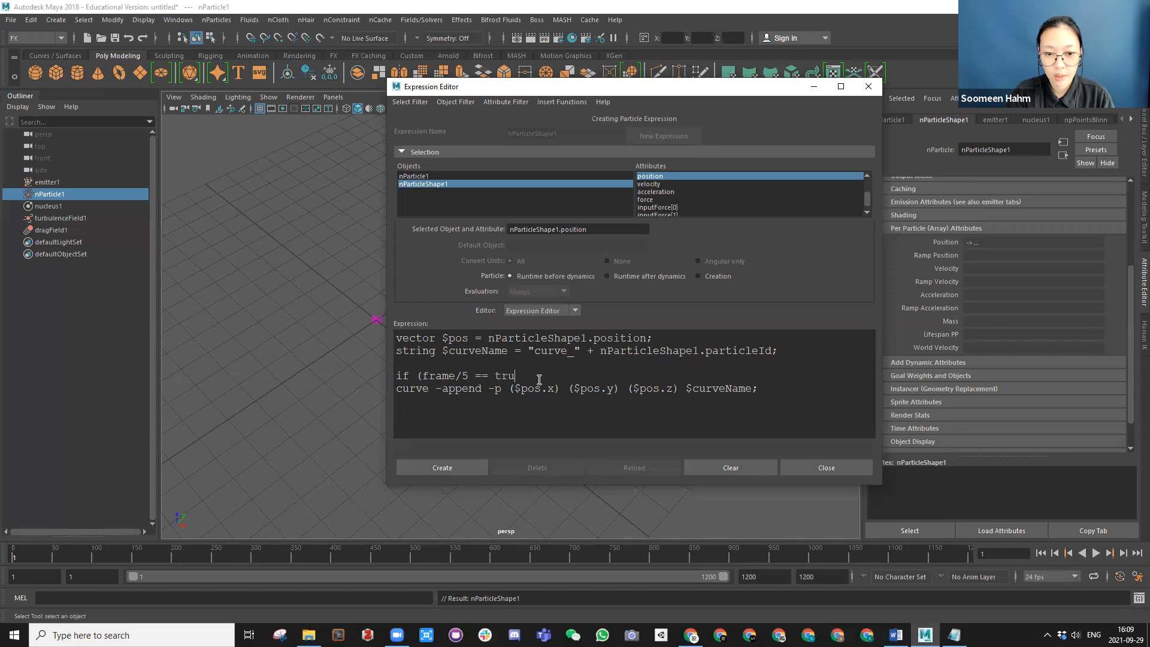
{"action": "type", "text": "nc(fr"}
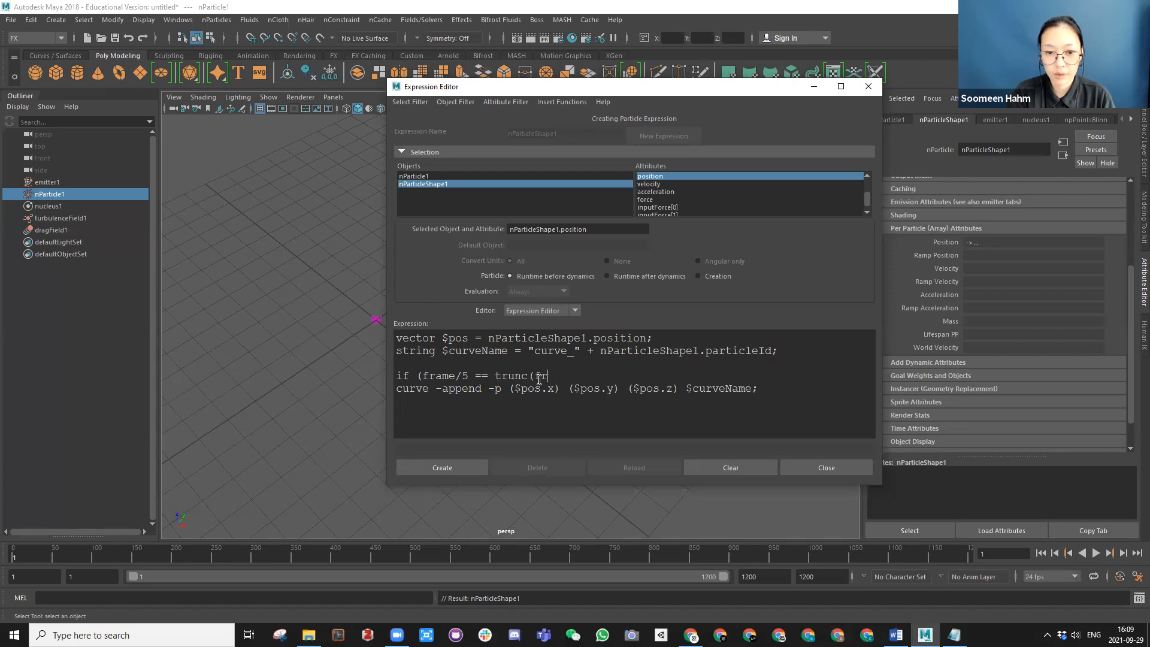
{"action": "type", "text": "ame/5"}
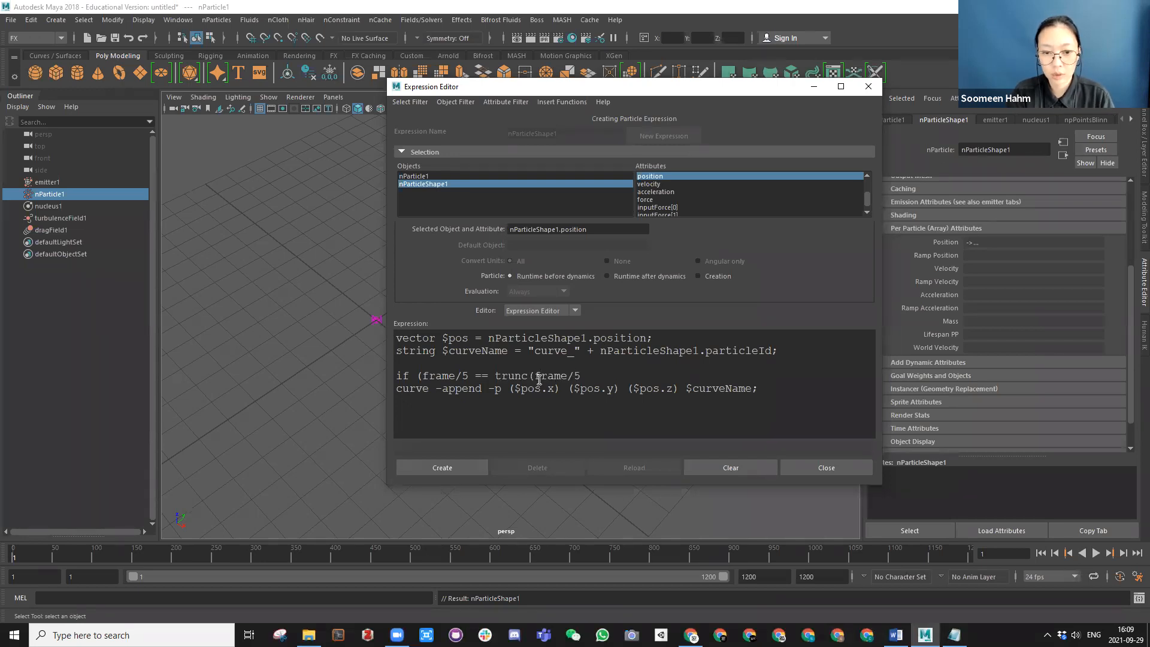
{"action": "type", "text": "))"}
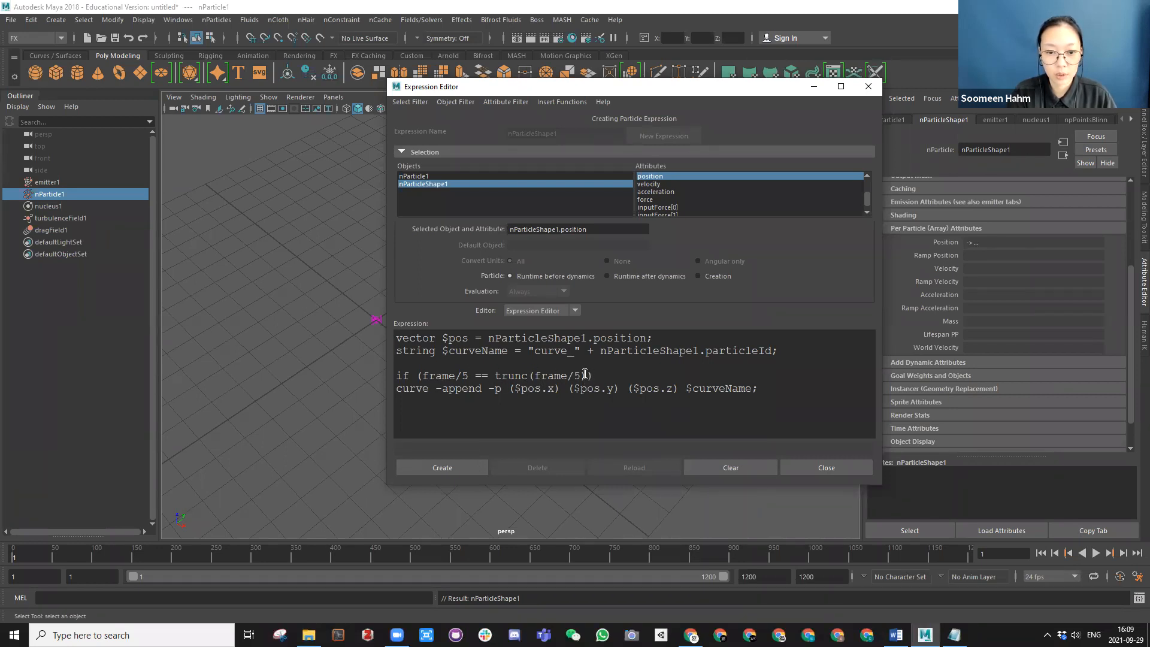
Step: Add opening and closing braces on their own lines after the condition and move the curve -append command between them, indented
{"action": "type", "text": "{"}
{"action": "key", "text": "Return"}
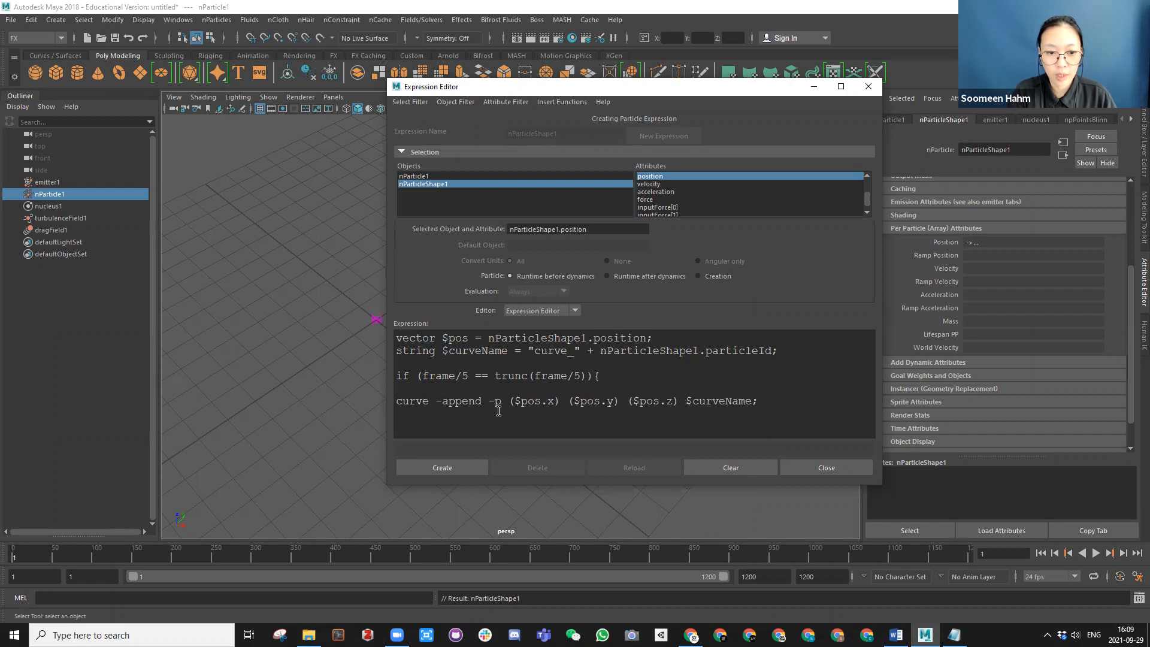
{"action": "key", "text": "Return"}
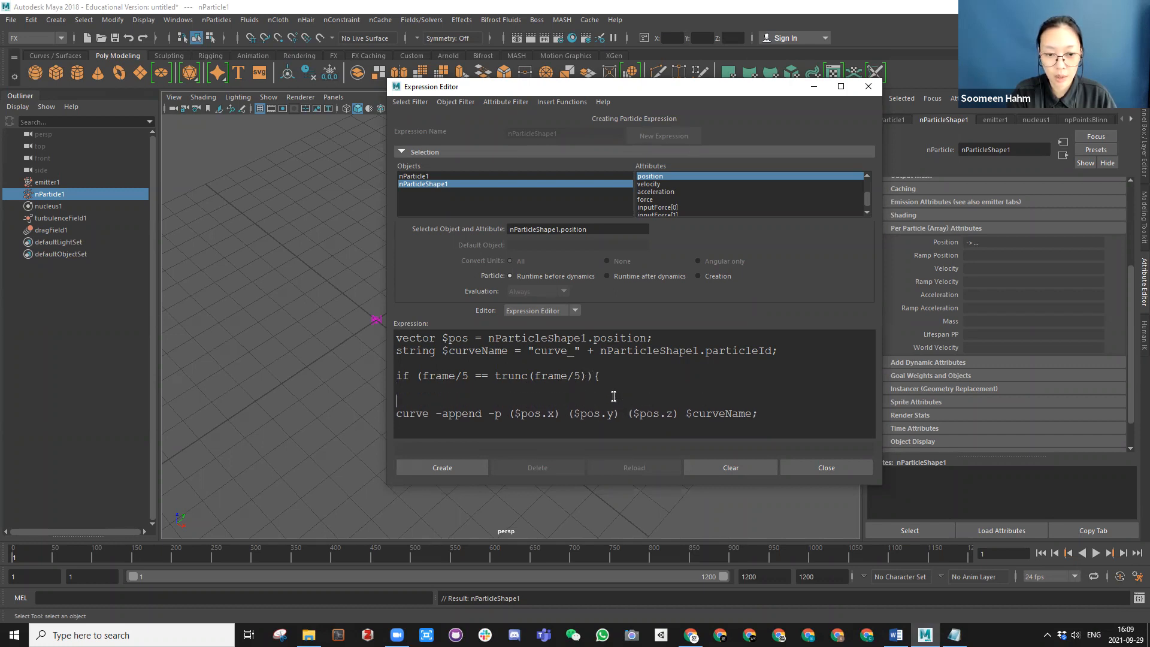
{"action": "left_click", "coordinate": [598, 375]}
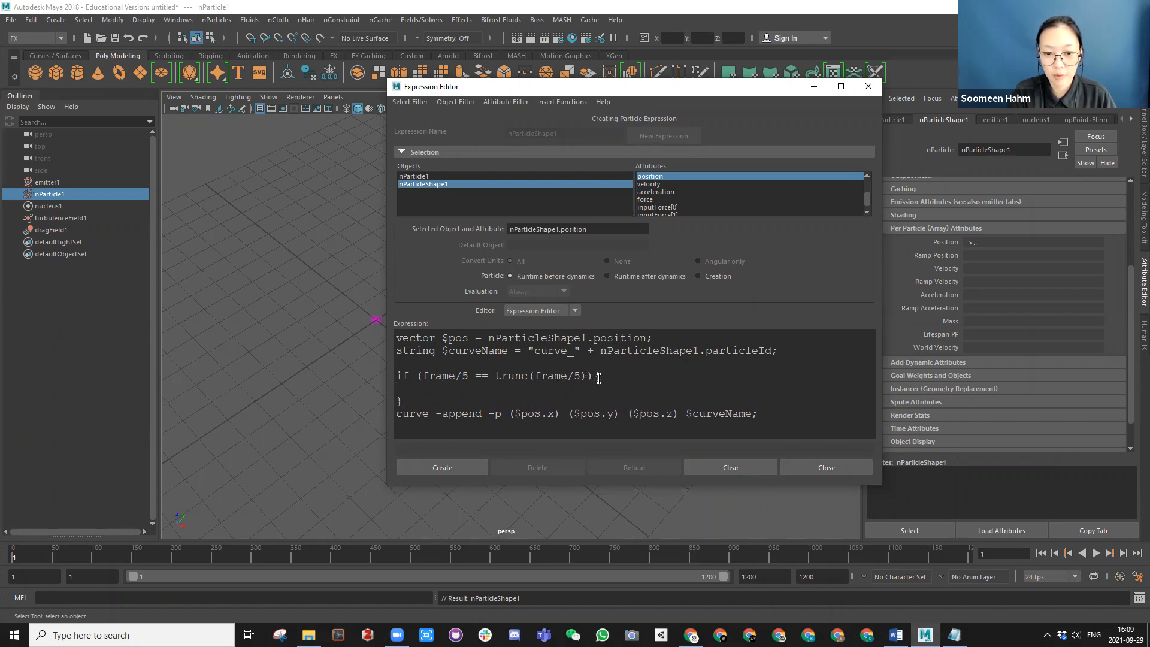
{"action": "key", "text": "Return"}
{"action": "left_click_drag", "start_coordinate": [764, 426], "coordinate": [387, 429]}
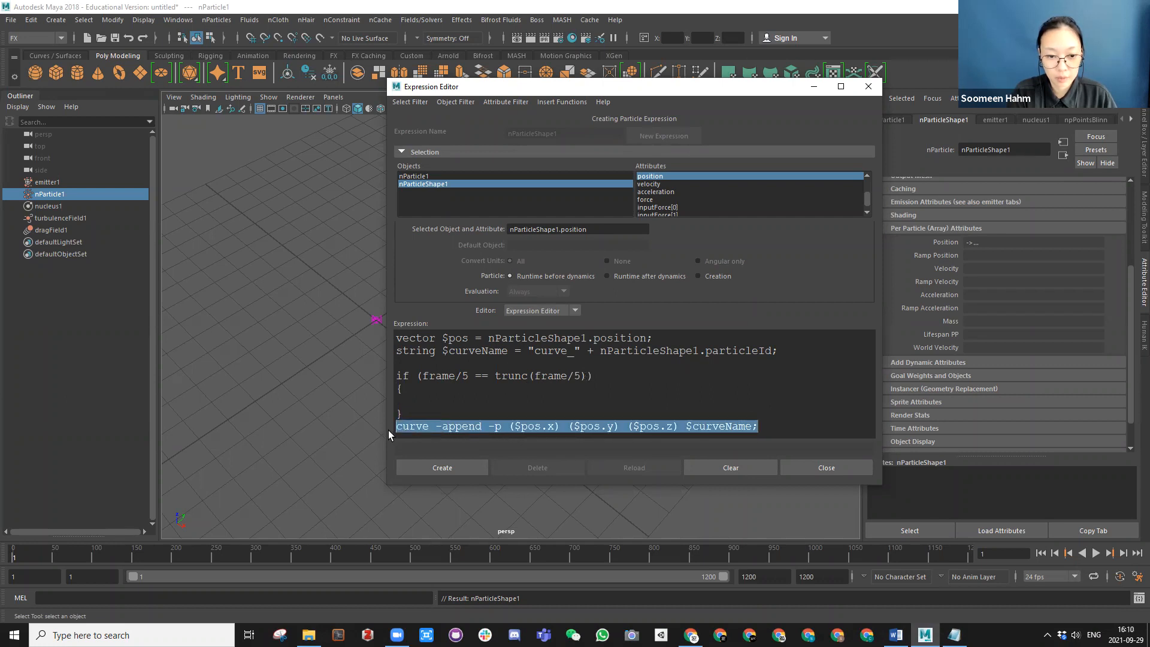
{"action": "key", "text": "ctrl+x"}
{"action": "left_click", "coordinate": [418, 399]}
{"action": "key", "text": "ctrl+v"}
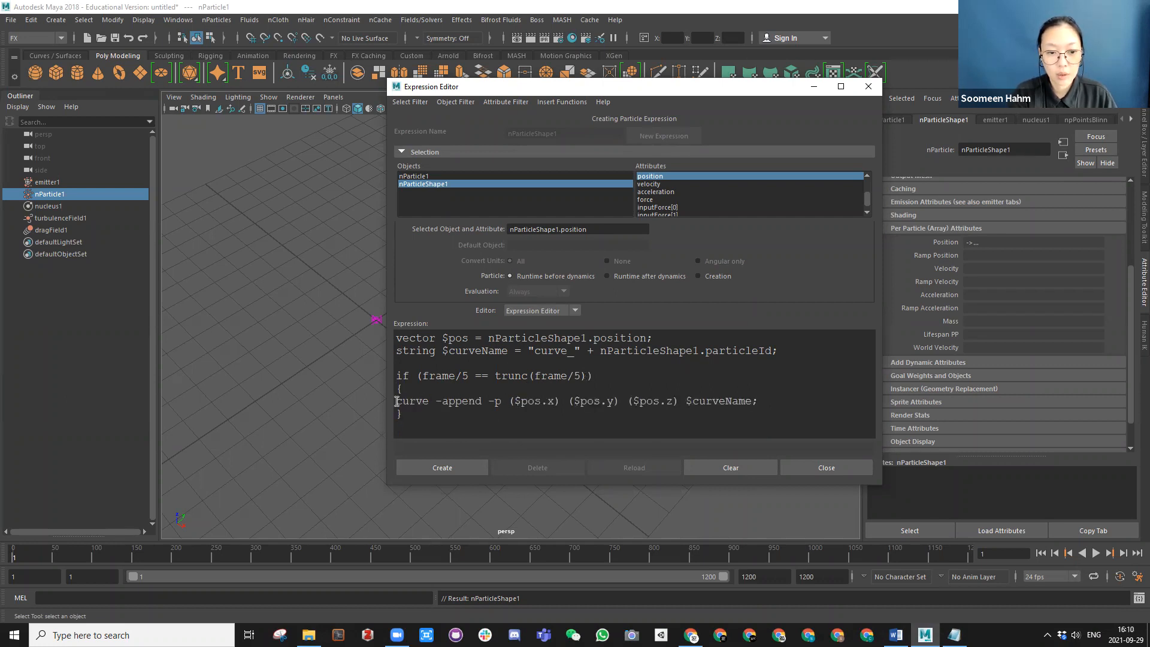
{"action": "key", "text": "Tab"}
Step: Try dividing frame by 10 in the if condition, and restore the divisor to 5
{"action": "double_click", "coordinate": [467, 376]}
{"action": "type", "text": "10"}
{"action": "double_click", "coordinate": [584, 375]}
{"action": "type", "text": "1"}
{"action": "key", "text": "ctrl+z"}
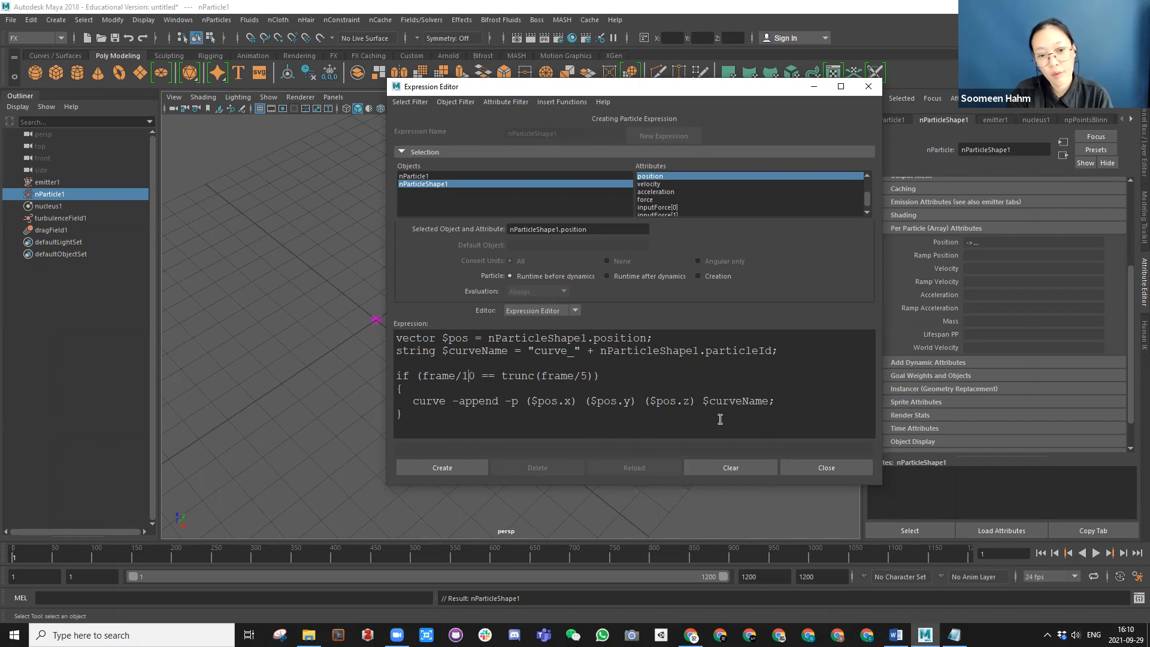
{"action": "key", "text": "ctrl+z"}
{"action": "type", "text": "55"}
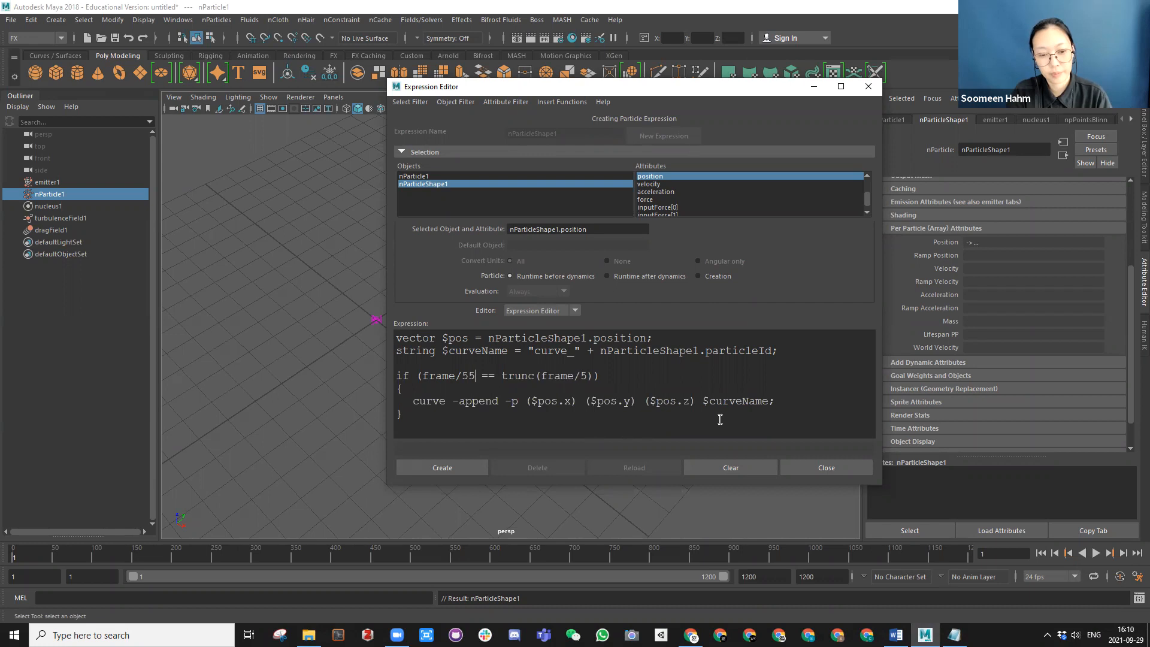
{"action": "key", "text": "BackSpace"}
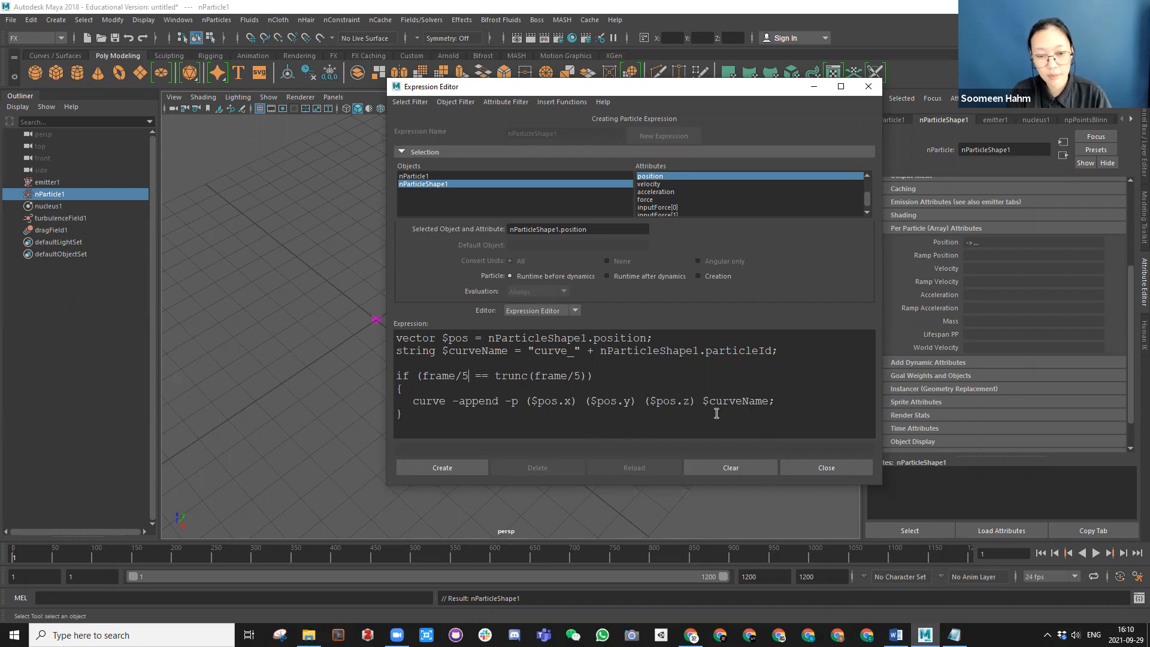
Step: Create the runtime before dynamics expression, reapply it and check the result in the command feedback line
{"action": "left_click", "coordinate": [435, 471]}
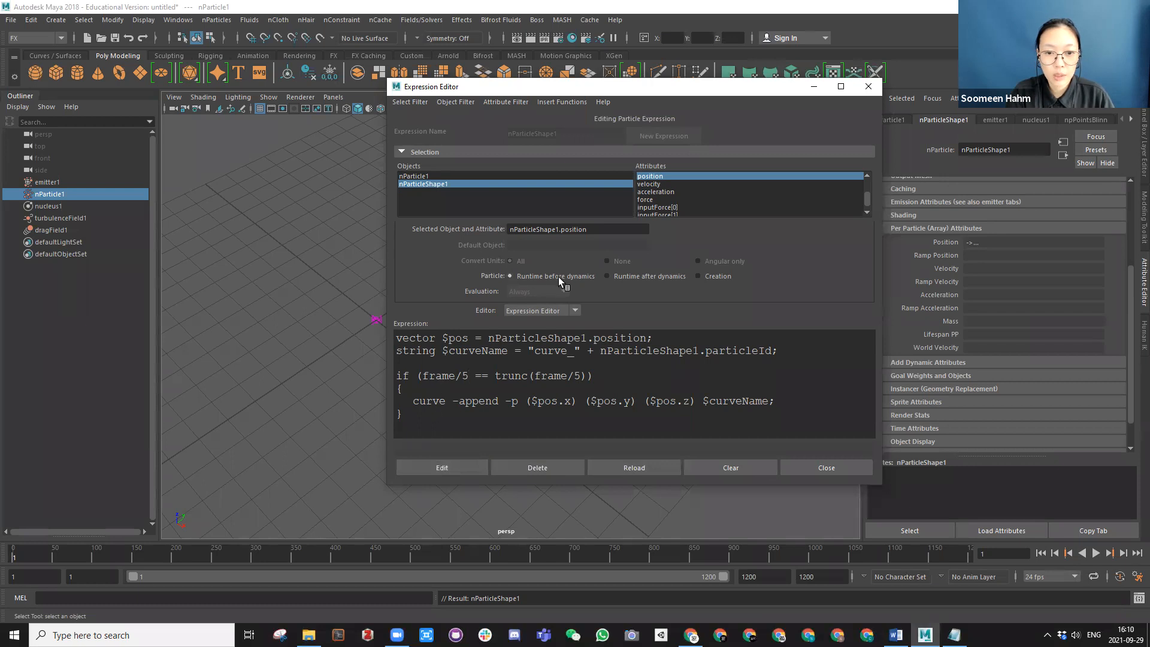
{"action": "left_click", "coordinate": [422, 468]}
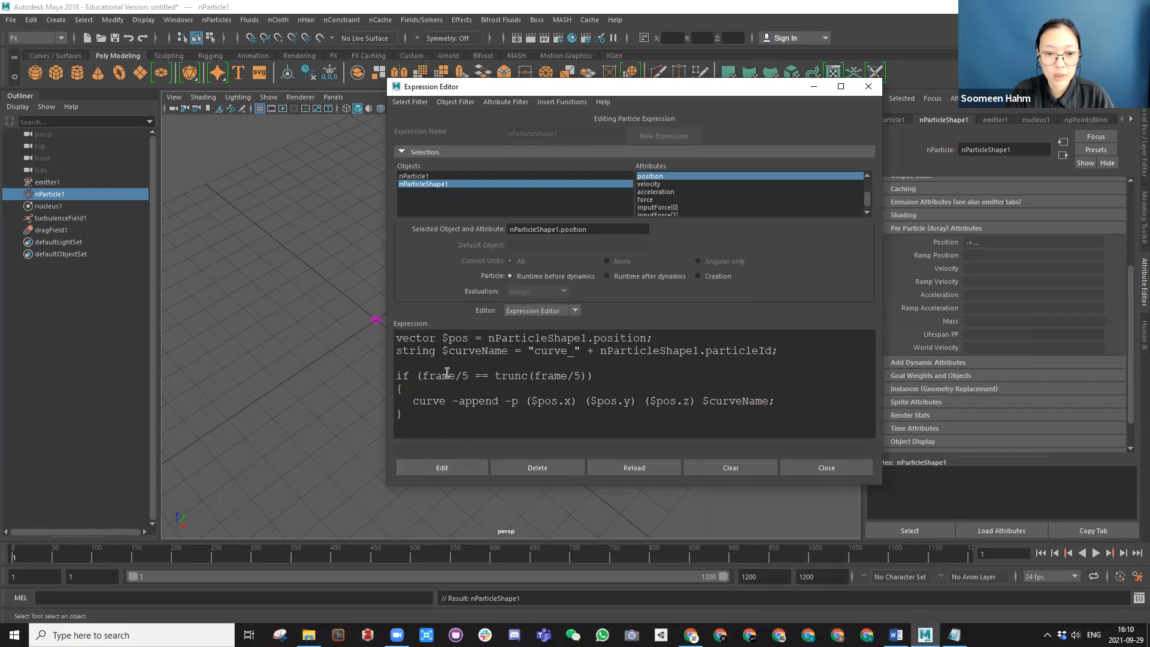
{"action": "left_click_drag", "start_coordinate": [444, 599], "coordinate": [544, 597]}
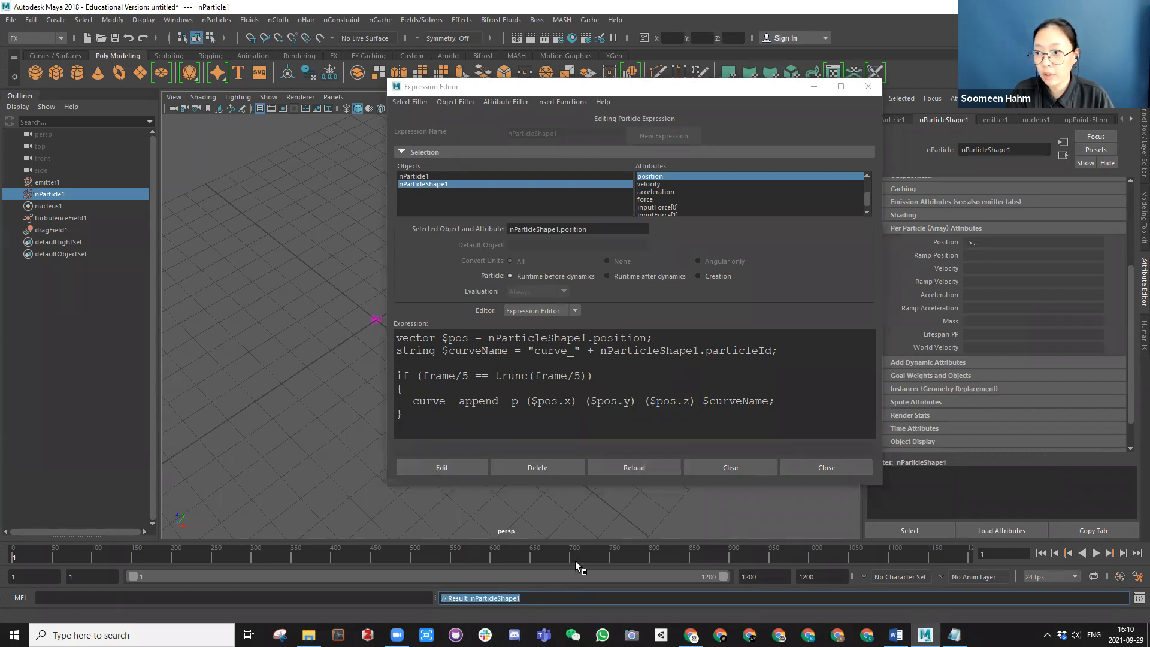
Step: Minimize the expression window and play the simulation from frame 1 to about frame 289 to generate the particle curves
{"action": "left_click", "coordinate": [503, 364]}
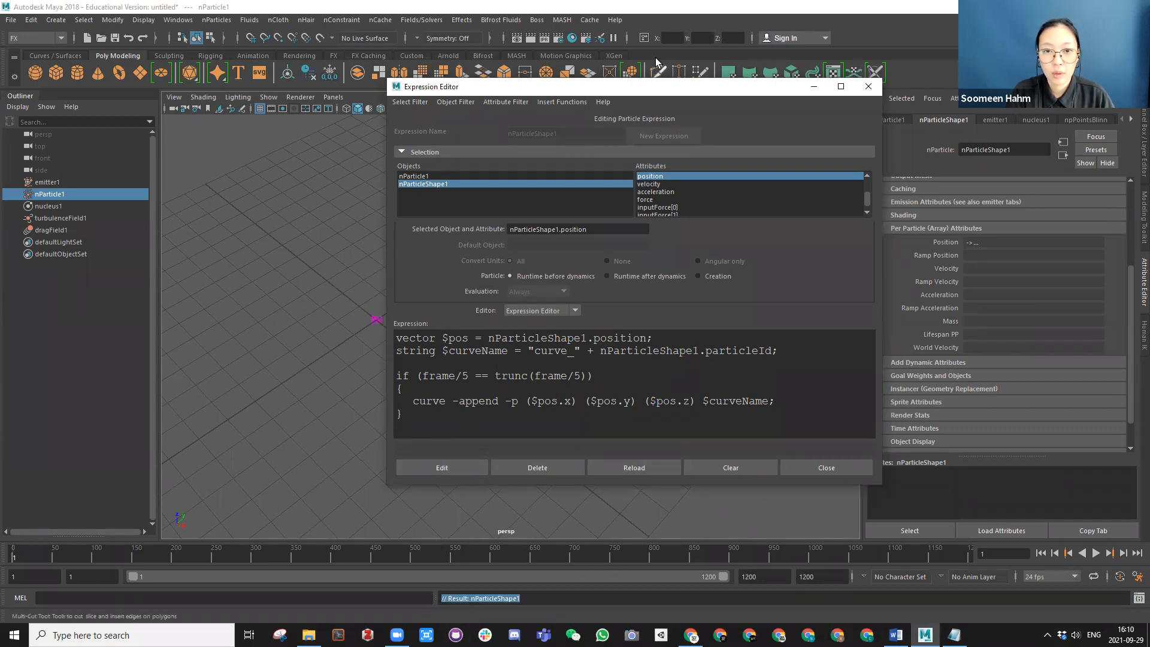
{"action": "left_click", "coordinate": [572, 5]}
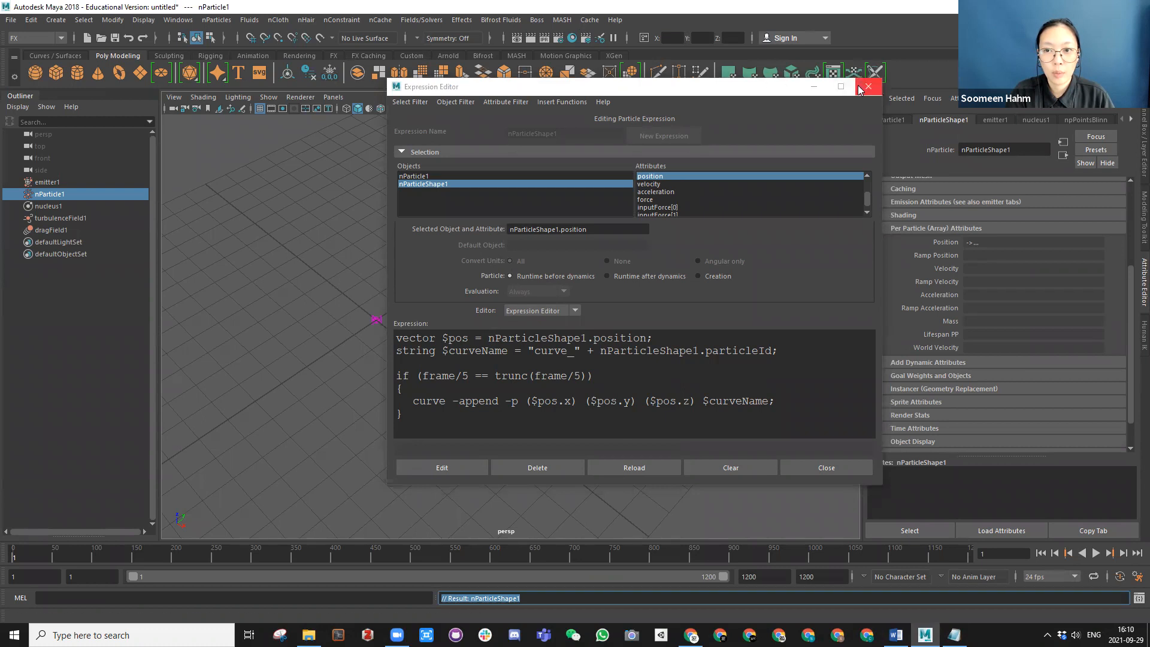
{"action": "left_click", "coordinate": [812, 87]}
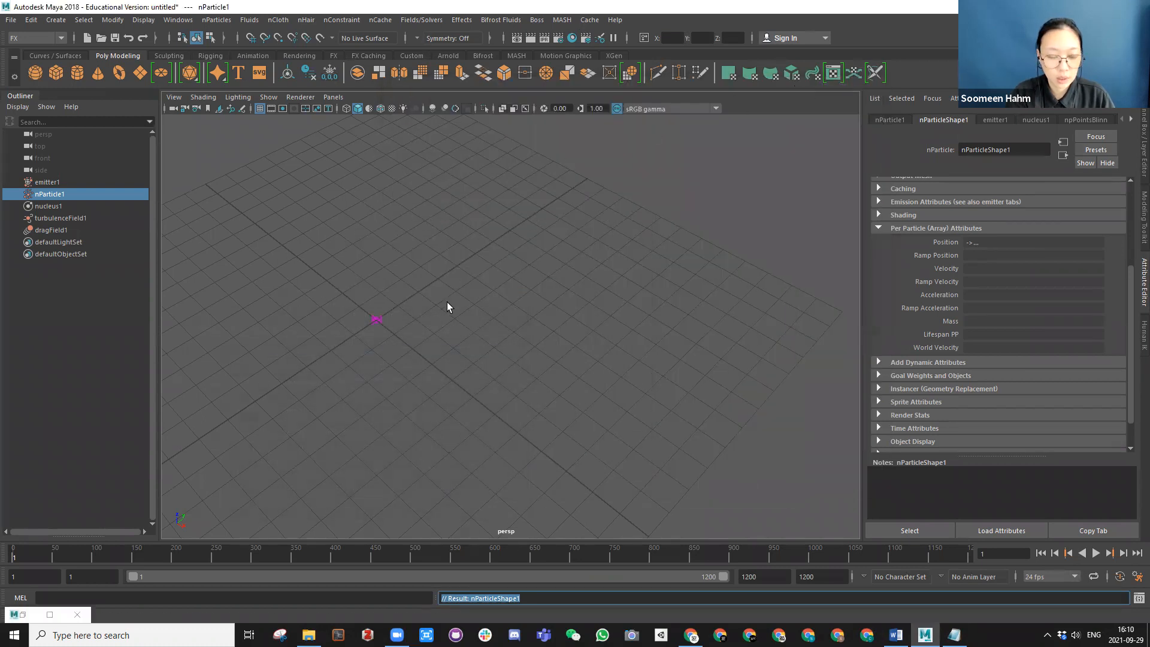
{"action": "key", "text": "f"}
{"action": "left_click", "coordinate": [1095, 552]}
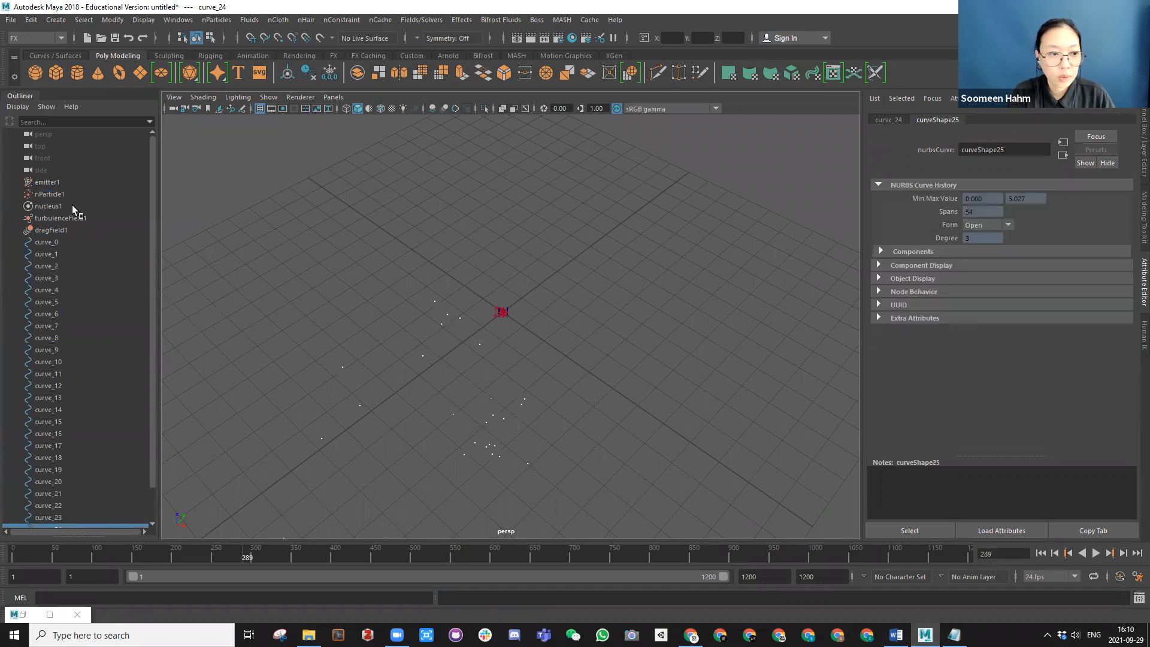
Step: Select curve_0 through curve_24, frame them in the perspective view, and examine their shapes from several angles with the selection cleared
{"action": "left_click_drag", "start_coordinate": [509, 296], "coordinate": [629, 210], "text": "alt"}
{"action": "middle_click_drag", "start_coordinate": [503, 316], "coordinate": [539, 280], "text": "alt"}
{"action": "scroll", "coordinate": [539, 280], "scroll_direction": "up", "scroll_amount": 5}
{"action": "left_click", "coordinate": [37, 240]}
{"action": "scroll", "coordinate": [49, 284], "scroll_direction": "down", "scroll_amount": 2}
{"action": "left_click", "coordinate": [48, 492], "text": "shift"}
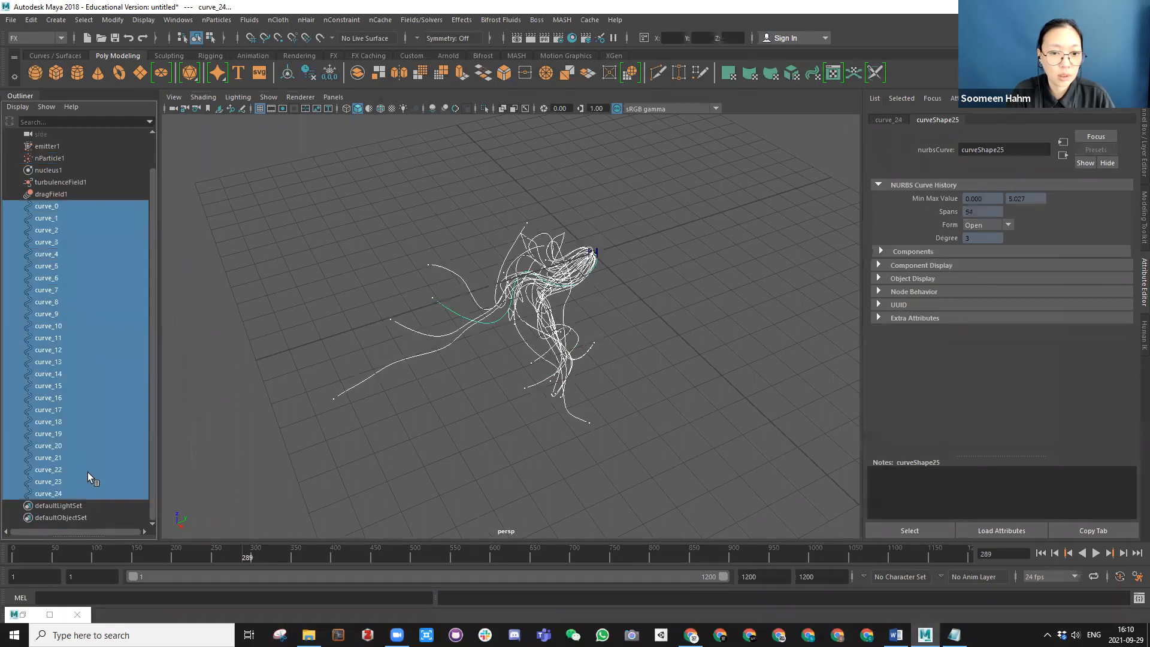
{"action": "key", "text": "f"}
{"action": "left_click_drag", "start_coordinate": [524, 302], "coordinate": [520, 257], "text": "alt"}
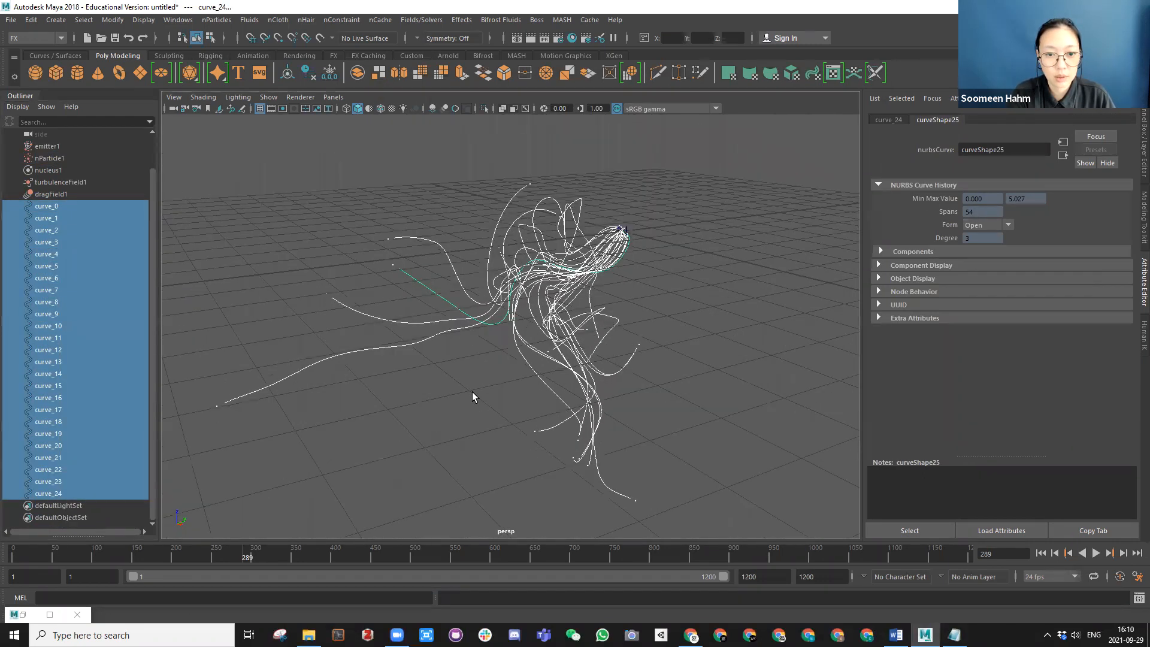
{"action": "left_click", "coordinate": [472, 393]}
{"action": "left_click_drag", "start_coordinate": [536, 355], "coordinate": [419, 312], "text": "alt"}
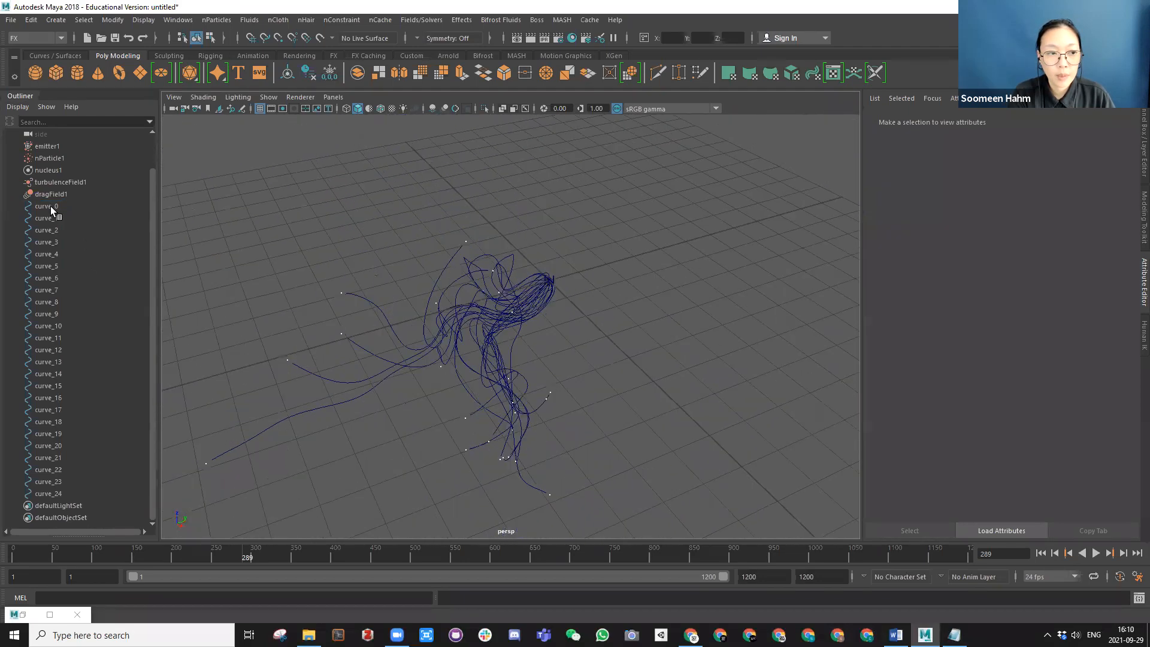
{"action": "left_click_drag", "start_coordinate": [560, 291], "coordinate": [359, 281], "text": "alt"}
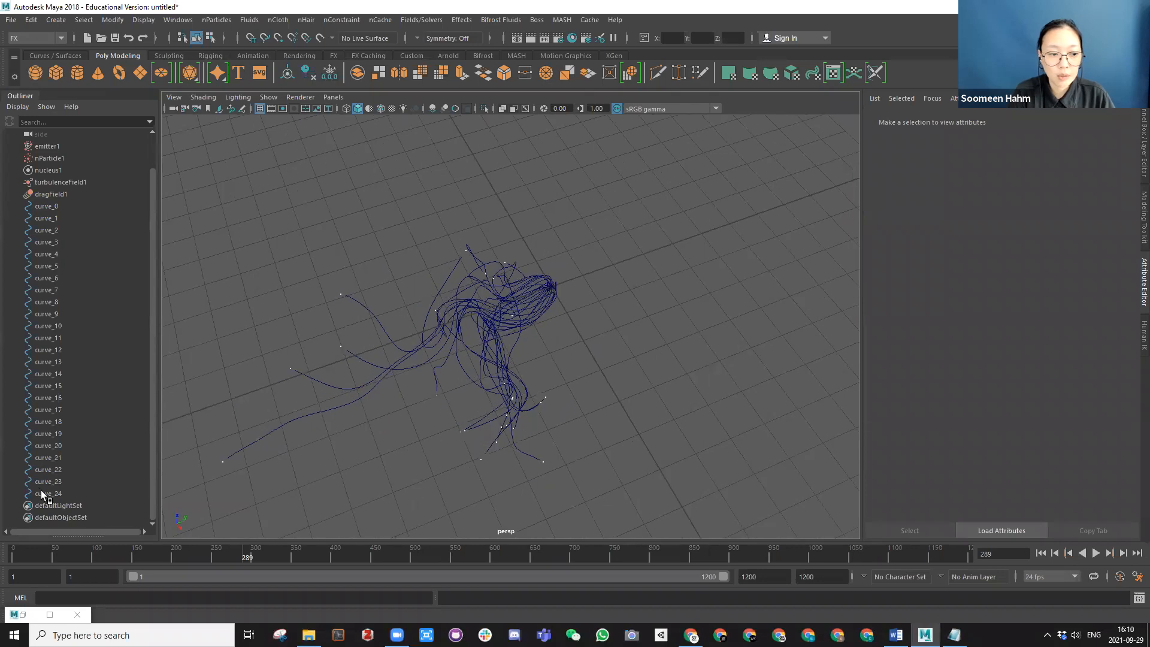
Step: Delete curve_0 through curve_24 from the scene and play the simulation again
{"action": "left_click_drag", "start_coordinate": [41, 490], "coordinate": [41, 206]}
{"action": "key", "text": "Delete"}
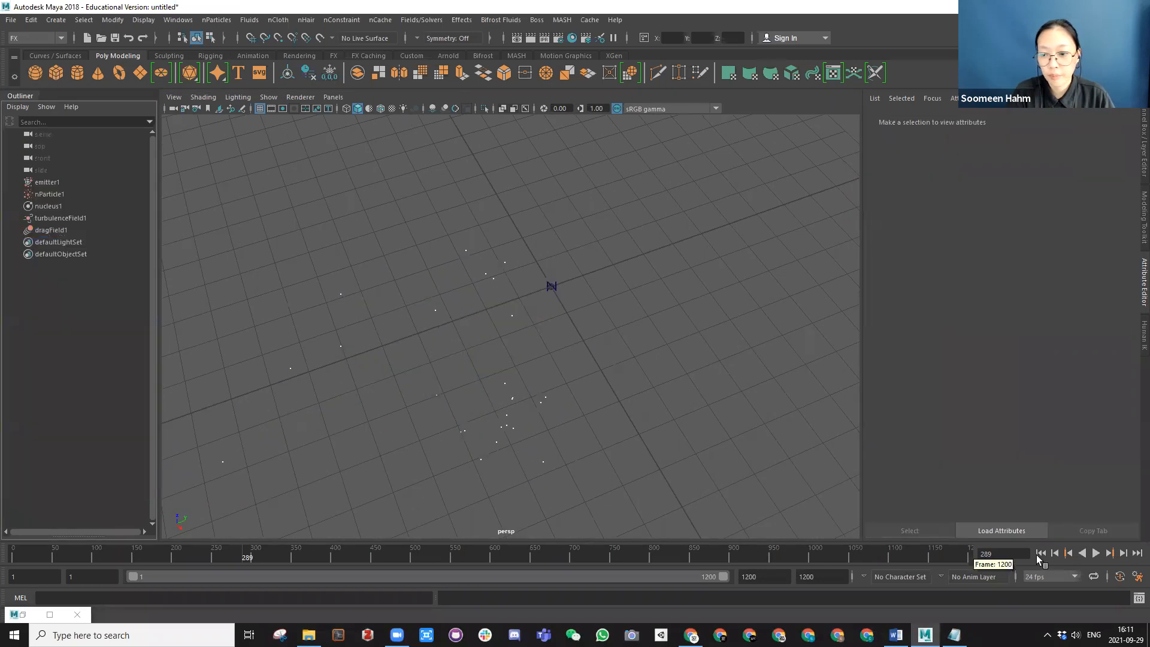
{"action": "left_click", "coordinate": [1097, 554]}
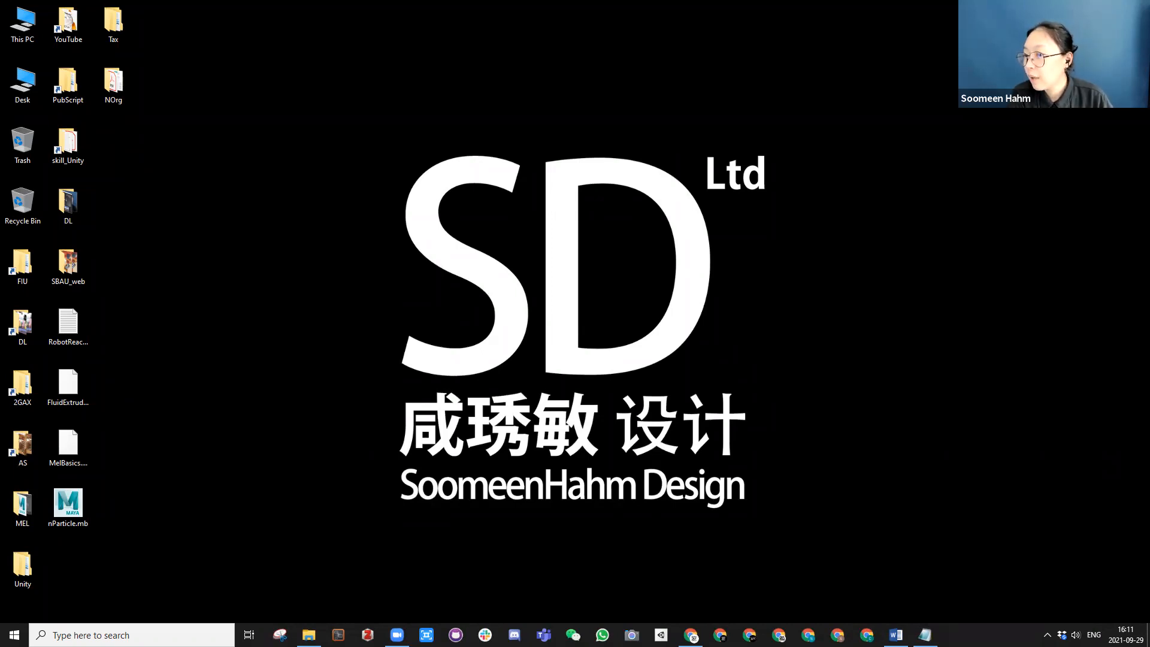
Step: Reopen the saved Maya scene nParticle.mb from the desktop
{"action": "left_click", "coordinate": [113, 635]}
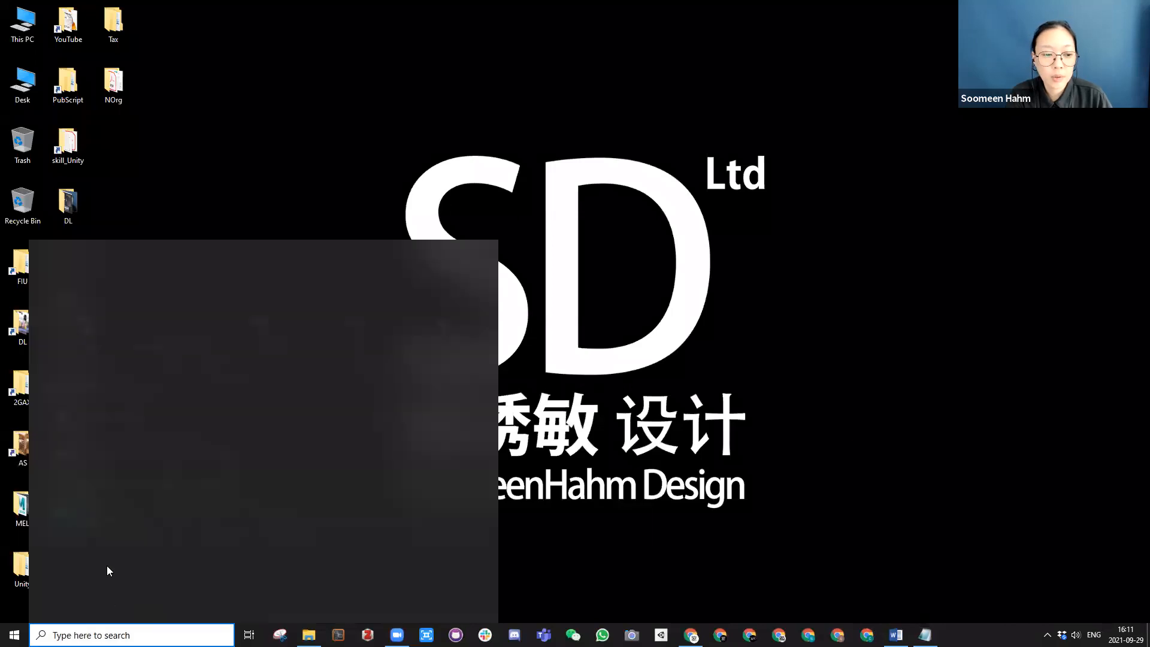
{"action": "left_click", "coordinate": [340, 109]}
{"action": "left_click", "coordinate": [72, 510]}
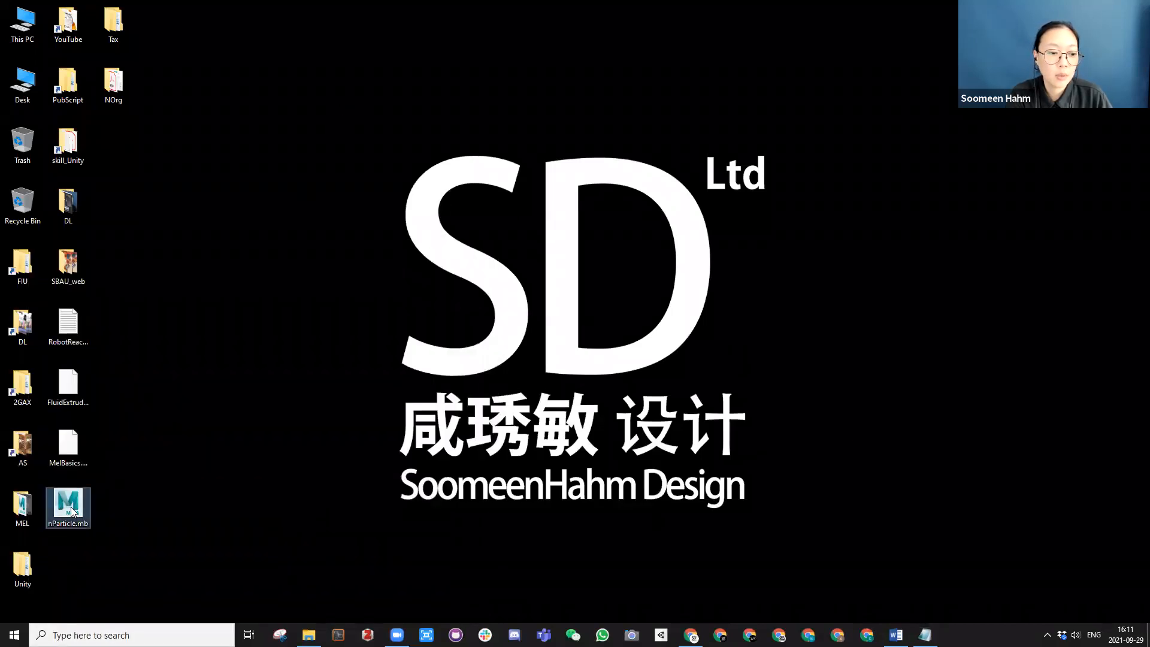